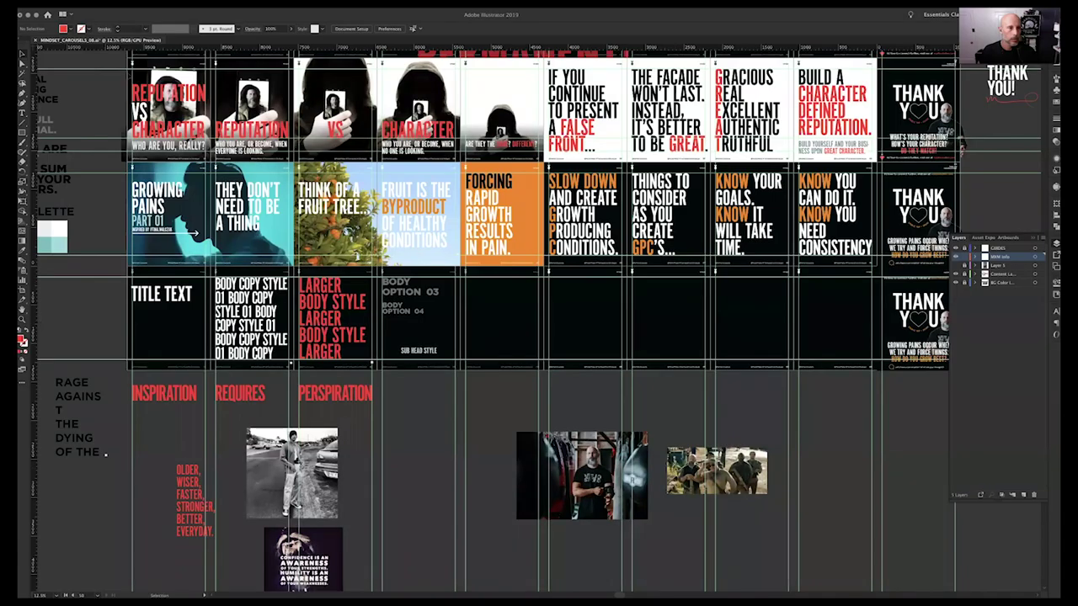
# Start a new document from the recent 1080 × 1350 px Print preset and set the number of artboards to 10.
pyautogui.click(77, 12)
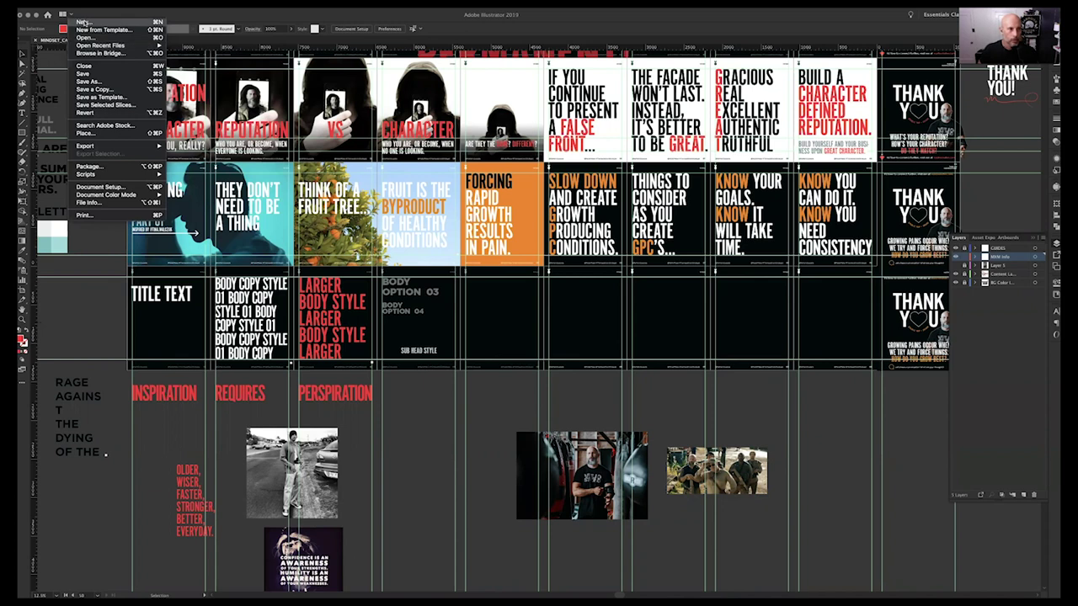
pyautogui.click(83, 21)
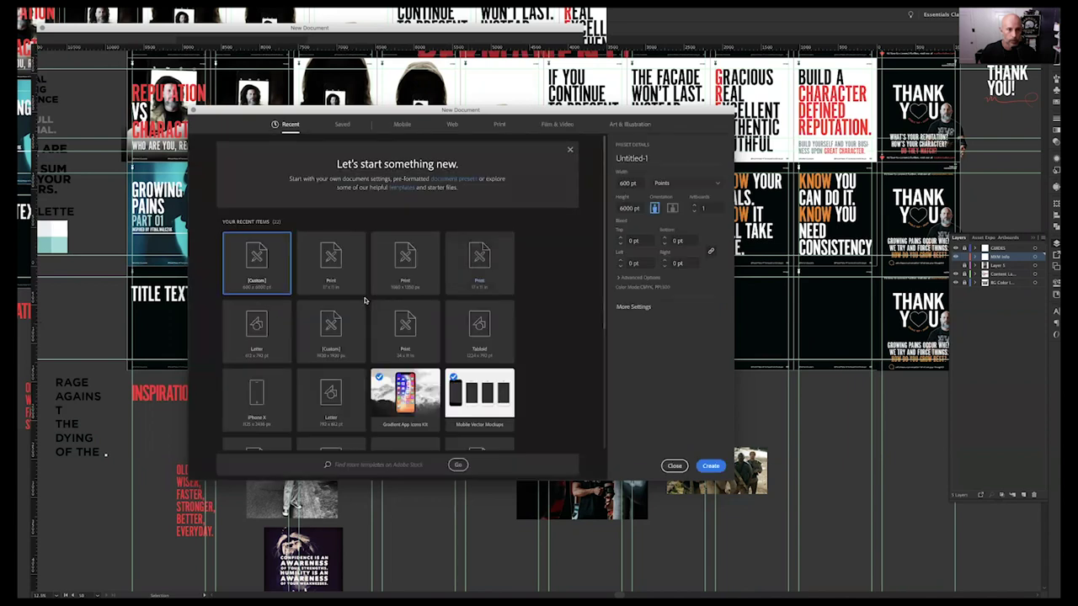
pyautogui.click(409, 277)
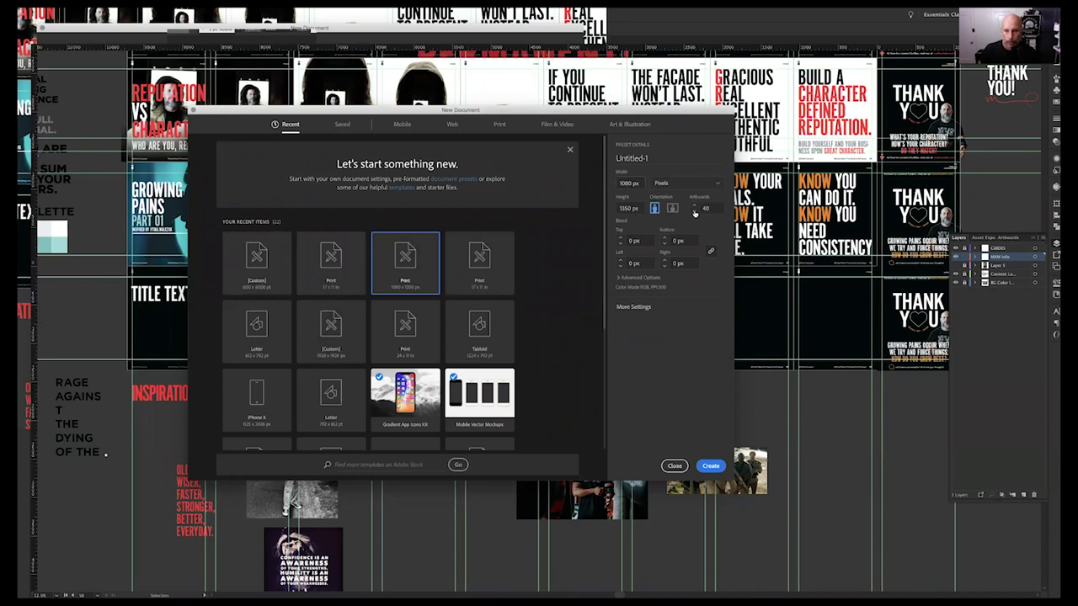
pyautogui.click(695, 212)
pyautogui.click(695, 212)
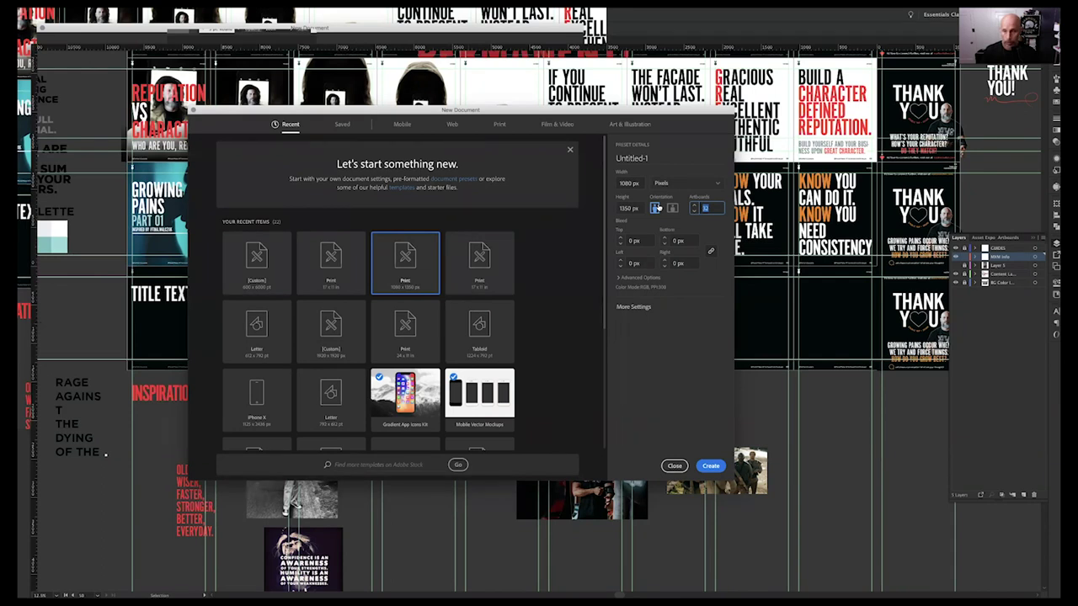
pyautogui.write('10')
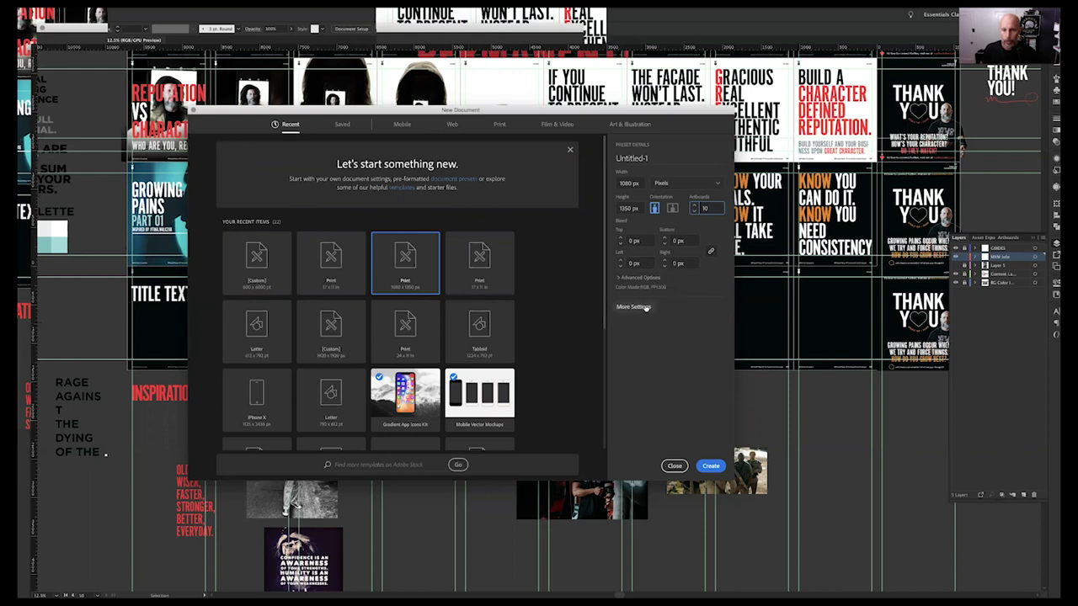
# Arrange the artboards in a single row, name the document NewInstagramCarouselTemplate, and create it.
pyautogui.click(622, 278)
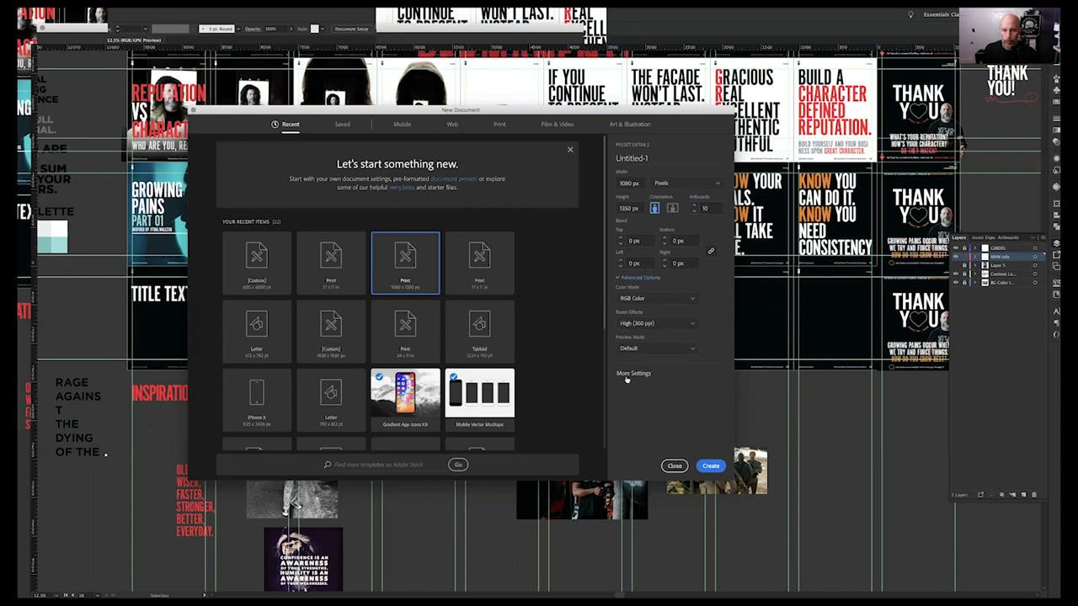
pyautogui.click(660, 378)
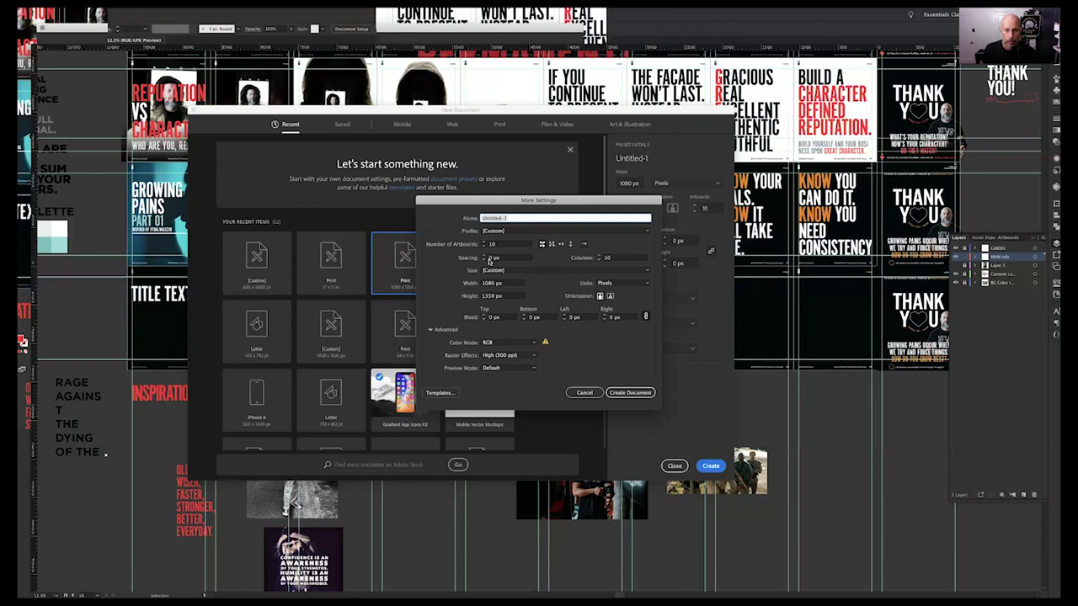
pyautogui.click(562, 244)
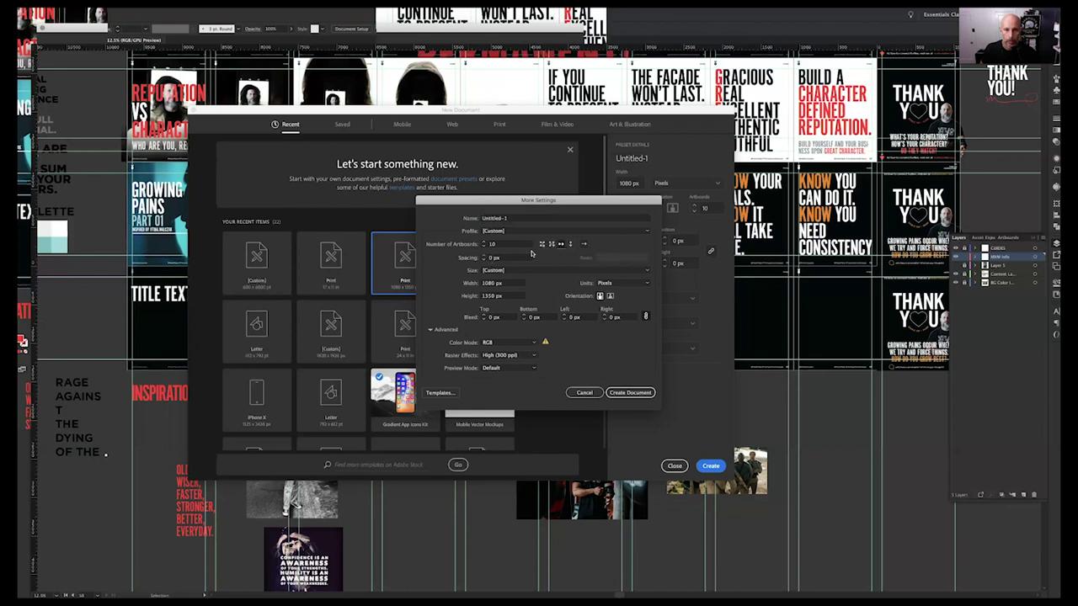
pyautogui.click(517, 221)
pyautogui.write('NewInstagramCarouselTemplate')
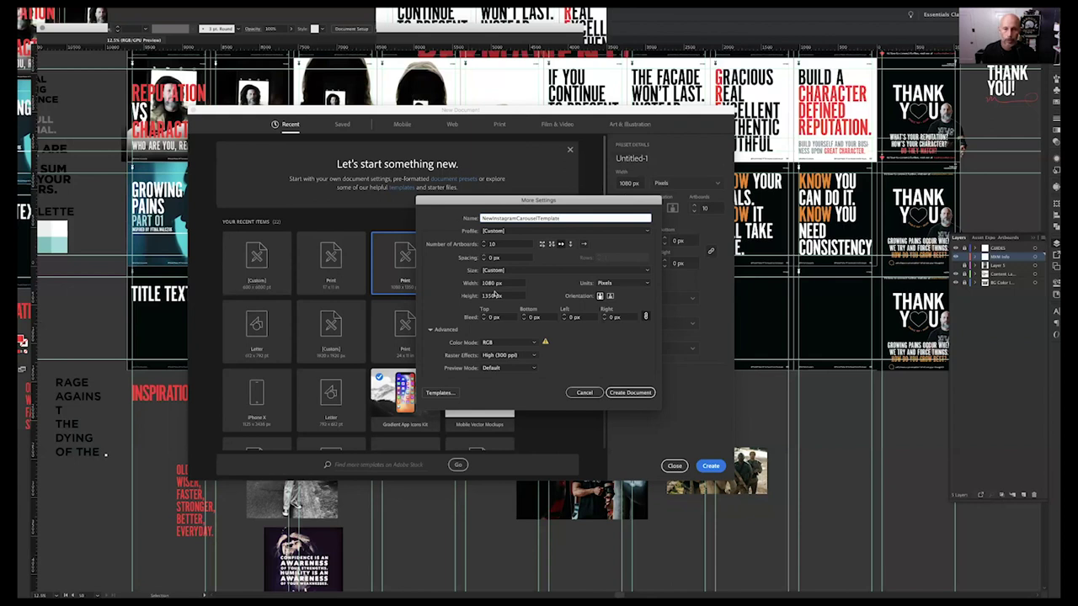
pyautogui.click(636, 394)
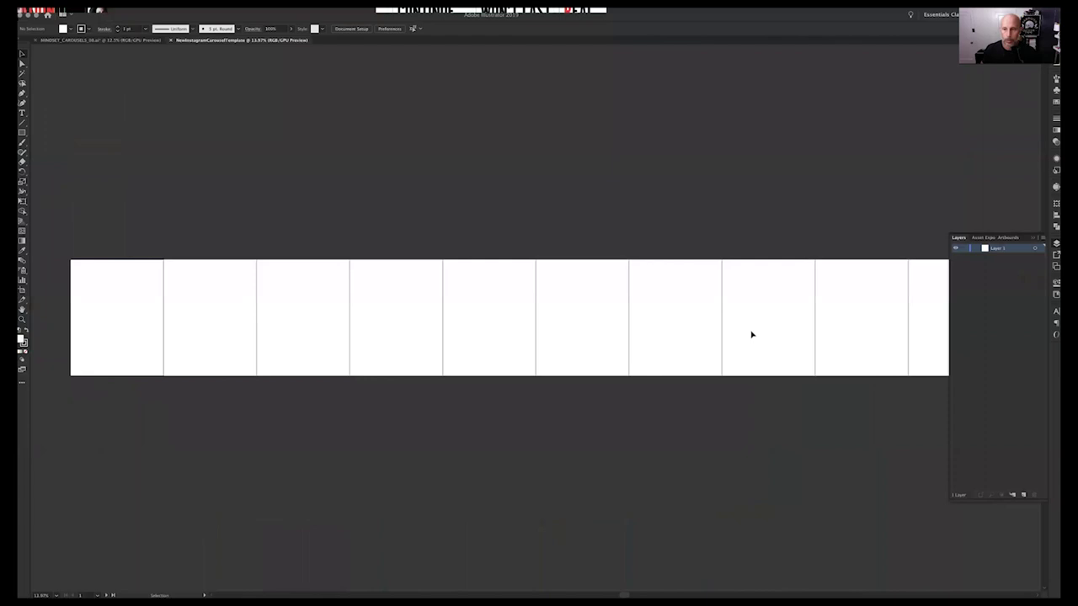
# Add three layers above Layer 1 and rename the topmost one Grids/Guides.
pyautogui.moveTo(745, 337); pyautogui.dragTo(739, 196)
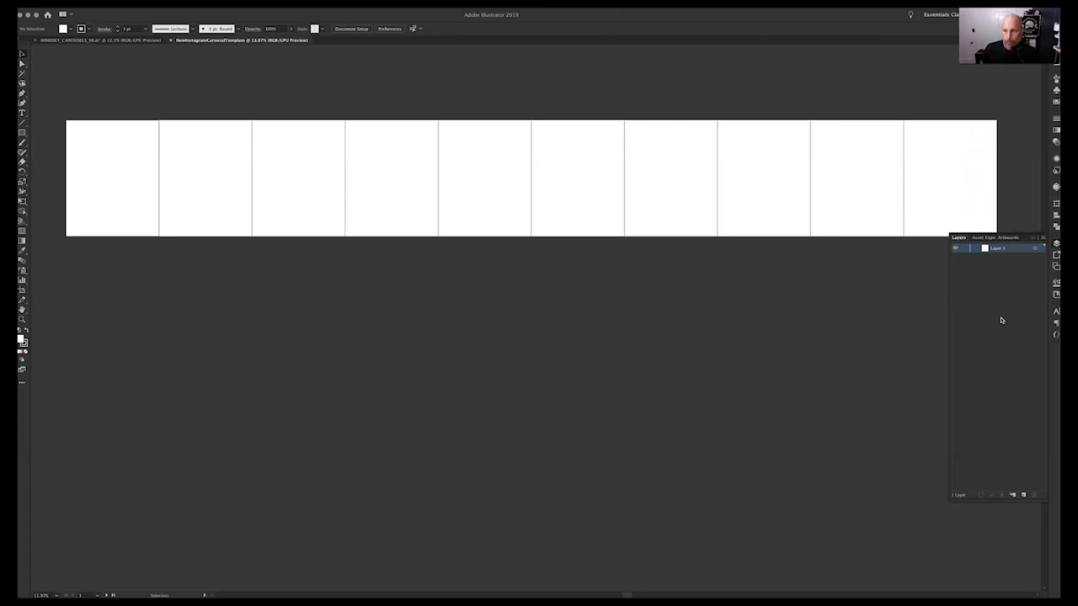
pyautogui.click(1024, 495)
pyautogui.click(1024, 495)
pyautogui.click(1024, 495)
pyautogui.doubleClick(997, 250)
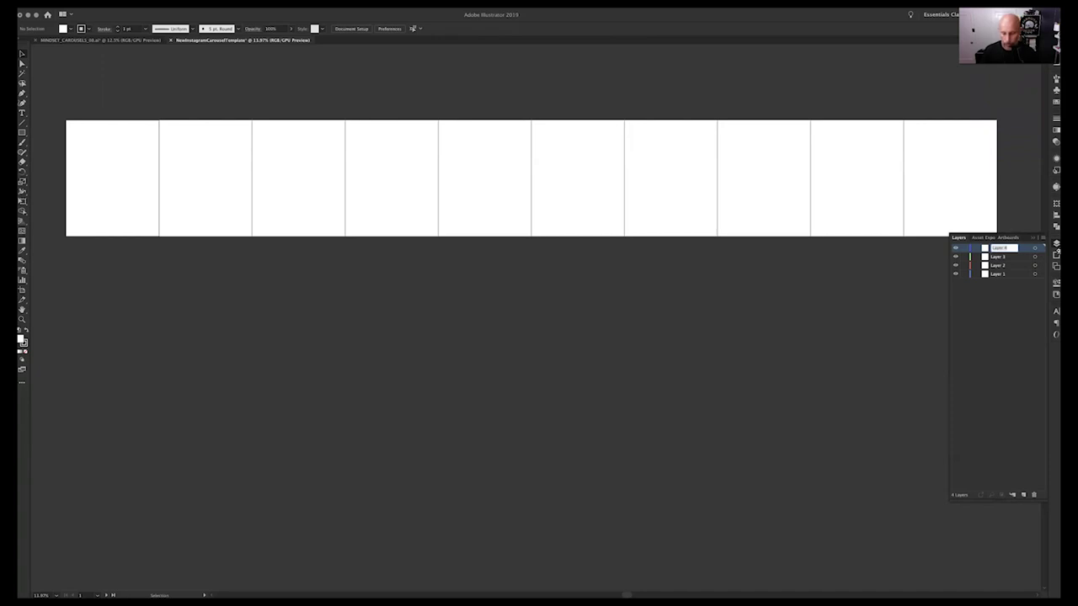
pyautogui.write('Griids/Guides')
pyautogui.press('Return')
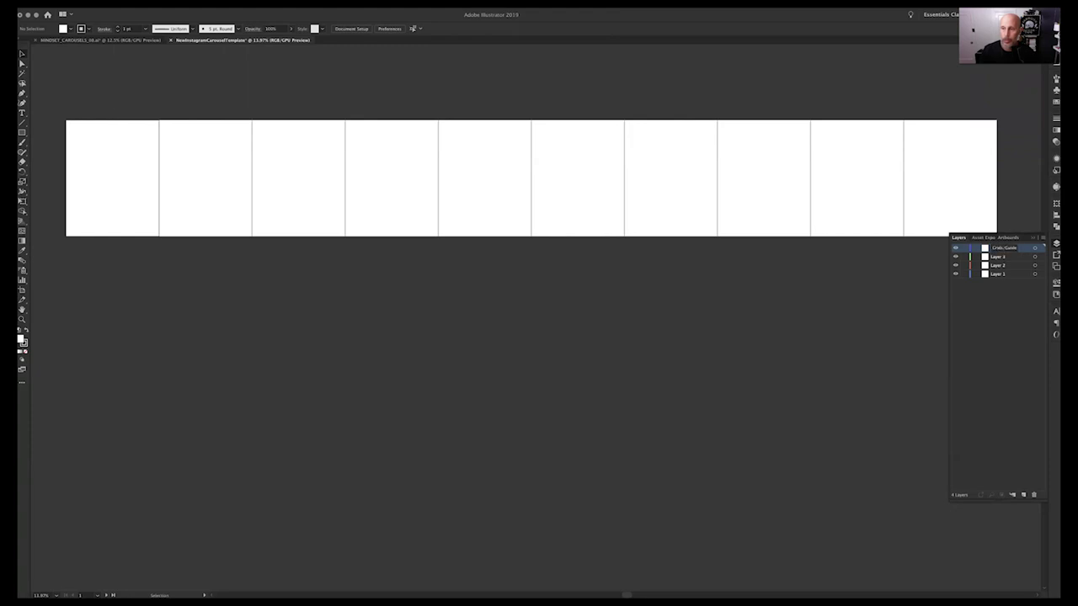
# Rename the three remaining layers, from upper to lower, as Micro Text, Content and Background.
pyautogui.doubleClick(995, 257)
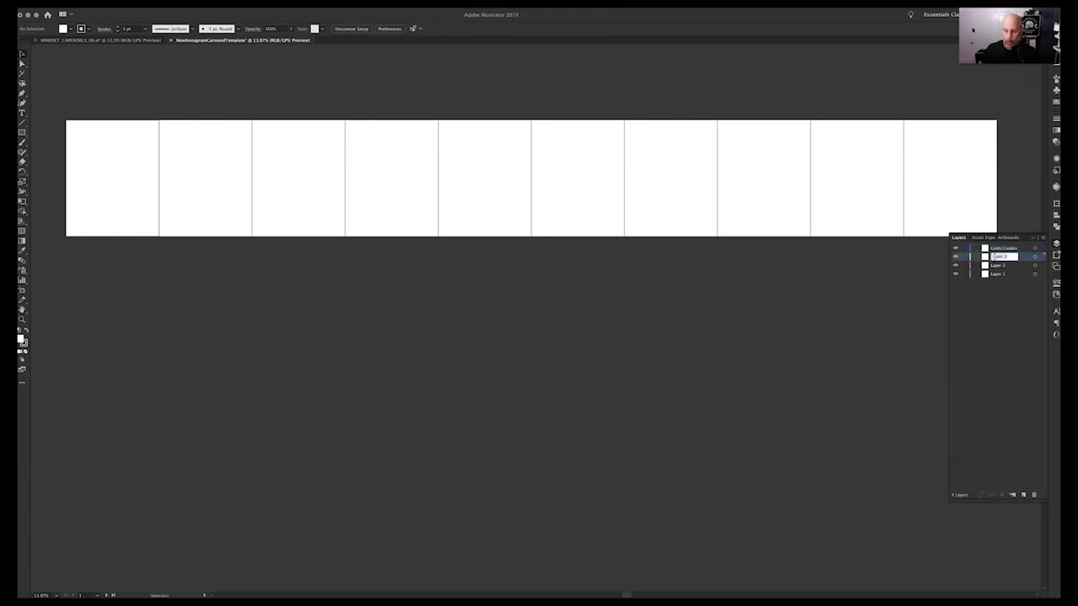
pyautogui.write('Mkt')
pyautogui.write('ro Text')
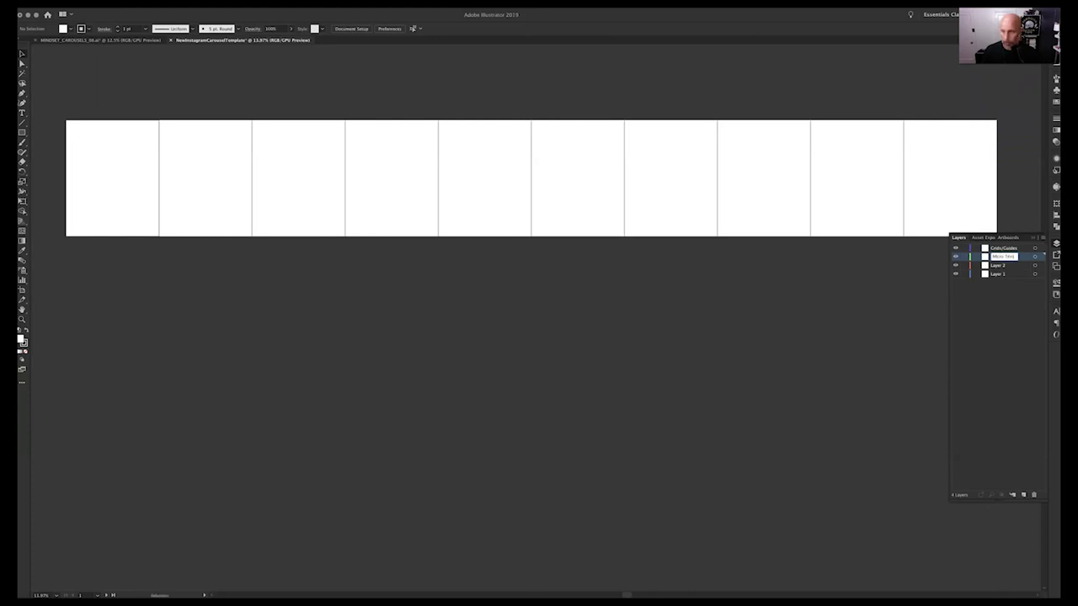
pyautogui.click(999, 267)
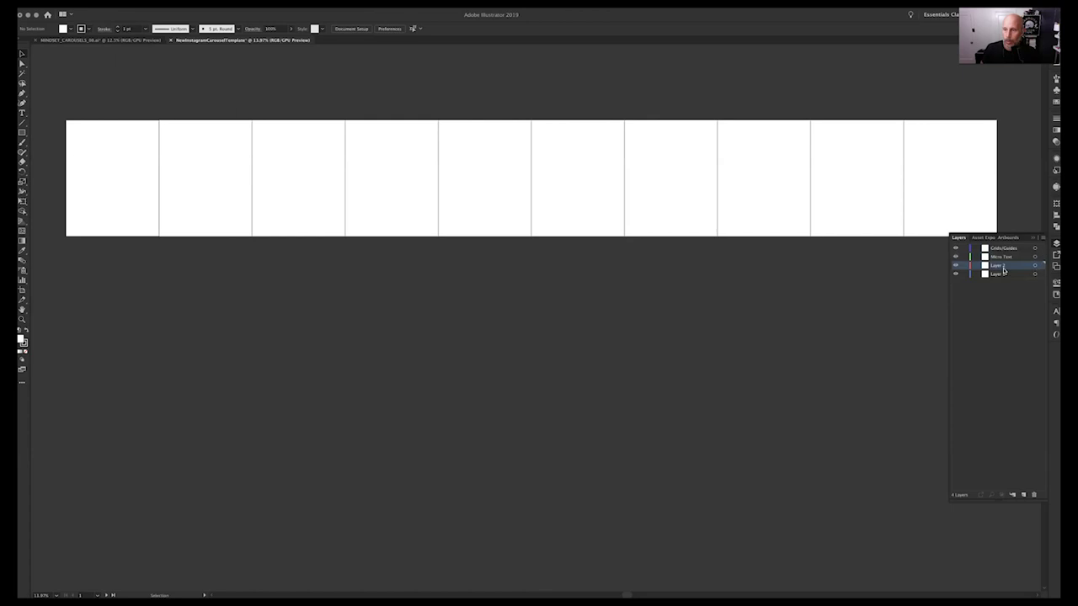
pyautogui.doubleClick(999, 267)
pyautogui.write('Grid')
pyautogui.doubleClick(999, 274)
pyautogui.write('Background')
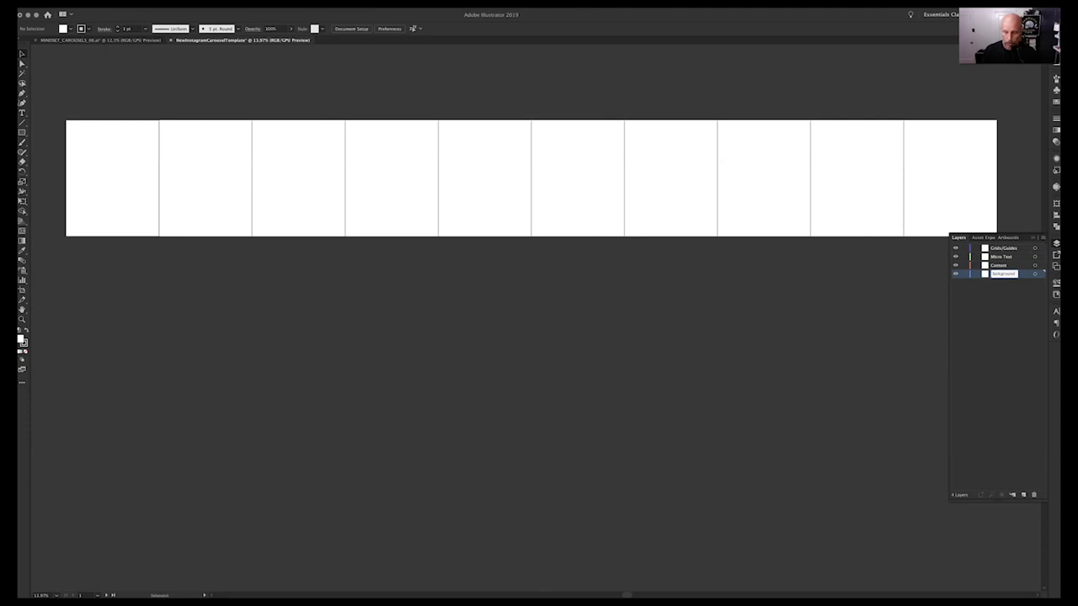
pyautogui.click(998, 293)
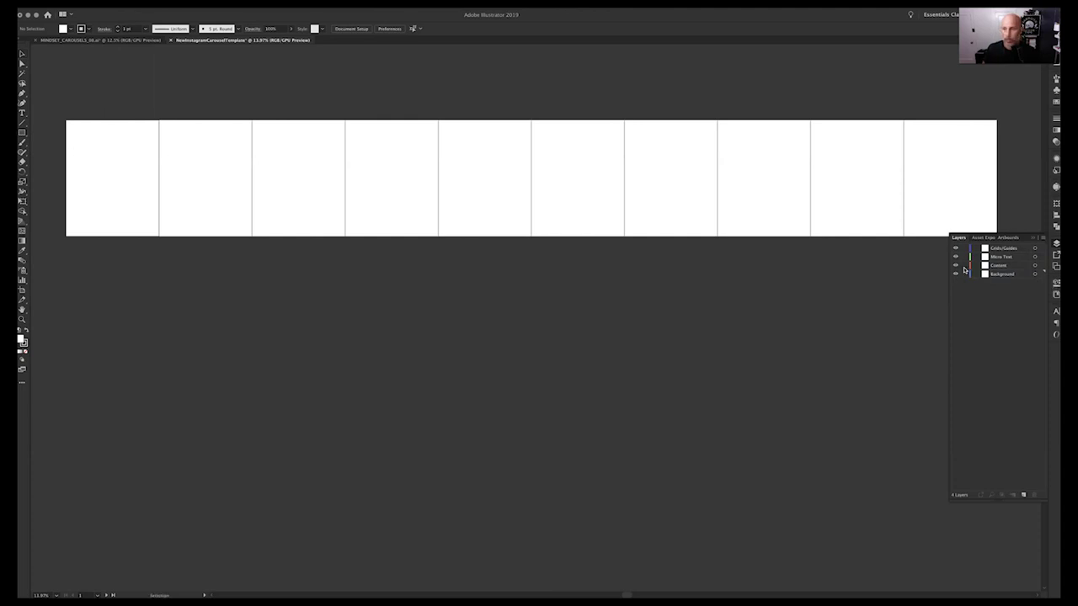
# Lock the Content, Micro Text and Grids/Guides layers and make Background the active layer.
pyautogui.moveTo(965, 266); pyautogui.dragTo(965, 247)
pyautogui.click(999, 274)
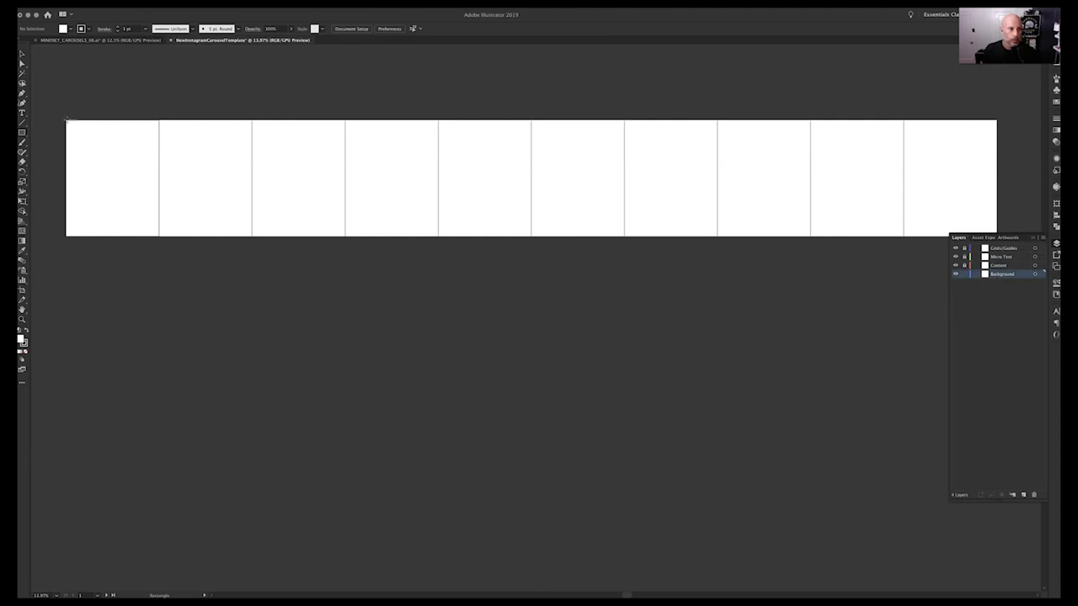
# Draw a 1080 × 1350 px white rectangle covering the first artboard and remove its stroke.
pyautogui.moveTo(178, 229); pyautogui.dragTo(160, 235)
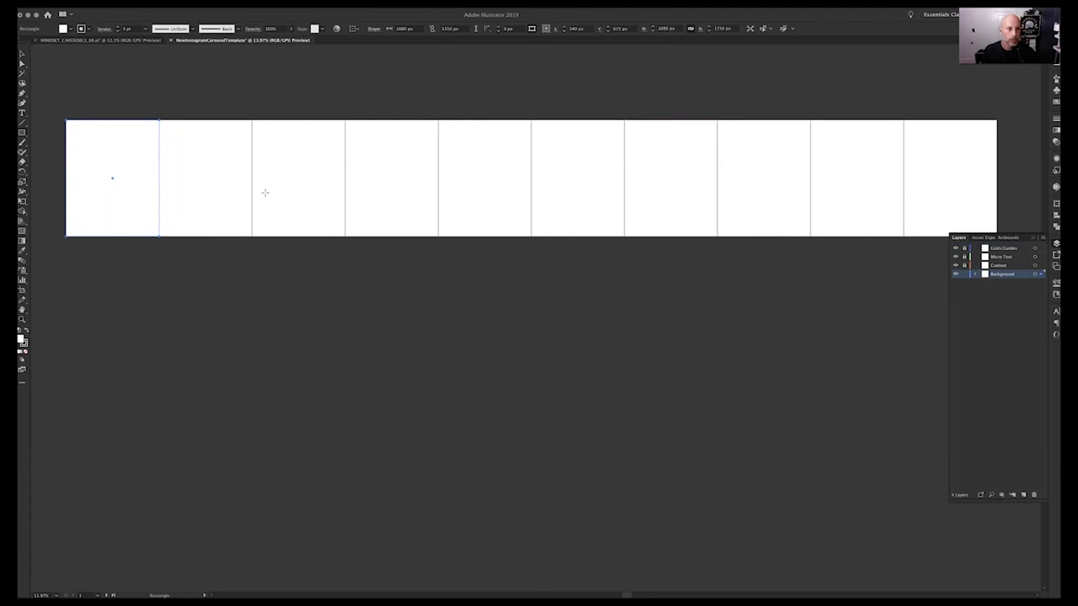
pyautogui.press('v')
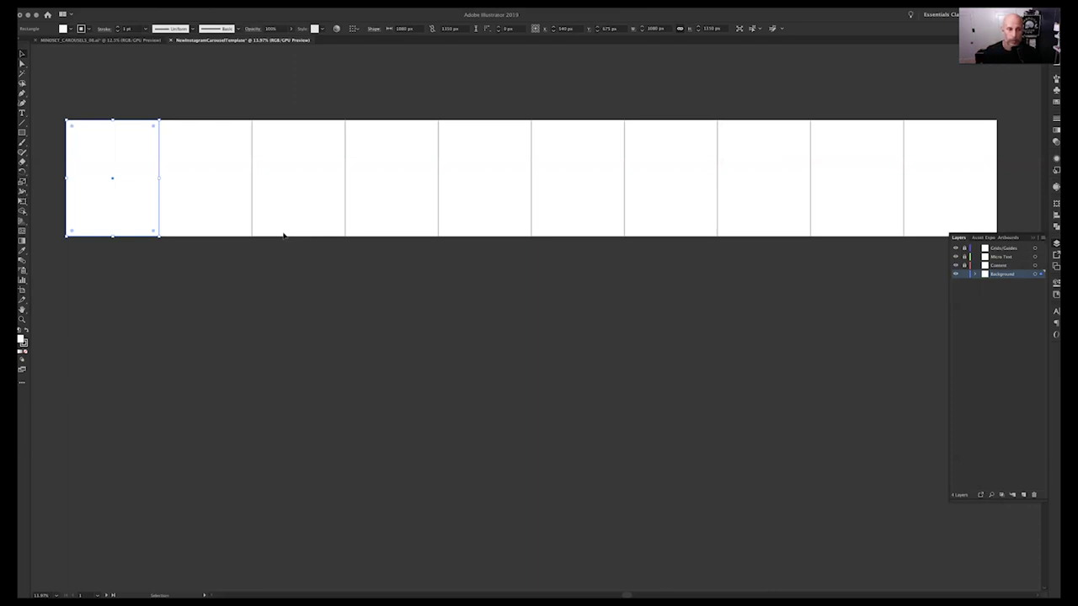
pyautogui.click(24, 352)
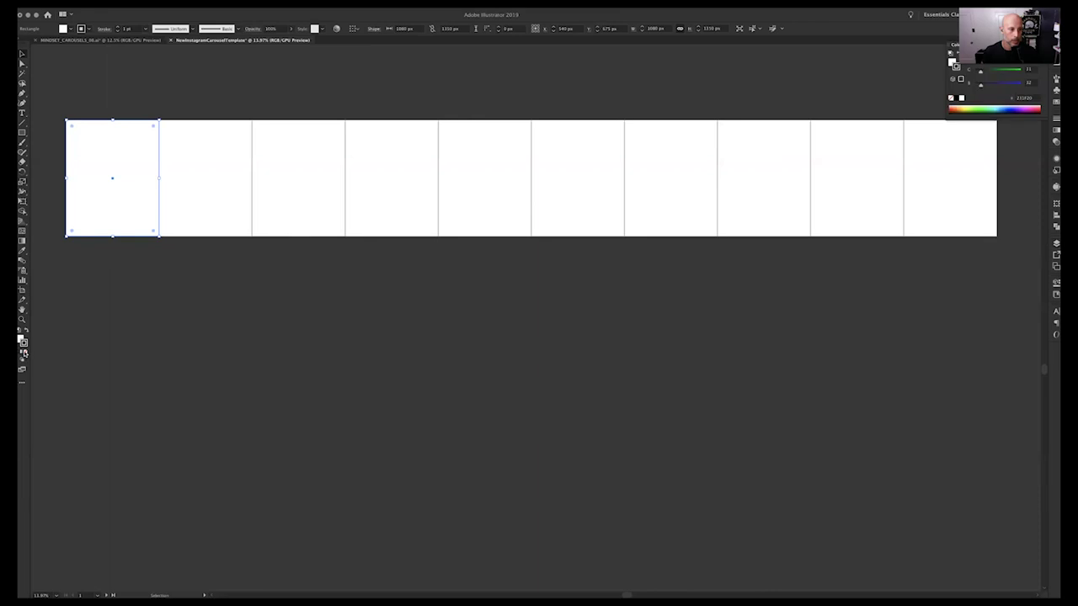
pyautogui.click(26, 352)
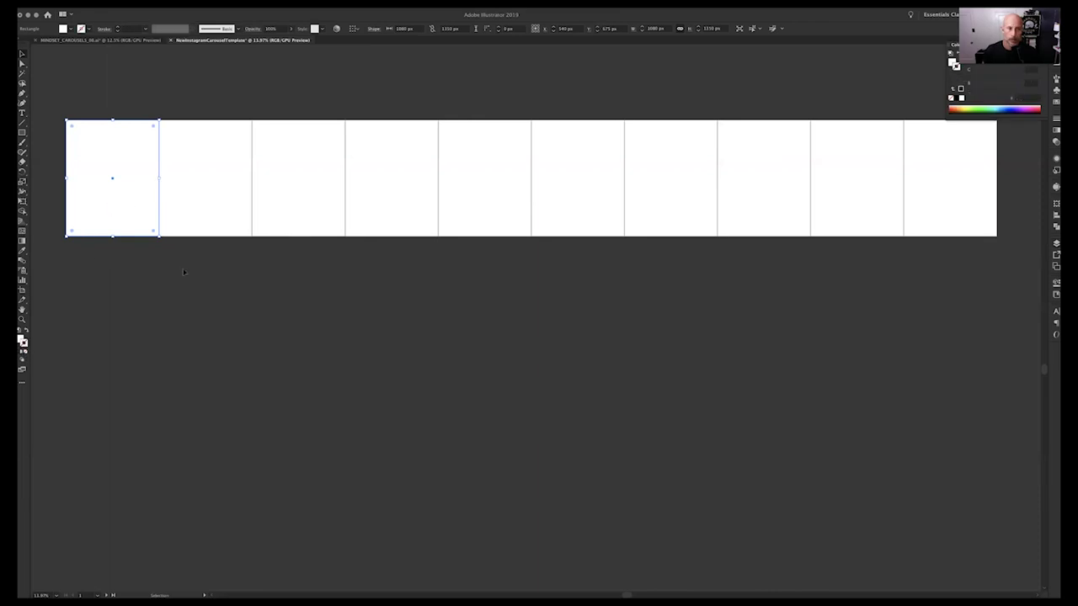
# Copy the first artboard's rectangle and paste it in the same place on each of the other nine artboards.
pyautogui.click(165, 104)
pyautogui.click(130, 172)
pyautogui.press('super+c')
pyautogui.click(232, 211)
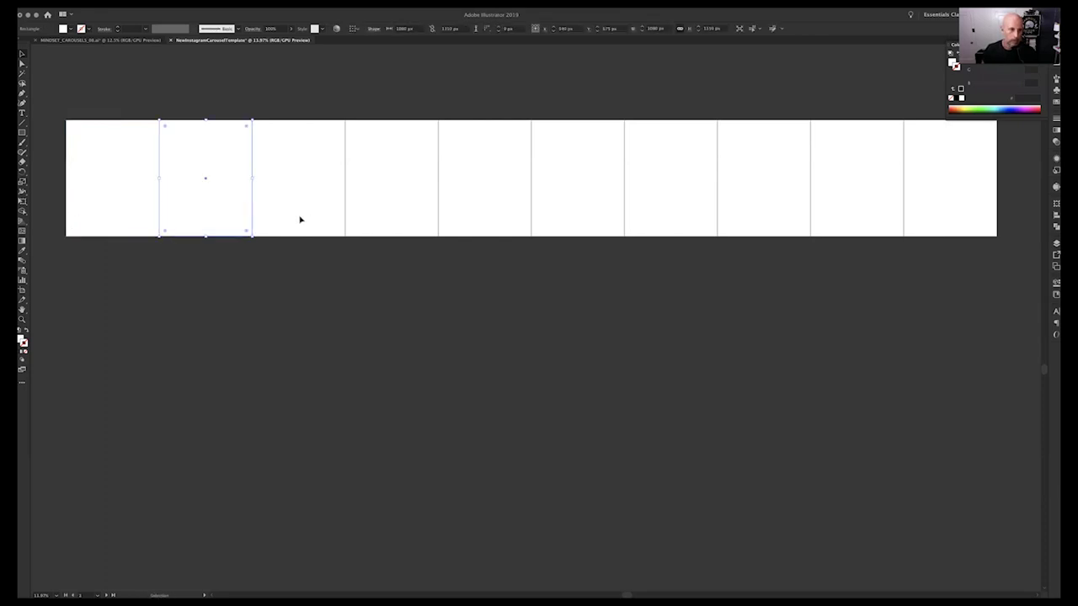
pyautogui.click(431, 218)
pyautogui.click(504, 207)
pyautogui.click(609, 204)
pyautogui.click(684, 197)
pyautogui.click(753, 199)
pyautogui.click(883, 200)
pyautogui.click(930, 204)
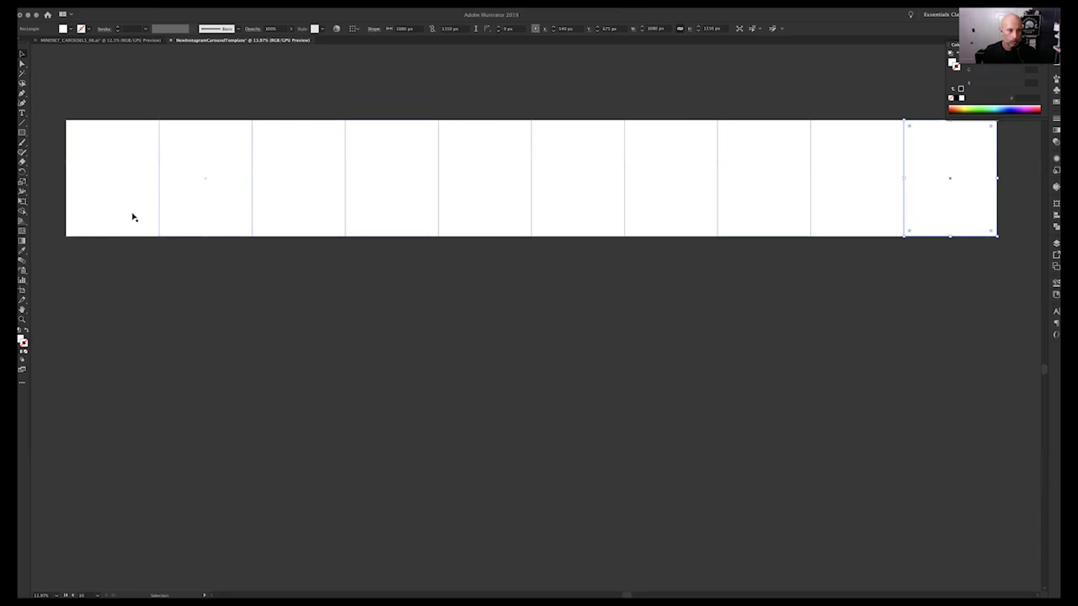
# Fill the background rectangles on artboards 2, 4, 6, 8 and 10 with a medium gray swatch and no stroke.
pyautogui.click(1058, 246)
pyautogui.click(965, 271)
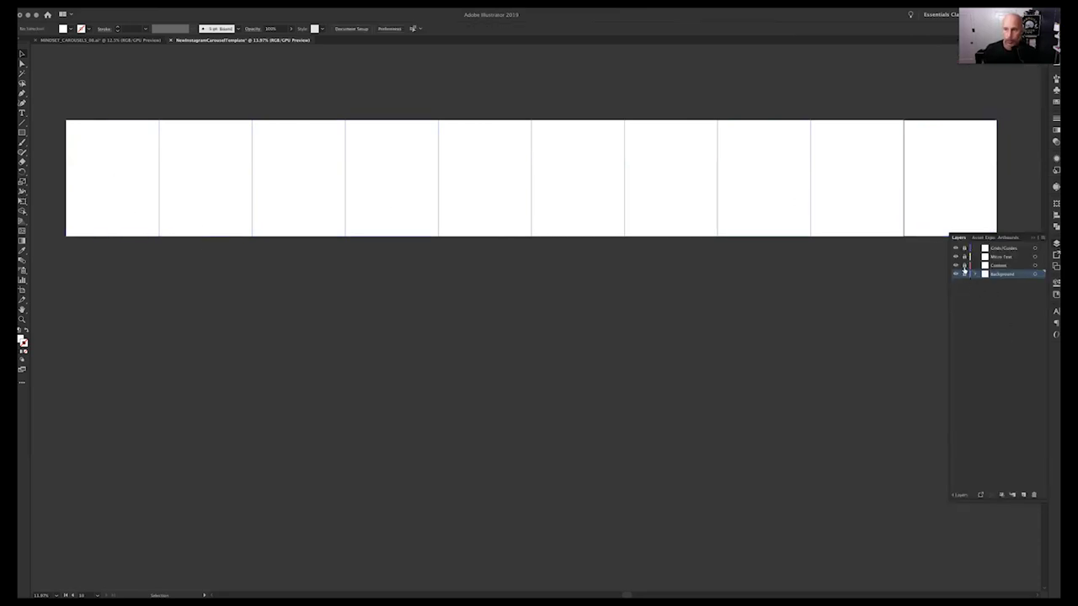
pyautogui.click(937, 205)
pyautogui.keyDown('shift'); pyautogui.click(747, 214); pyautogui.keyUp('shift')
pyautogui.keyDown('shift'); pyautogui.click(397, 212); pyautogui.keyUp('shift')
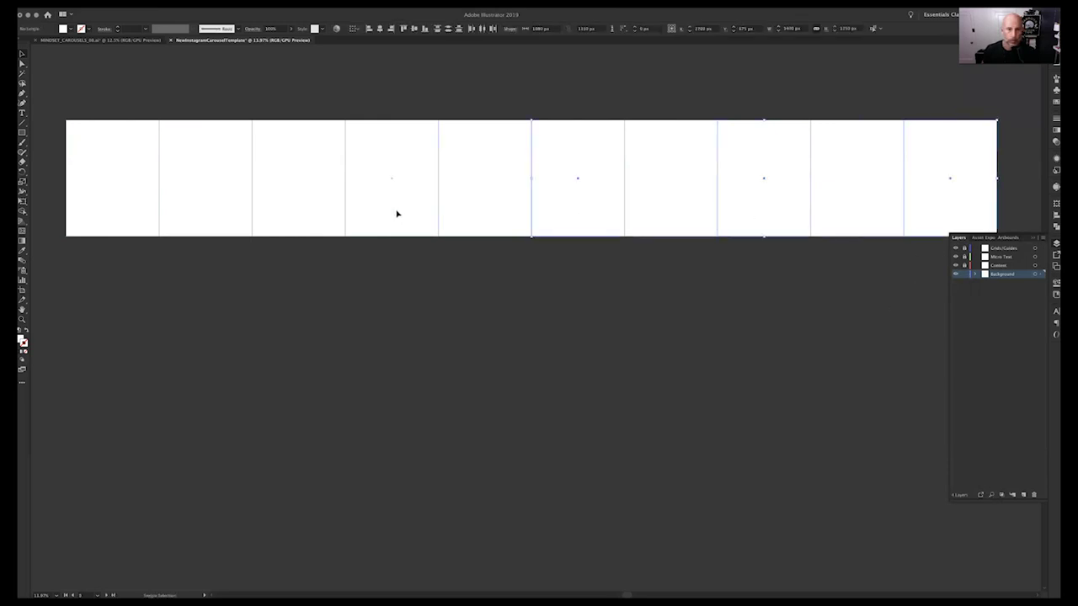
pyautogui.keyDown('shift'); pyautogui.click(210, 211); pyautogui.keyUp('shift')
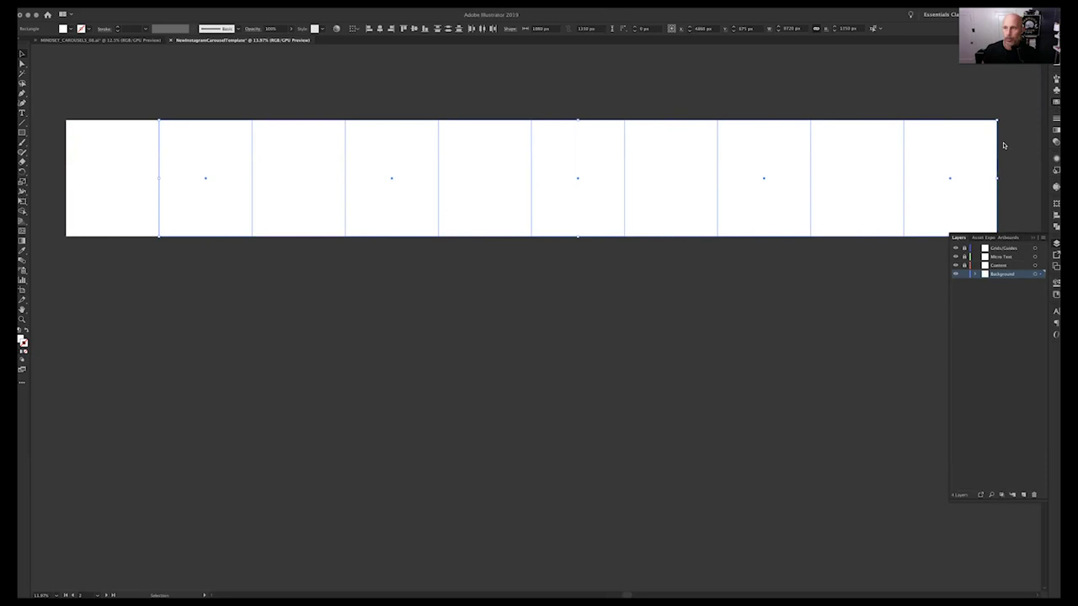
pyautogui.click(1057, 103)
pyautogui.click(977, 123)
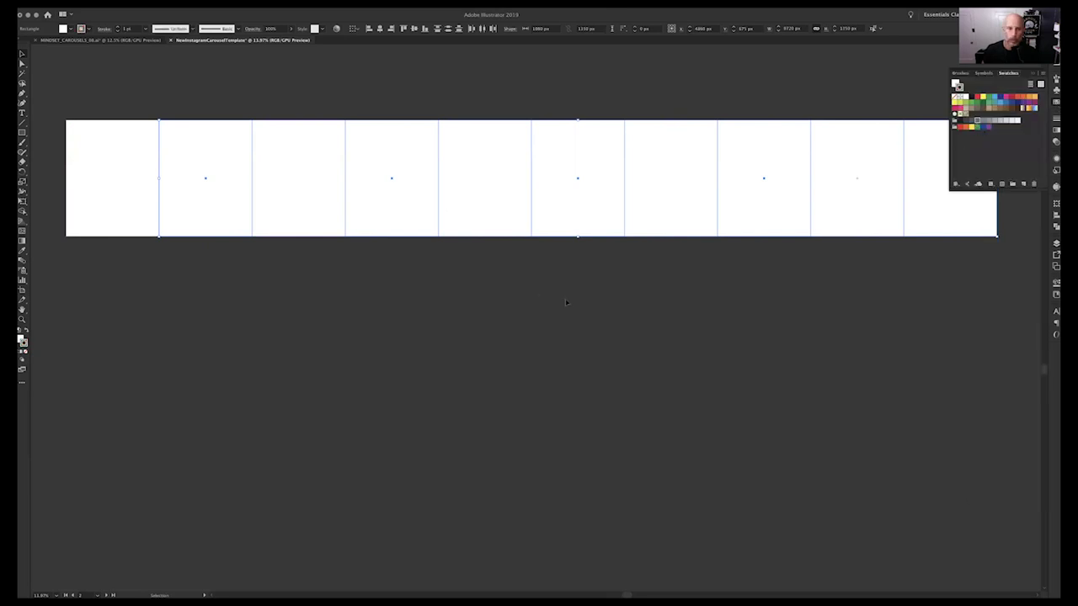
pyautogui.click(28, 335)
pyautogui.click(21, 339)
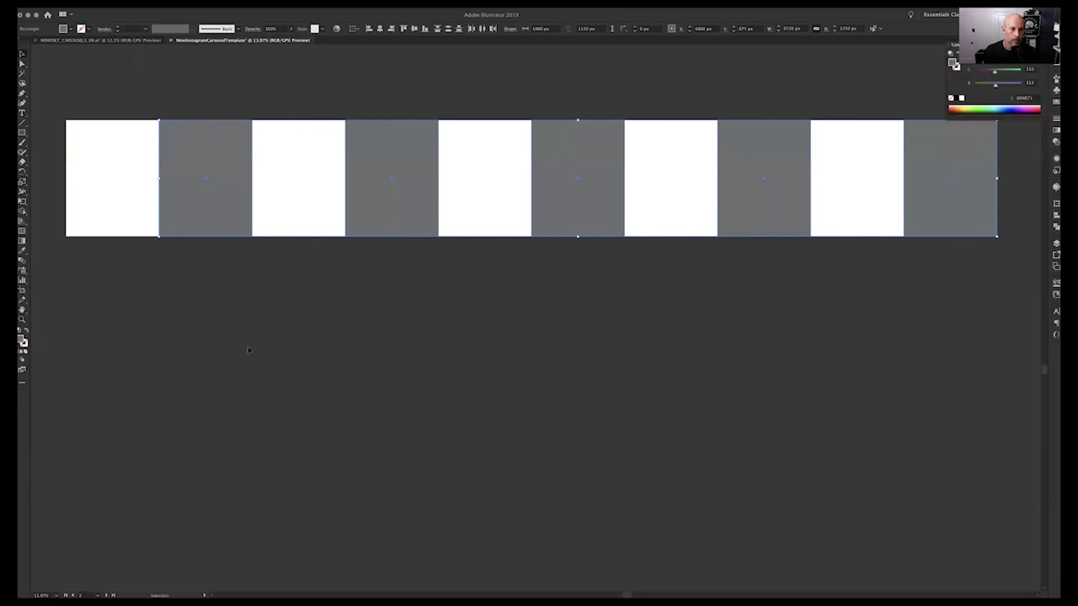
# Fill the background rectangles on artboards 1, 3, 5, 7 and 9 with a light gray swatch.
pyautogui.click(288, 227)
pyautogui.keyDown('shift'); pyautogui.click(304, 184); pyautogui.keyUp('shift')
pyautogui.keyDown('shift'); pyautogui.click(492, 192); pyautogui.keyUp('shift')
pyautogui.keyDown('shift'); pyautogui.click(704, 192); pyautogui.keyUp('shift')
pyautogui.keyDown('shift'); pyautogui.click(841, 191); pyautogui.keyUp('shift')
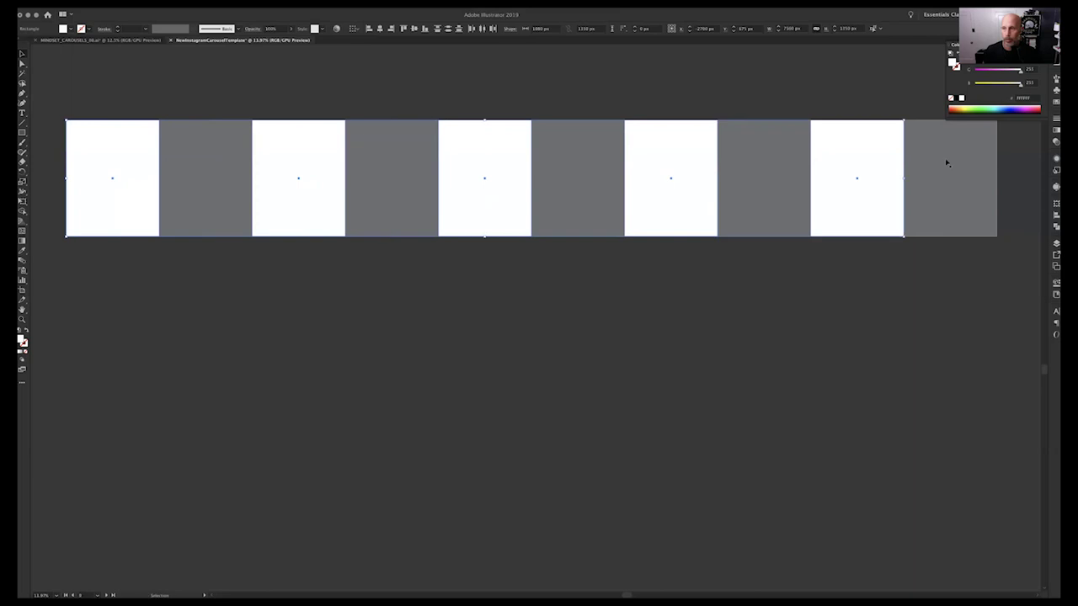
pyautogui.click(1056, 97)
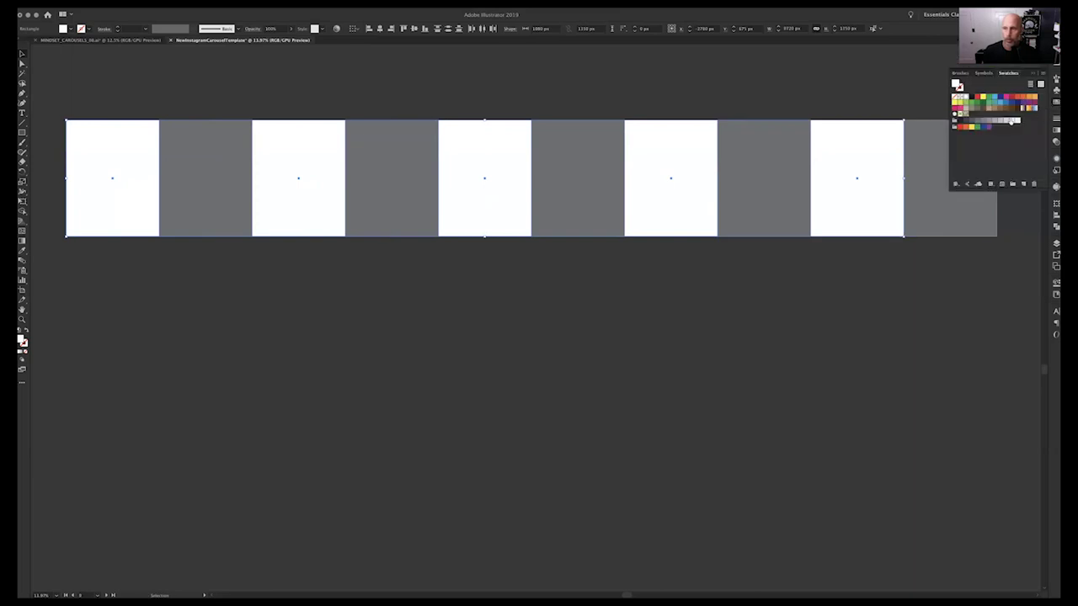
pyautogui.click(1004, 122)
pyautogui.press('super+shift+a')
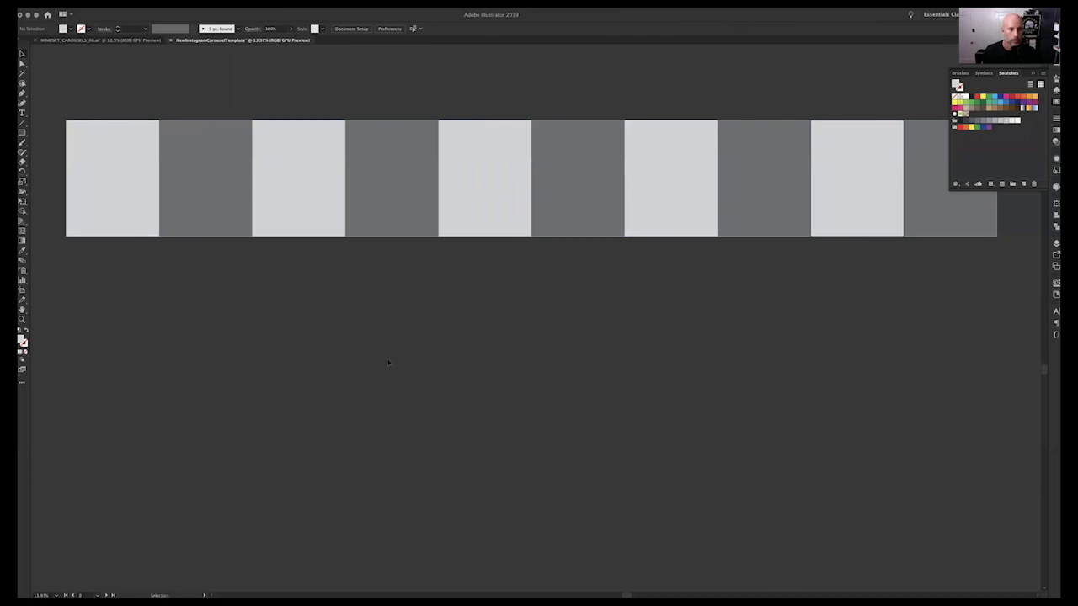
# Unlock the Grids/Guides layer and show the document rulers.
pyautogui.scroll(5, 789, 319)
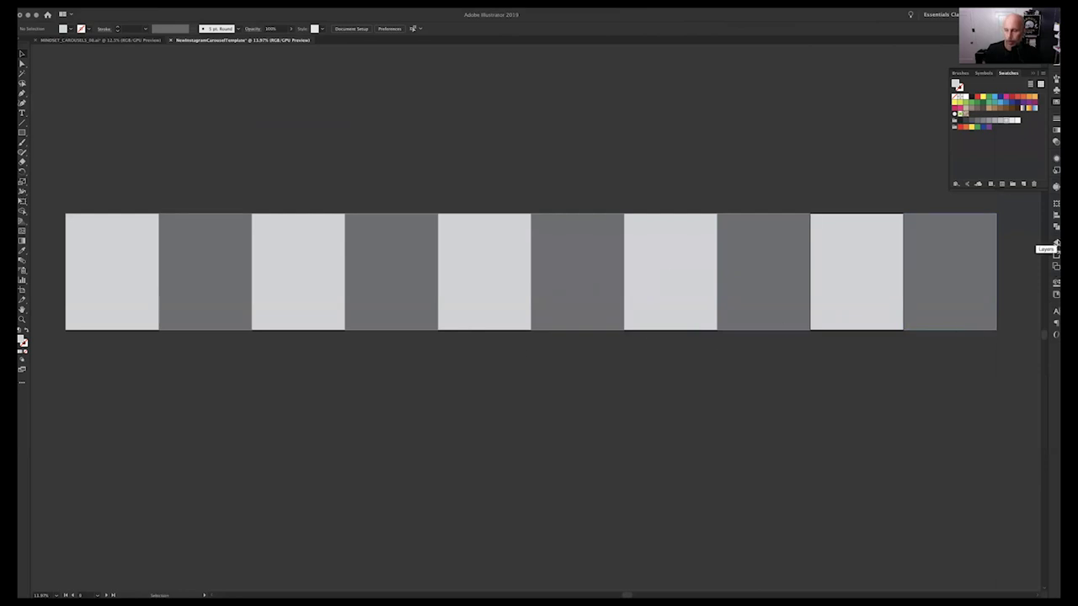
pyautogui.click(1056, 246)
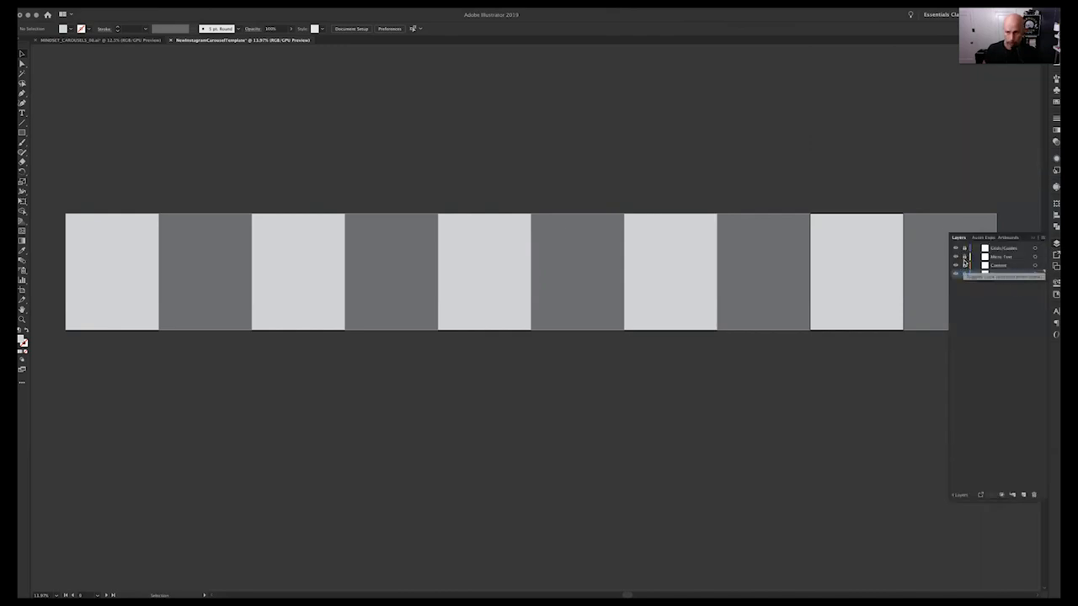
pyautogui.click(965, 249)
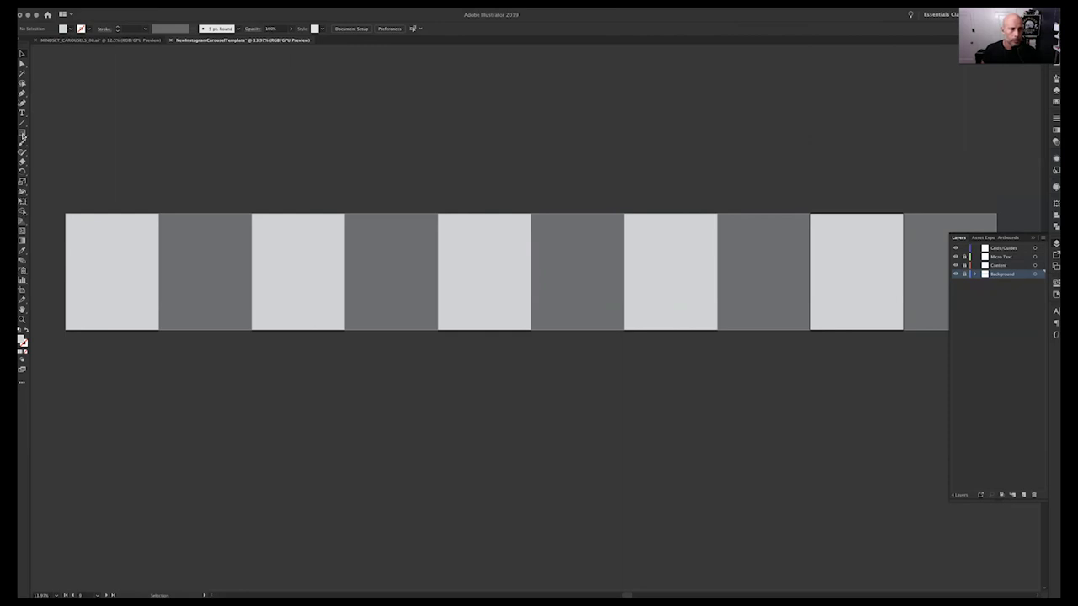
pyautogui.click(23, 135)
pyautogui.press('space')
pyautogui.moveTo(135, 298); pyautogui.dragTo(189, 283)
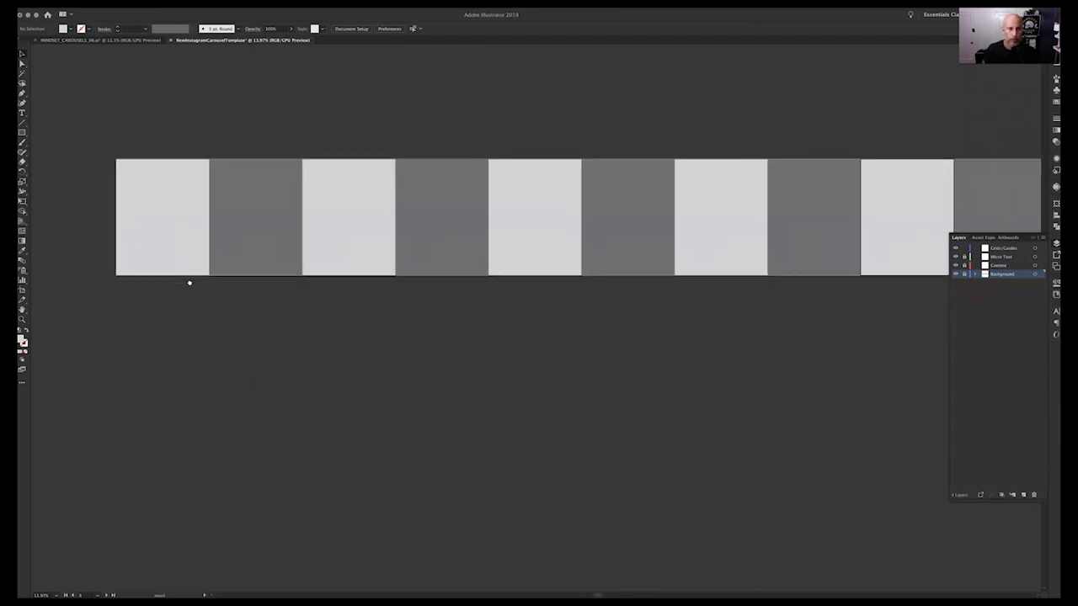
pyautogui.hscroll(3, 190, 283)
pyautogui.scroll(2, 189, 283)
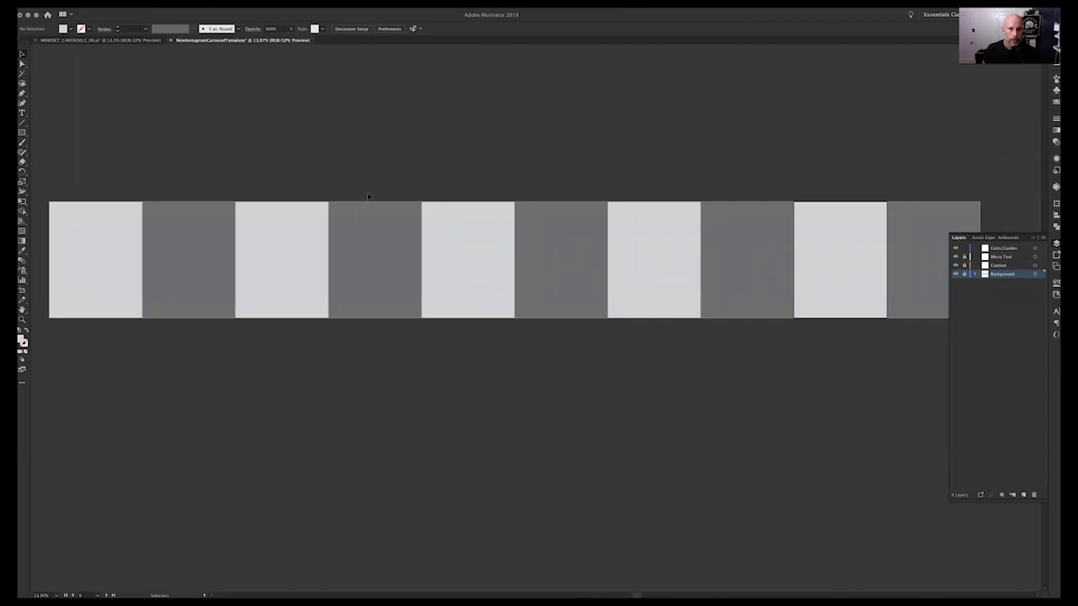
pyautogui.press('super+r')
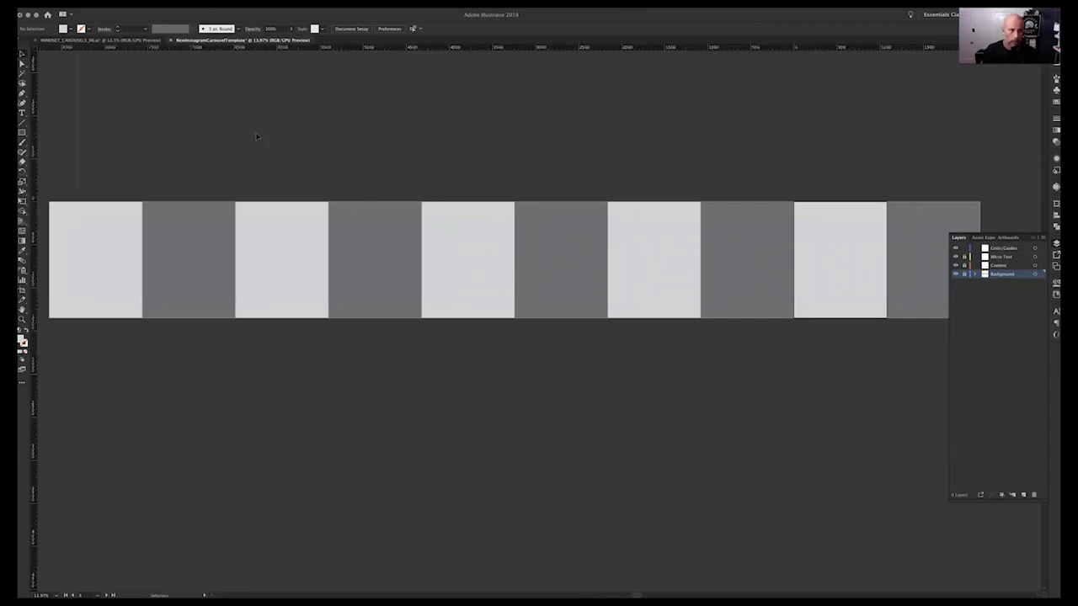
# On the Grids/Guides layer, draw a rectangle over the first artboard and shrink it evenly inward to a margin frame about 1209 px tall.
pyautogui.click(23, 133)
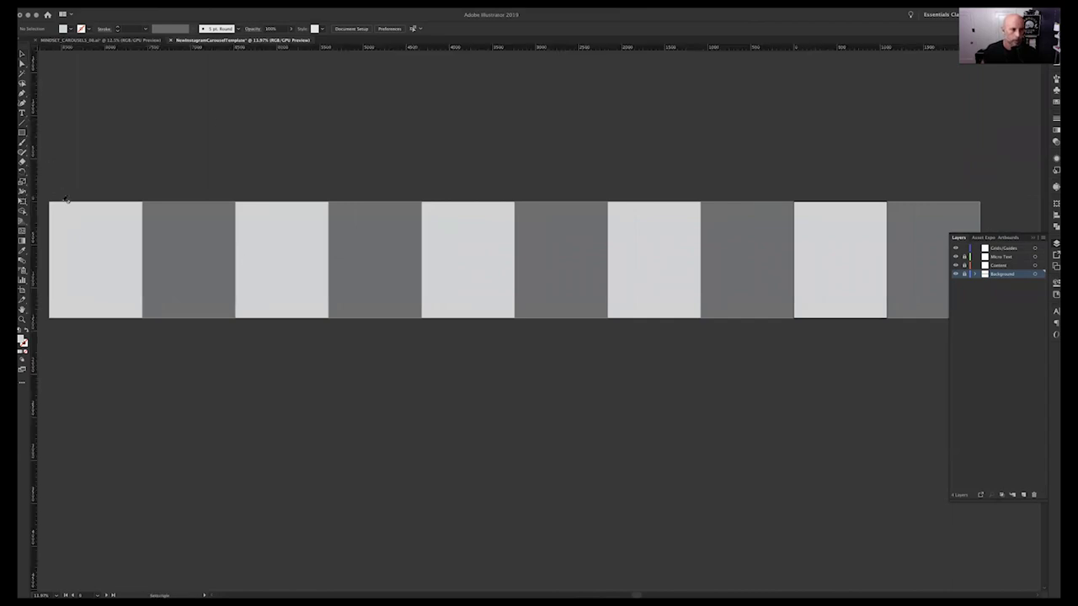
pyautogui.click(1009, 249)
pyautogui.moveTo(49, 202); pyautogui.dragTo(142, 318)
pyautogui.moveTo(141, 206); pyautogui.dragTo(136, 207)
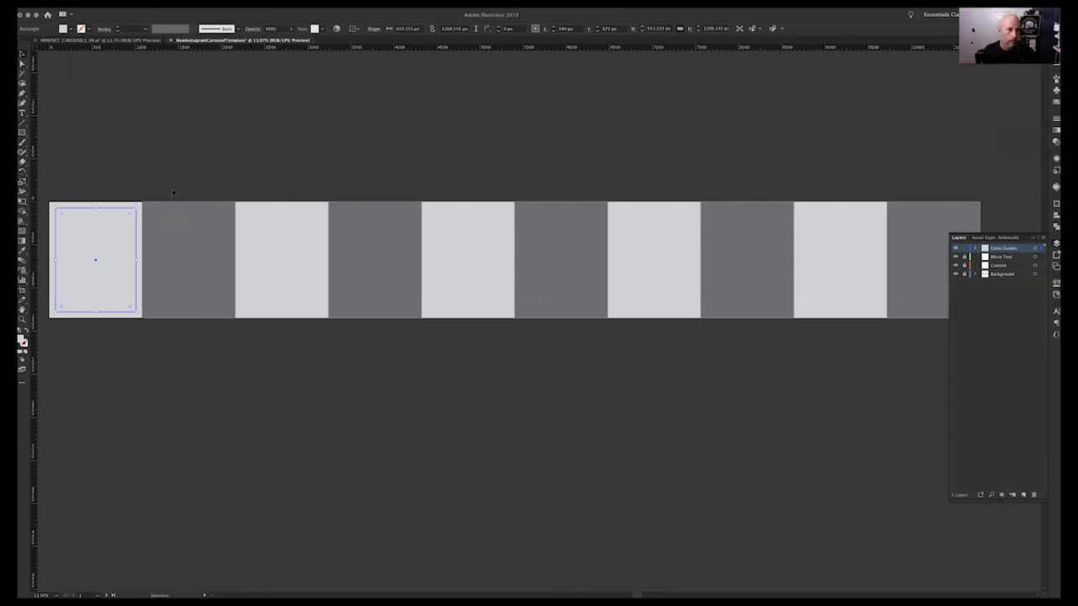
# Remove the margin frame's fill and give it a blue stroke.
pyautogui.click(26, 330)
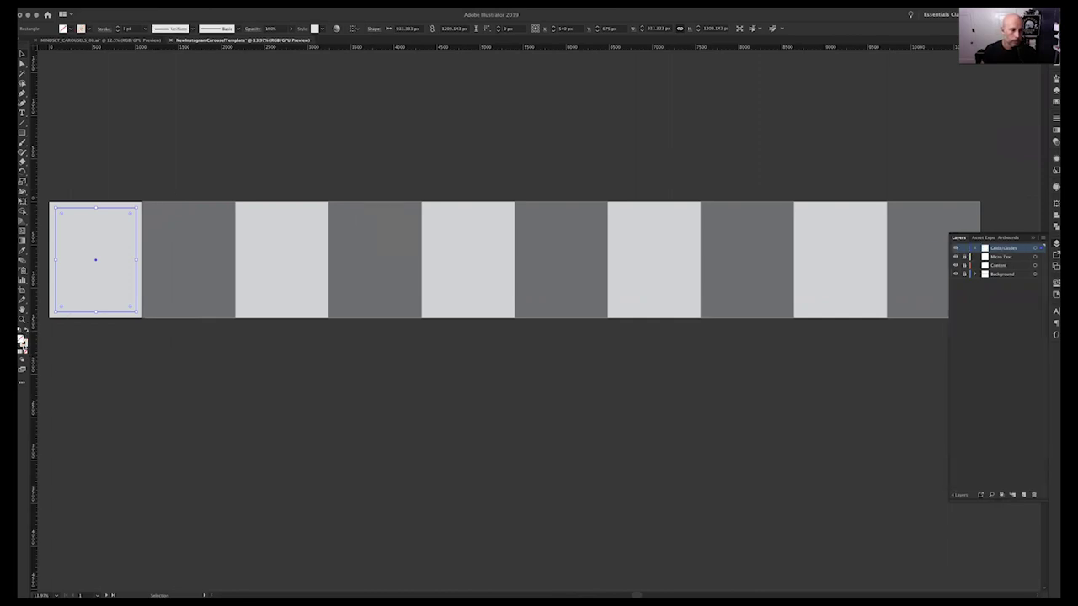
pyautogui.click(25, 344)
pyautogui.click(1013, 107)
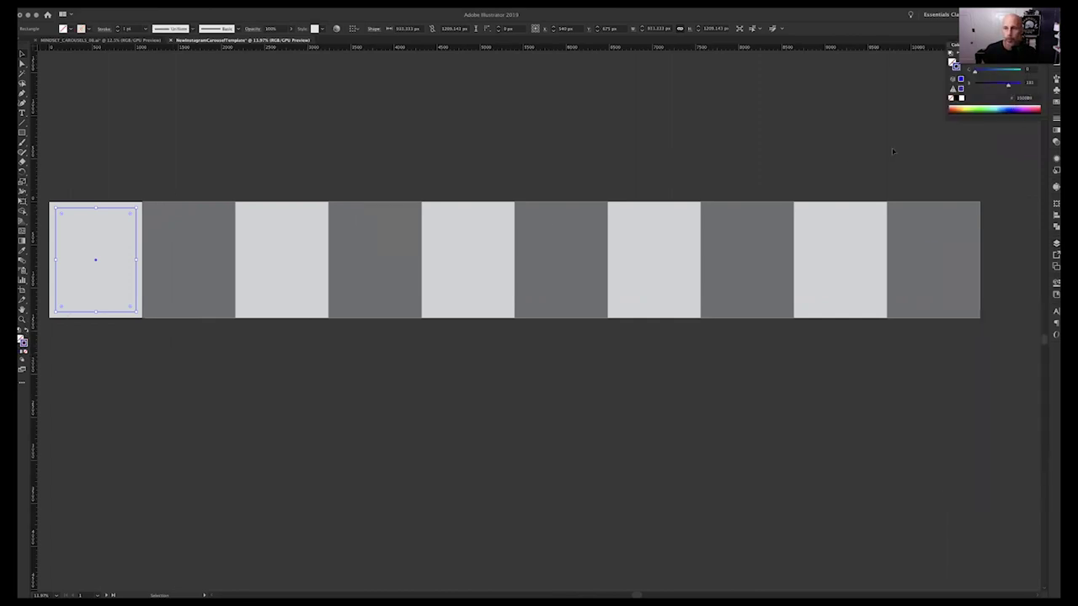
pyautogui.click(93, 191)
# Copy the first artboard's margin frame and paste it in the same place on each of the other nine artboards.
pyautogui.click(137, 276)
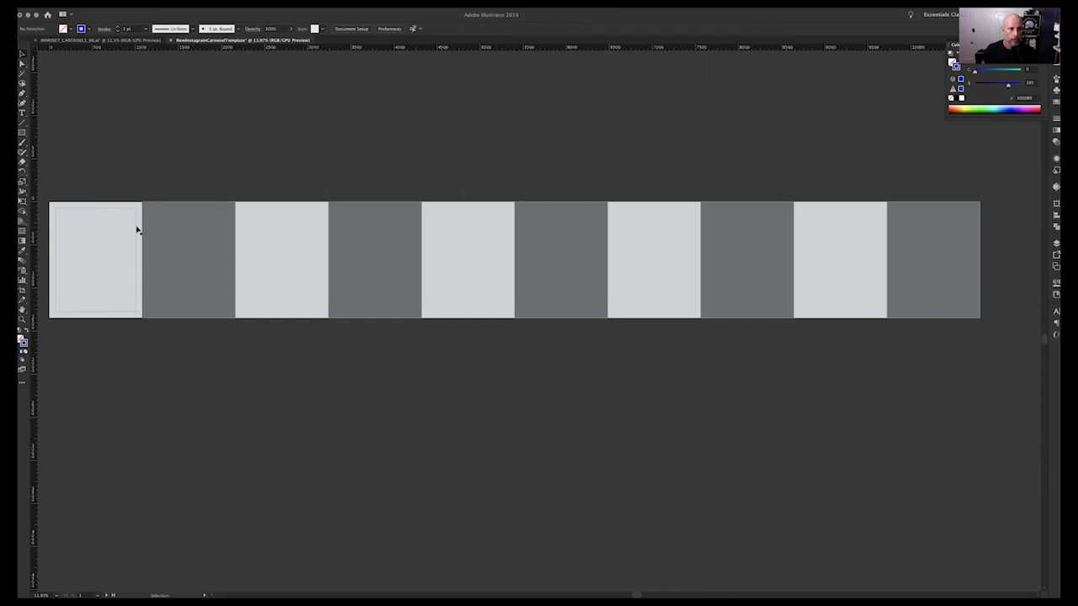
pyautogui.press('a')
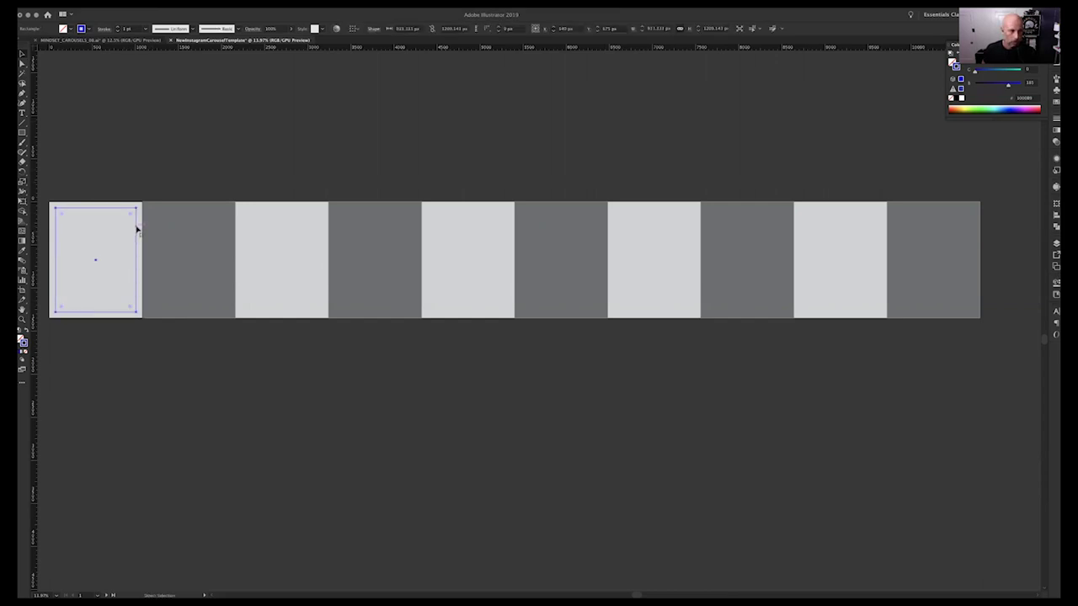
pyautogui.click(169, 233)
pyautogui.click(305, 272)
pyautogui.press('super+f')
pyautogui.click(404, 281)
pyautogui.click(457, 285)
pyautogui.press('super+f')
pyautogui.click(573, 274)
pyautogui.click(634, 269)
pyautogui.press('super+shift+v')
pyautogui.click(732, 270)
pyautogui.press('super+shift+v')
pyautogui.click(837, 263)
pyautogui.press('super+shift+v')
pyautogui.click(927, 265)
pyautogui.press('super+shift+v')
# Select the margin frames on all ten artboards and convert them into guides.
pyautogui.press('v')
pyautogui.hscroll(1, 1042, 272)
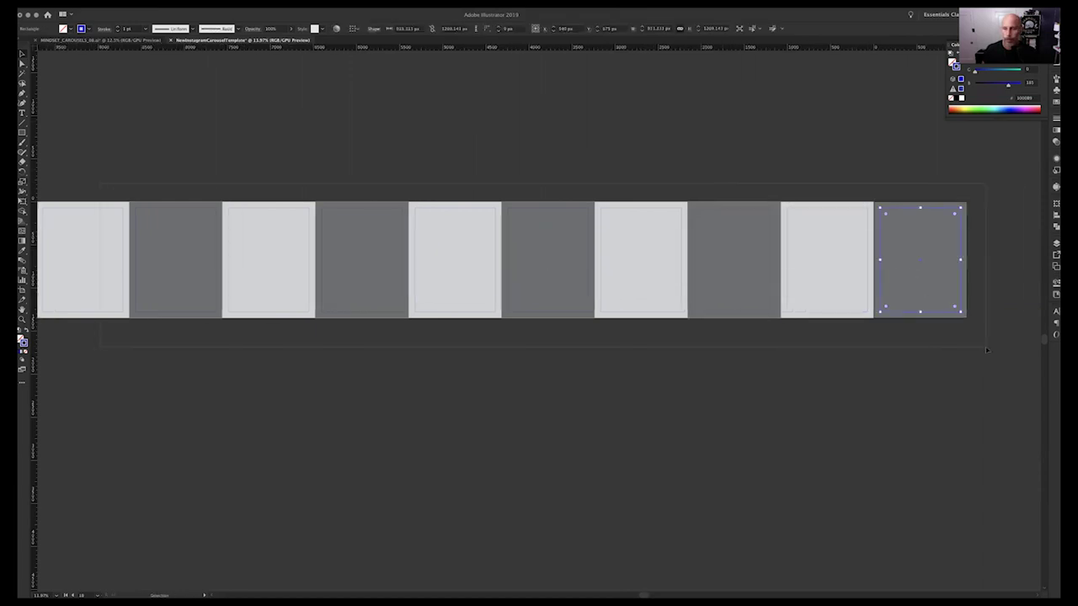
pyautogui.press('super+a')
pyautogui.press('super+5')
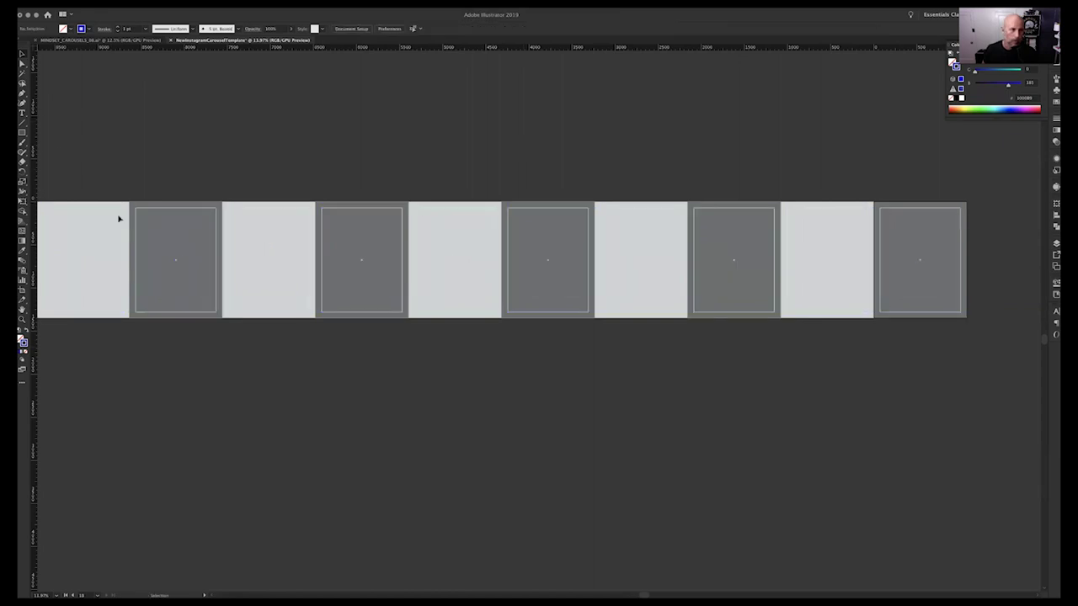
pyautogui.moveTo(353, 227); pyautogui.dragTo(404, 231)
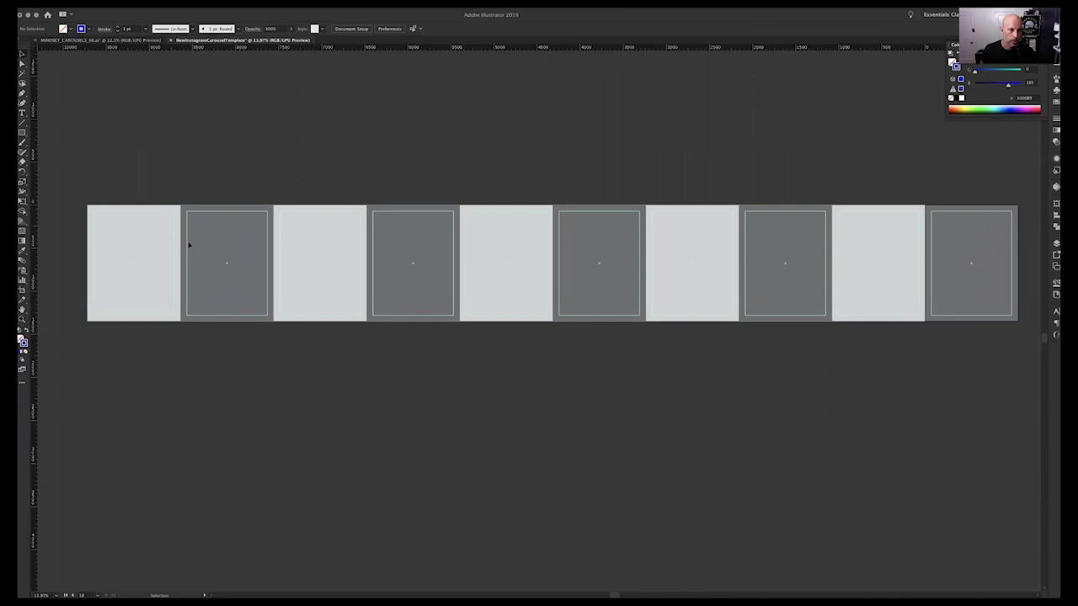
# Draw a 1080 × 1080 px square on the first artboard and centre it vertically on that artboard.
pyautogui.click(22, 133)
pyautogui.moveTo(87, 207)
pyautogui.mouseDown()
pyautogui.moveTo(157, 258)
pyautogui.moveTo(179, 299)
pyautogui.mouseUp()
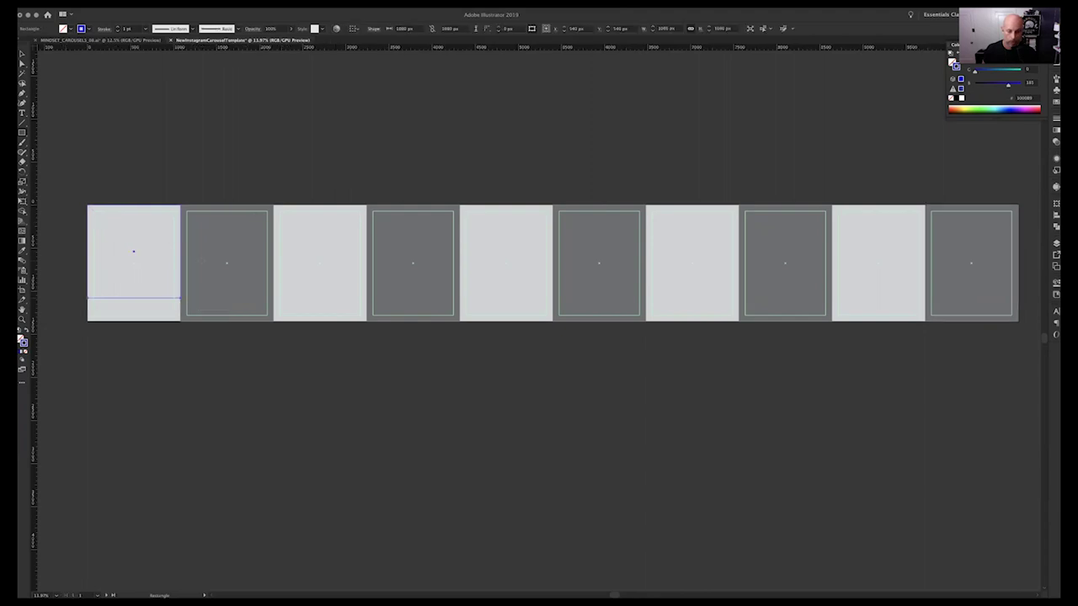
pyautogui.press('v')
pyautogui.click(357, 30)
pyautogui.click(363, 57)
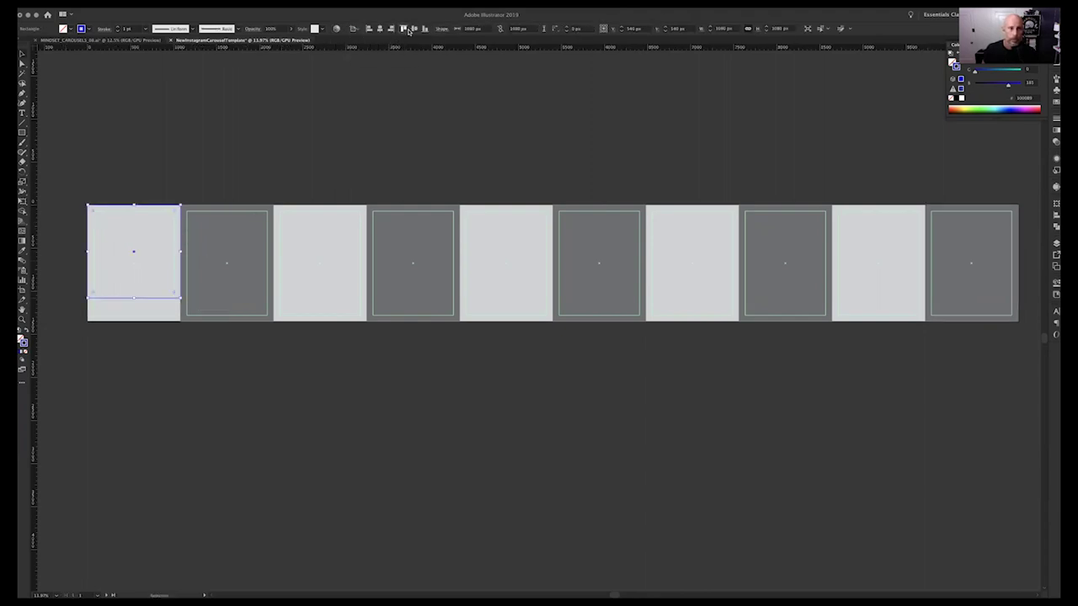
pyautogui.click(379, 29)
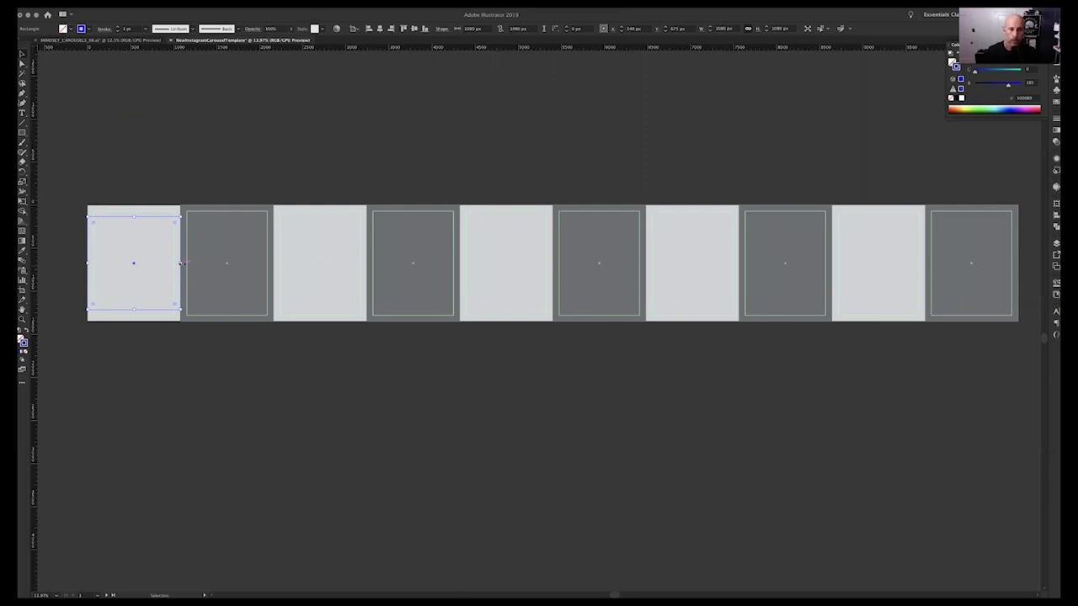
# Stretch the square to 10800 px wide across all ten artboards and convert it into a guide.
pyautogui.moveTo(181, 264); pyautogui.dragTo(1018, 295)
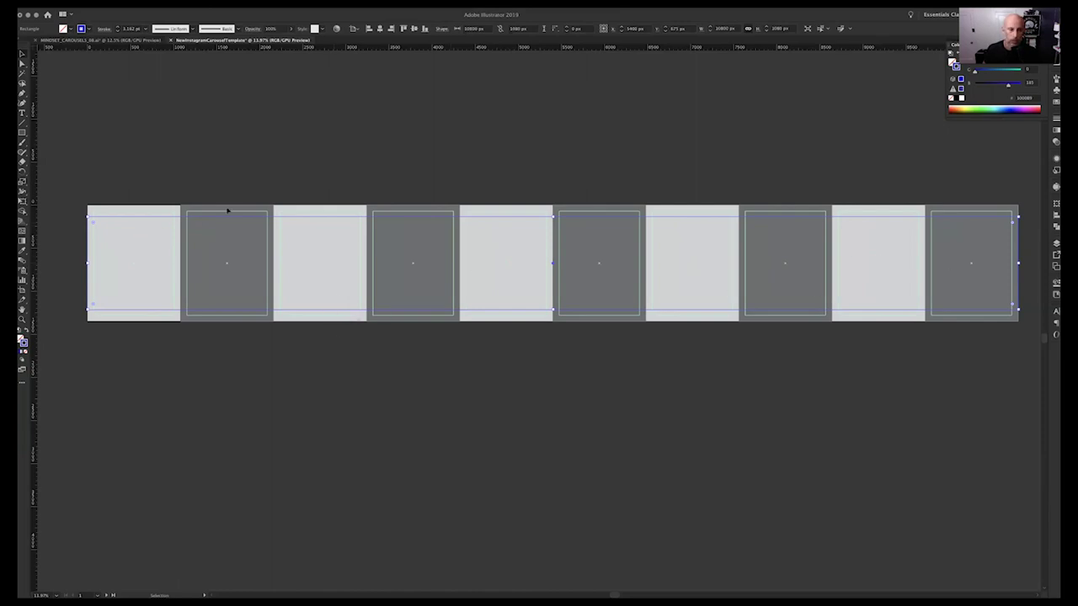
pyautogui.click(646, 179)
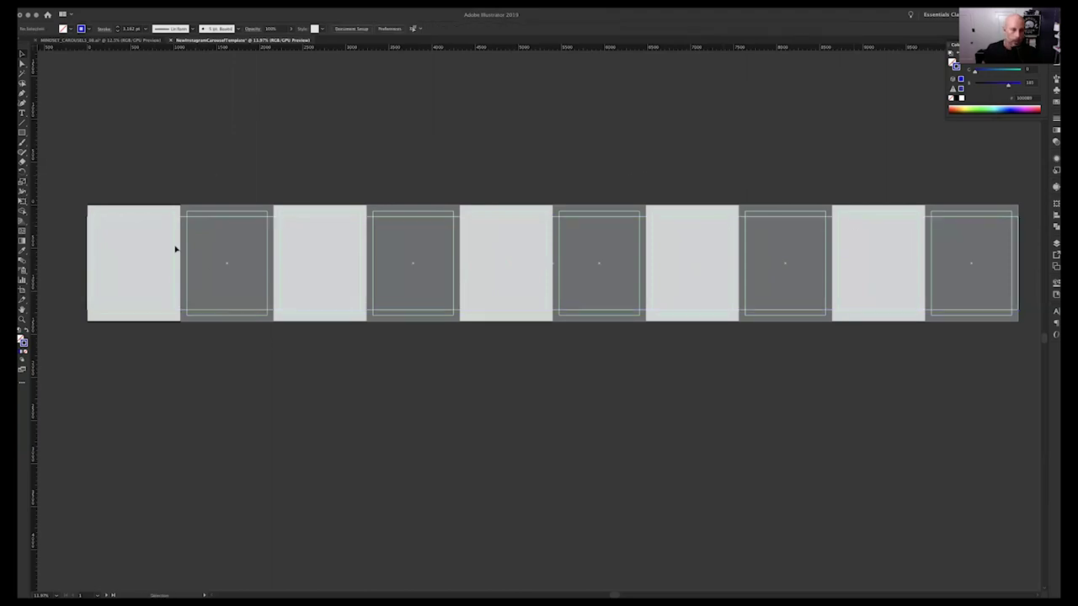
# Lock the Grids/Guides layer, then unlock the Micro Text layer and make it the active layer for a star.
pyautogui.click(1058, 245)
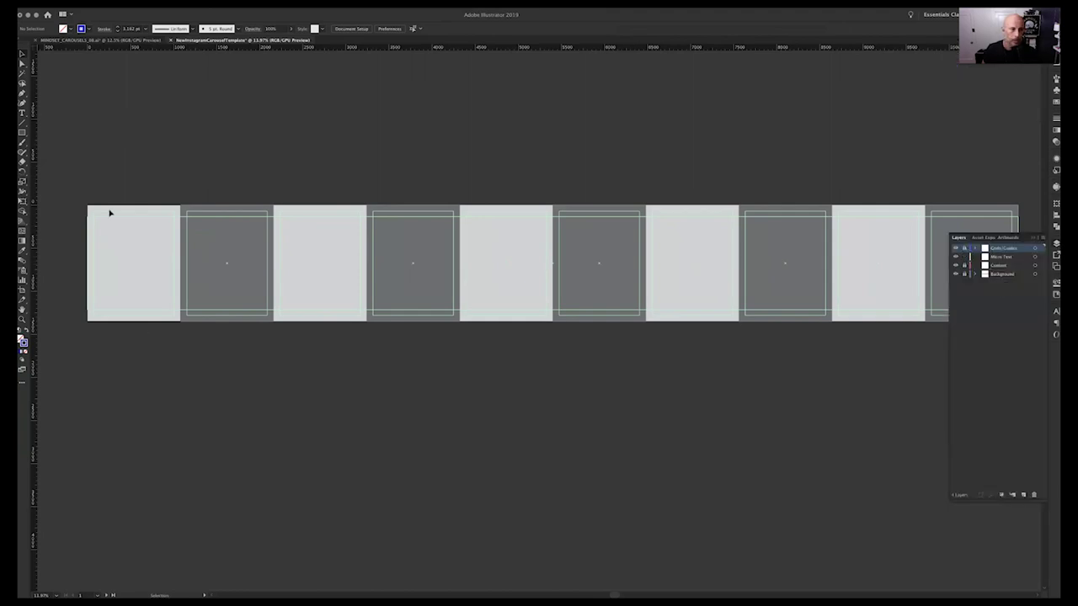
pyautogui.scroll(8, 111, 213)
pyautogui.scroll(-2, 339, 130)
pyautogui.scroll(-4, 366, 183)
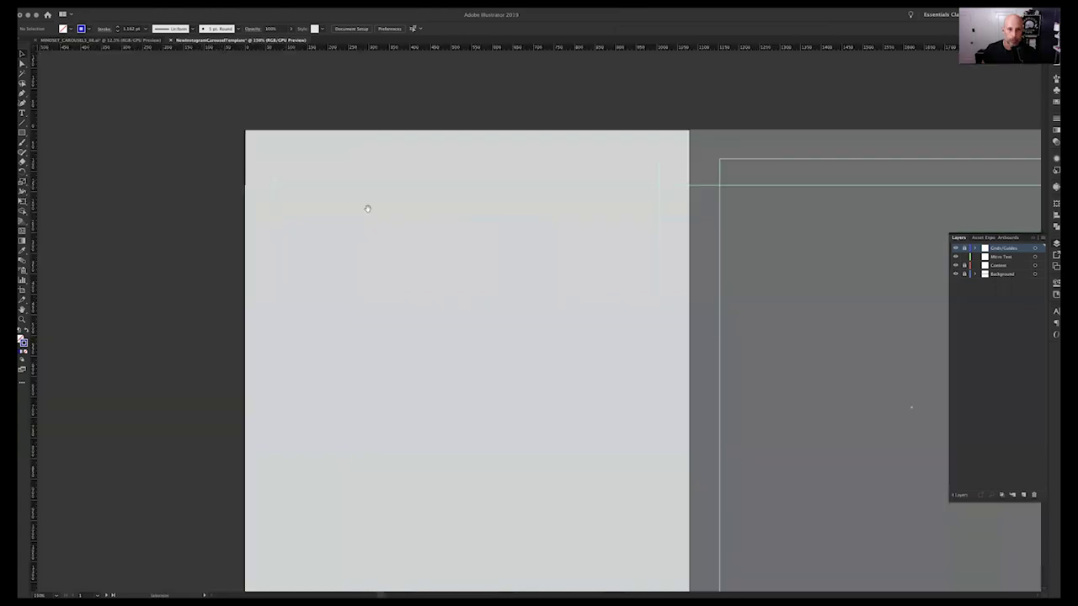
pyautogui.moveTo(368, 208); pyautogui.dragTo(330, 172)
pyautogui.press('t')
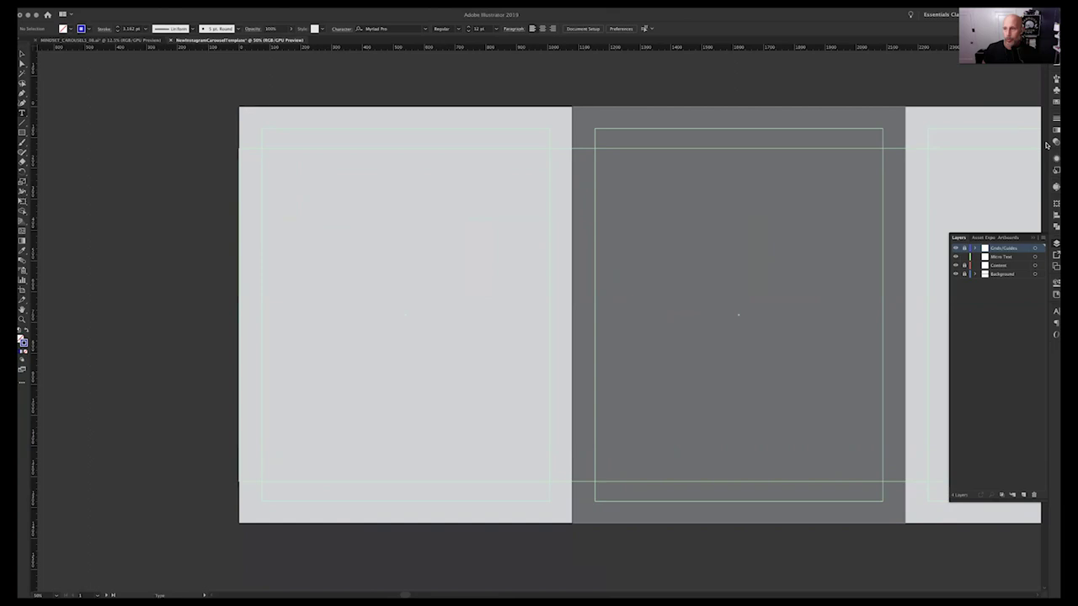
pyautogui.moveTo(22, 133); pyautogui.dragTo(58, 171)
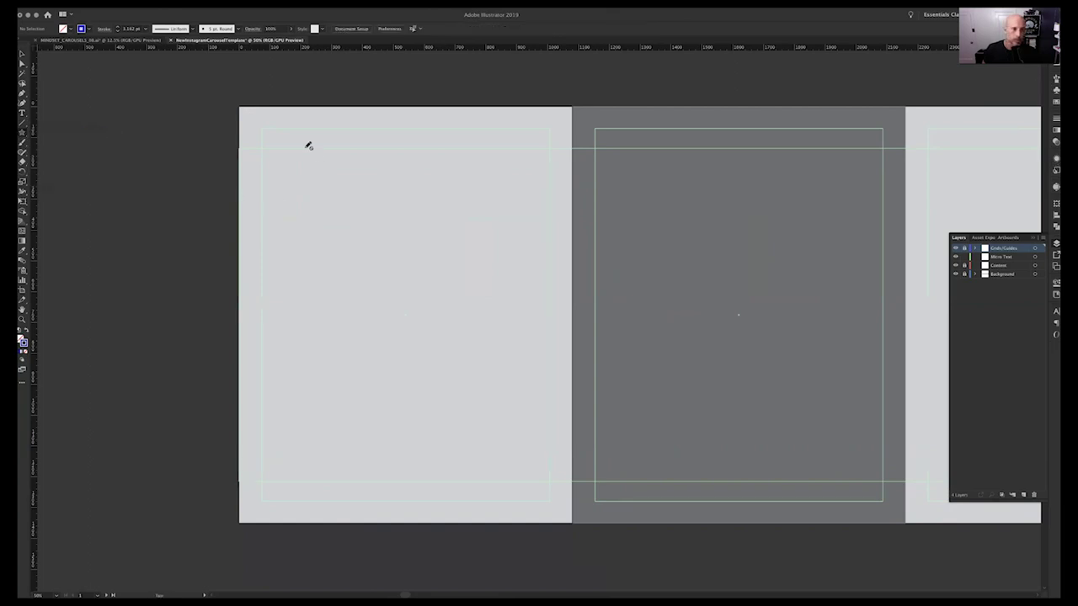
pyautogui.click(1001, 257)
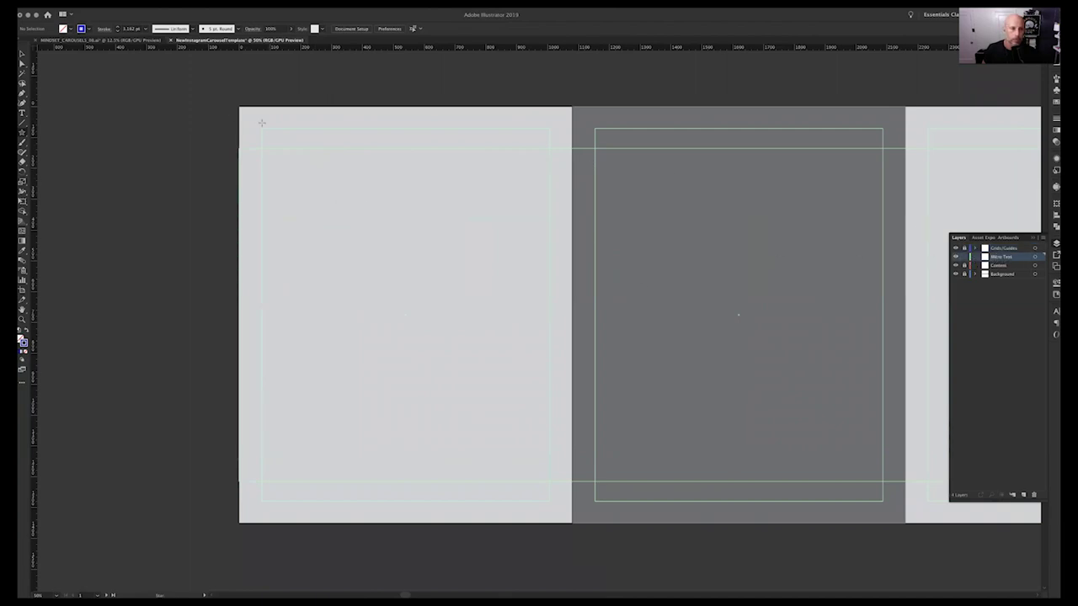
# Draw a small solid blue star without a stroke and place it on the upper-right corner of the first artboard's margin guide.
pyautogui.moveTo(276, 133); pyautogui.dragTo(262, 129)
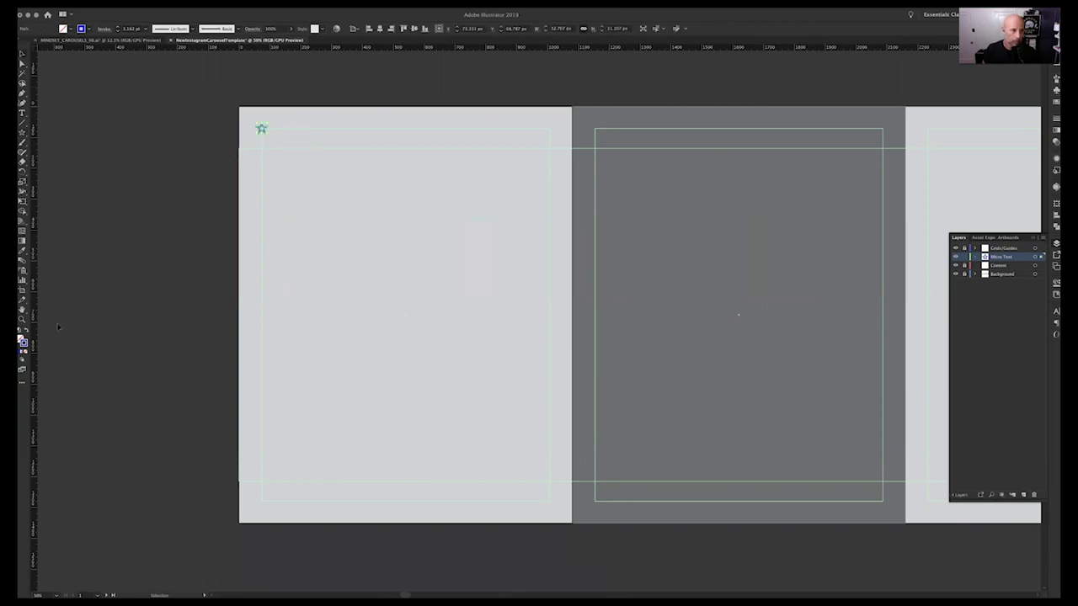
pyautogui.click(25, 333)
pyautogui.click(264, 214)
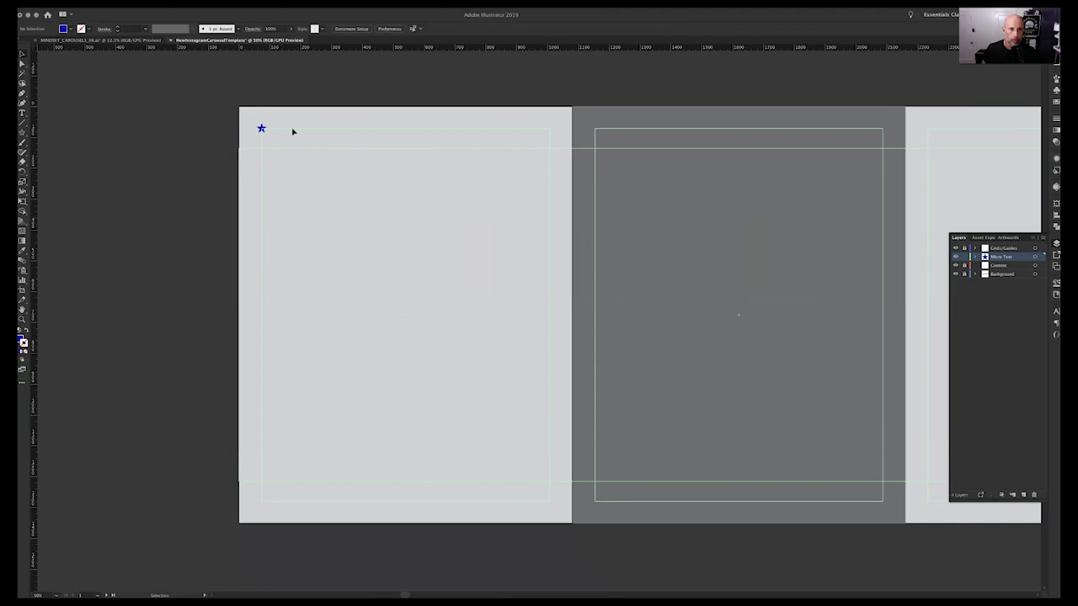
pyautogui.moveTo(261, 129); pyautogui.dragTo(550, 133)
# Add a placeholder date in 19 pt Myriad Pro at the upper-left corner of the first artboard's margin guide.
pyautogui.click(22, 117)
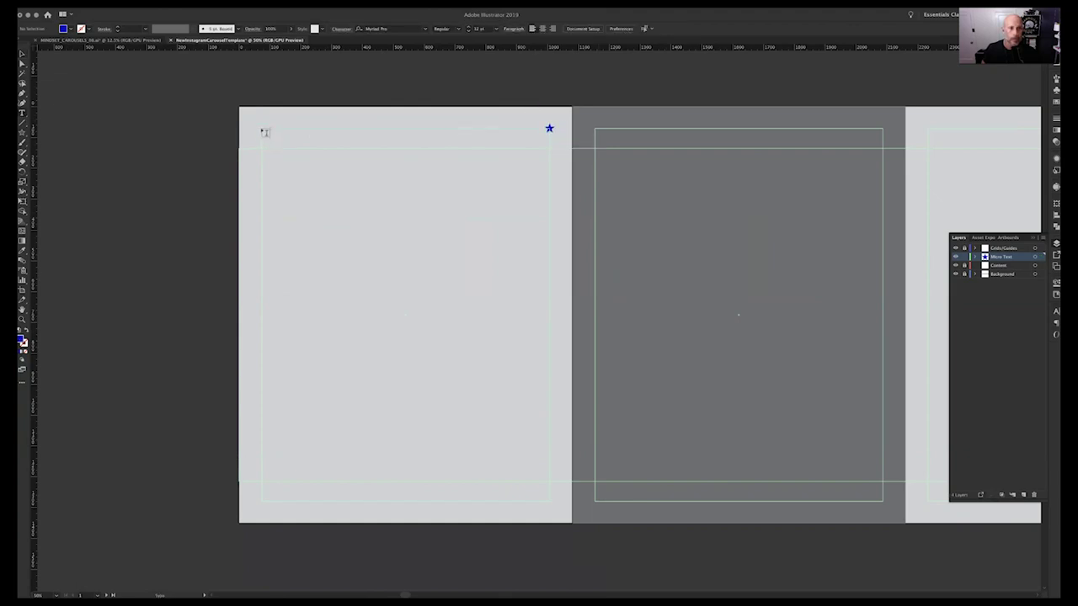
pyautogui.hotkey('ctrl', 'v')
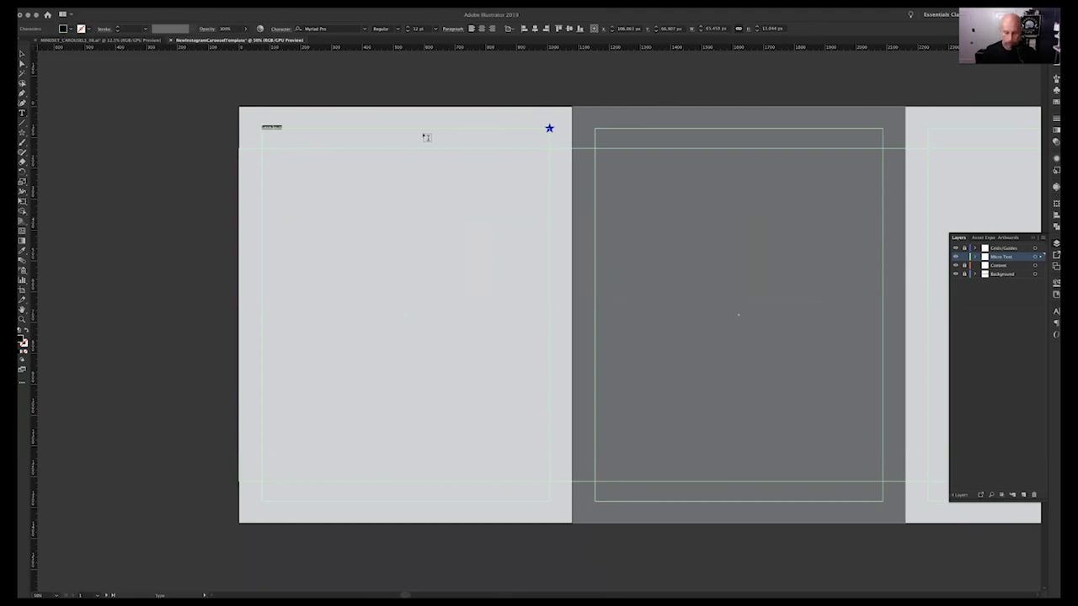
pyautogui.write('HA')
pyautogui.press('BackSpace')
pyautogui.press('BackSpace')
pyautogui.click(23, 55)
pyautogui.click(408, 27)
pyautogui.click(409, 27)
pyautogui.click(409, 27)
pyautogui.click(409, 27)
pyautogui.click(409, 27)
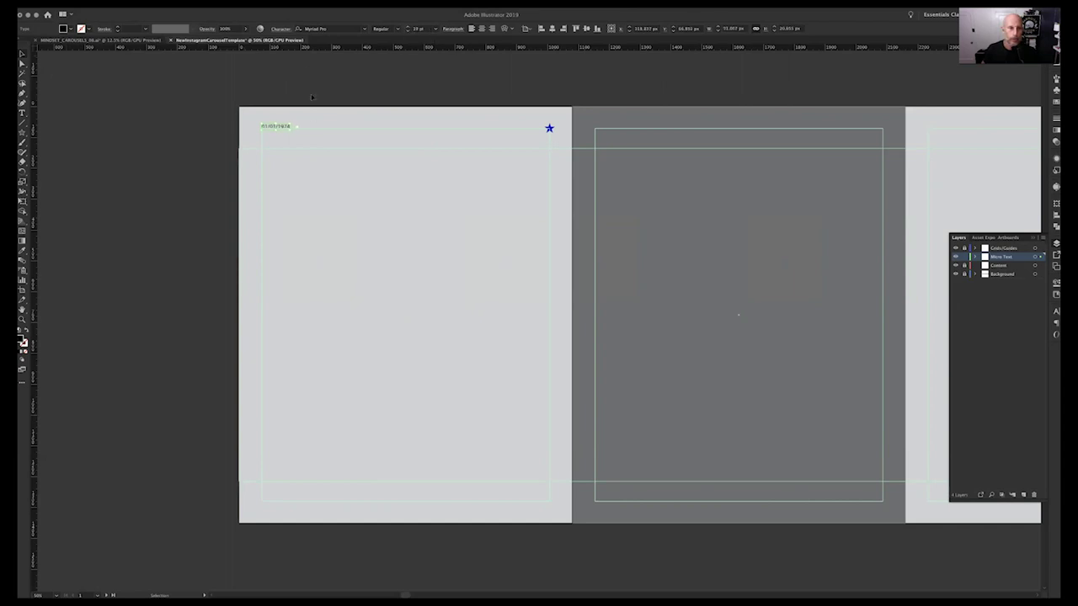
pyautogui.click(275, 176)
# Duplicate the placeholder date to the lower-left and lower-right corners of the first artboard's margin guide.
pyautogui.moveTo(275, 129); pyautogui.dragTo(560, 513)
pyautogui.click(278, 488)
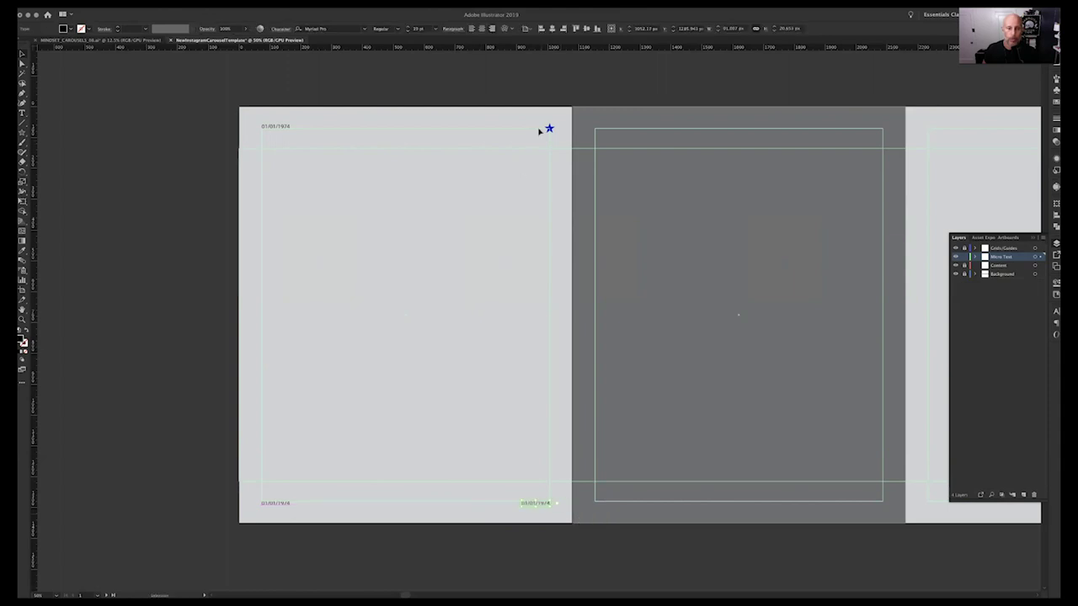
pyautogui.click(488, 286)
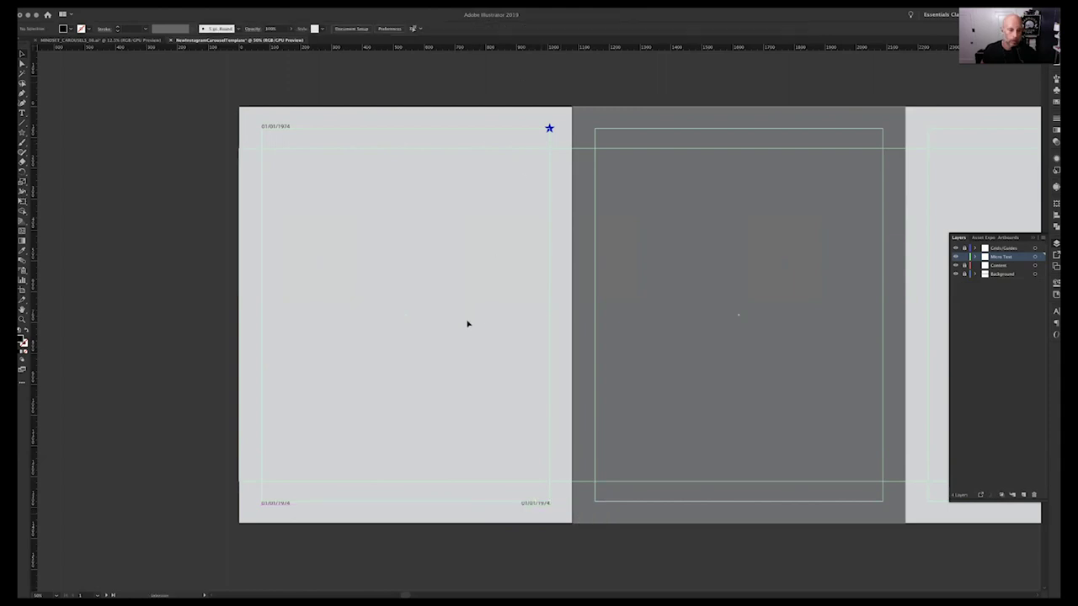
pyautogui.click(281, 506)
pyautogui.doubleClick(280, 505)
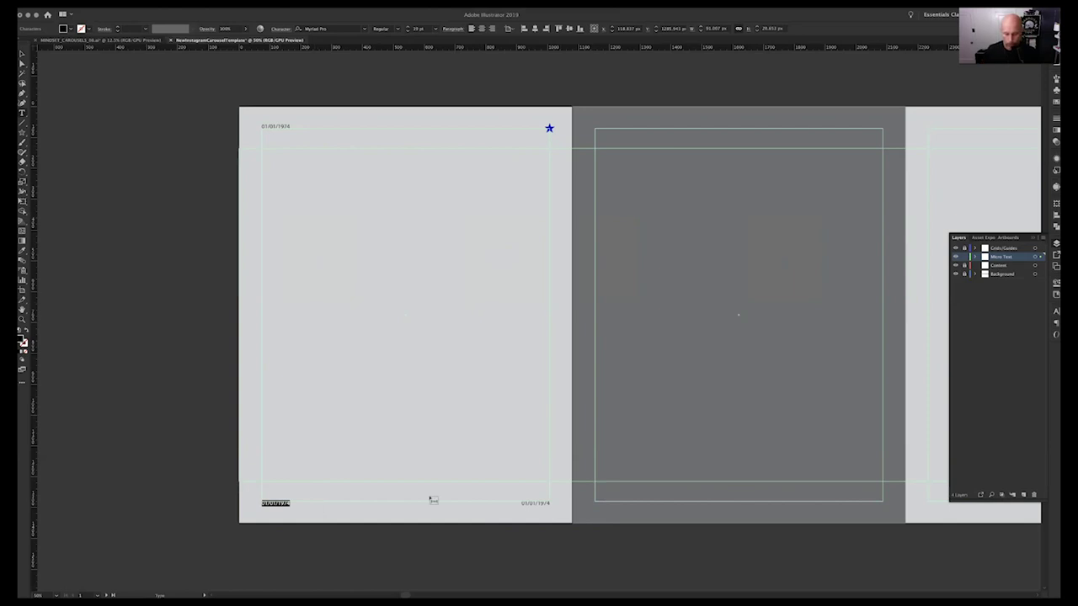
pyautogui.write('©')
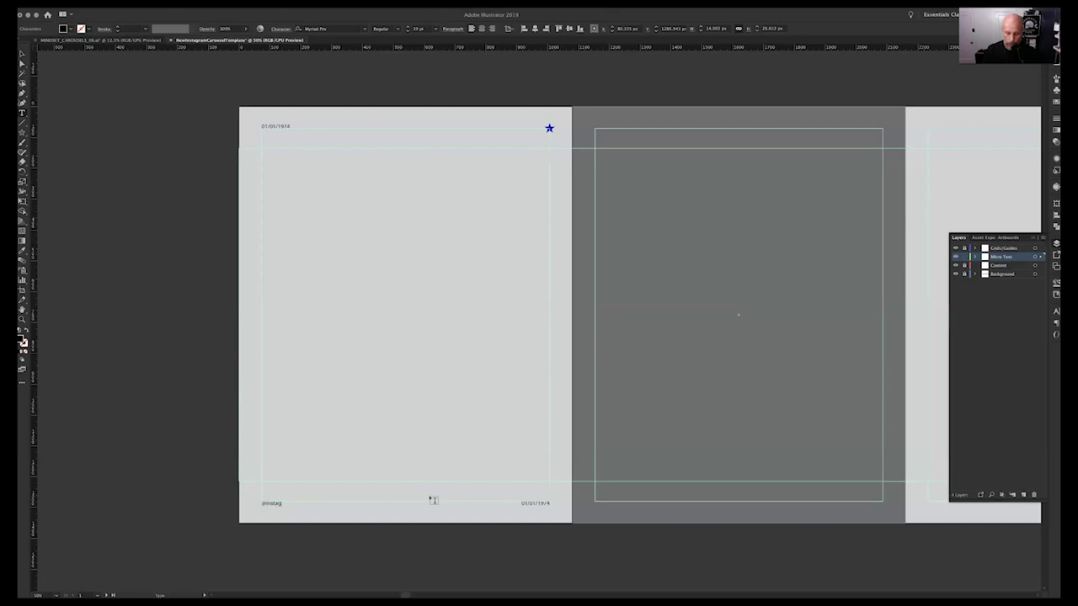
pyautogui.write('instagramhandle')
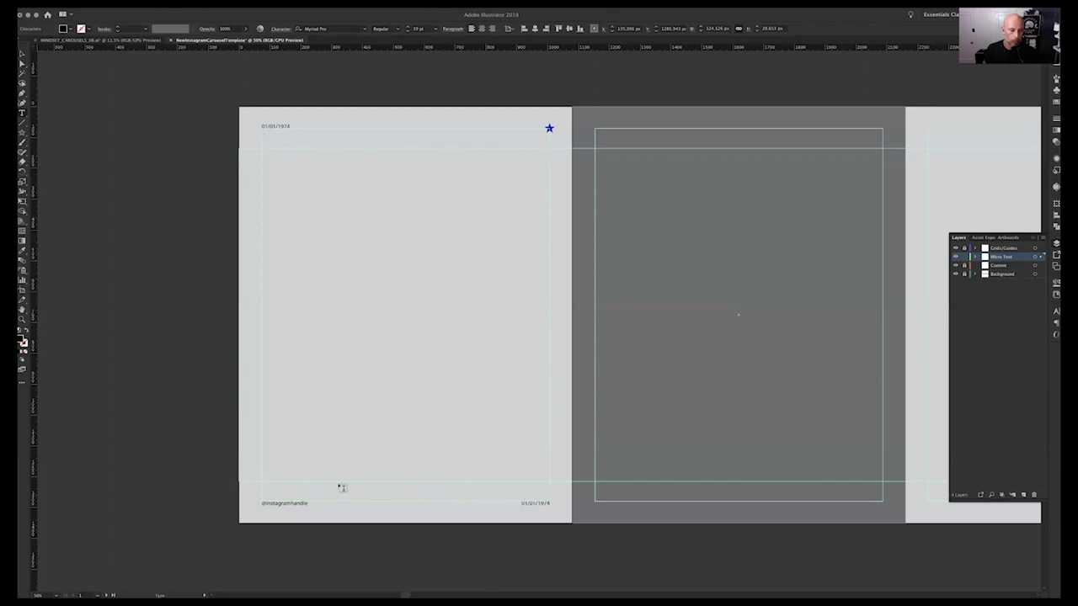
# Duplicate the Instagram handle text along the first artboard's lower margin and replace the copy's wording with "#businesshashtag01".
pyautogui.click(25, 54)
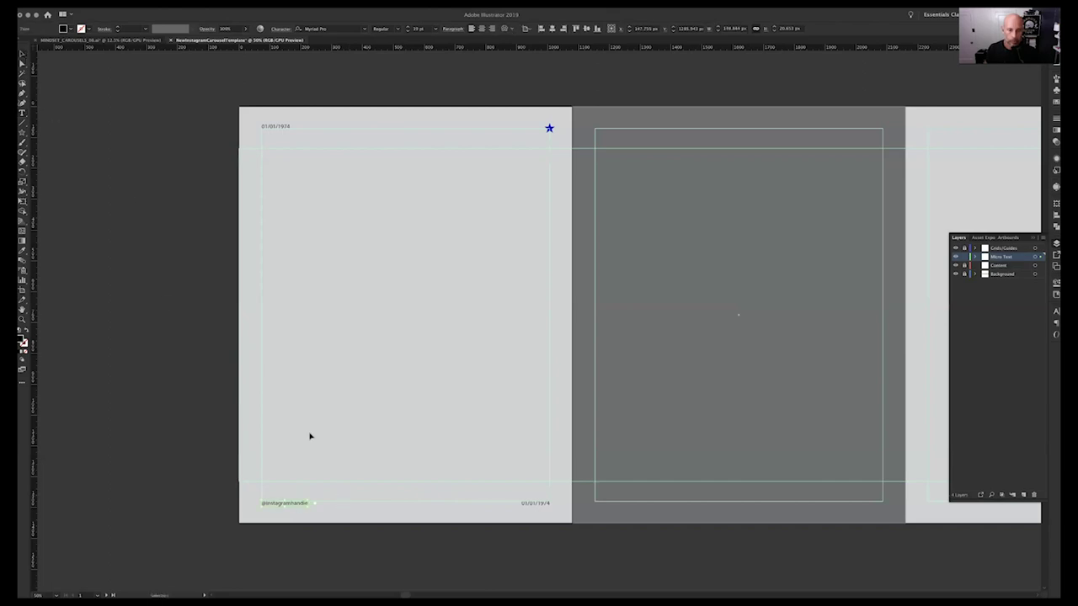
pyautogui.moveTo(296, 503); pyautogui.dragTo(390, 505)
pyautogui.doubleClick(390, 503)
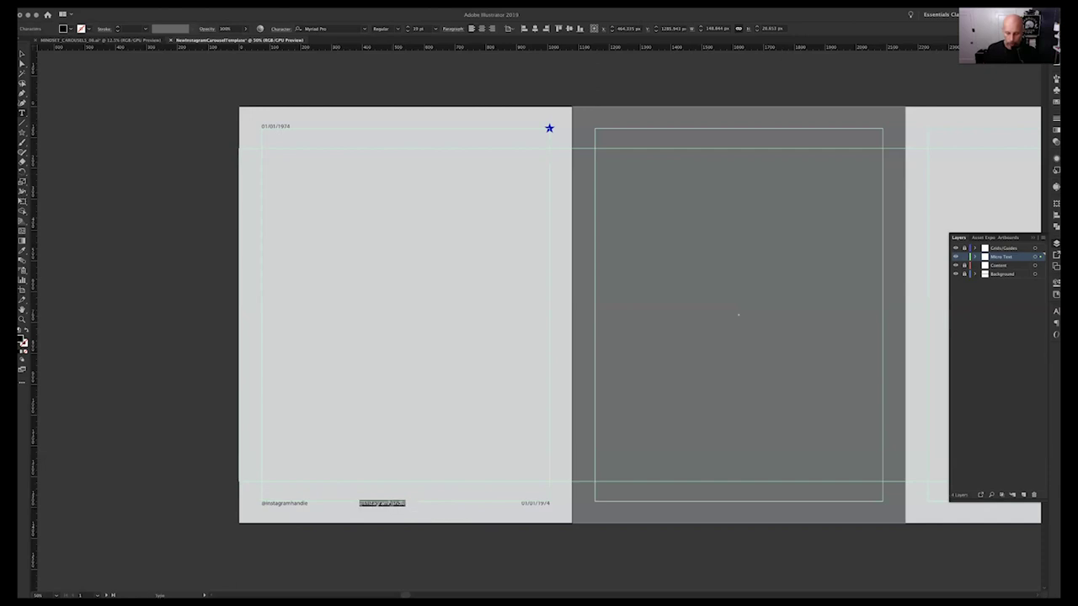
pyautogui.press('BackSpace')
pyautogui.write('#businesshandlend')
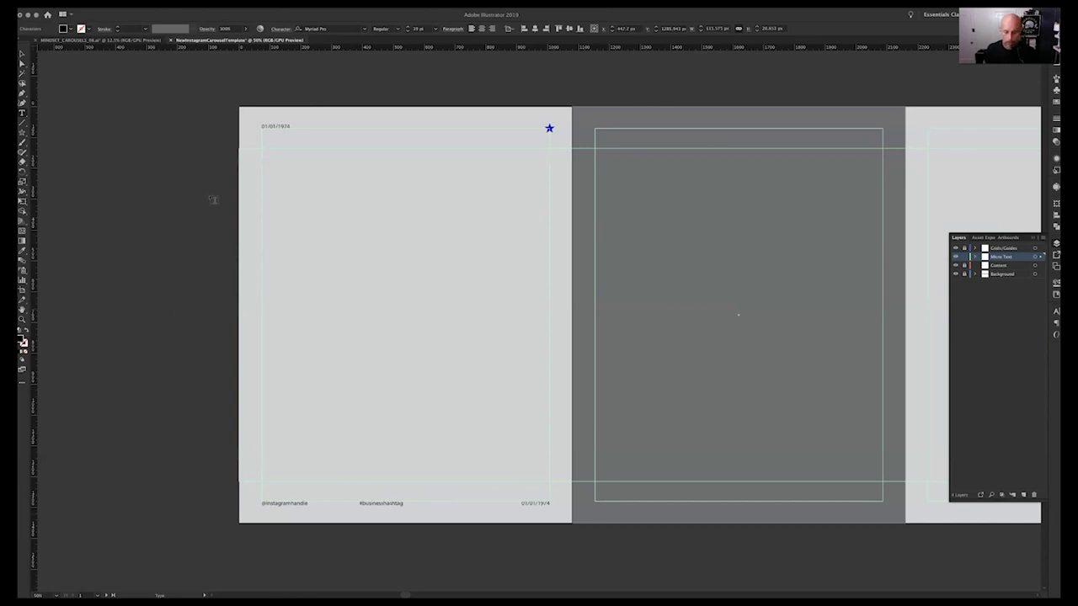
pyautogui.click(23, 53)
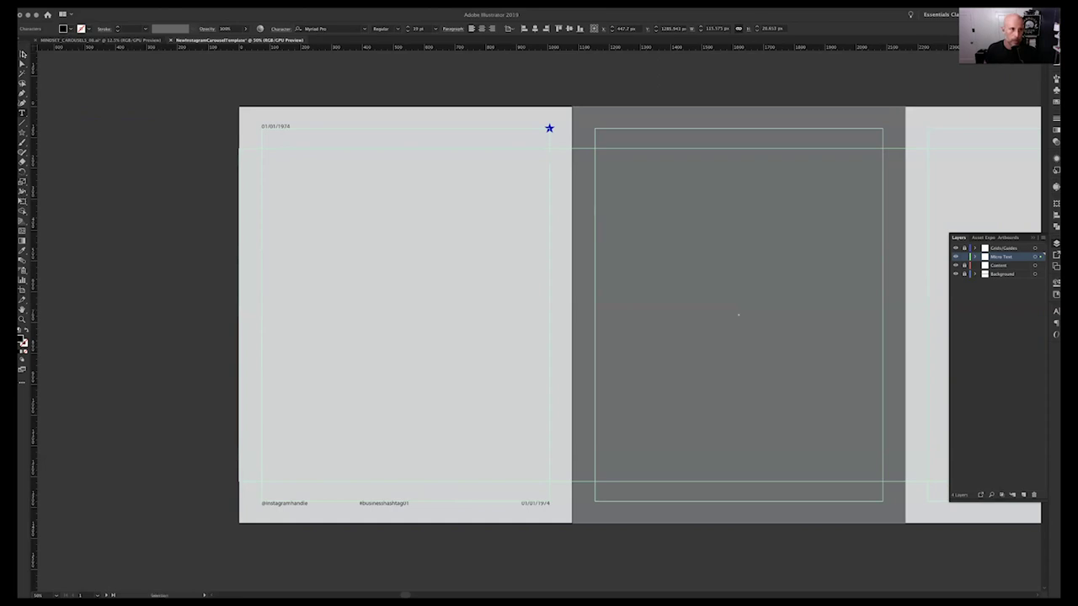
# Duplicate the business hashtag further along the first artboard's lower margin and change the copy to "#businesshashtag02".
pyautogui.write('#businesshashtag01')
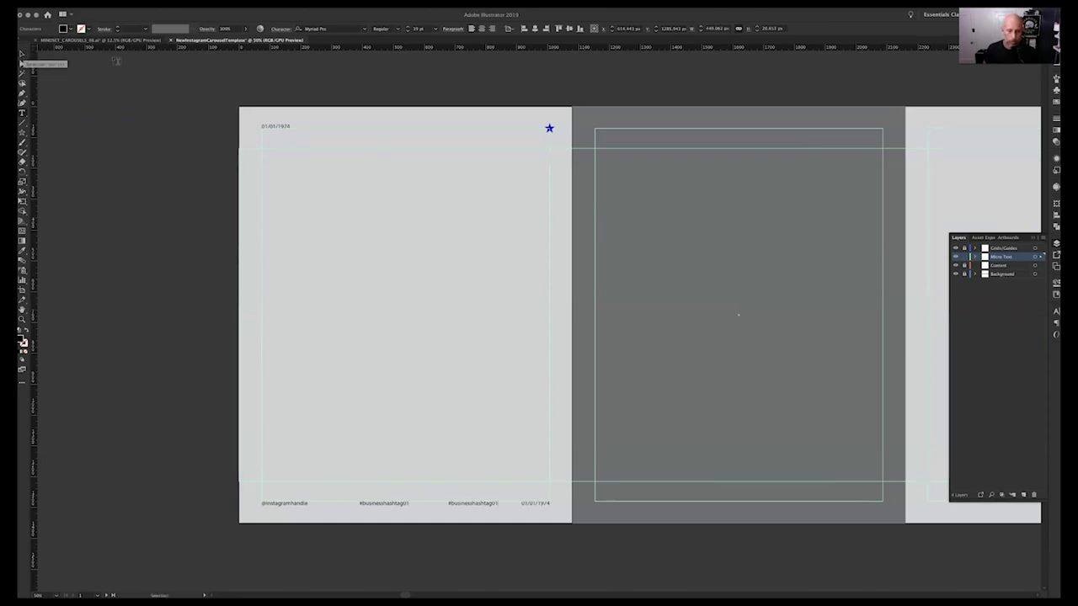
pyautogui.press('BackSpace')
pyautogui.write('2')
pyautogui.press('Escape')
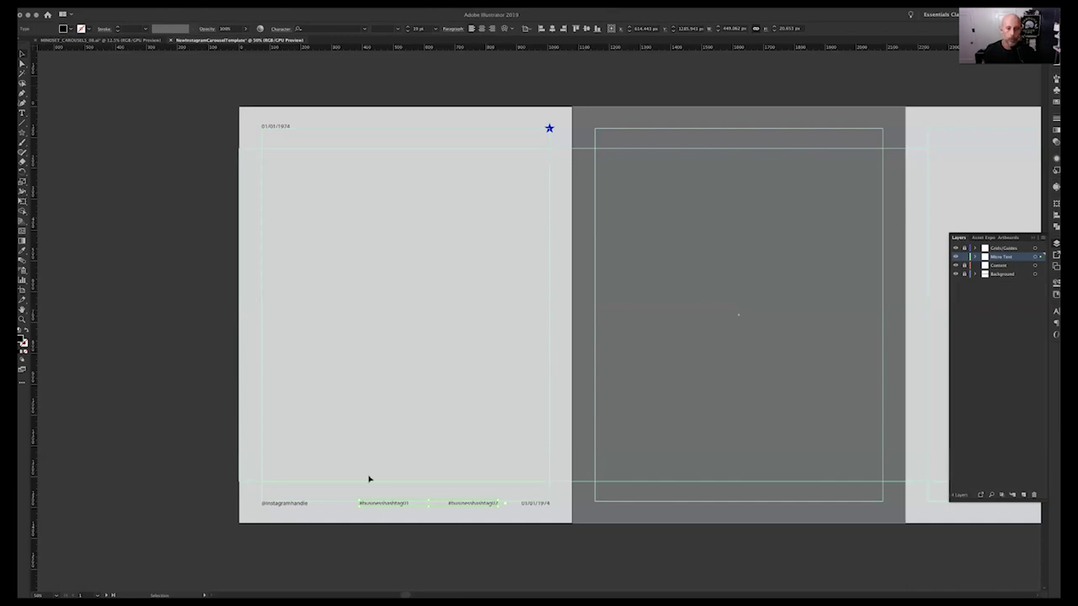
pyautogui.click(550, 515)
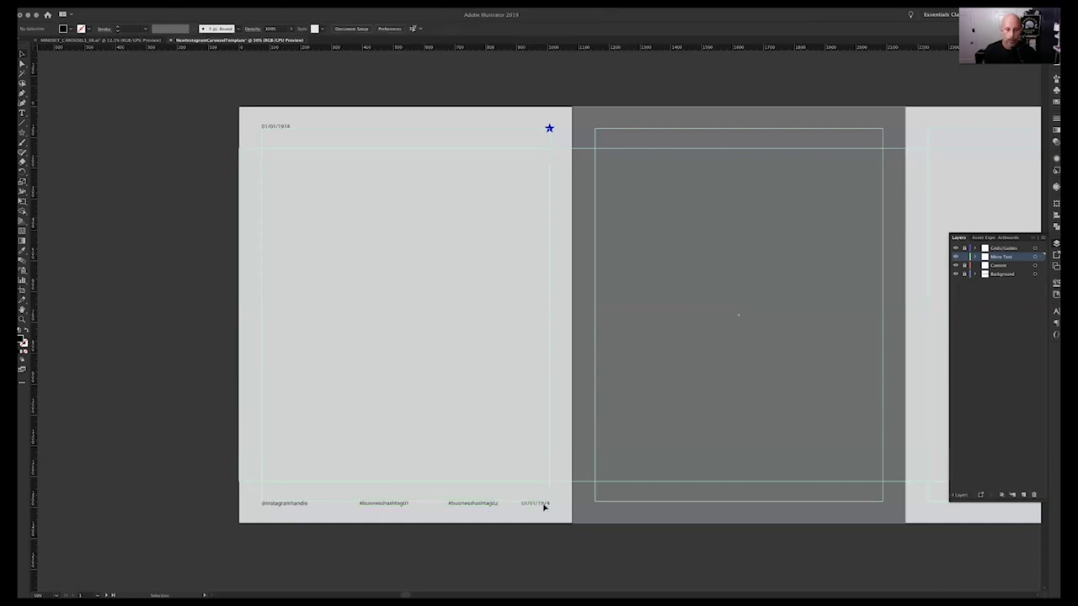
# Replace the lower-right placeholder date on the first artboard with the page number "01".
pyautogui.doubleClick(544, 505)
pyautogui.moveTo(521, 503); pyautogui.dragTo(600, 505)
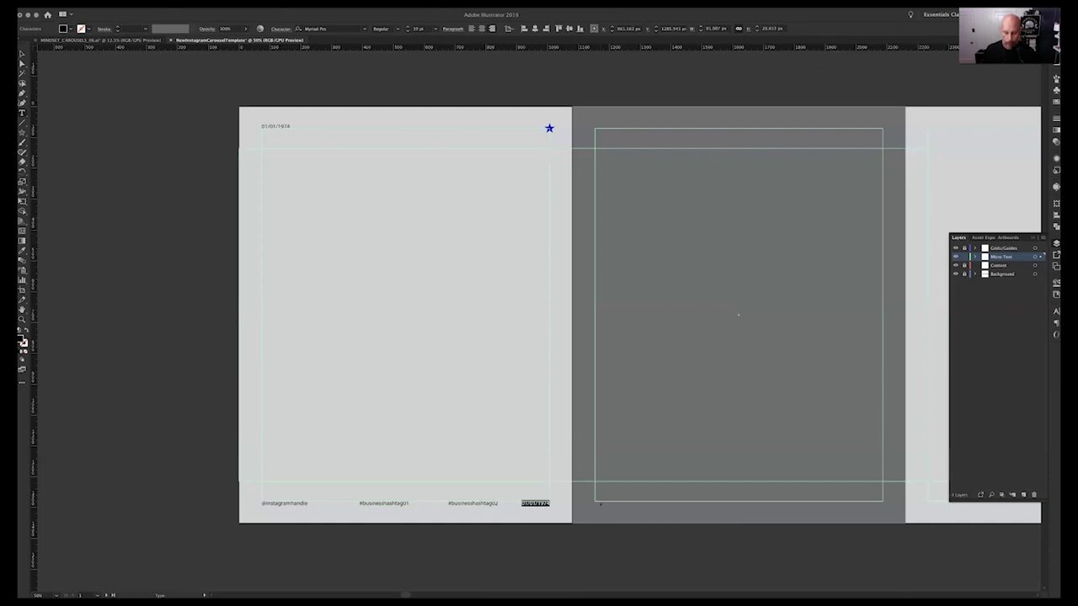
pyautogui.write('01')
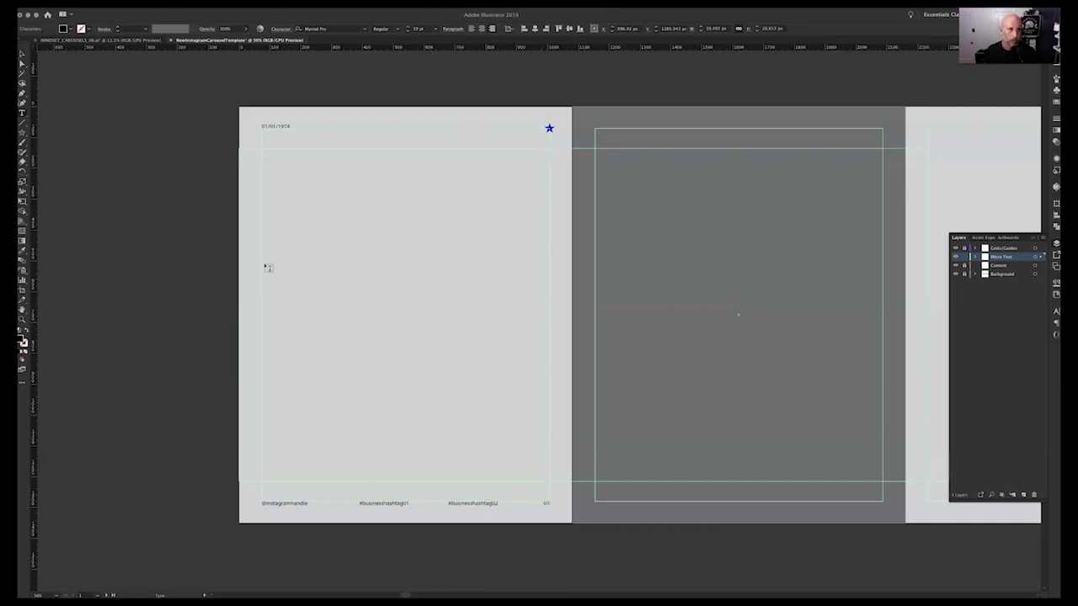
pyautogui.press('Escape')
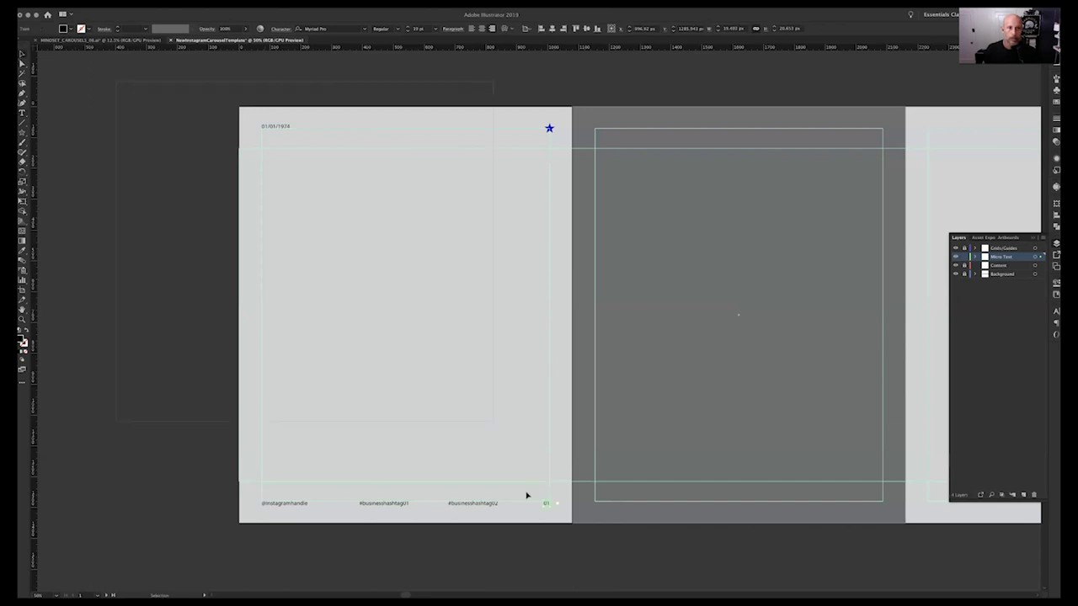
# Set the font of all the micro text on the first artboard to Helvetica.
pyautogui.moveTo(512, 531); pyautogui.dragTo(554, 518)
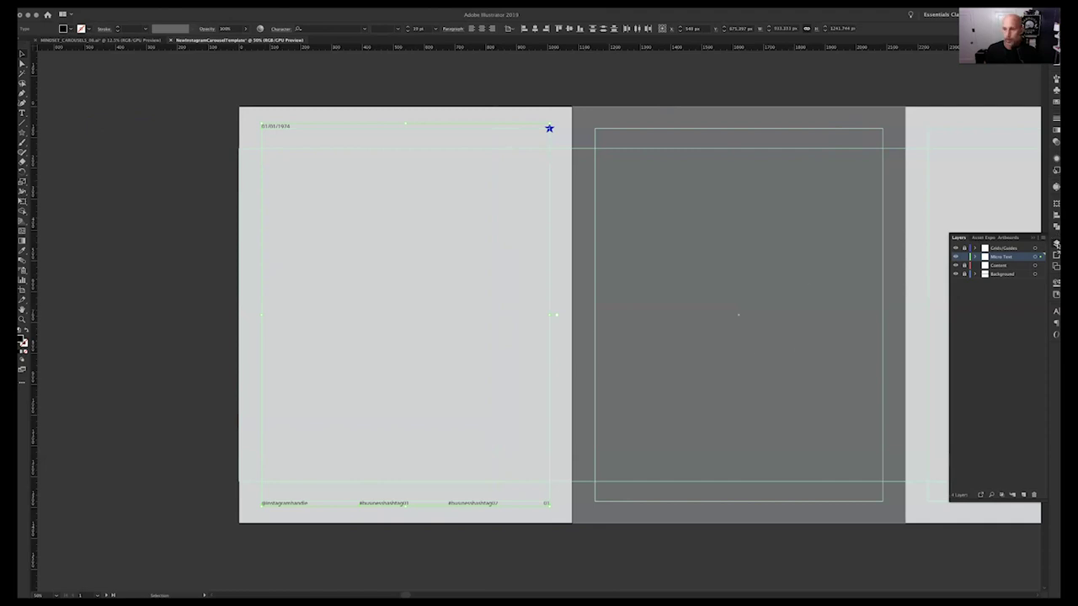
pyautogui.click(1056, 311)
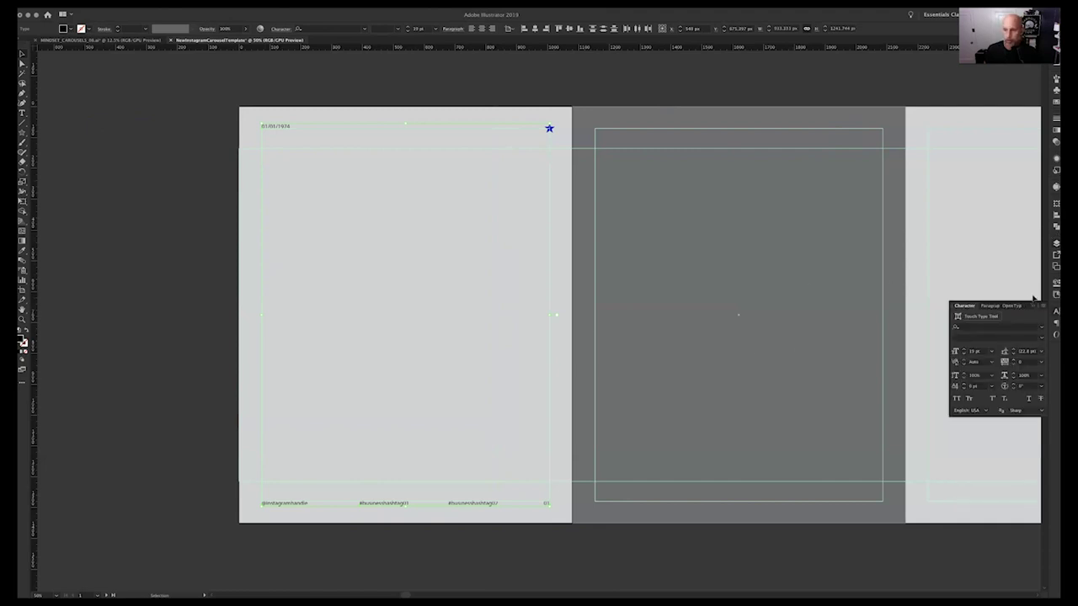
pyautogui.click(1034, 329)
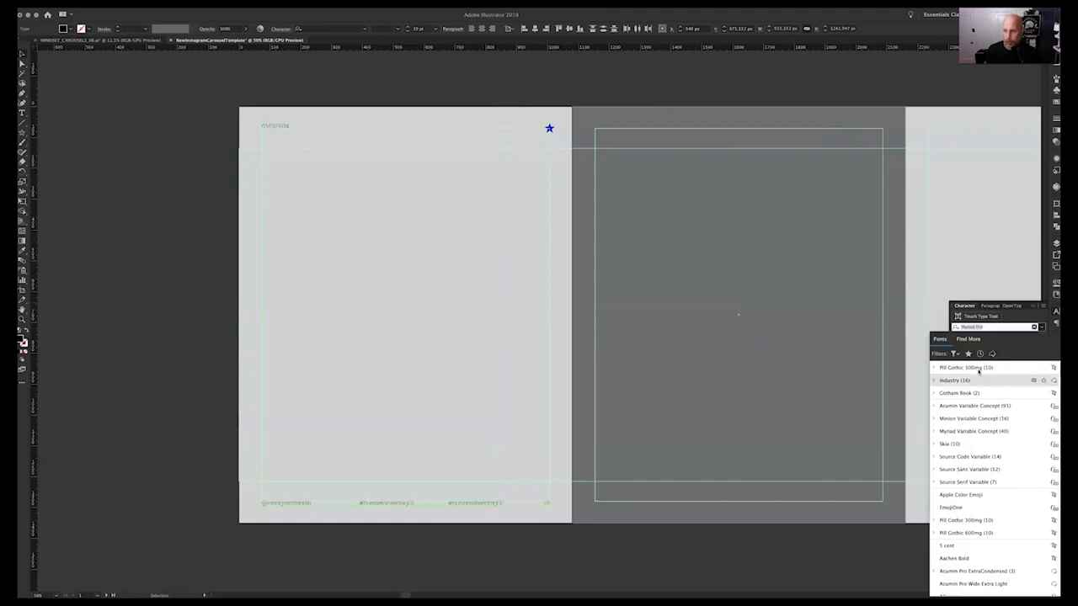
pyautogui.scroll(-4, 990, 526)
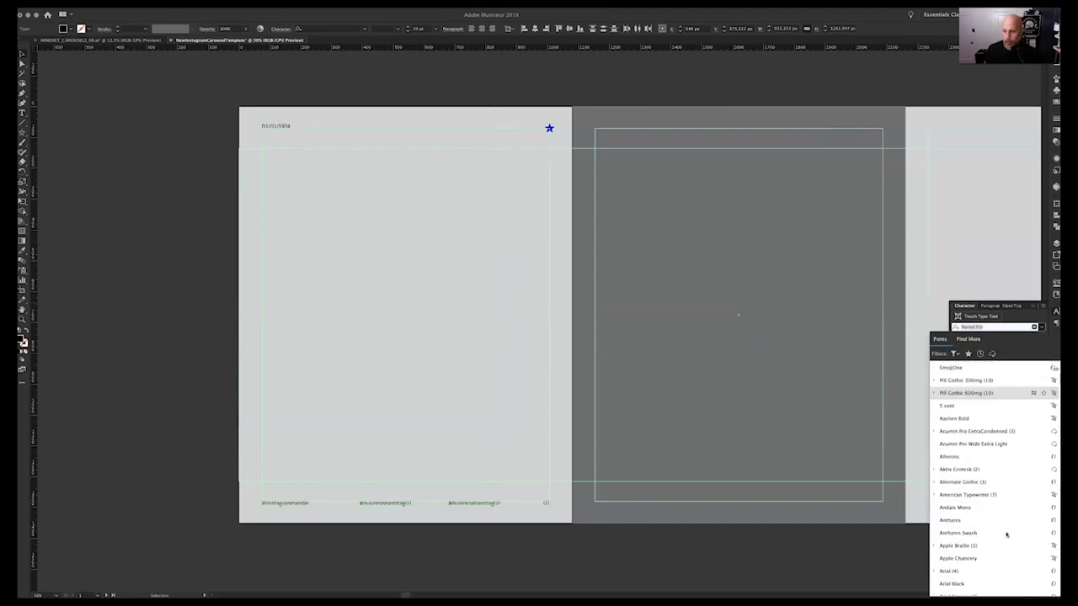
pyautogui.scroll(-3, 981, 505)
pyautogui.scroll(-10, 979, 509)
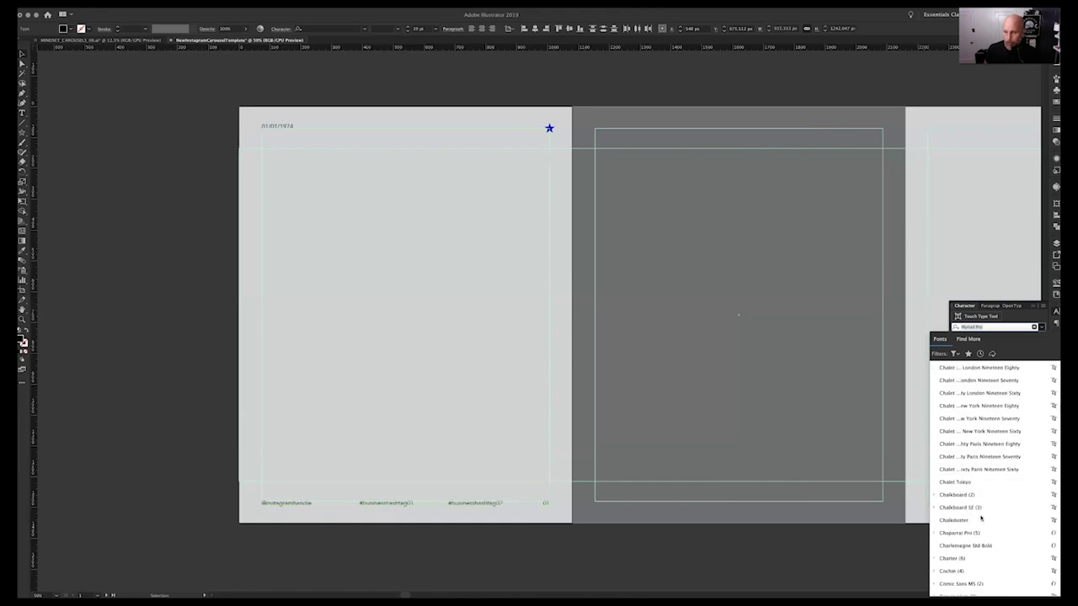
pyautogui.scroll(-3, 982, 520)
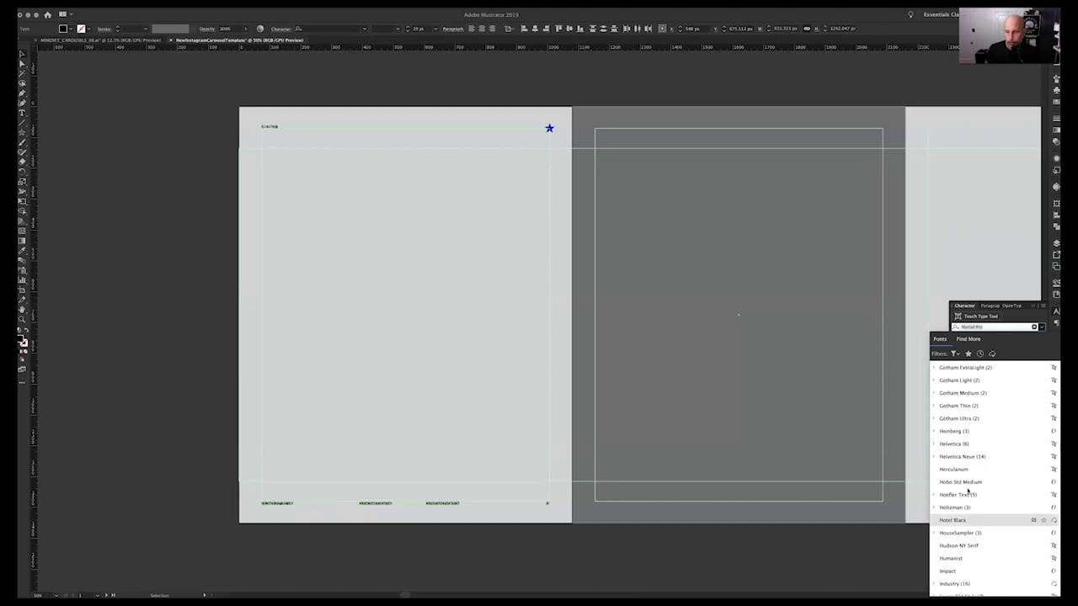
pyautogui.click(963, 444)
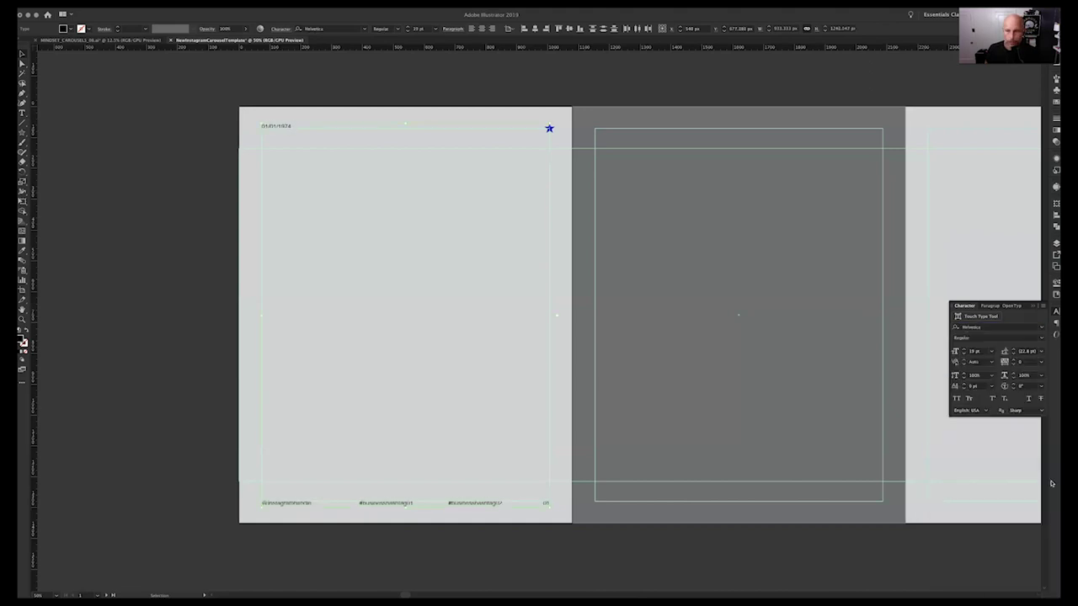
# Set the first artboard's micro text to Optical kerning with a tracking of 10.
pyautogui.click(991, 362)
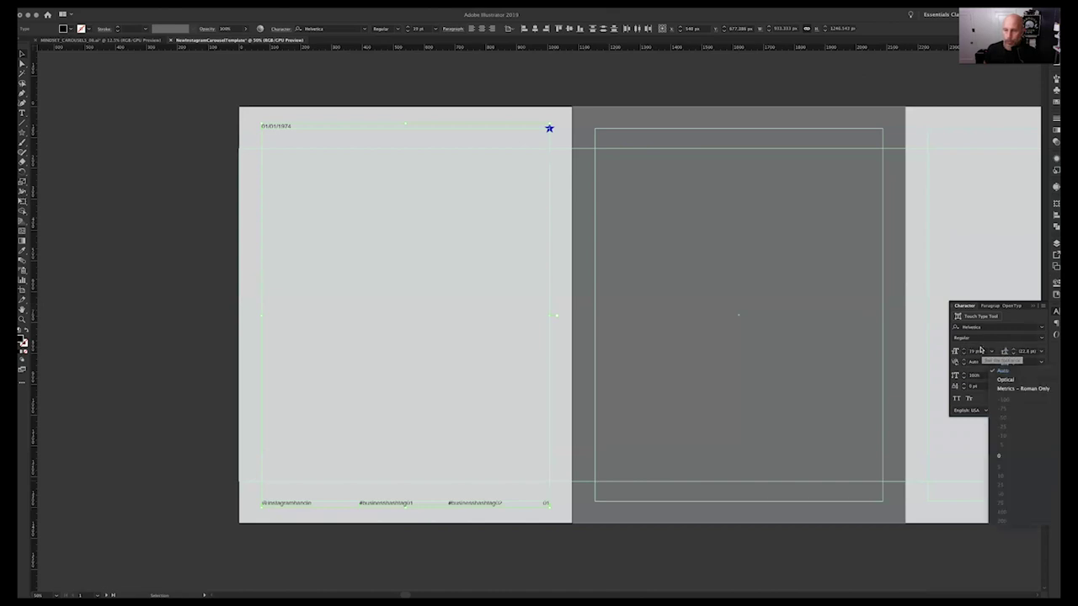
pyautogui.click(991, 362)
pyautogui.click(991, 362)
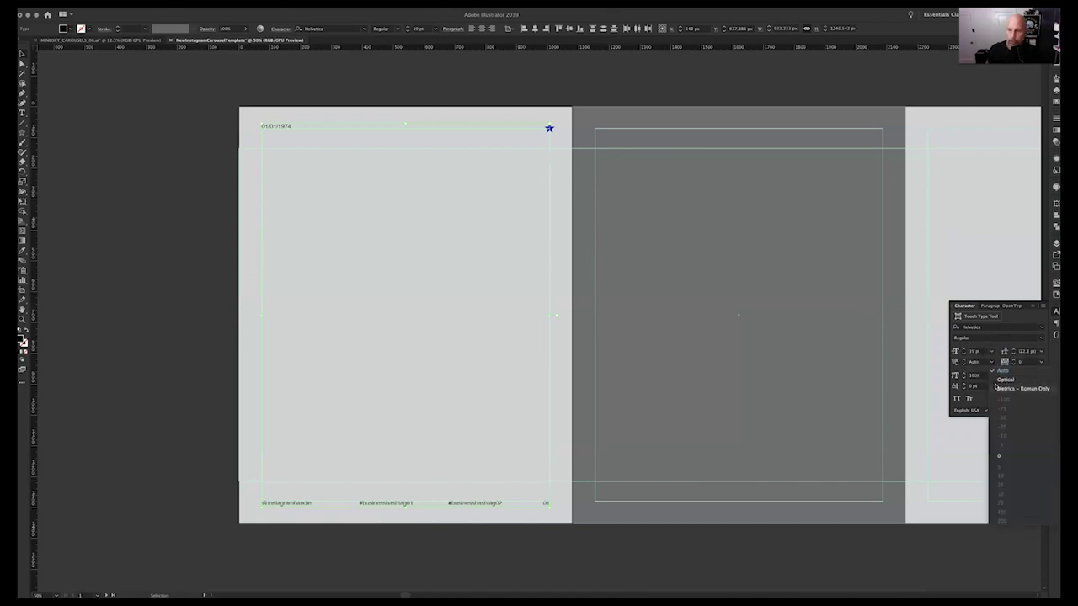
pyautogui.click(1000, 381)
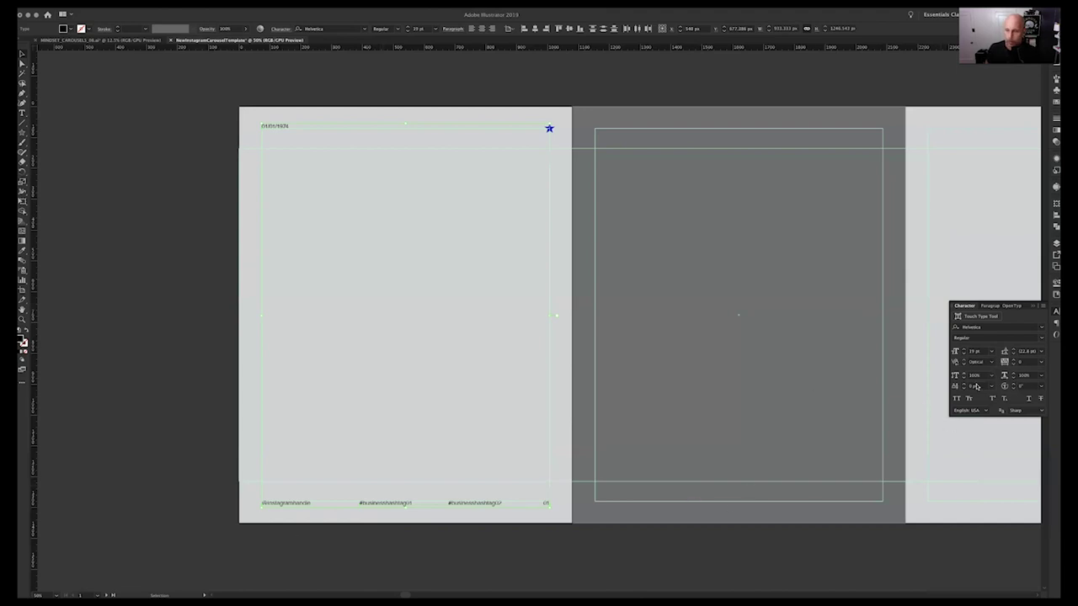
pyautogui.click(1015, 361)
pyautogui.click(620, 568)
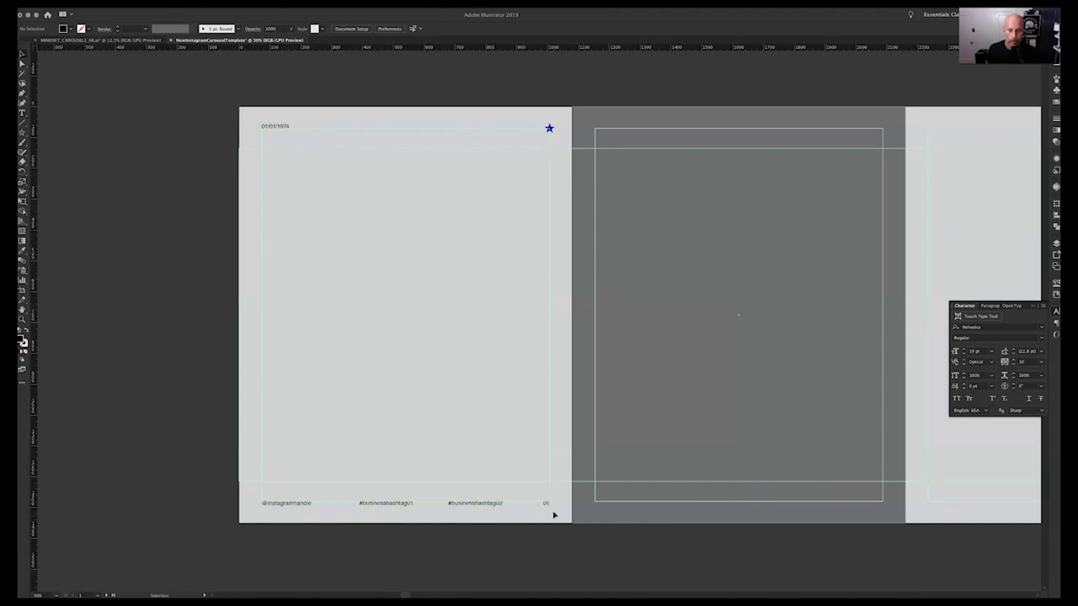
# Make the "01" page number on the first artboard Bold.
pyautogui.click(545, 501)
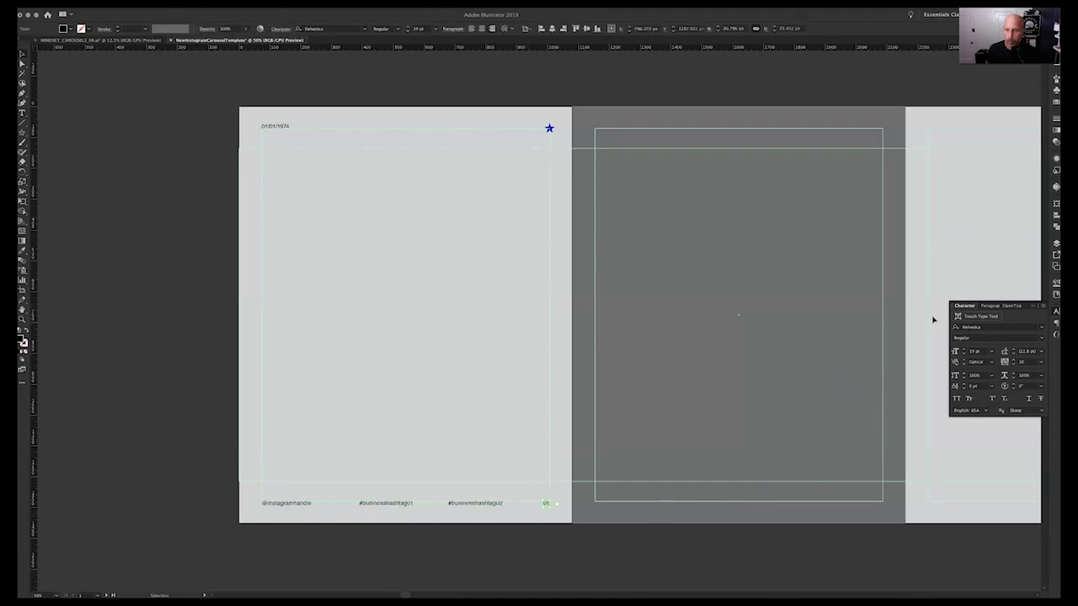
pyautogui.click(1041, 337)
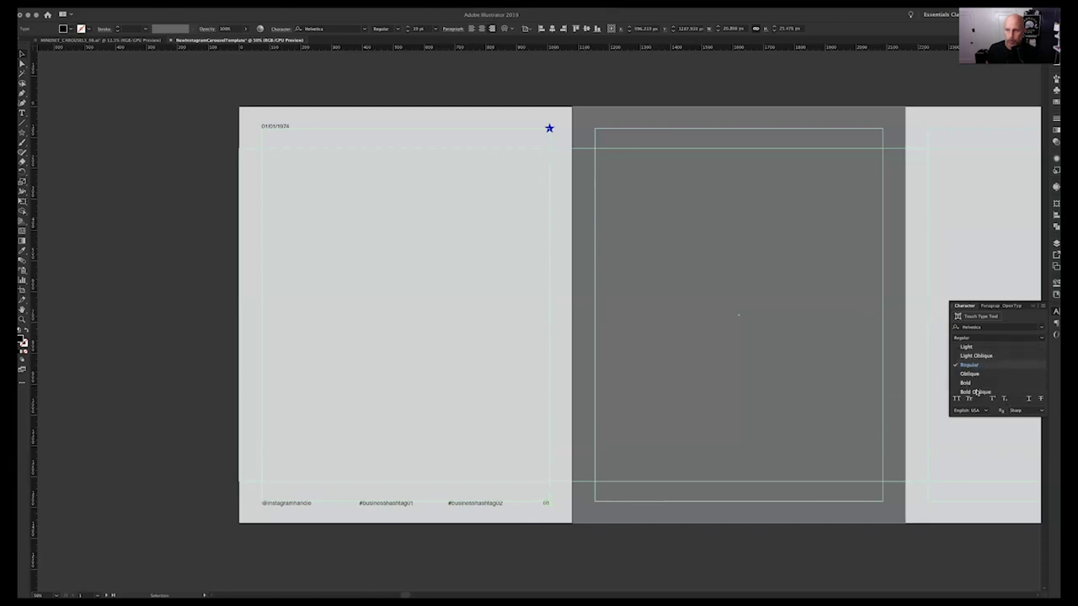
pyautogui.click(976, 383)
pyautogui.click(510, 485)
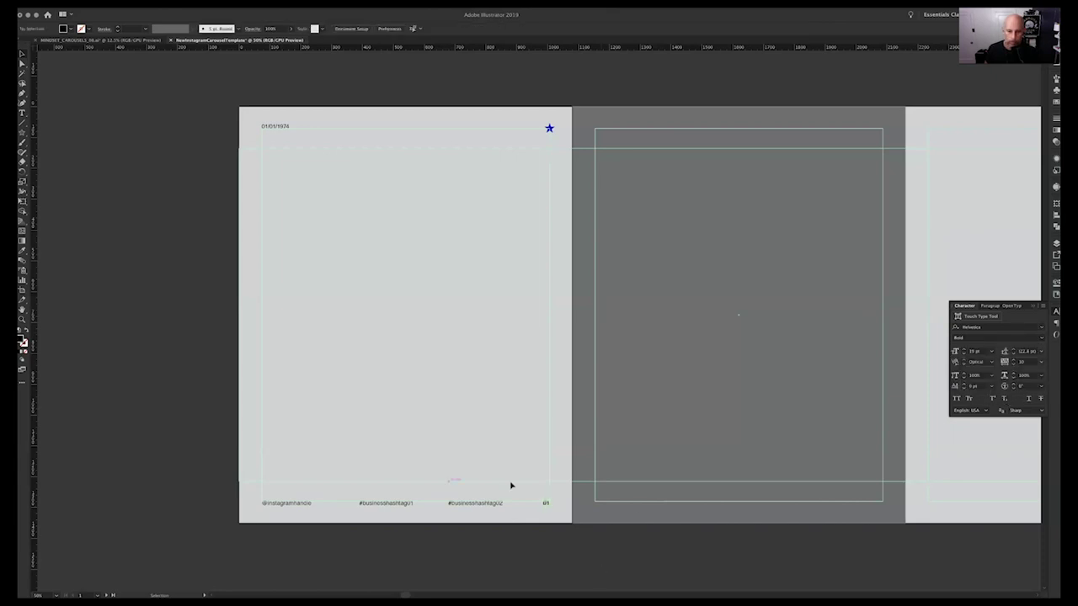
# Recolour the first artboard's blue star black by sampling the page number with the Eyedropper tool.
pyautogui.click(549, 128)
pyautogui.press('i')
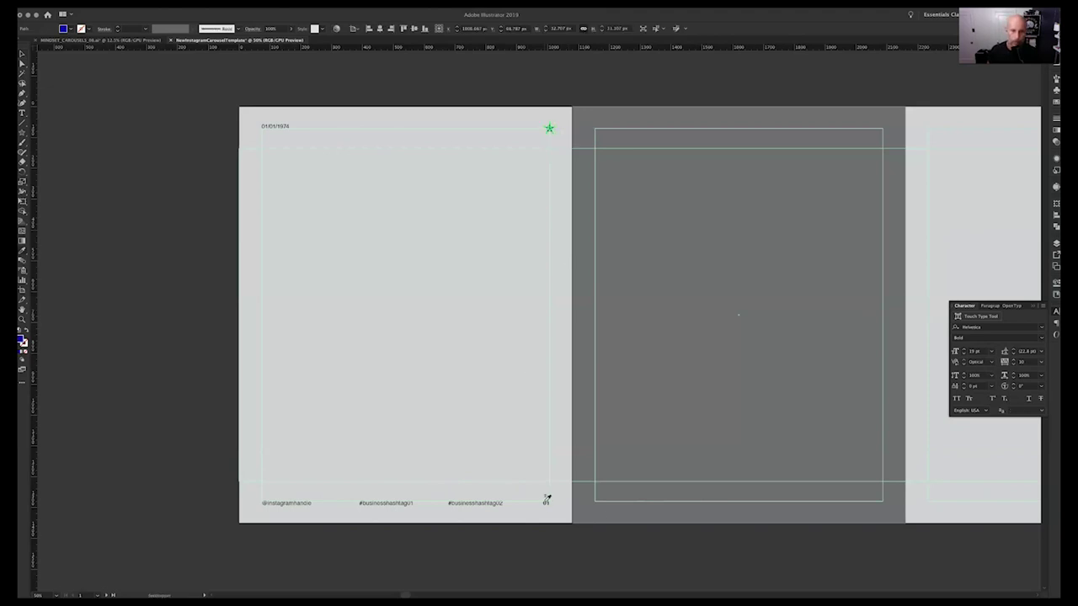
pyautogui.click(590, 534)
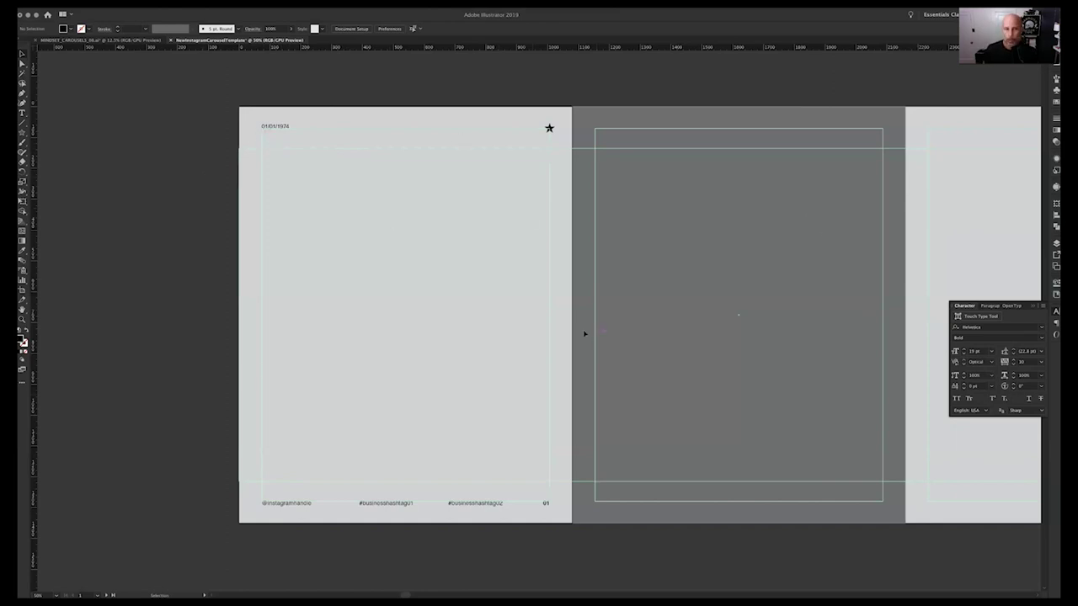
# Copy the first artboard's micro text and star and paste them in the same position on each of the other nine artboards.
pyautogui.press('super+a')
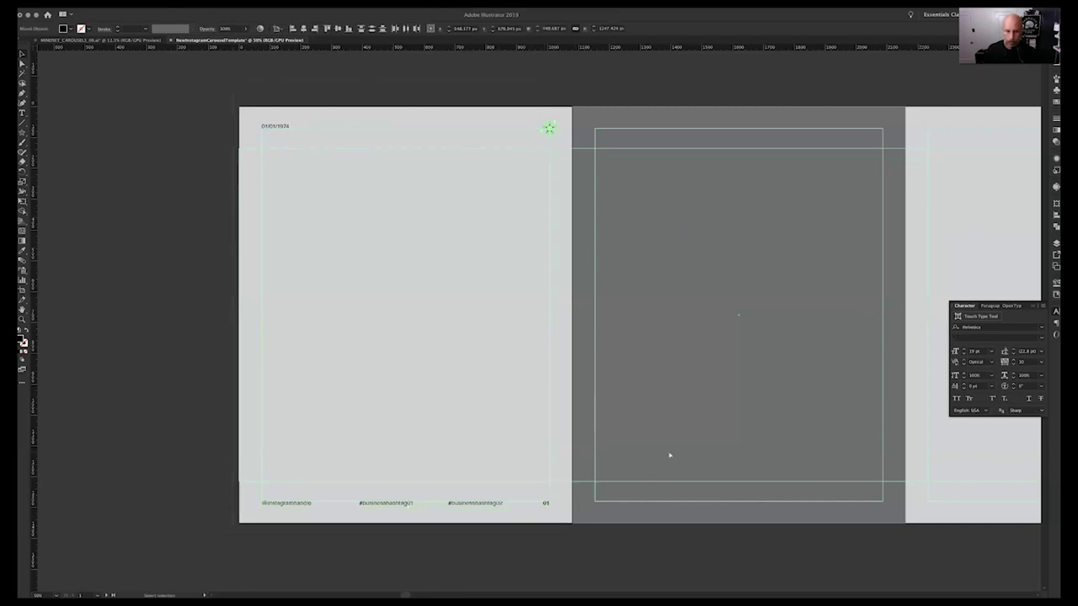
pyautogui.press('super+minus')
pyautogui.press('super+minus')
pyautogui.press('super+minus')
pyautogui.press('super+minus')
pyautogui.press('super+minus')
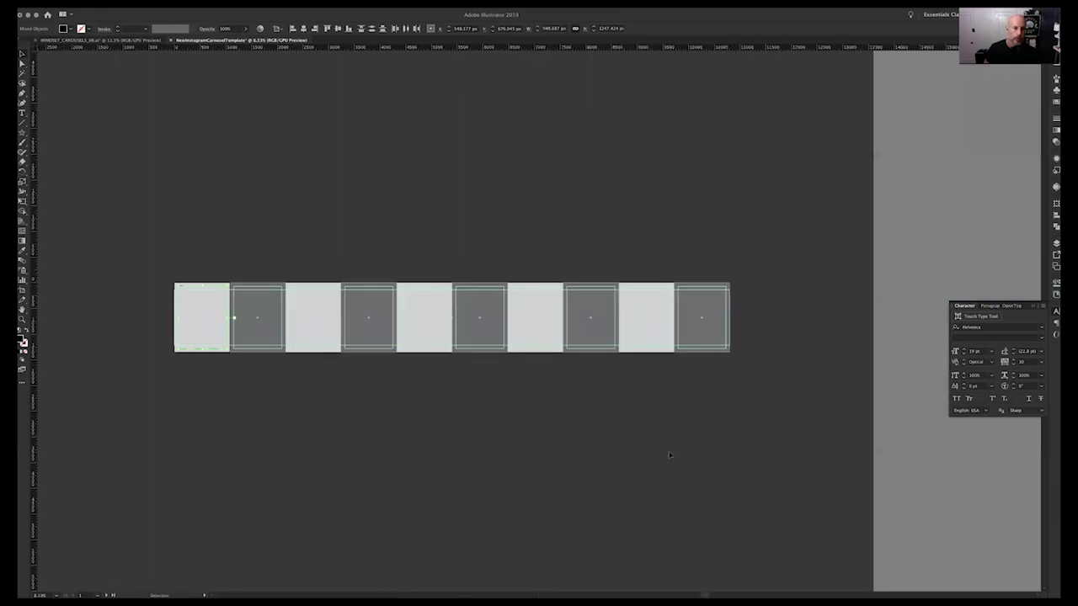
pyautogui.press('super+shift+a')
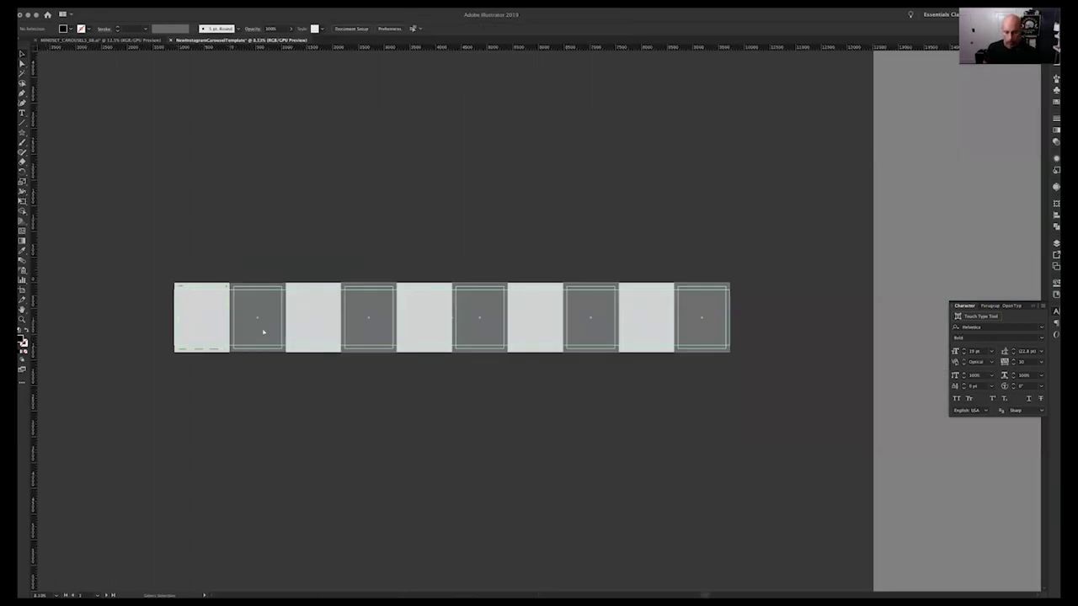
pyautogui.press('super+shift+v')
pyautogui.click(309, 333)
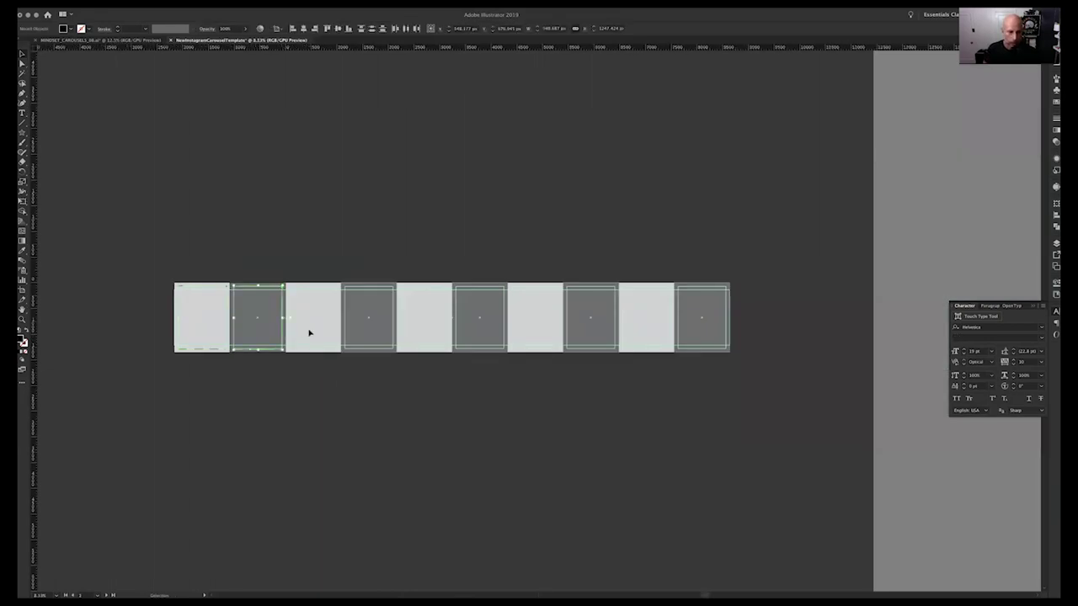
pyautogui.click(371, 337)
pyautogui.press('super+shift+v')
pyautogui.click(433, 339)
pyautogui.press('super+shift+v')
pyautogui.click(486, 342)
pyautogui.press('super+shift+v')
pyautogui.click(534, 345)
pyautogui.press('super+shift+v')
pyautogui.click(601, 337)
pyautogui.press('super+shift+v')
pyautogui.click(646, 332)
pyautogui.press('super+shift+v')
pyautogui.click(689, 334)
pyautogui.press('super+shift+v')
pyautogui.click(365, 224)
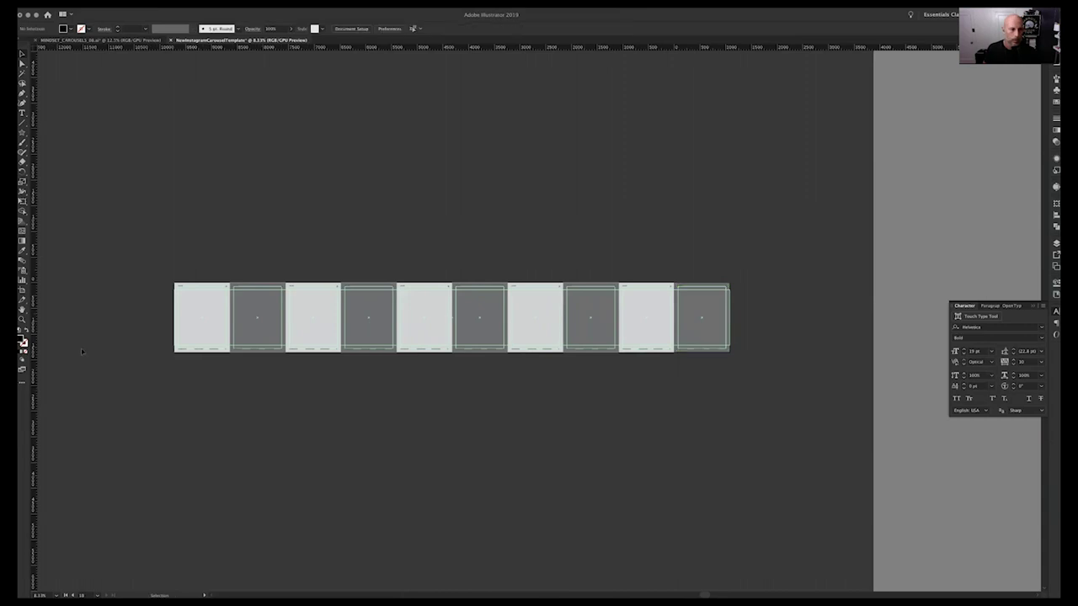
# Change the page numbers on the second and third artboards to 02 and 03.
pyautogui.scroll(4, 292, 349)
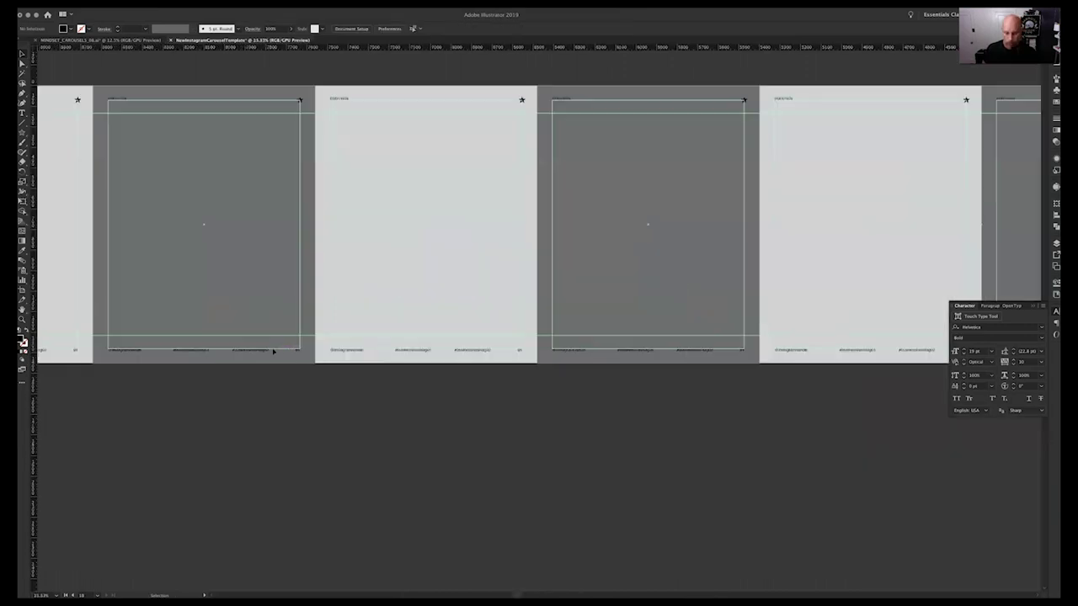
pyautogui.press('t')
pyautogui.moveTo(297, 349); pyautogui.dragTo(317, 355)
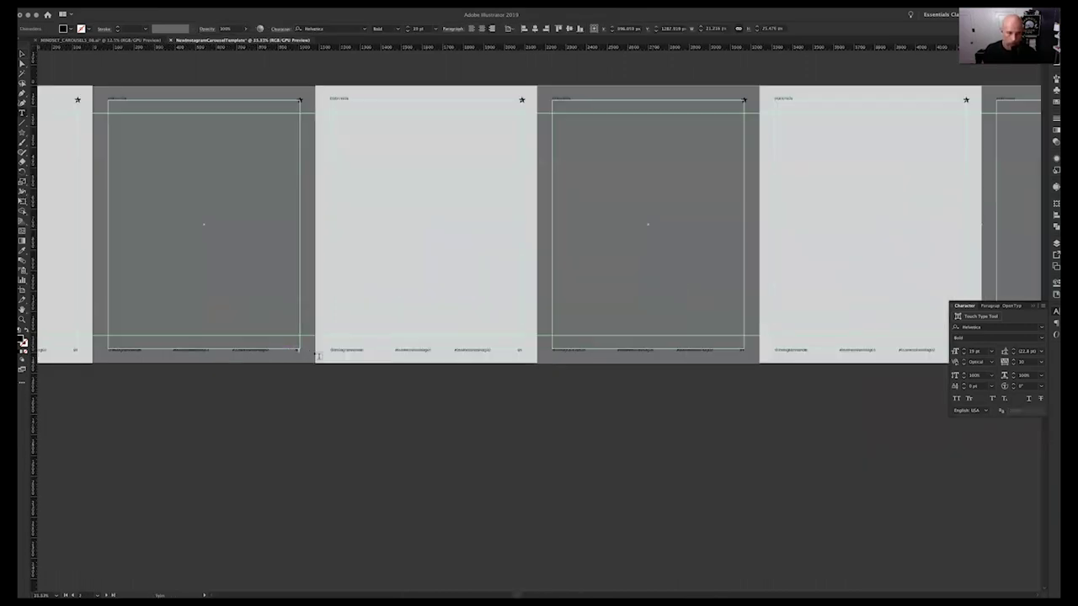
pyautogui.write('2')
pyautogui.moveTo(518, 349); pyautogui.dragTo(531, 350)
pyautogui.write('3')
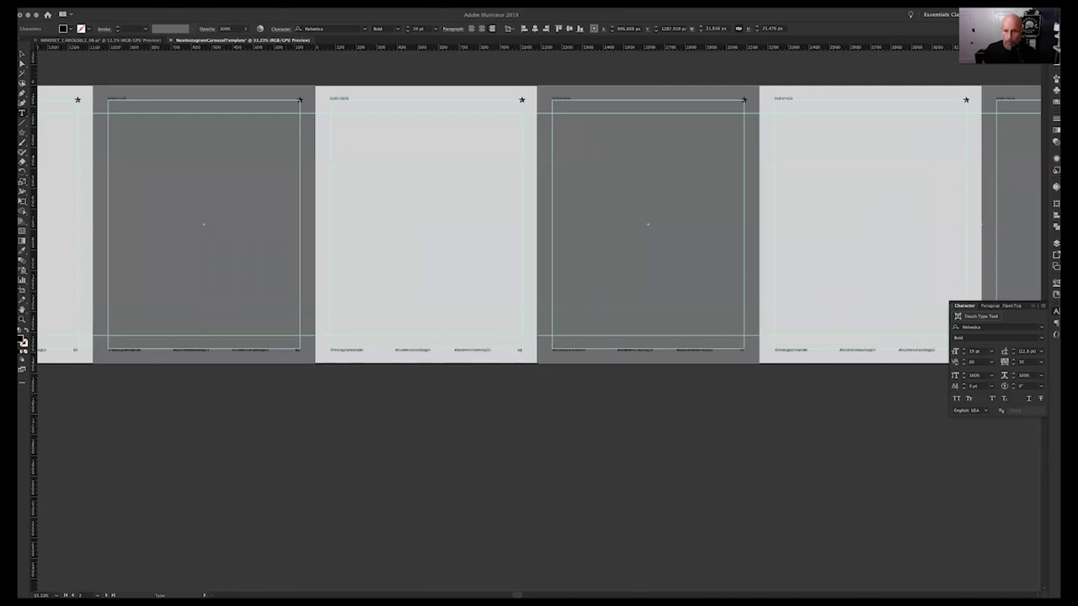
# Continue the page numbering on the fourth through seventh artboards, from 04 to 07.
pyautogui.hscroll(5, 767, 354)
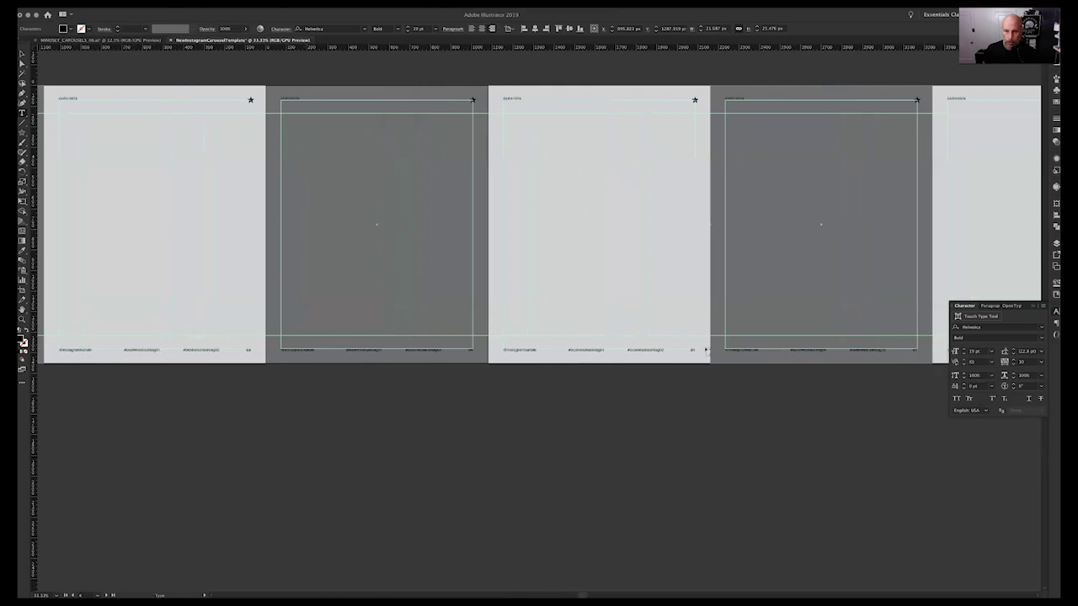
pyautogui.hscroll(3, 539, 224)
pyautogui.click(625, 349)
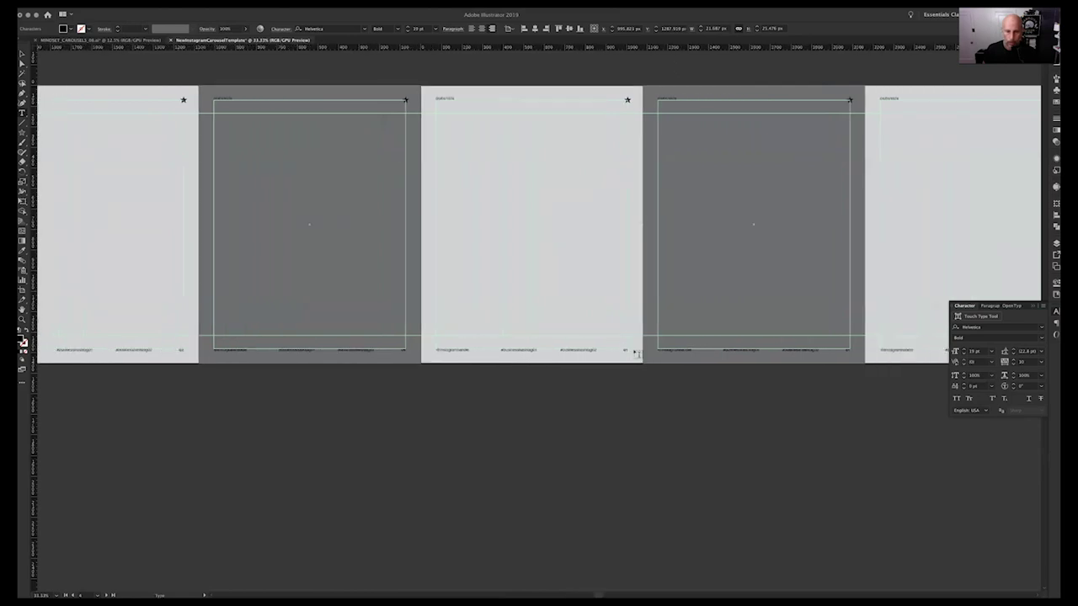
pyautogui.hscroll(5, 682, 354)
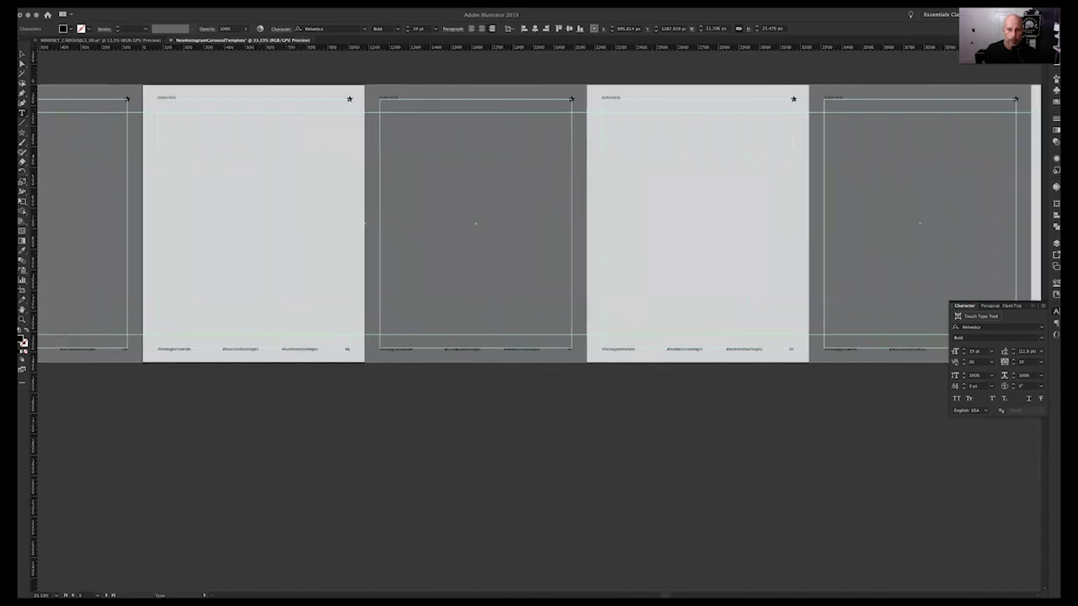
pyautogui.click(570, 349)
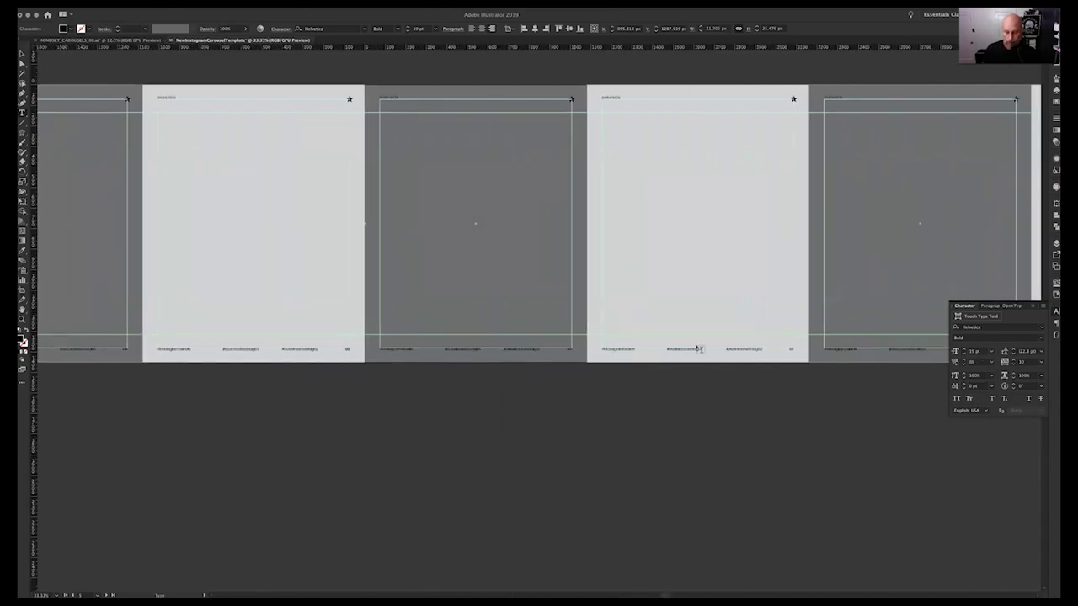
pyautogui.click(792, 348)
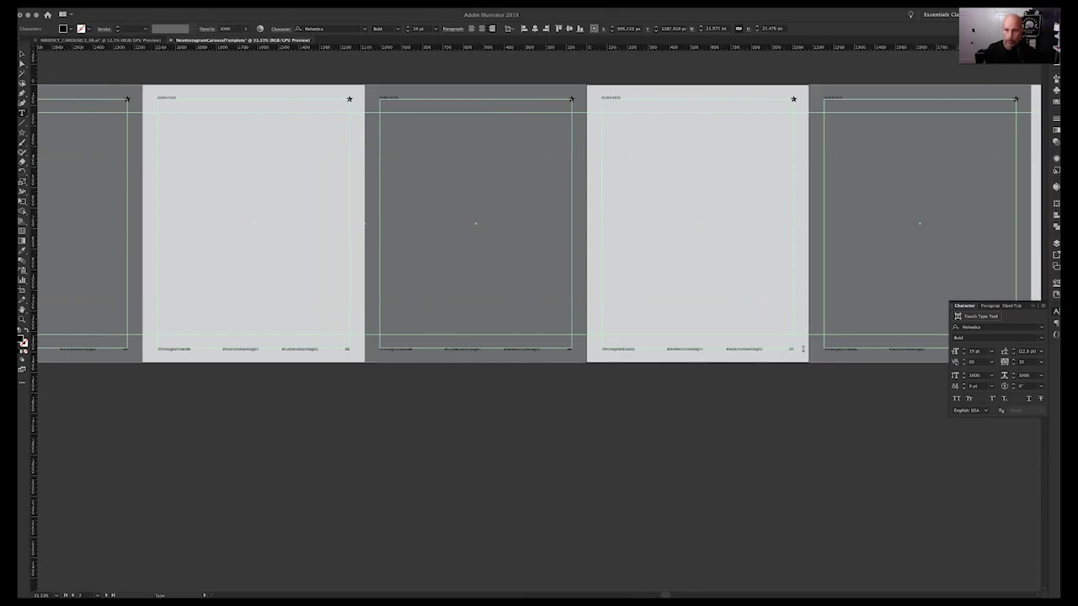
# Number the last three artboards 08, 09 and 10 and finish text editing.
pyautogui.hscroll(5, 857, 355)
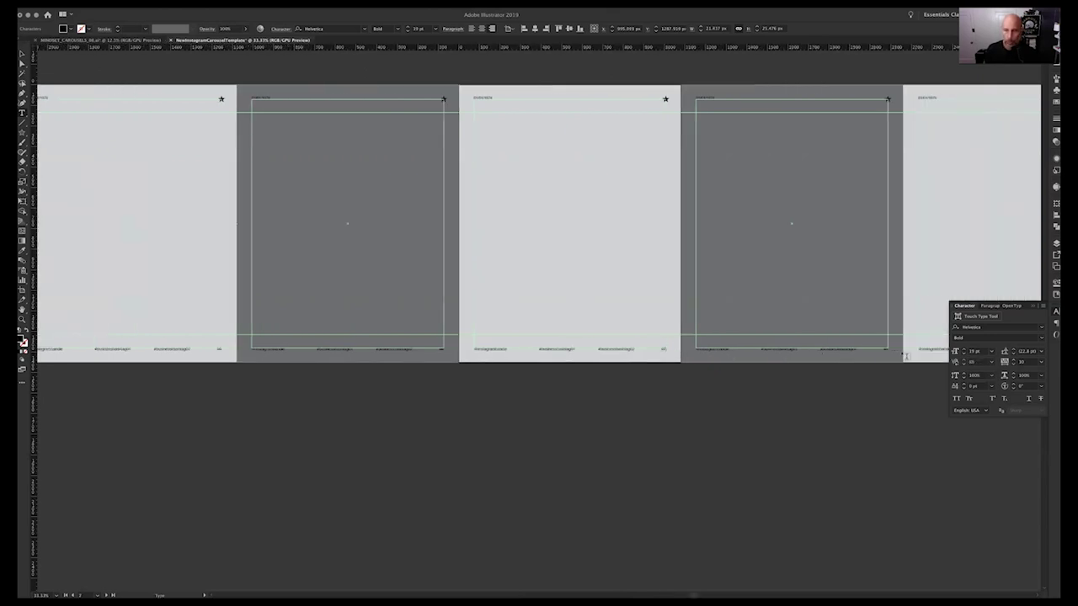
pyautogui.hscroll(10, 901, 349)
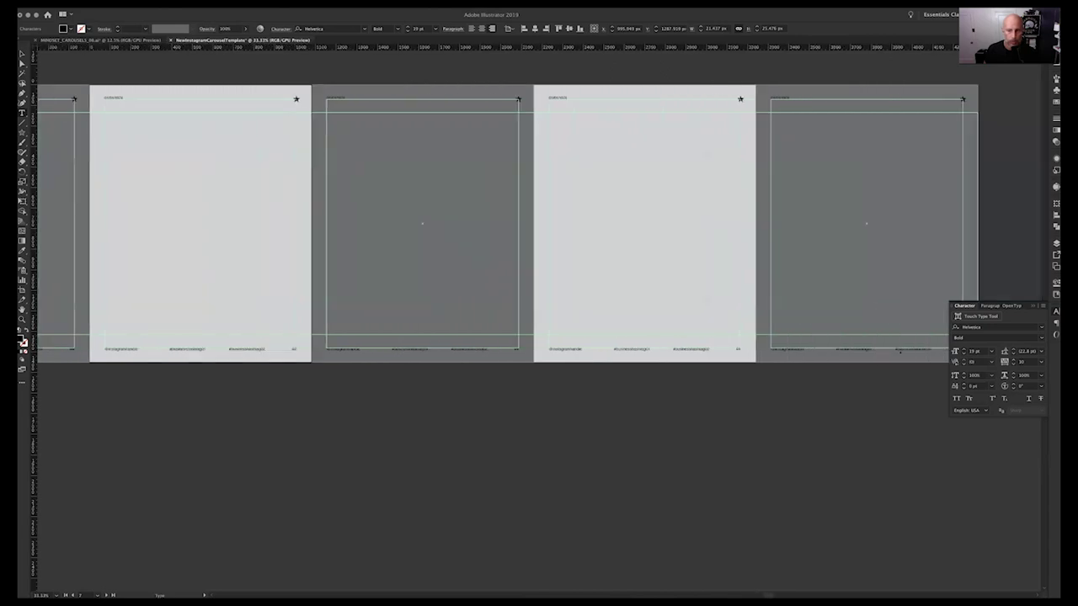
pyautogui.hscroll(3, 438, 379)
pyautogui.hscroll(-1, 320, 373)
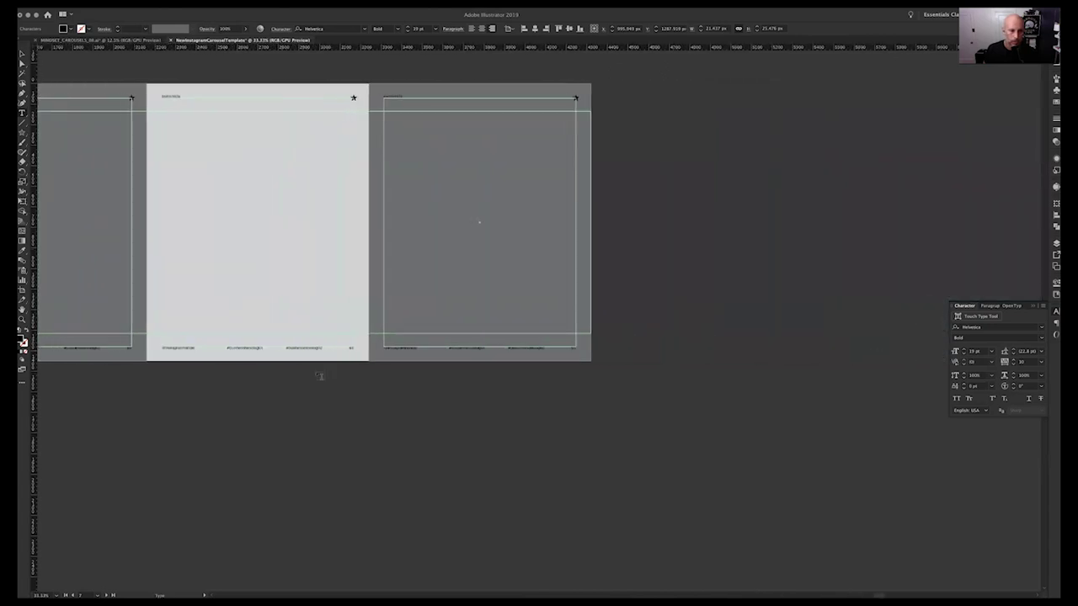
pyautogui.moveTo(160, 348); pyautogui.dragTo(185, 349)
pyautogui.write('8')
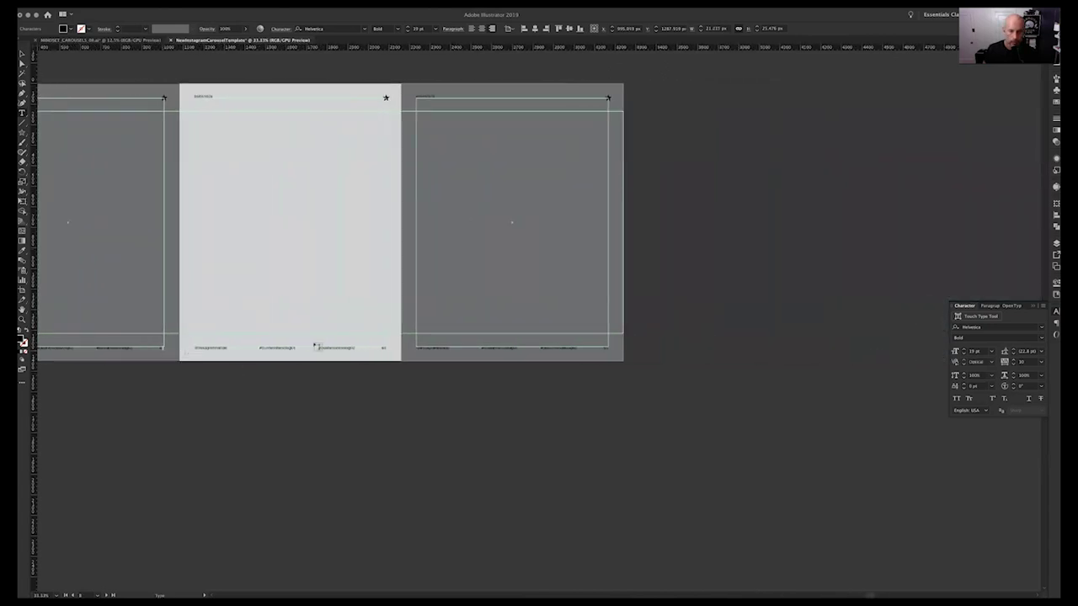
pyautogui.moveTo(384, 348); pyautogui.dragTo(402, 349)
pyautogui.write('9')
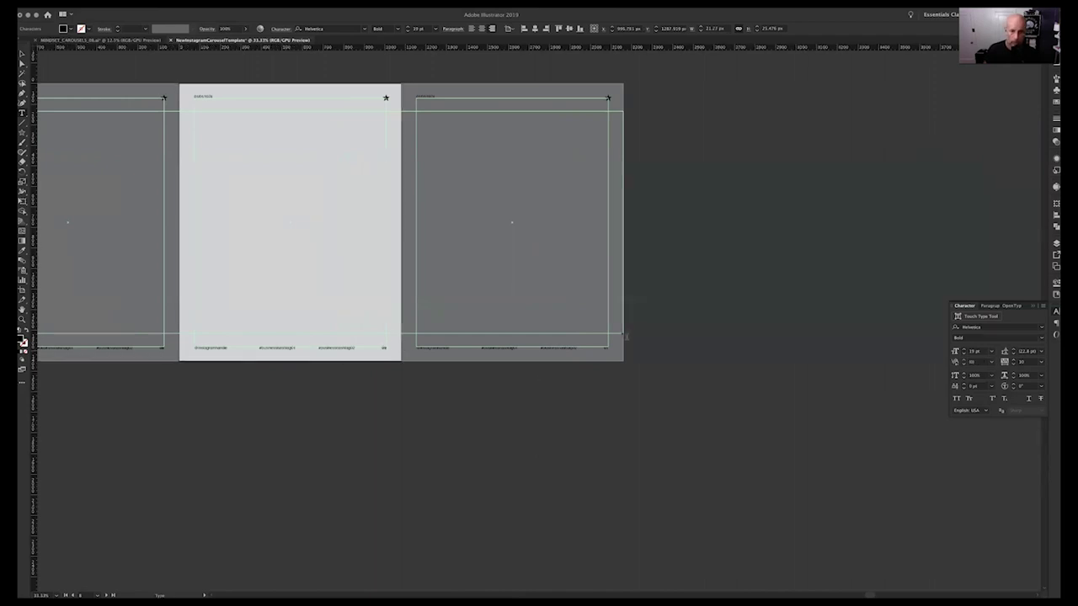
pyautogui.click(605, 347)
pyautogui.press('Escape')
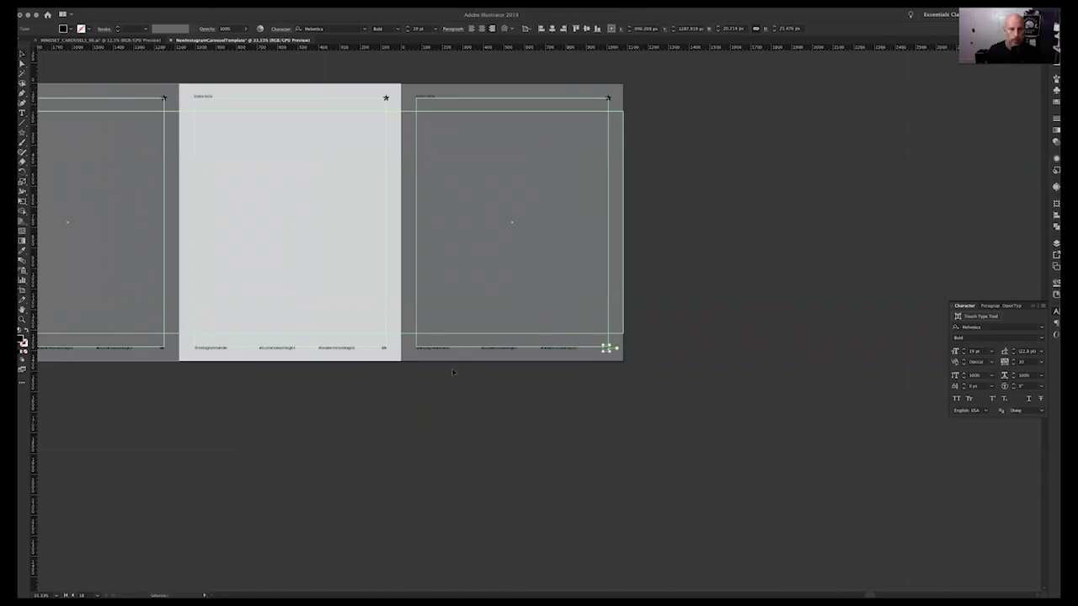
# Lock the Micro Text layer and unlock the Content layer.
pyautogui.hscroll(-10, 168, 339)
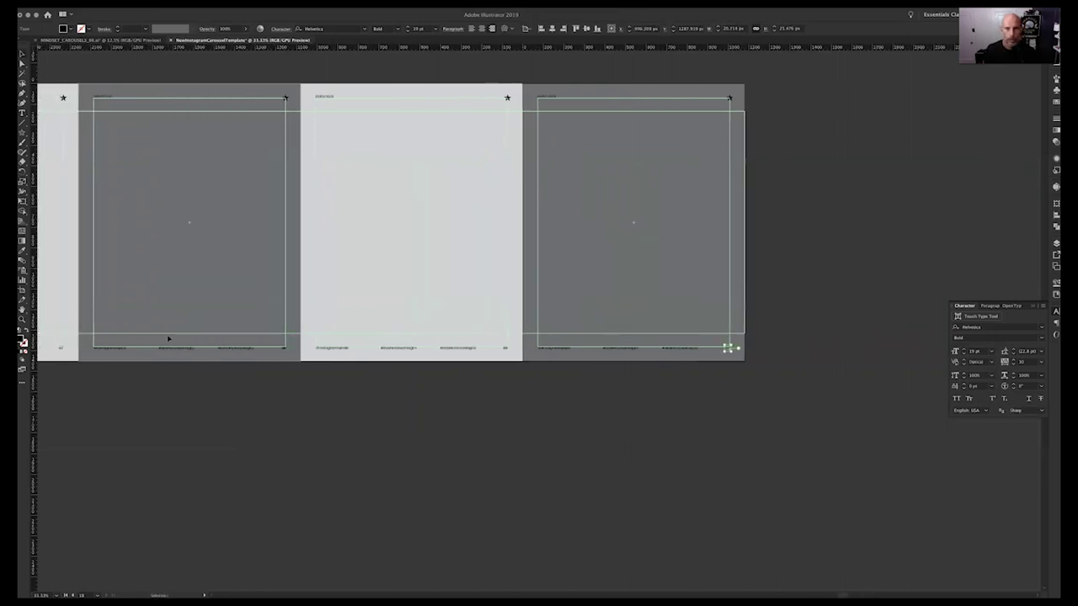
pyautogui.hscroll(-4, 171, 337)
pyautogui.scroll(-1, 243, 349)
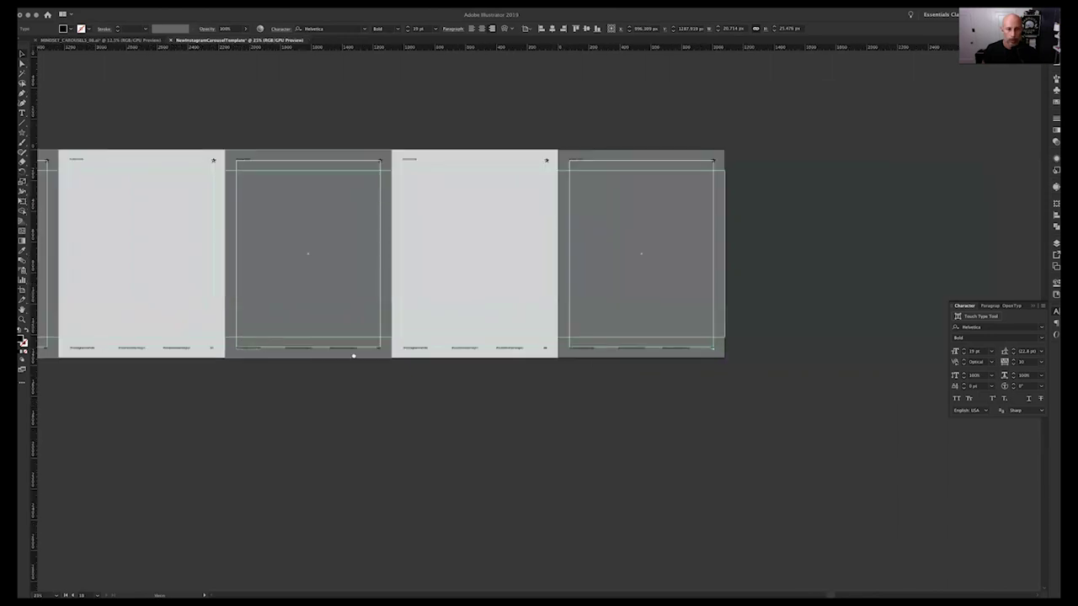
pyautogui.moveTo(86, 348); pyautogui.dragTo(375, 356)
pyautogui.hscroll(-20, 375, 355)
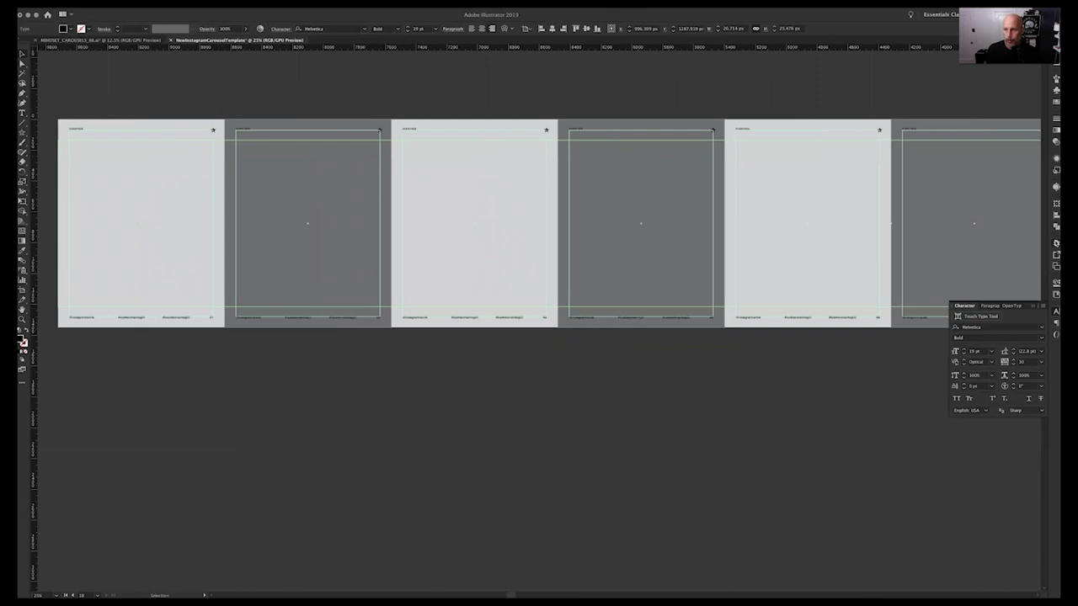
pyautogui.click(1056, 243)
pyautogui.click(964, 256)
pyautogui.click(964, 265)
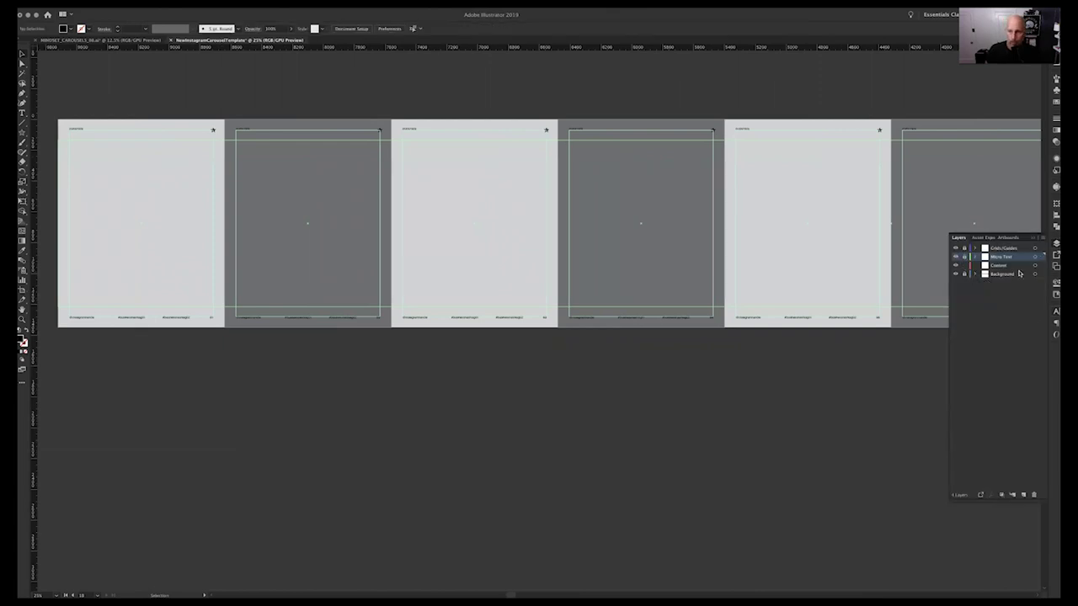
# On the Content layer, draw an area text frame about 933 by 1080 px within the first artboard's margins and left-align it.
pyautogui.click(27, 114)
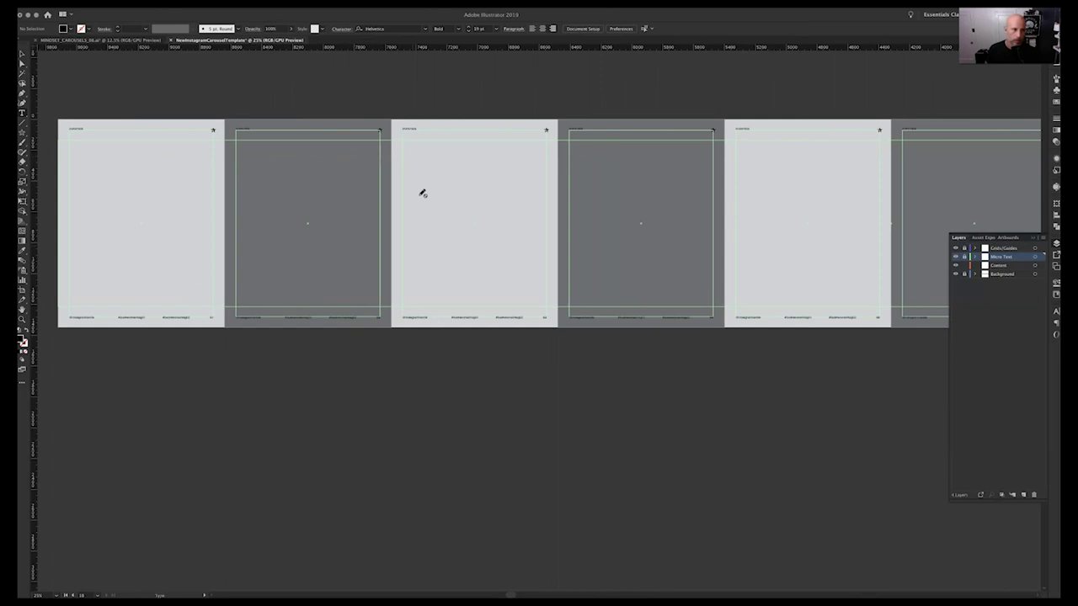
pyautogui.click(1006, 265)
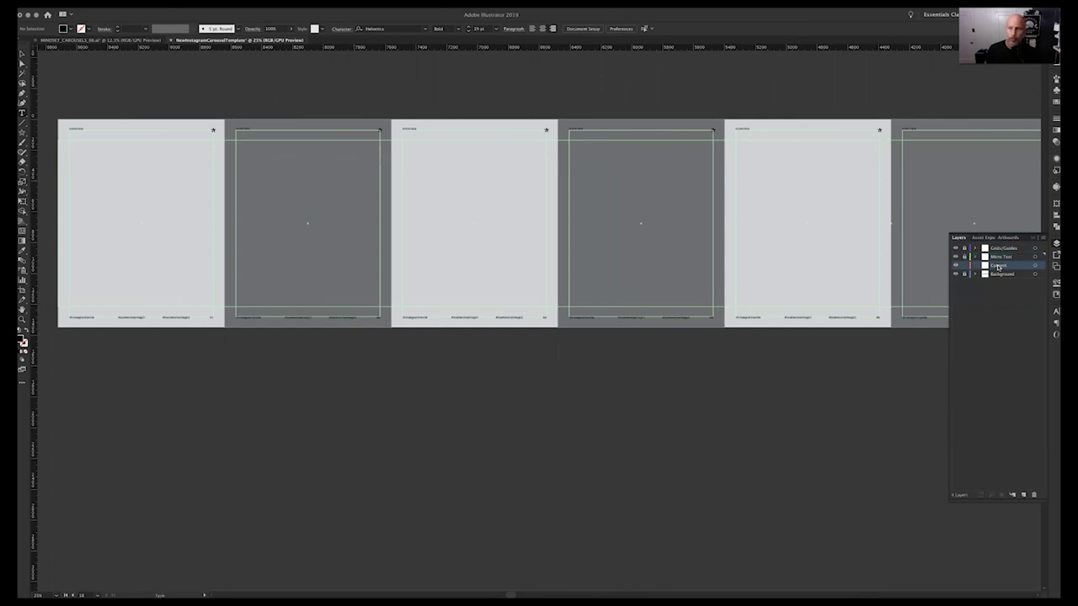
pyautogui.moveTo(69, 143); pyautogui.dragTo(212, 310)
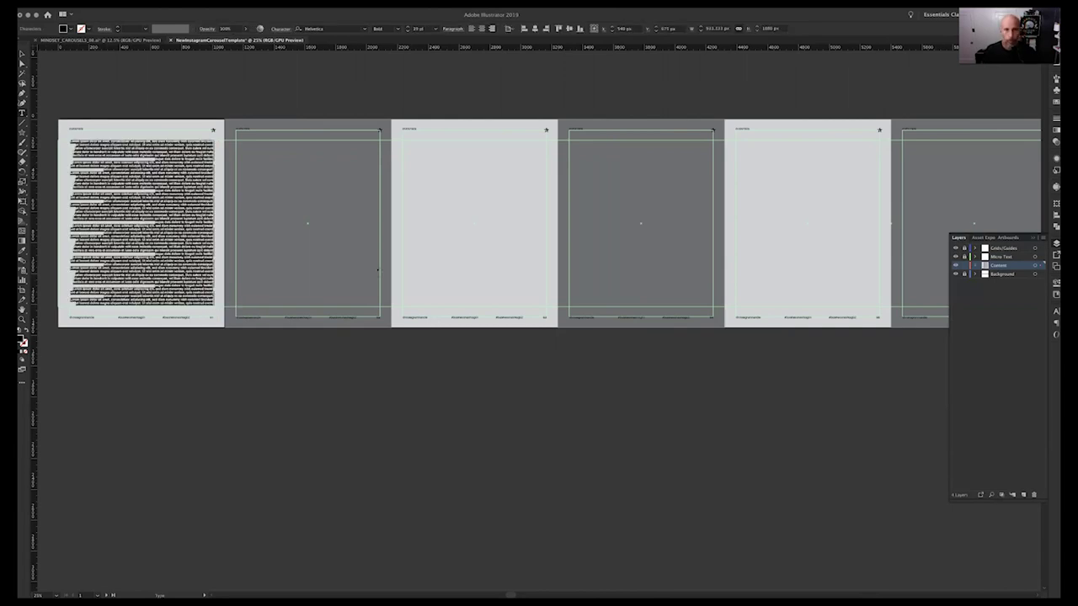
pyautogui.click(492, 29)
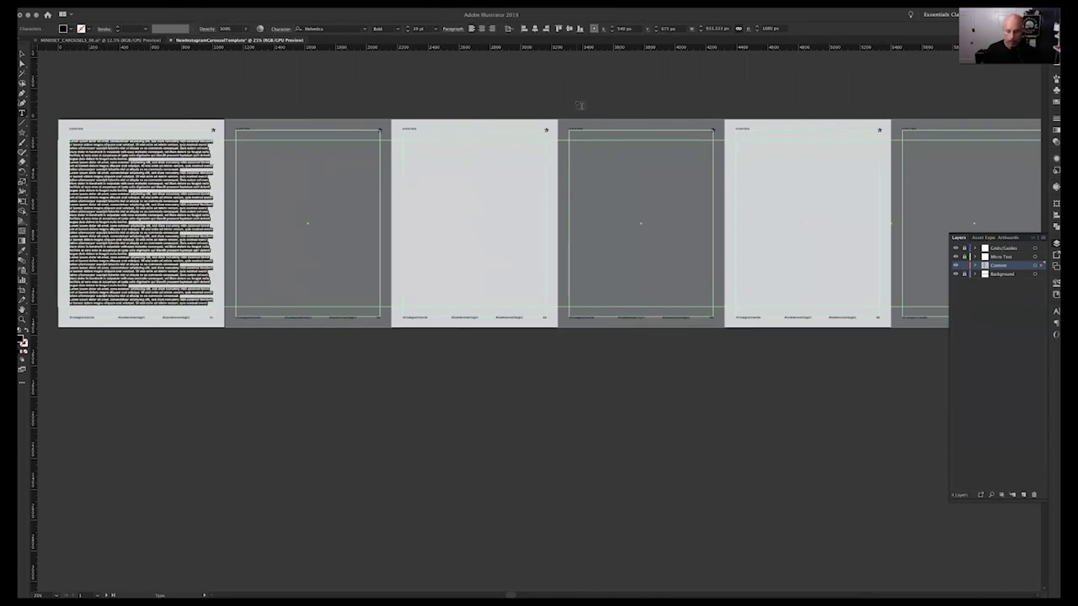
# Replace the placeholder text with the three-line headline "Chris Do / is a / Dance God".
pyautogui.press('BackSpace')
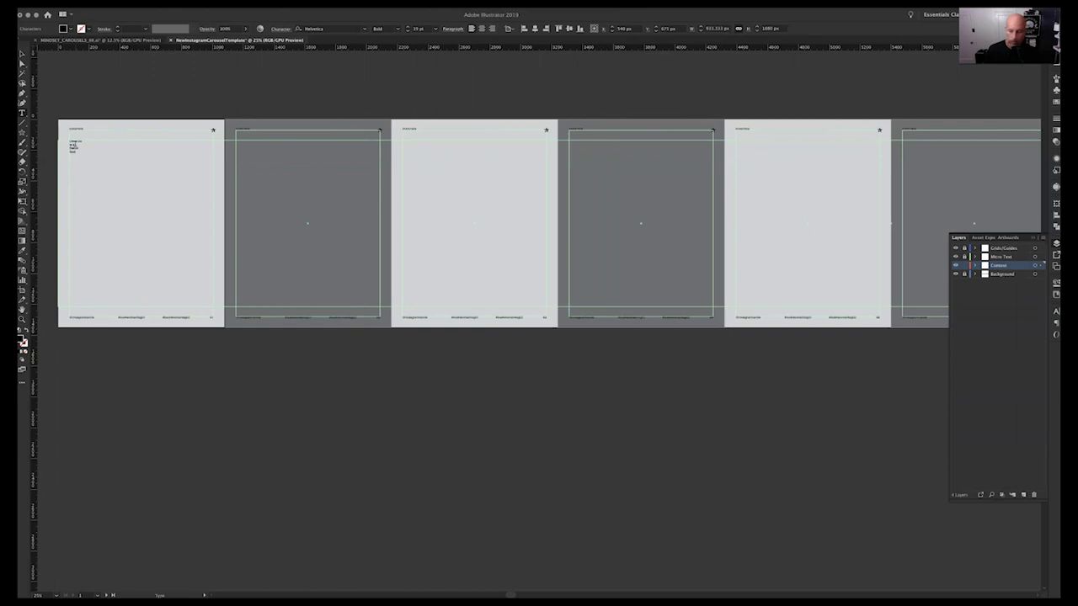
pyautogui.click(78, 149)
pyautogui.press('Delete')
pyautogui.click(99, 163)
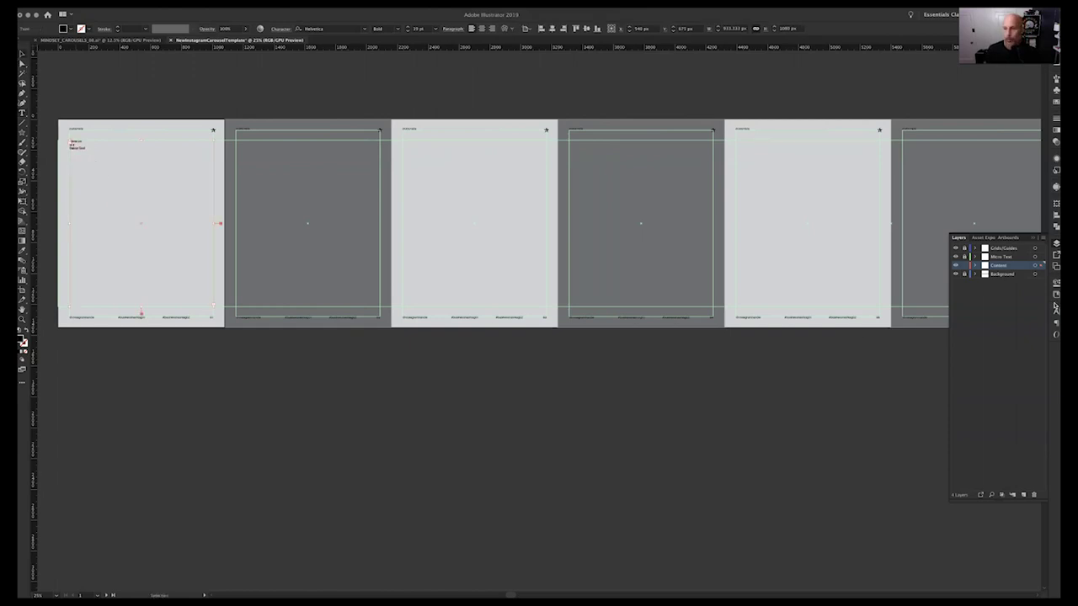
# Enlarge the first artboard's headline to 172 pt.
pyautogui.click(1055, 311)
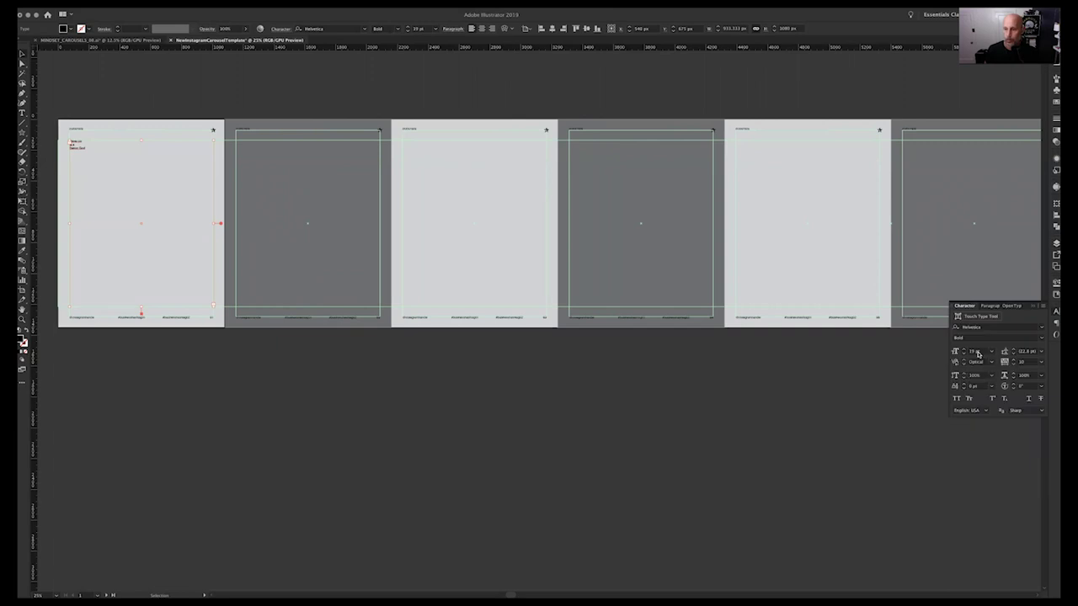
pyautogui.keyDown('shift'); pyautogui.click(965, 350); pyautogui.keyUp('shift')
pyautogui.keyDown('shift'); pyautogui.click(964, 350); pyautogui.keyUp('shift')
pyautogui.keyDown('shift'); pyautogui.click(964, 350); pyautogui.keyUp('shift')
pyautogui.keyDown('shift'); pyautogui.click(964, 350); pyautogui.keyUp('shift')
pyautogui.keyDown('shift'); pyautogui.click(964, 351); pyautogui.keyUp('shift')
pyautogui.keyDown('shift'); pyautogui.click(964, 350); pyautogui.keyUp('shift')
pyautogui.keyDown('shift'); pyautogui.click(964, 350); pyautogui.keyUp('shift')
pyautogui.keyDown('shift'); pyautogui.click(965, 351); pyautogui.keyUp('shift')
pyautogui.moveTo(964, 351); pyautogui.dragTo(965, 350)
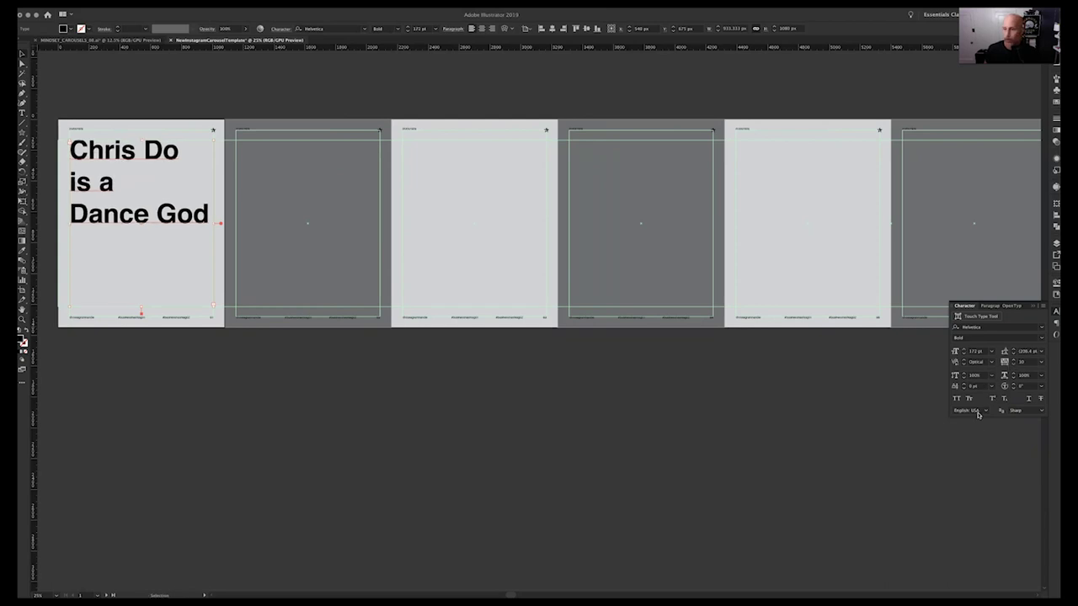
# Set the headline in All Caps and increase its size to 190 pt.
pyautogui.click(956, 398)
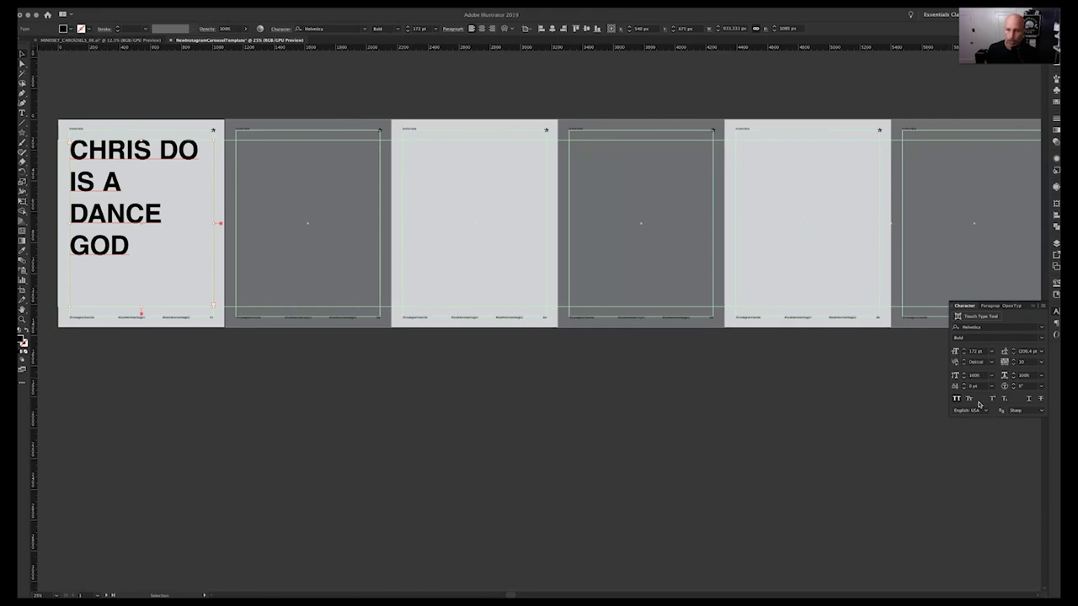
pyautogui.keyDown('shift'); pyautogui.click(964, 349); pyautogui.keyUp('shift')
pyautogui.keyDown('shift'); pyautogui.click(963, 349); pyautogui.keyUp('shift')
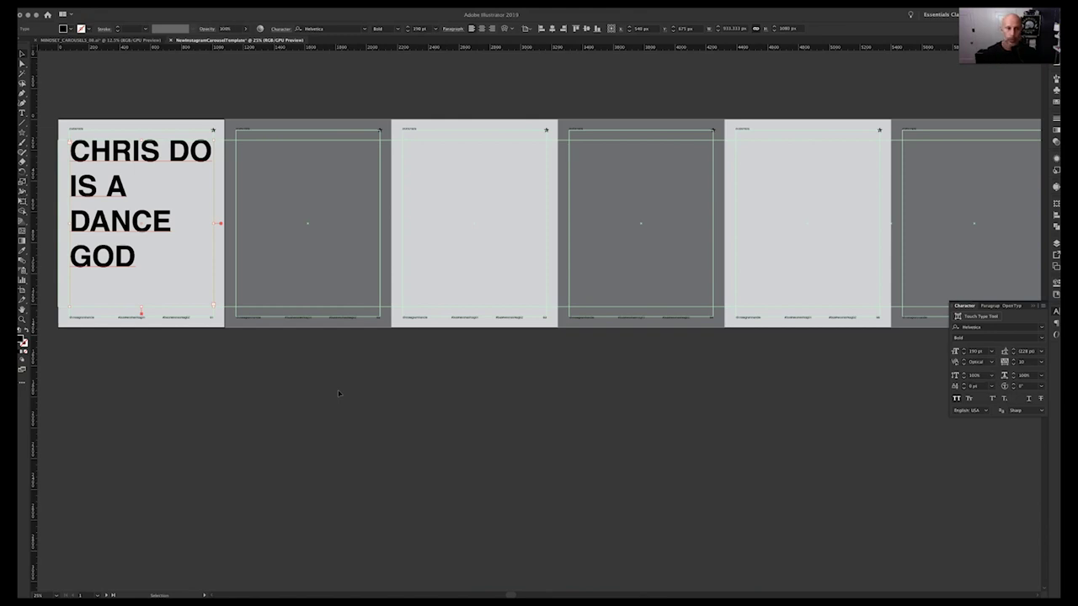
pyautogui.click(145, 178)
pyautogui.click(131, 163)
pyautogui.click(1042, 329)
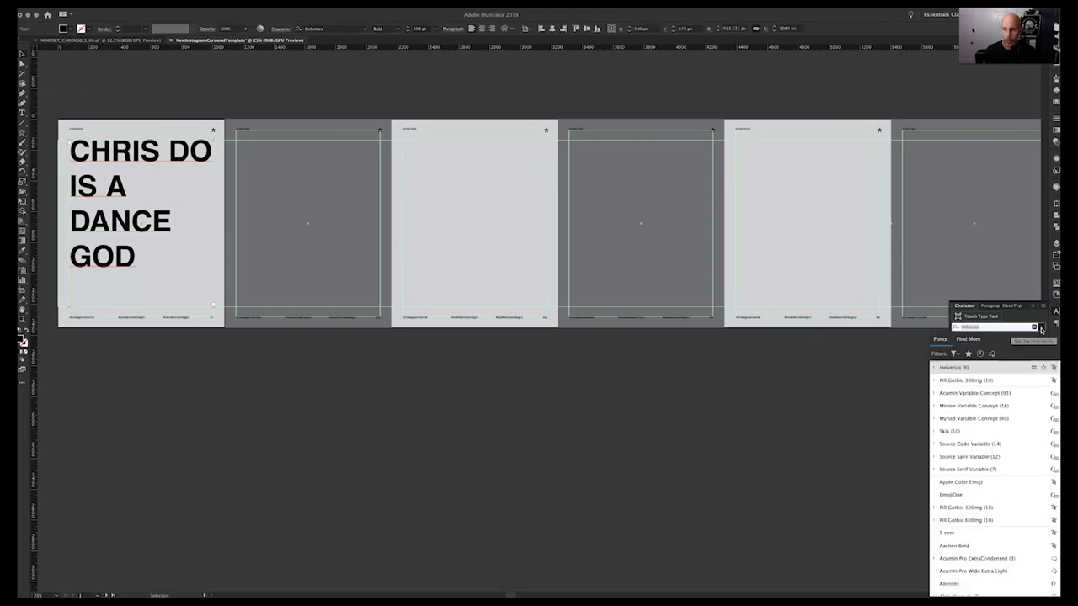
pyautogui.click(880, 409)
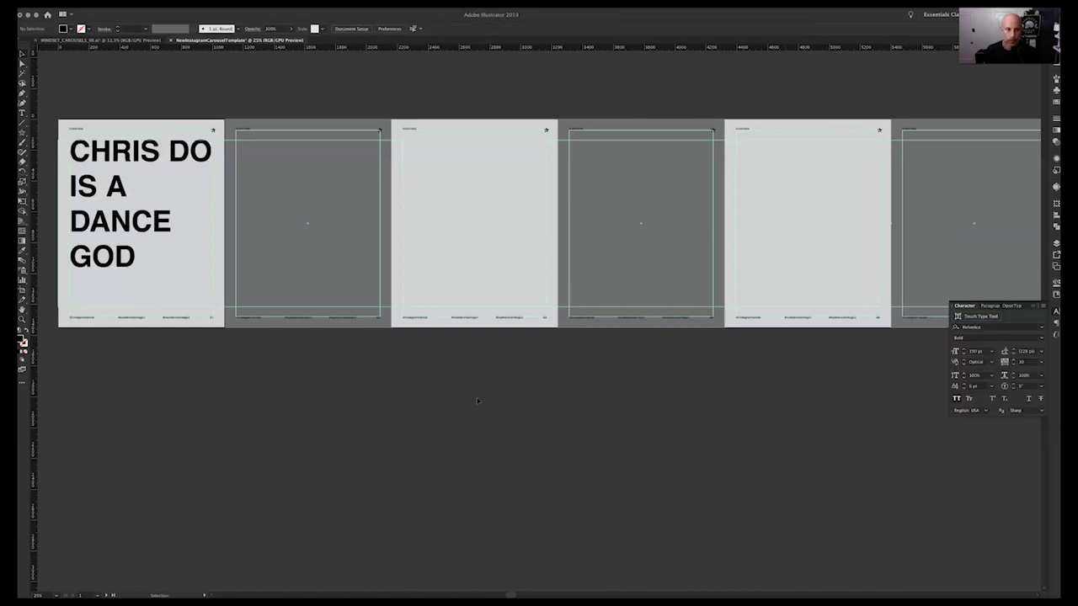
pyautogui.click(100, 162)
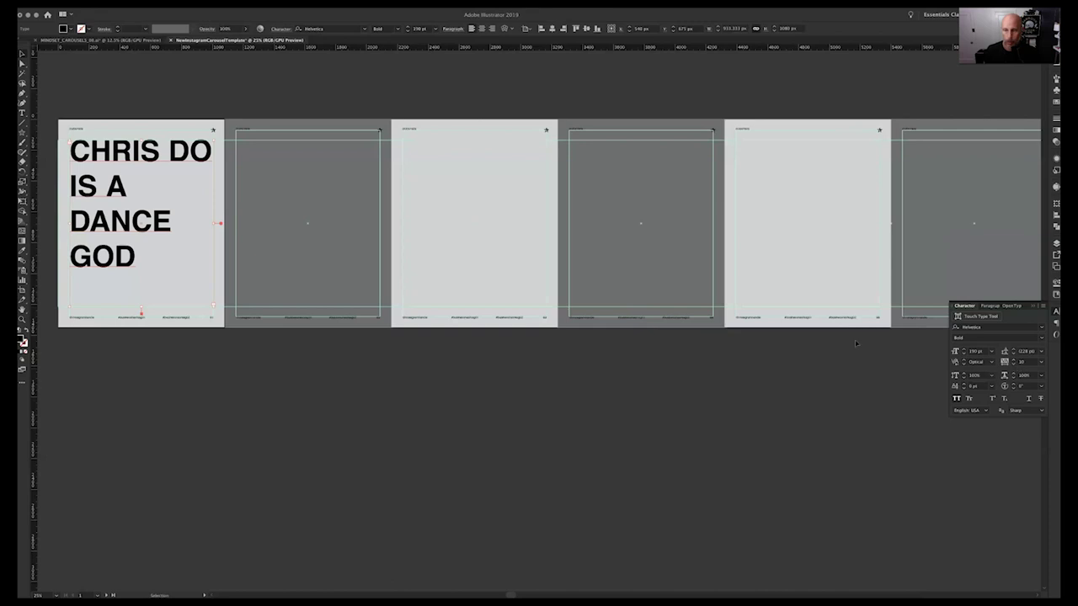
pyautogui.click(135, 352)
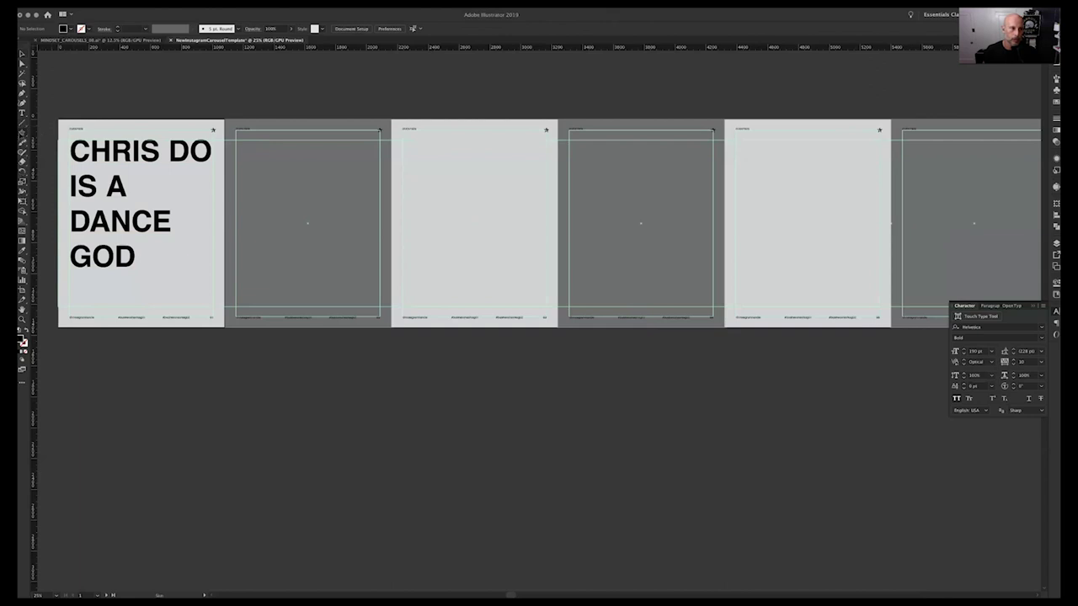
# Draw a 1080 by 1080 px square behind the headline, filling the square-crop area, and fill it with light blue.
pyautogui.moveTo(22, 133); pyautogui.dragTo(57, 136)
pyautogui.moveTo(213, 327); pyautogui.dragTo(223, 307)
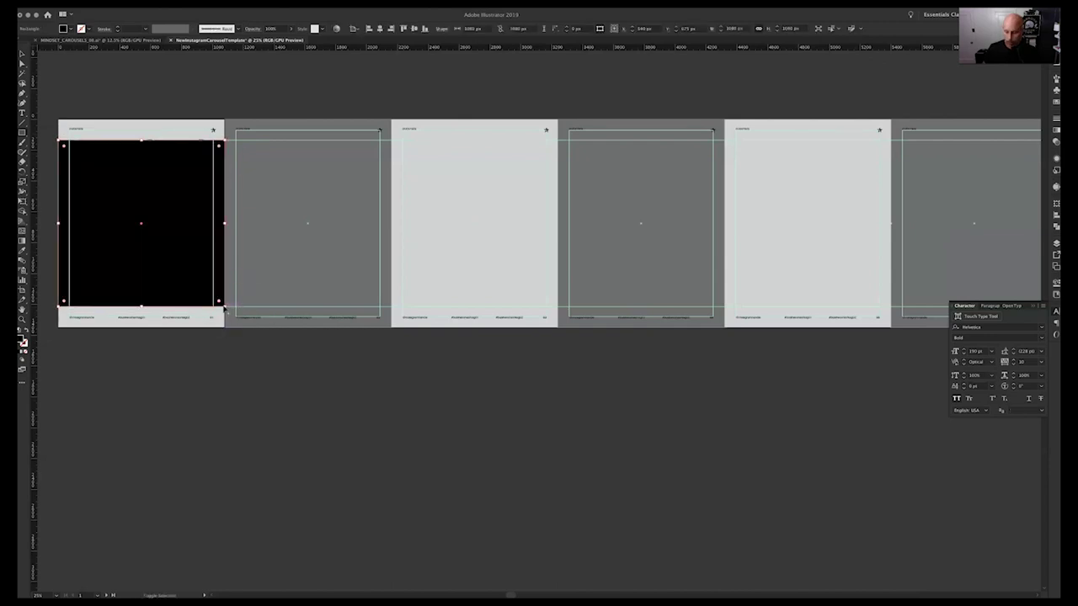
pyautogui.click(1055, 101)
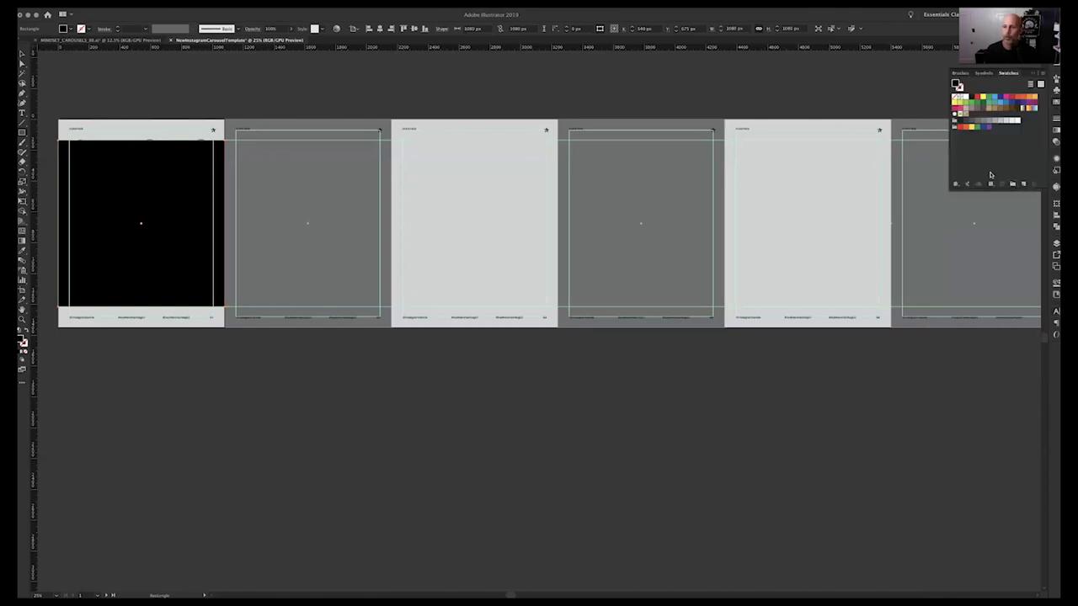
pyautogui.click(1000, 103)
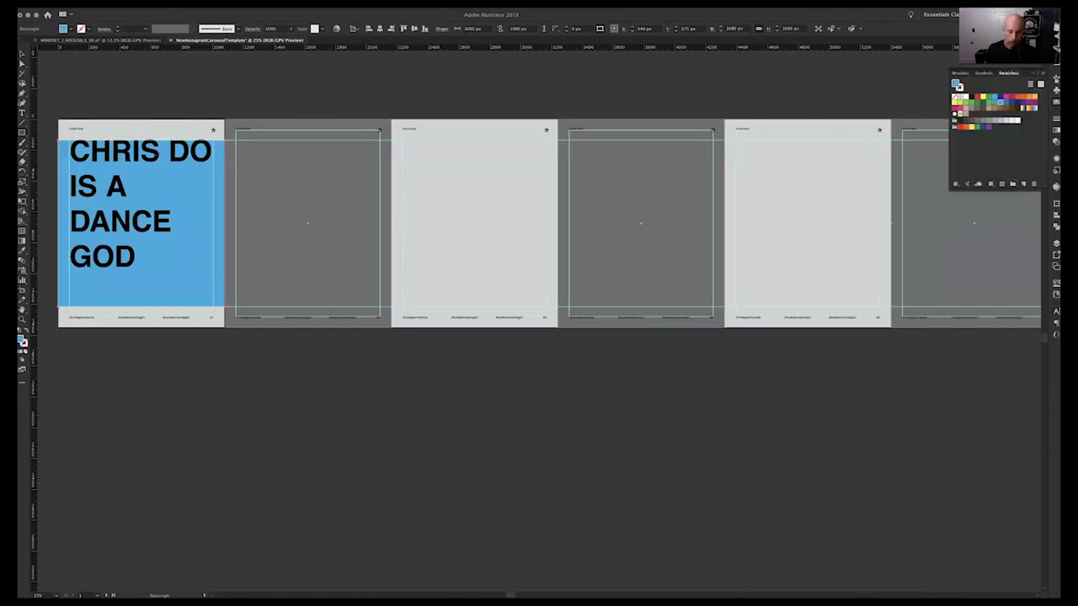
# Move the headline lower inside the blue square, with a gap above it, and shorten its text frame.
pyautogui.press('v')
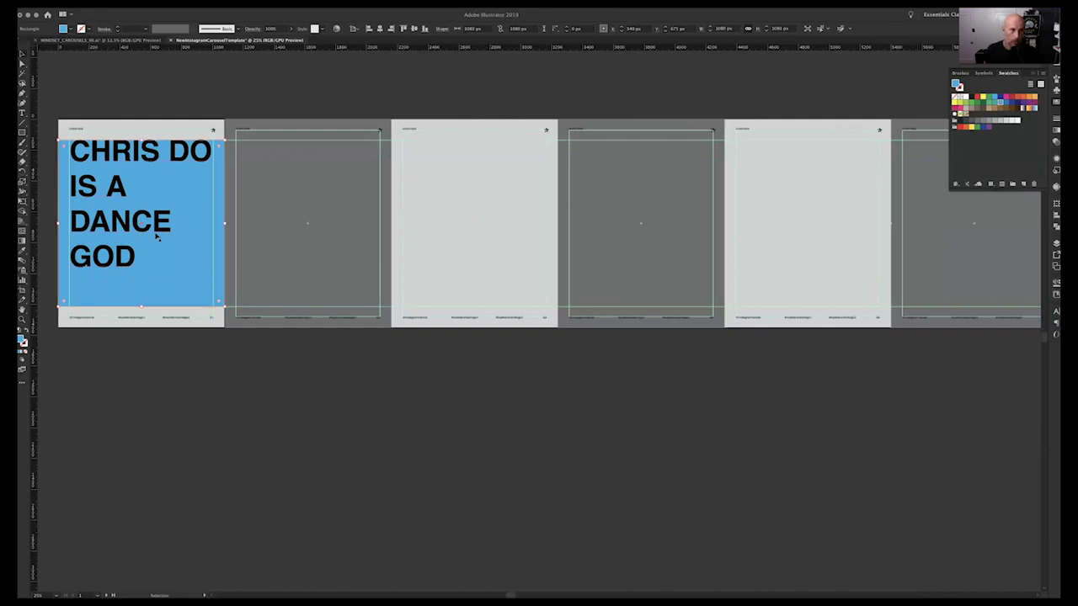
pyautogui.click(161, 93)
pyautogui.click(130, 162)
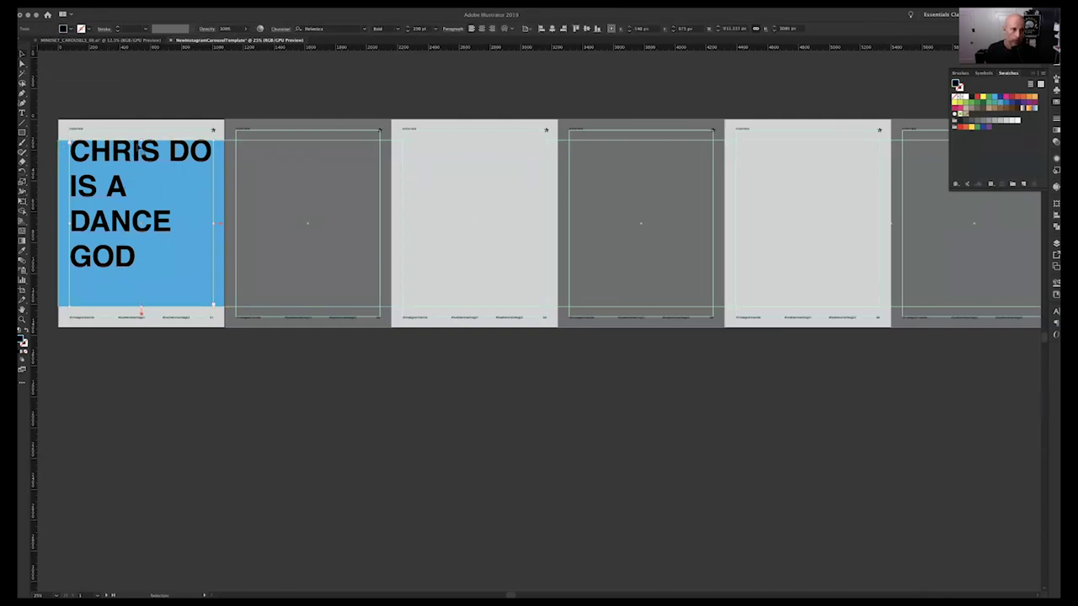
pyautogui.moveTo(139, 140); pyautogui.dragTo(143, 166)
pyautogui.moveTo(141, 299); pyautogui.dragTo(141, 293)
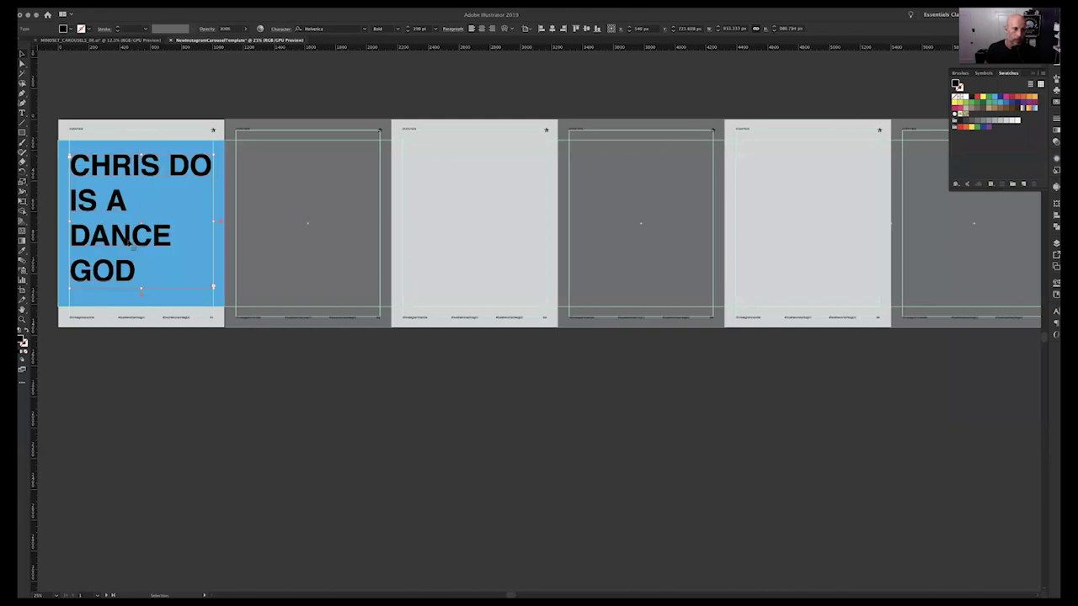
pyautogui.moveTo(129, 240); pyautogui.dragTo(129, 242)
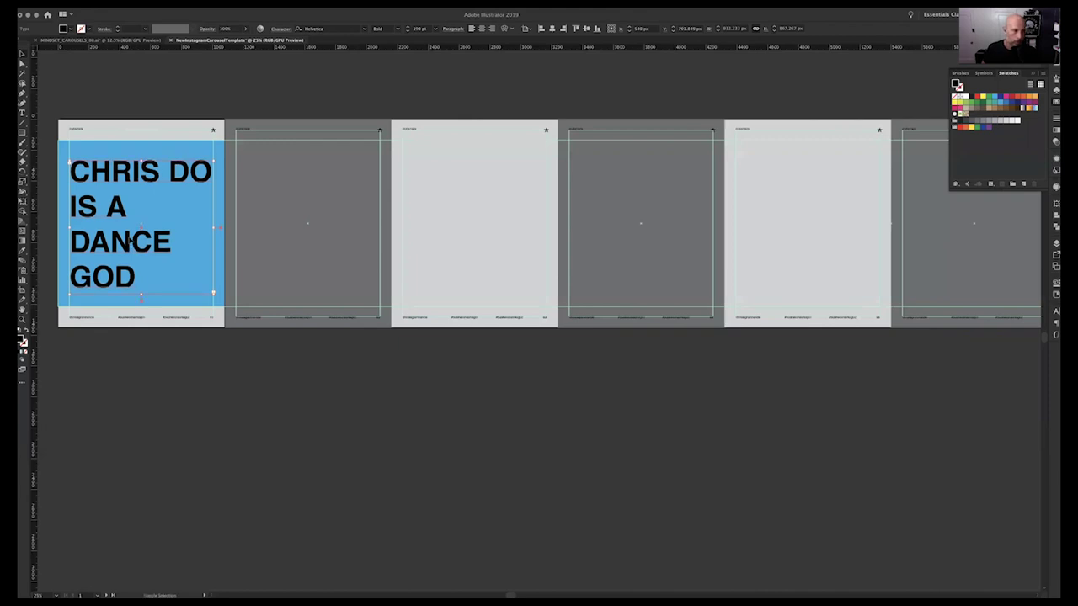
pyautogui.hotkey('shift', 'Up')
pyautogui.hotkey('shift', 'Up')
pyautogui.hotkey('shift', 'Up')
pyautogui.hotkey('shift', 'Up')
pyautogui.hotkey('shift', 'Up')
pyautogui.hotkey('shift', 'Up')
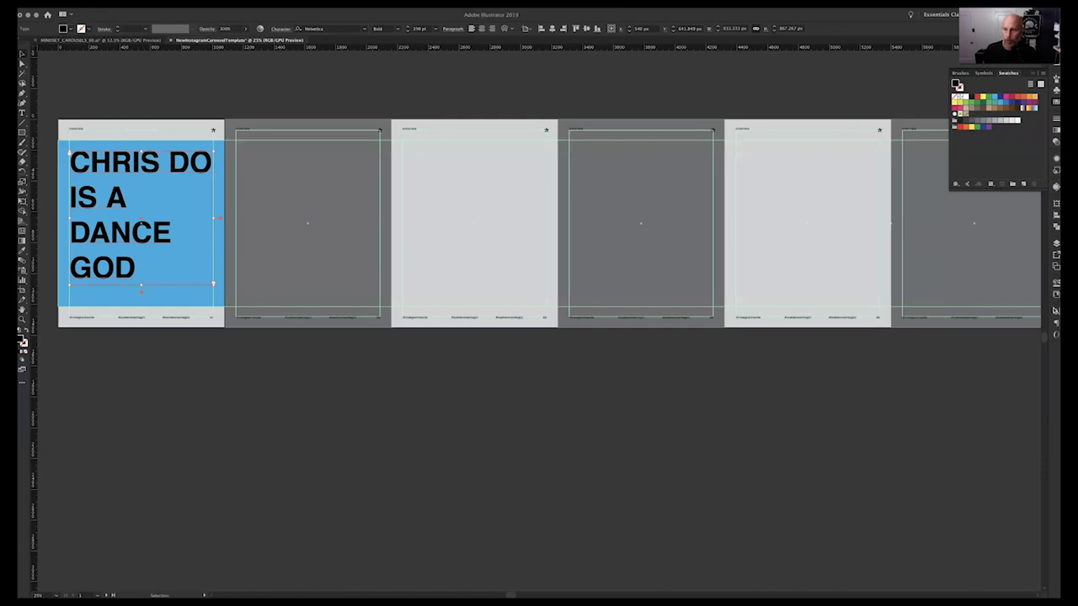
# Tighten the headline's leading to 190 pt.
pyautogui.click(1057, 313)
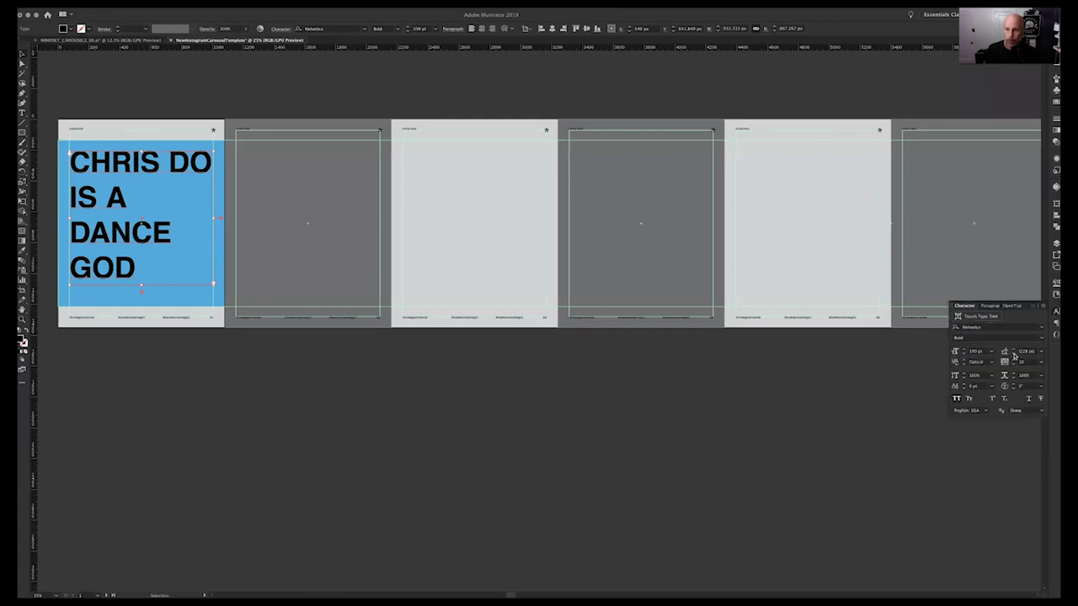
pyautogui.keyDown('shift'); pyautogui.click(1014, 355); pyautogui.keyUp('shift')
pyautogui.keyDown('shift'); pyautogui.click(1014, 355); pyautogui.keyUp('shift')
pyautogui.keyDown('shift'); pyautogui.click(1014, 354); pyautogui.keyUp('shift')
pyautogui.keyDown('shift'); pyautogui.click(1014, 355); pyautogui.keyUp('shift')
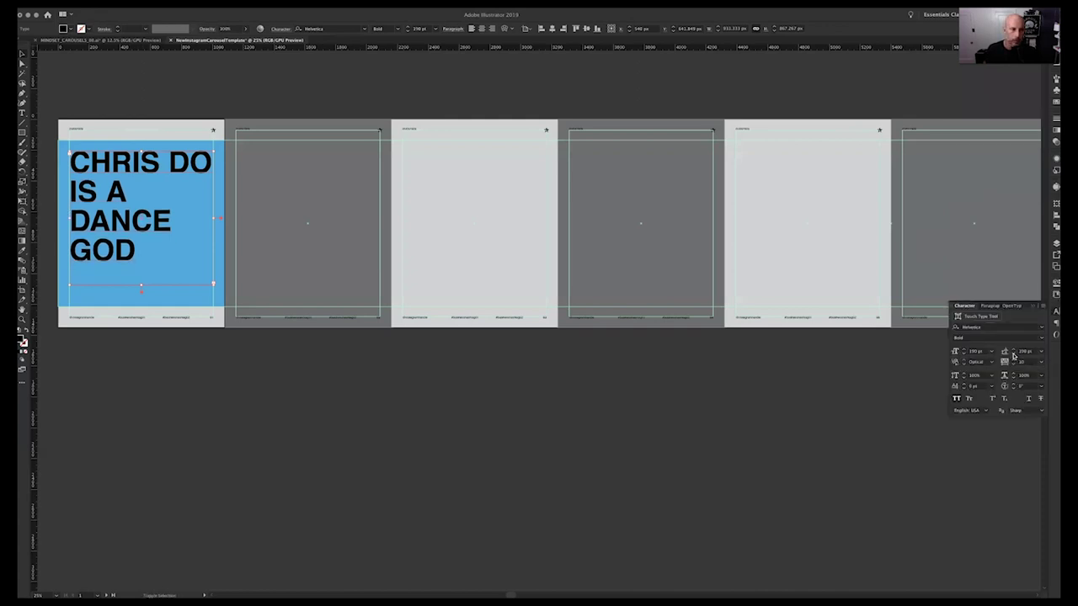
pyautogui.click(376, 400)
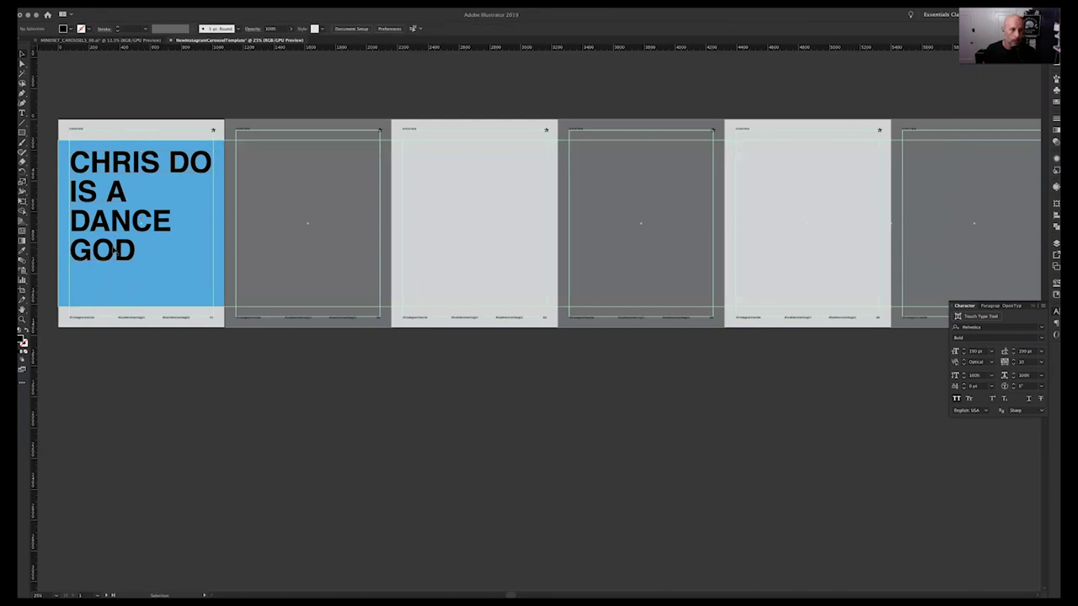
# Shorten the headline's text frame to fit its lines and place a duplicate of the text directly below it.
pyautogui.click(160, 226)
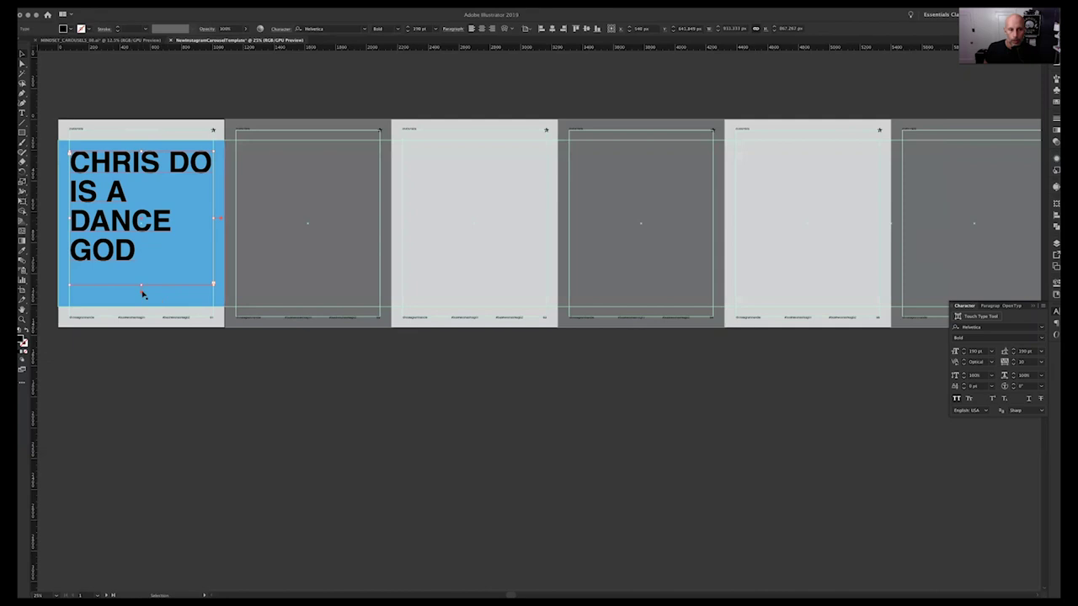
pyautogui.moveTo(142, 287); pyautogui.dragTo(142, 268)
pyautogui.moveTo(104, 174); pyautogui.dragTo(107, 264)
pyautogui.click(122, 310)
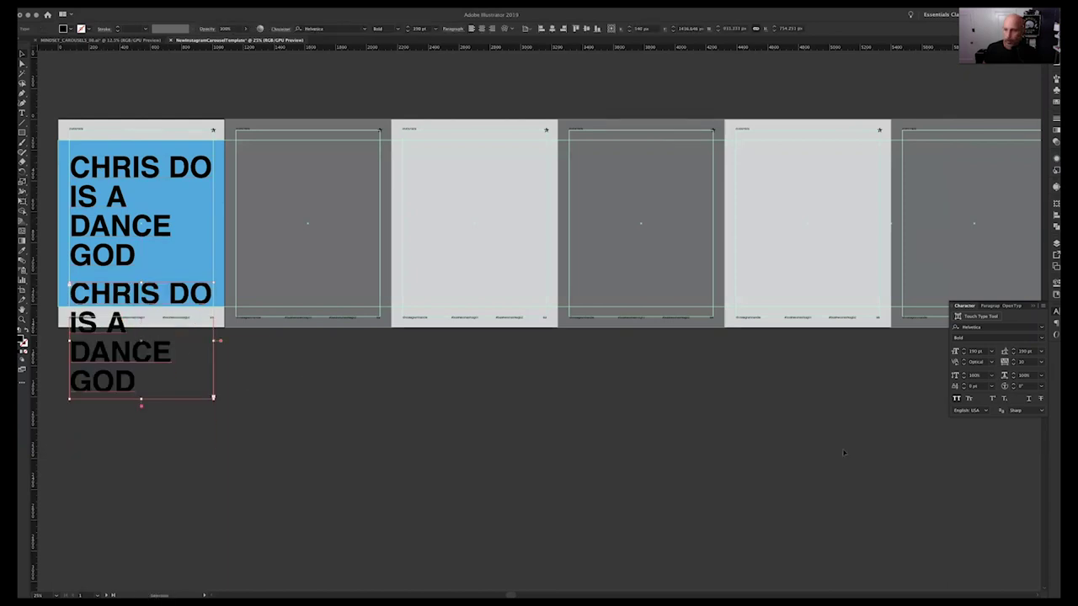
# Reduce the duplicated text to 70 pt and change its font to Pill Gothic 600mg.
pyautogui.click(964, 355)
pyautogui.click(963, 355)
pyautogui.click(963, 355)
pyautogui.click(964, 355)
pyautogui.click(964, 354)
pyautogui.click(963, 355)
pyautogui.click(963, 355)
pyautogui.click(964, 355)
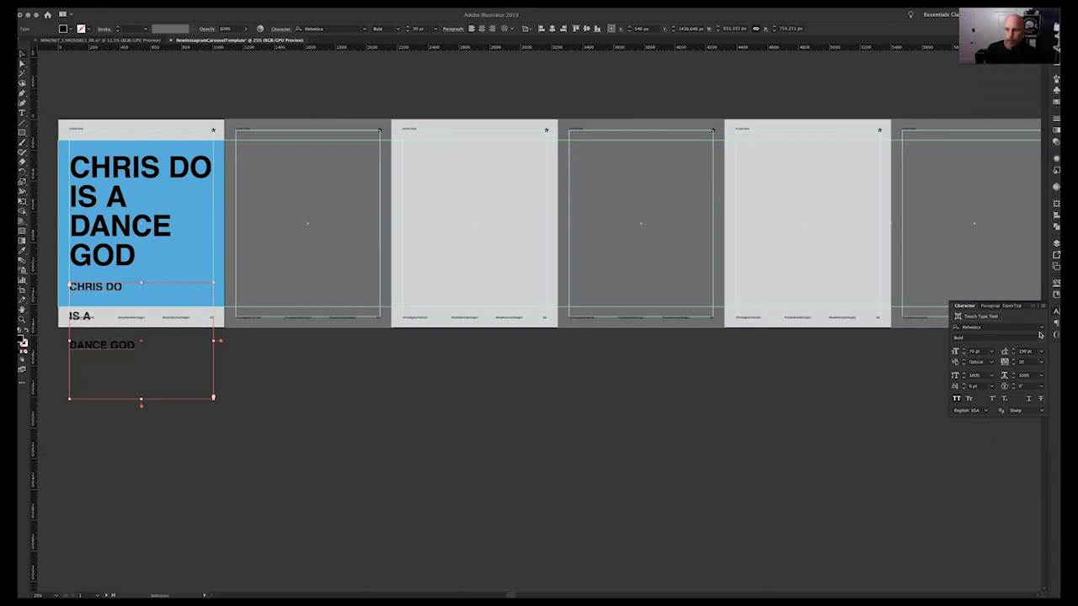
pyautogui.click(1042, 327)
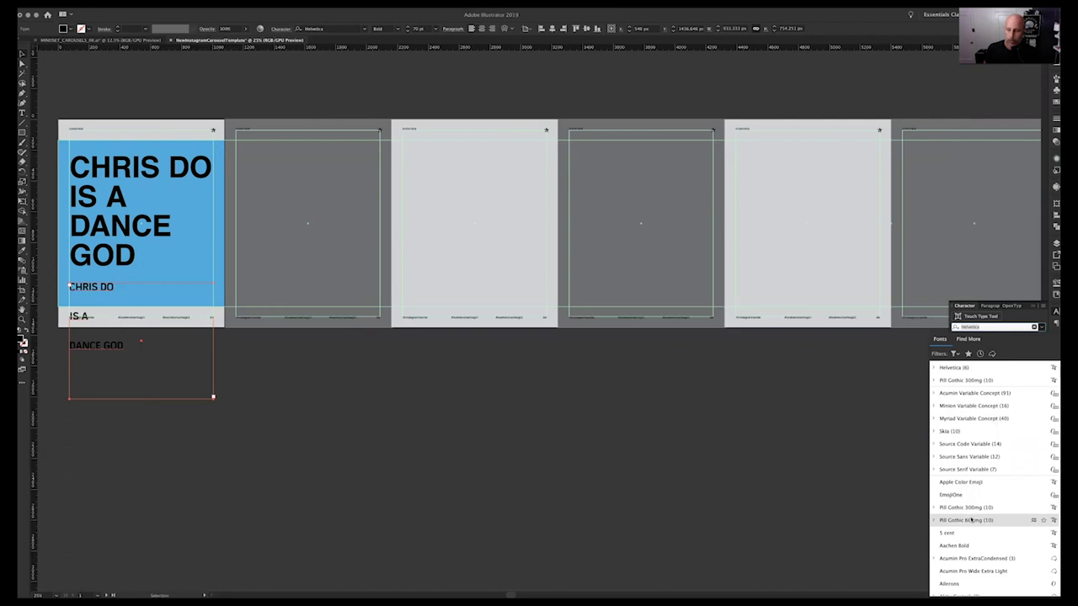
pyautogui.click(973, 522)
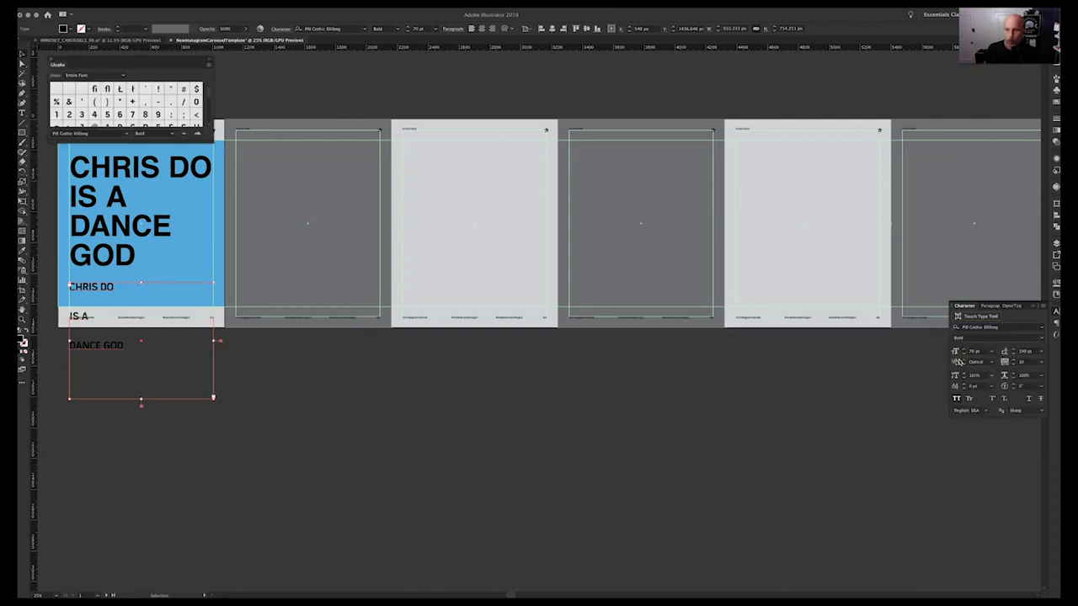
# Replace the duplicate's wording with the subheading "BRINGING HIS B-BOY SKILLS TO THE NEXT GENERATION".
pyautogui.doubleClick(124, 290)
pyautogui.moveTo(132, 349); pyautogui.dragTo(20, 261)
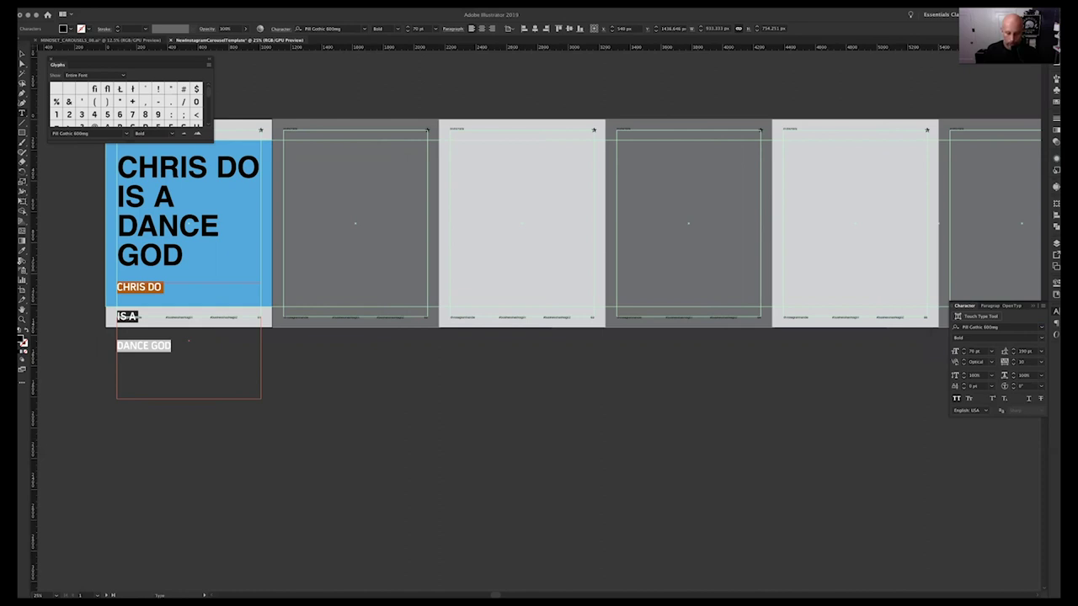
pyautogui.write('BRINGING')
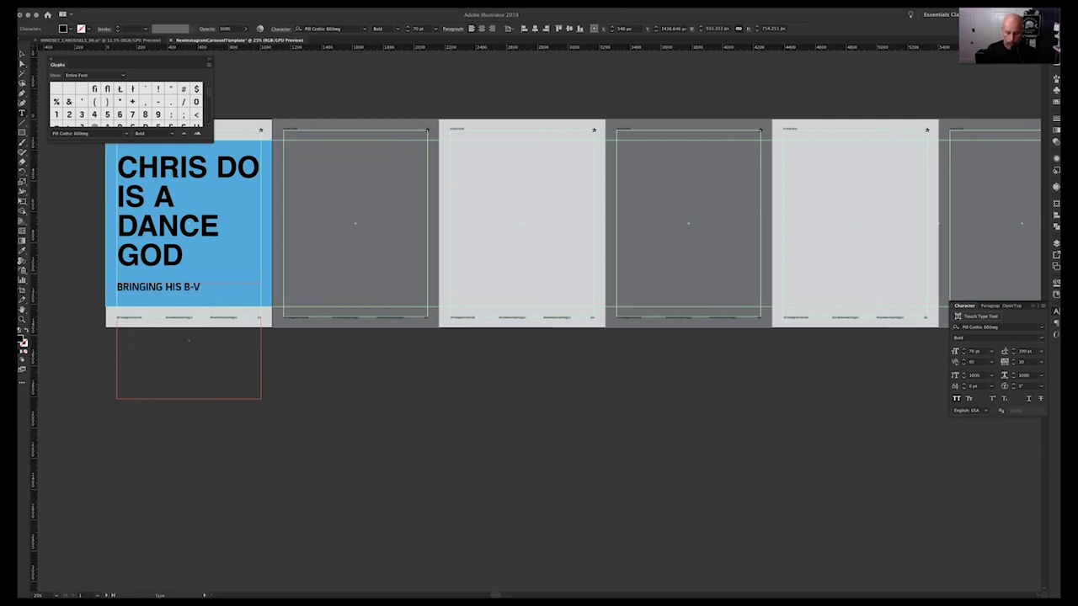
pyautogui.write(' HIS B-BOY SKILLS')
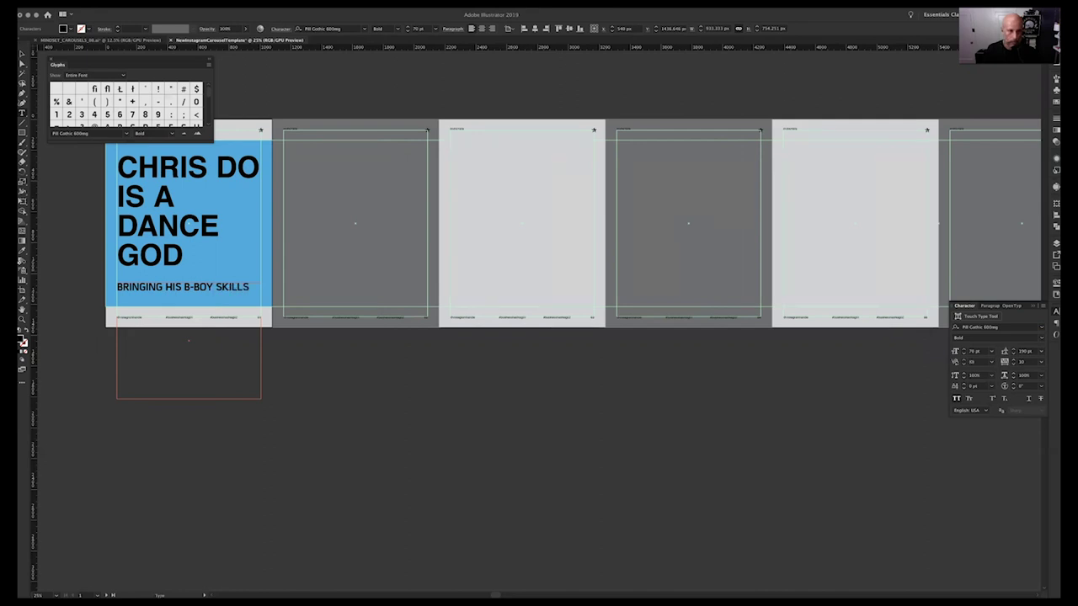
pyautogui.write(' TO')
pyautogui.write(' THE')
pyautogui.write(' NEXT')
pyautogui.write(' GENERATION')
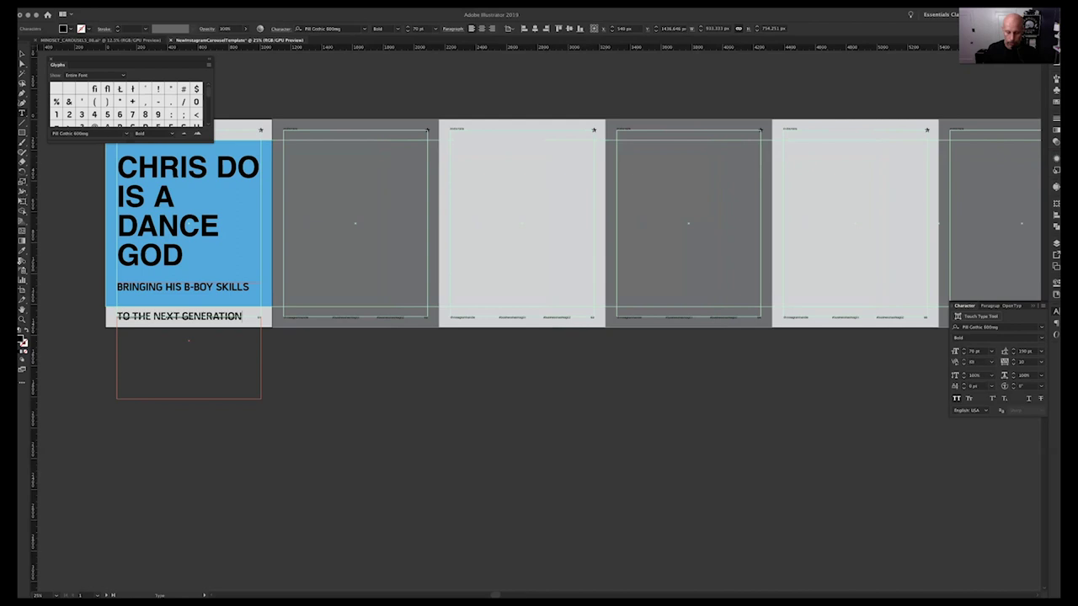
# Shorten the subheading's text frame to end inside the blue square and tighten its leading to 80 pt.
pyautogui.click(21, 53)
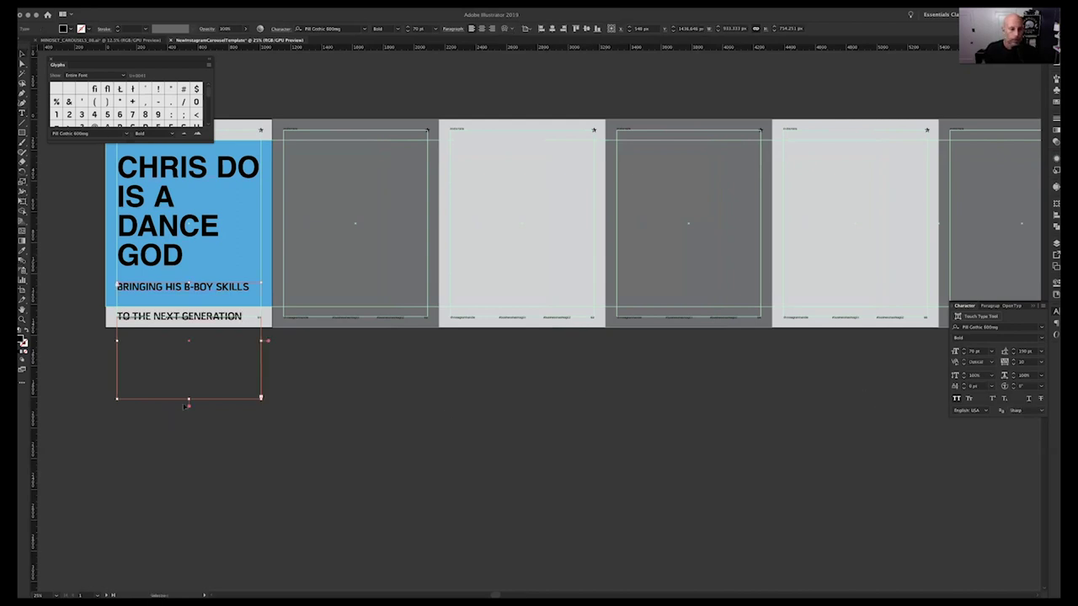
pyautogui.moveTo(192, 380); pyautogui.dragTo(192, 307)
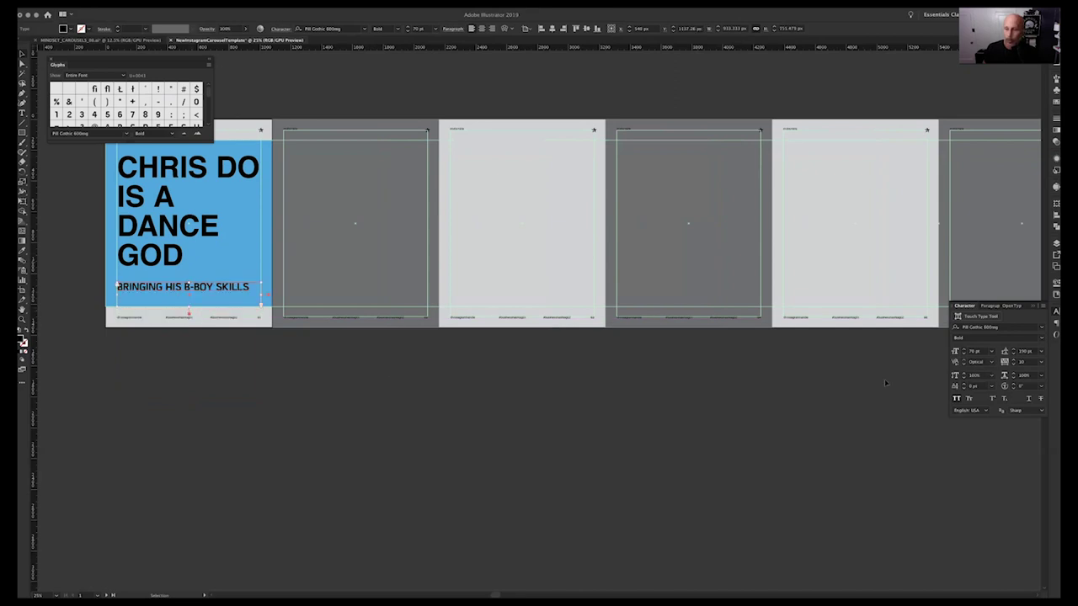
pyautogui.click(1014, 355)
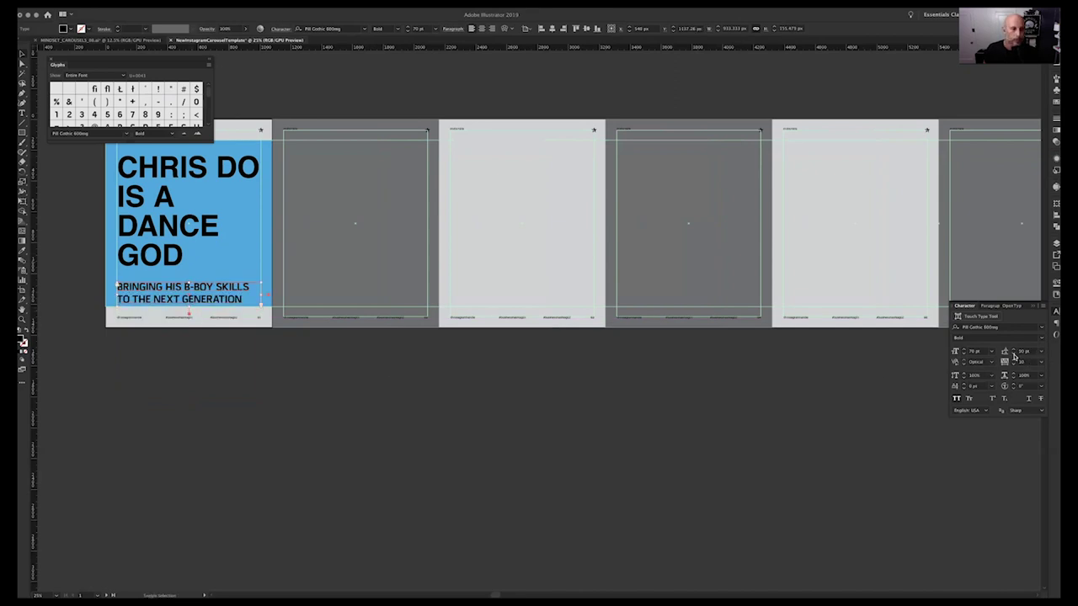
pyautogui.click(310, 377)
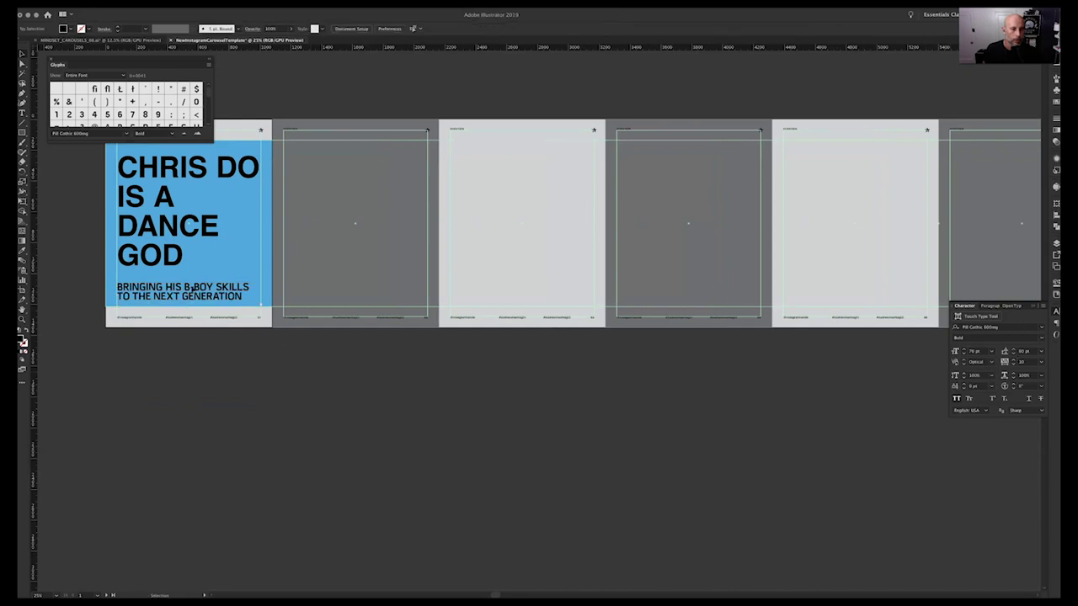
# Nudge the headline and subheading together slightly upward so they sit evenly within the blue square.
pyautogui.scroll(2, 199, 293)
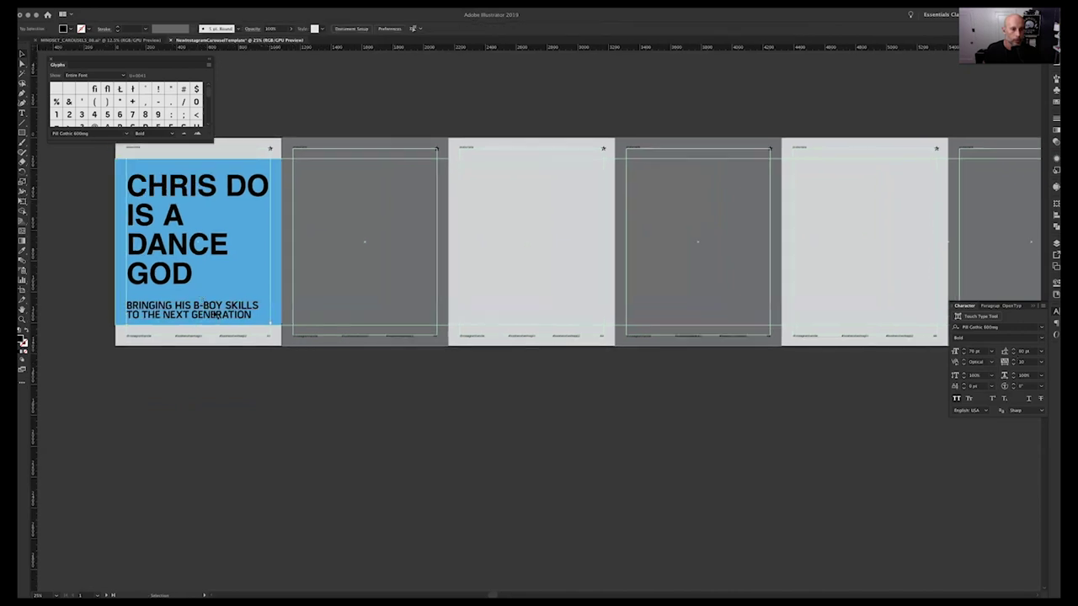
pyautogui.click(216, 313)
pyautogui.keyDown('shift'); pyautogui.click(175, 274); pyautogui.keyUp('shift')
pyautogui.press('Up')
pyautogui.press('Up')
pyautogui.press('Up')
pyautogui.press('Up')
pyautogui.press('Up')
pyautogui.press('Up')
pyautogui.press('Up')
pyautogui.press('Up')
pyautogui.press('Up')
pyautogui.press('Up')
pyautogui.press('Up')
pyautogui.press('Up')
pyautogui.press('Up')
pyautogui.press('Up')
pyautogui.press('Up')
pyautogui.press('Up')
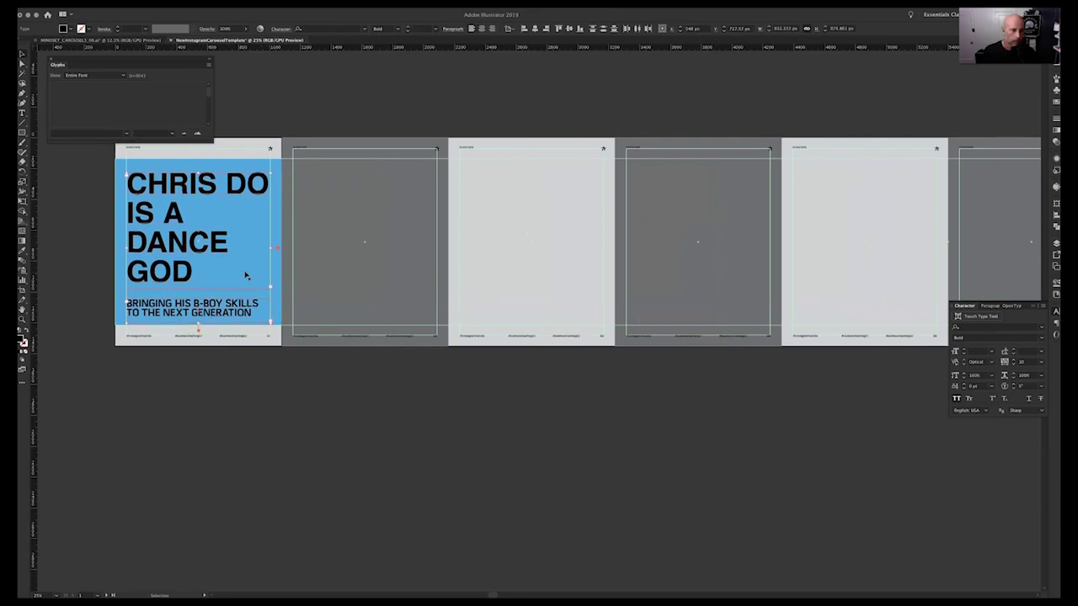
pyautogui.press('Up')
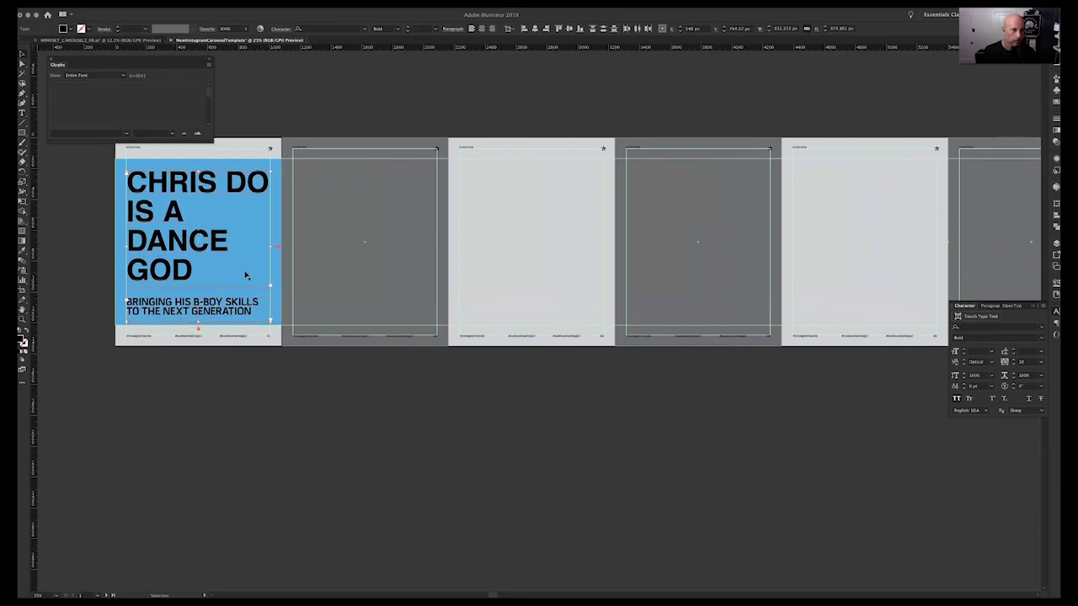
pyautogui.click(253, 356)
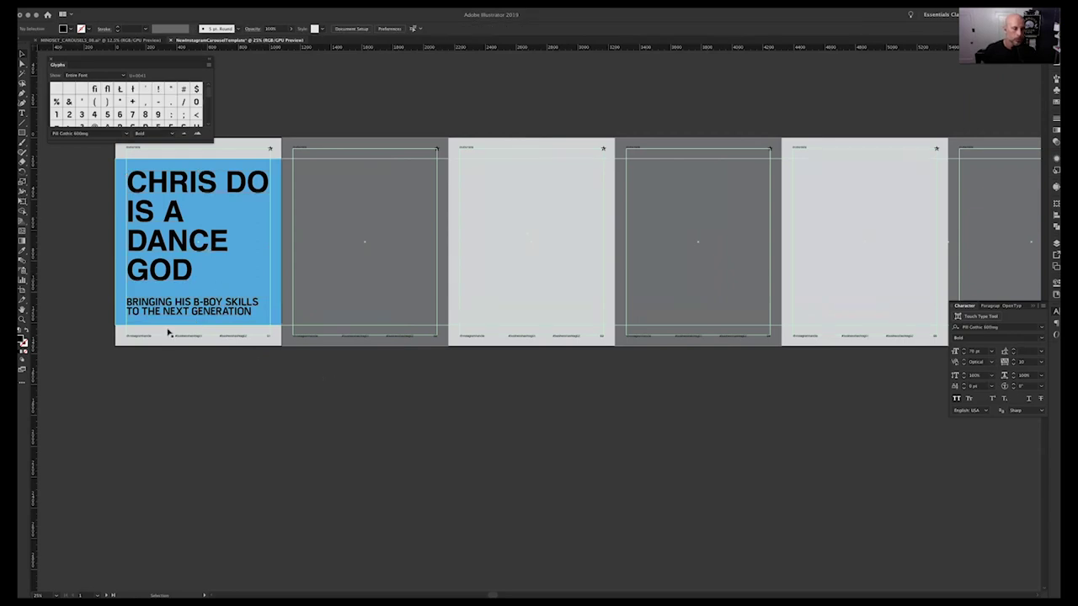
pyautogui.click(164, 226)
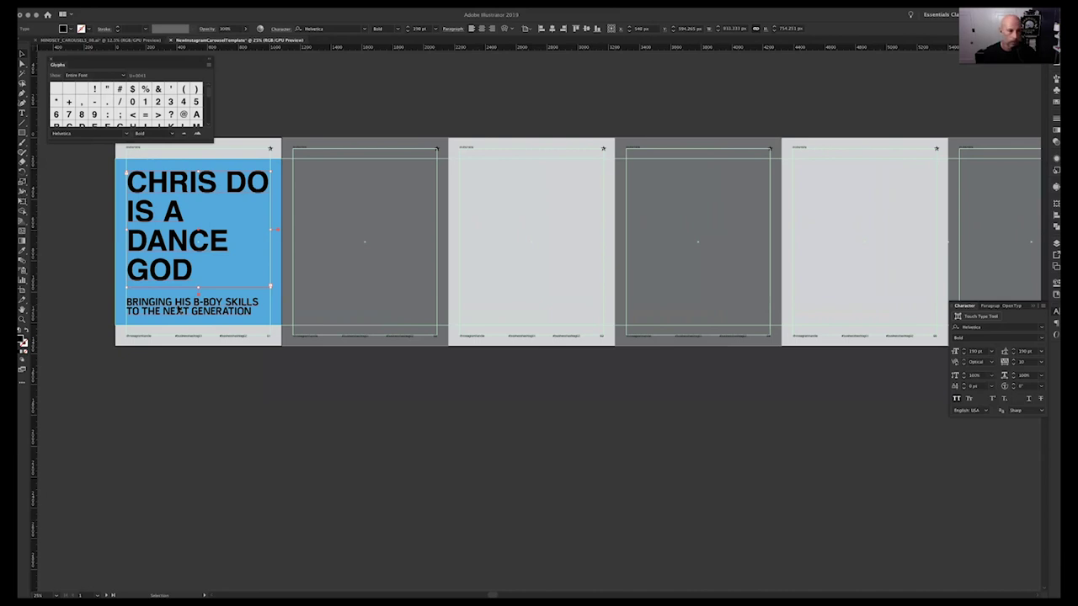
pyautogui.click(221, 151)
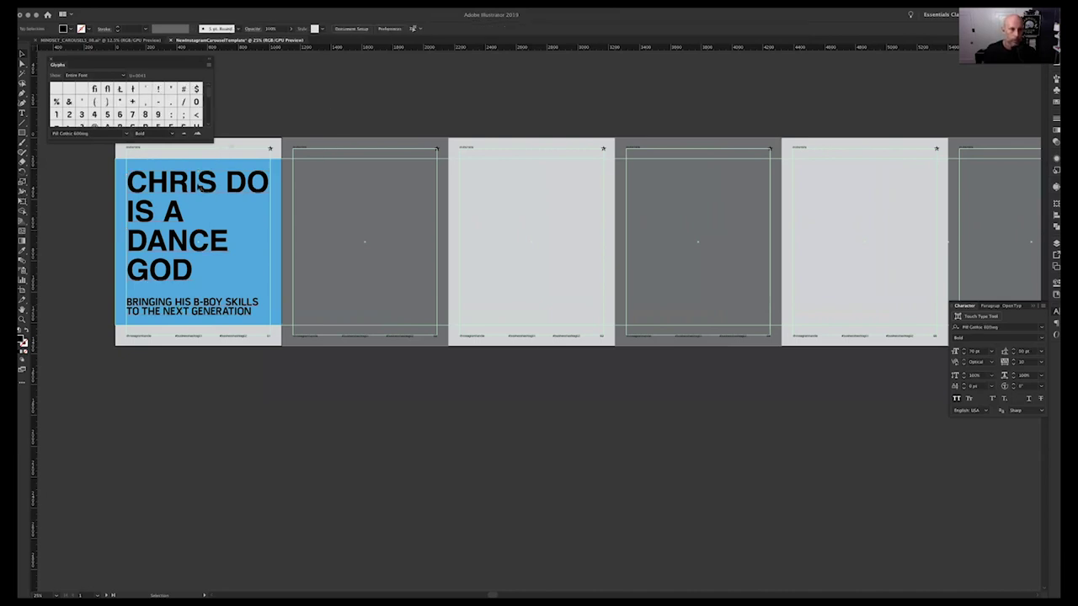
pyautogui.moveTo(199, 187)
pyautogui.mouseDown()
pyautogui.moveTo(357, 201)
pyautogui.moveTo(225, 200)
pyautogui.moveTo(200, 187)
pyautogui.mouseUp()
pyautogui.click(241, 210)
# Add a separate line of text reading "CHRIS DO" on the canvas above the second artboard.
pyautogui.click(23, 112)
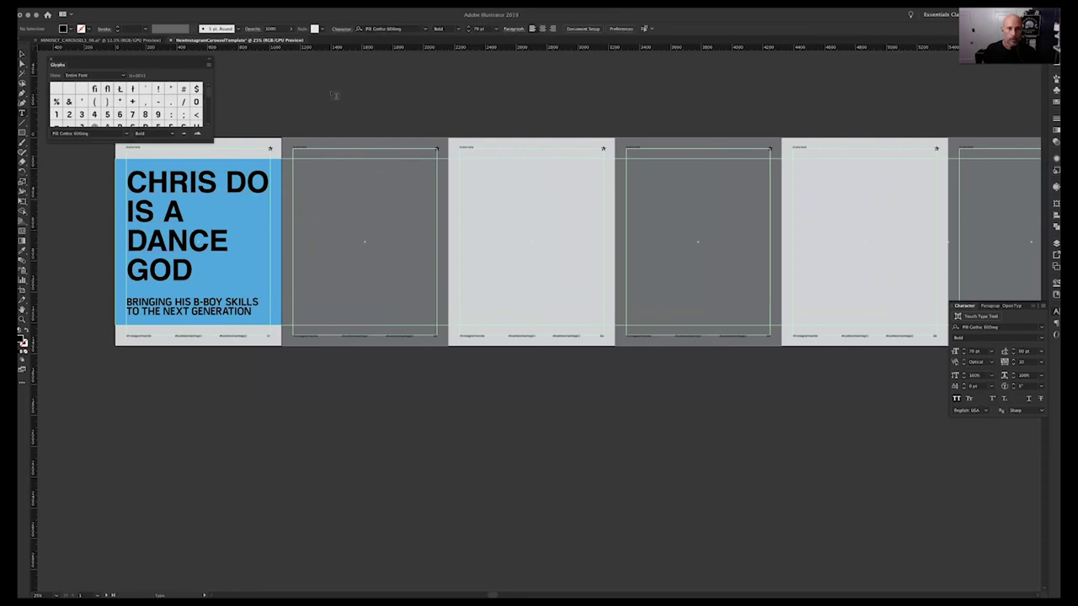
pyautogui.click(794, 149)
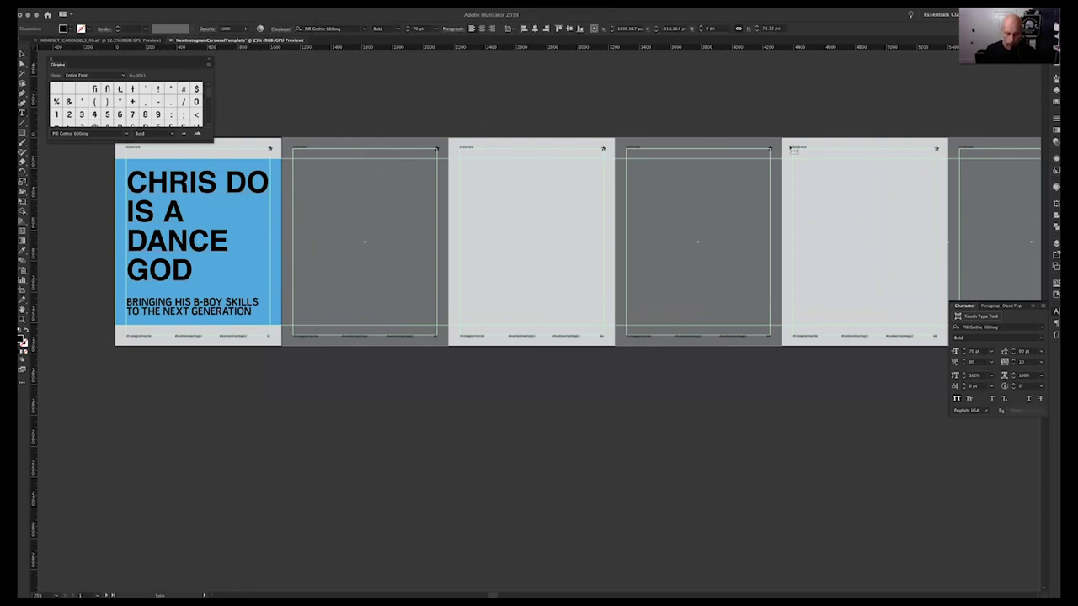
pyautogui.write('HRIS DO')
pyautogui.press('Escape')
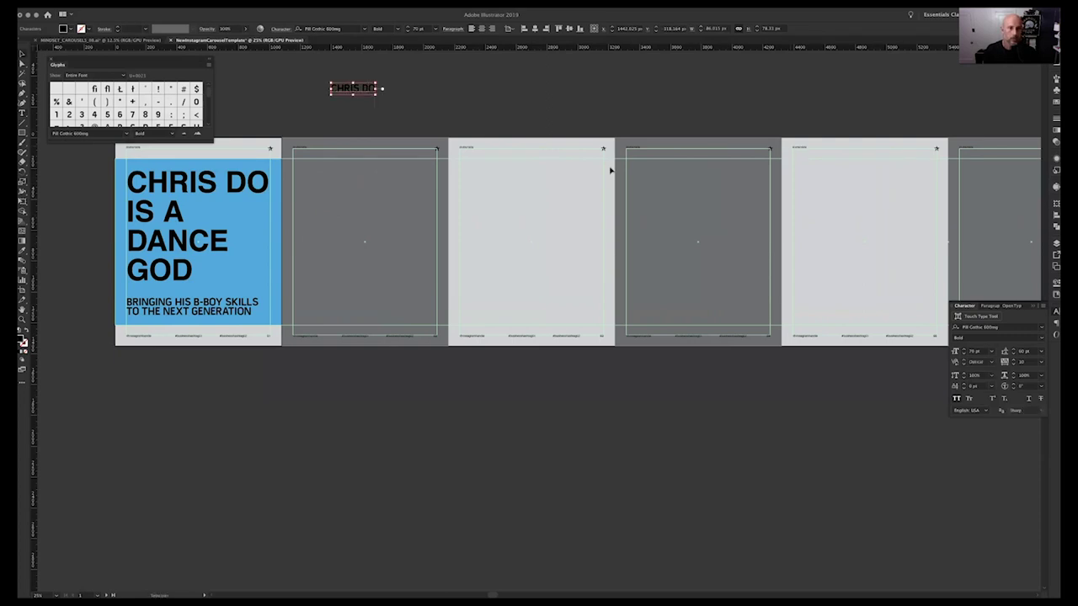
# Enlarge the new "CHRIS DO" text to about 771 pt and tilt it slightly so it runs across the first four artboards.
pyautogui.moveTo(377, 94); pyautogui.dragTo(767, 202)
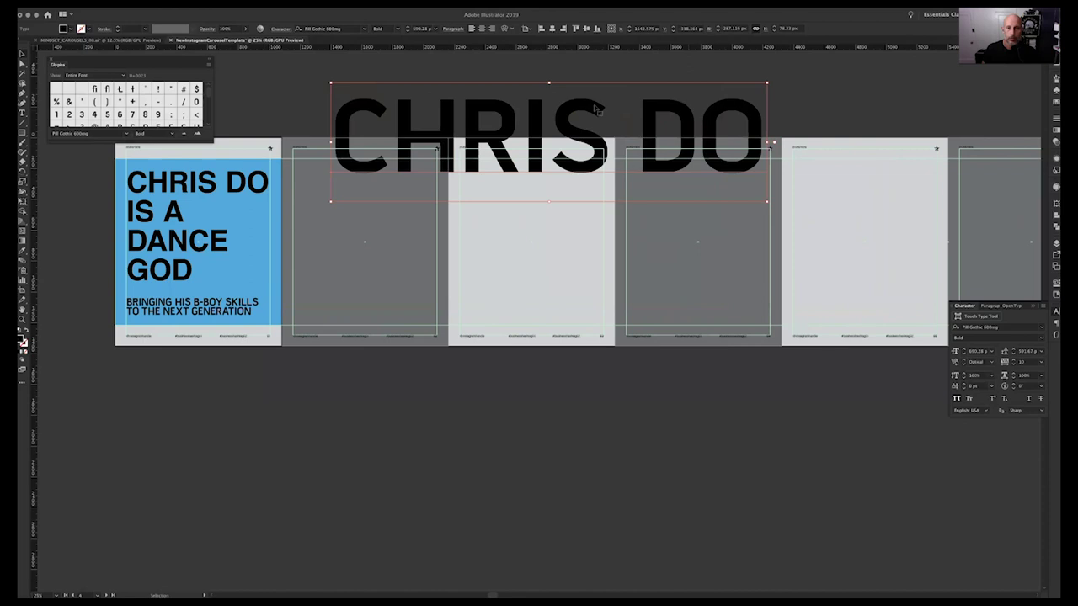
pyautogui.moveTo(772, 143); pyautogui.dragTo(687, 198)
pyautogui.click(632, 78)
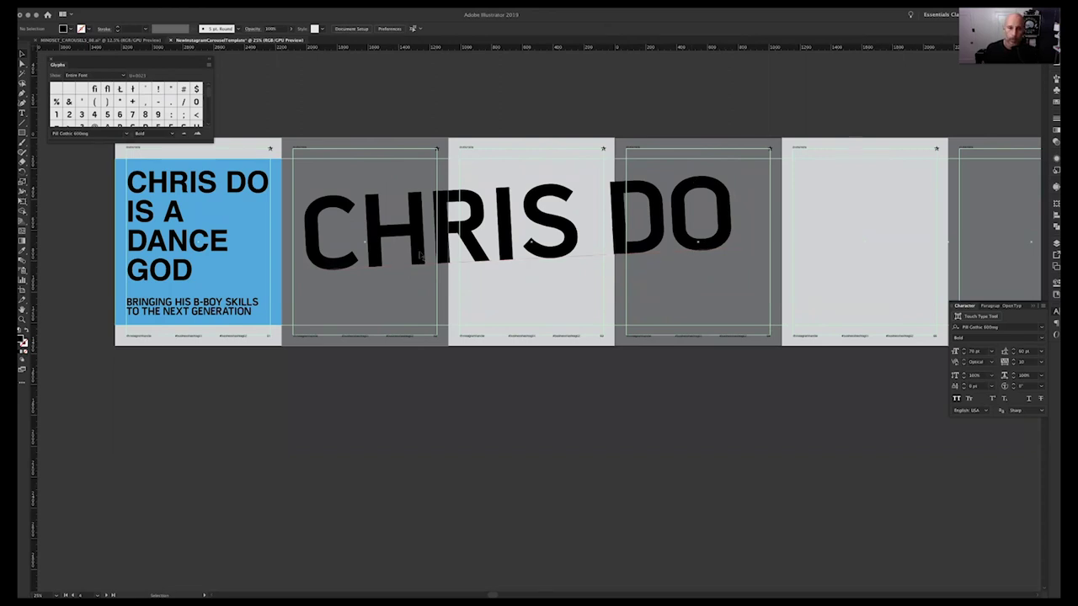
pyautogui.click(367, 273)
pyautogui.moveTo(303, 300); pyautogui.dragTo(269, 363)
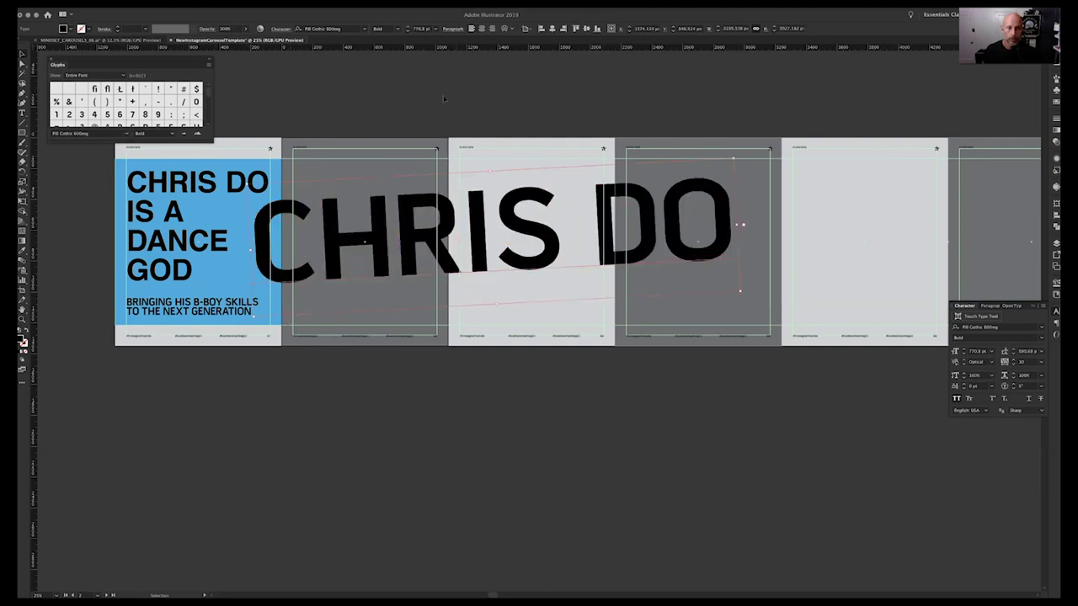
# Place a copy of the large tilted "CHRIS DO" text lower down, spanning the second to fifth artboards.
pyautogui.click(578, 230)
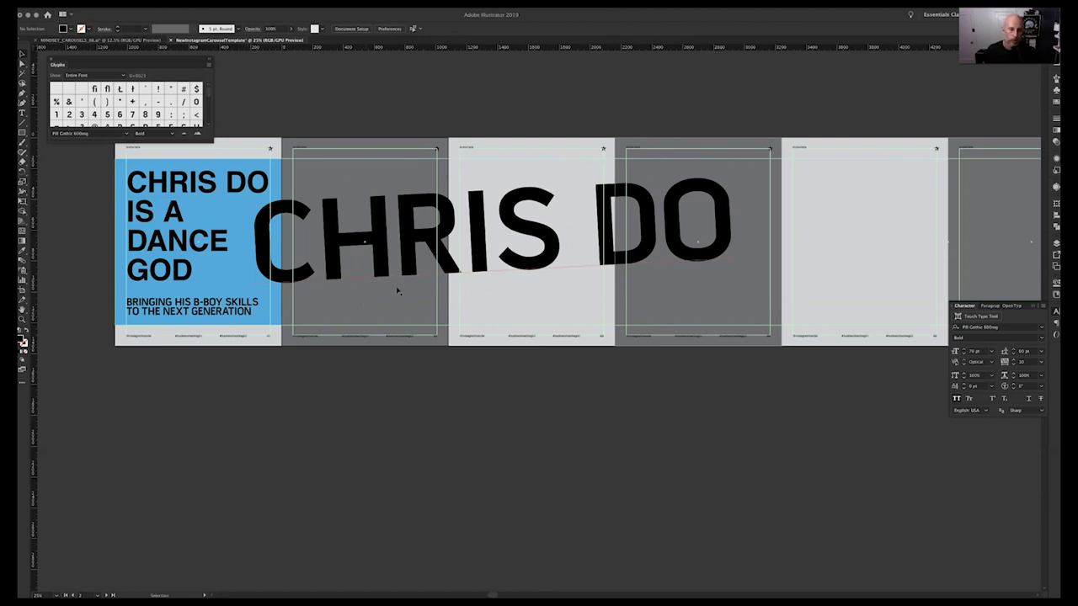
pyautogui.click(762, 294)
pyautogui.hotkey('ctrl', 'v')
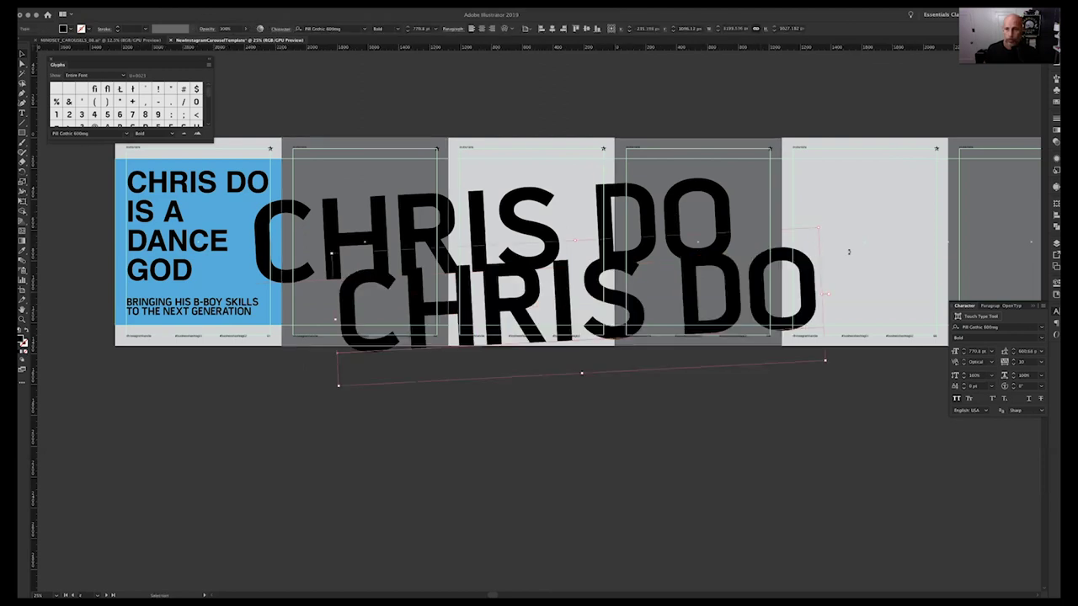
# Tilt the copied "CHRIS DO" text downward, reduce it to about 519 pt and position it across the third to fifth artboards.
pyautogui.moveTo(849, 251); pyautogui.dragTo(793, 306)
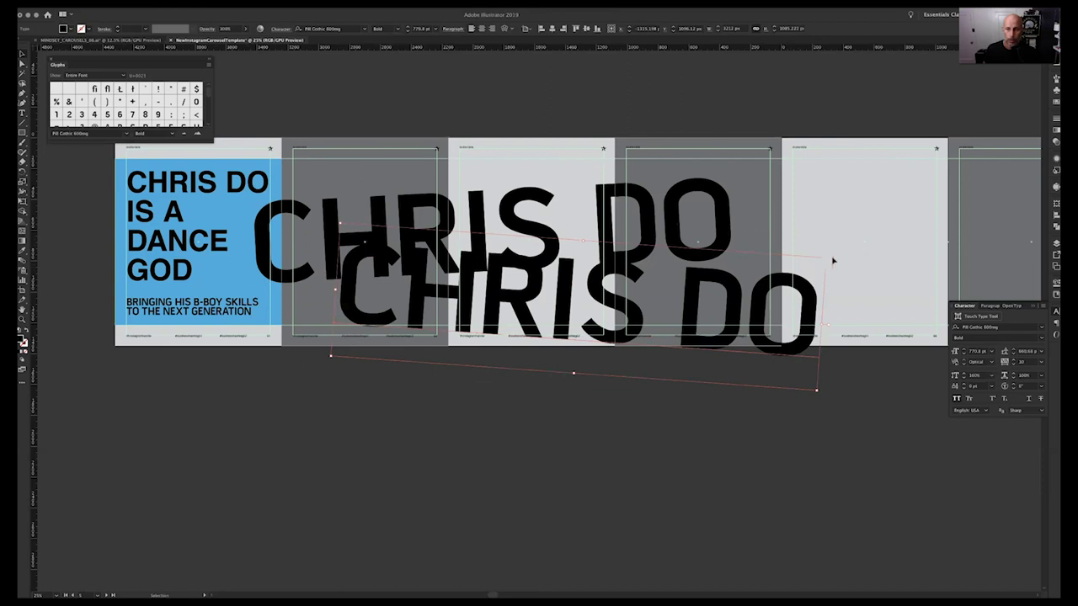
pyautogui.moveTo(822, 259); pyautogui.dragTo(659, 292)
pyautogui.moveTo(573, 318); pyautogui.dragTo(811, 296)
pyautogui.hscroll(5, 817, 318)
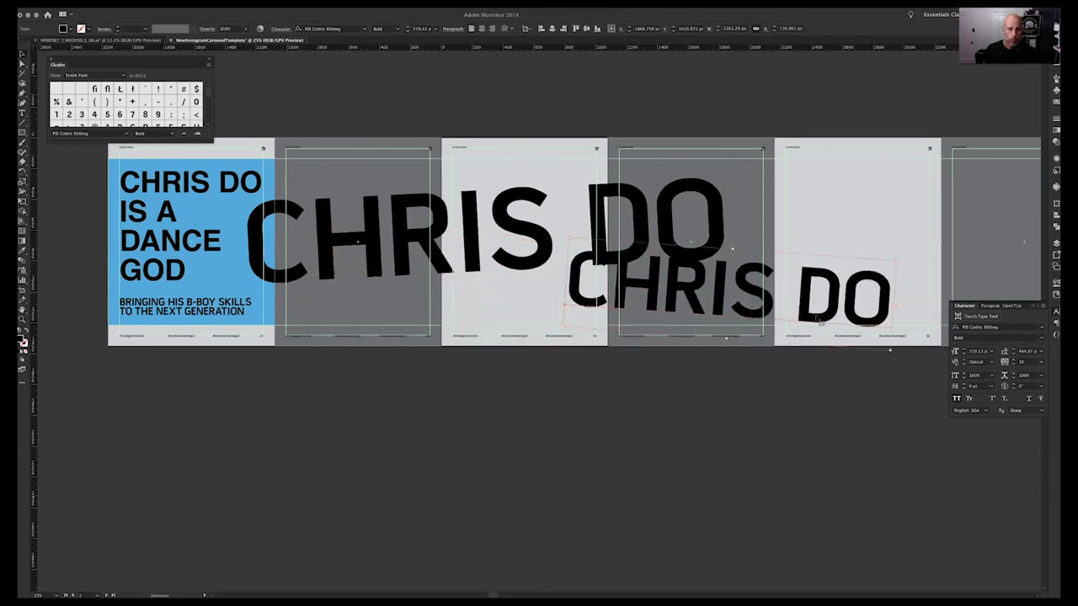
# Place a smaller "CHRIS DO" copy, about 287 pt and tilted upward, across the fifth and sixth artboards.
pyautogui.hscroll(5, 817, 319)
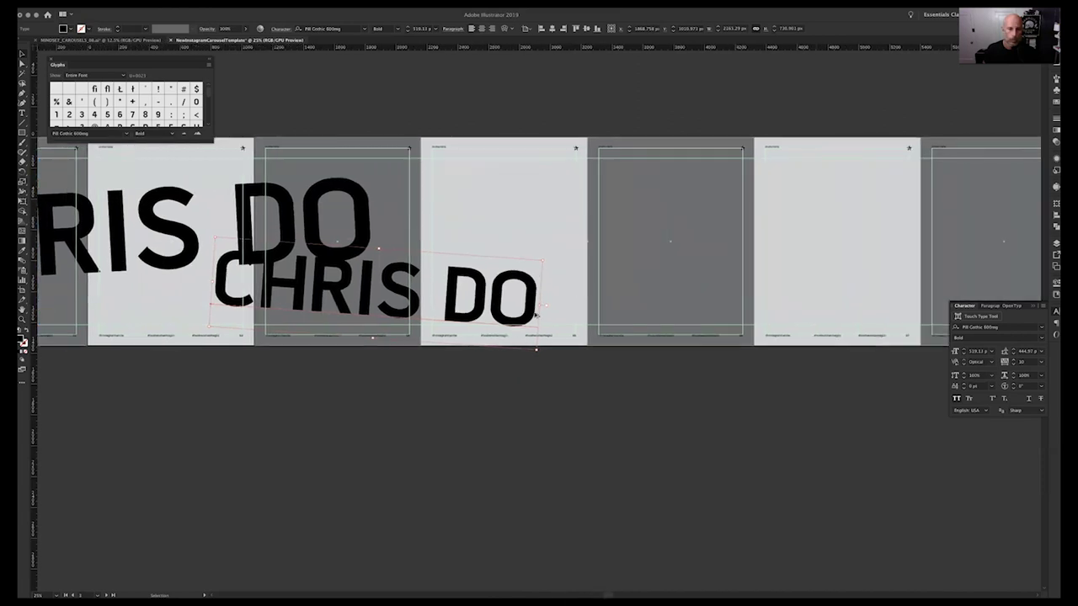
pyautogui.moveTo(518, 299); pyautogui.dragTo(640, 223)
pyautogui.moveTo(674, 282); pyautogui.dragTo(515, 220)
pyautogui.moveTo(416, 207); pyautogui.dragTo(560, 254)
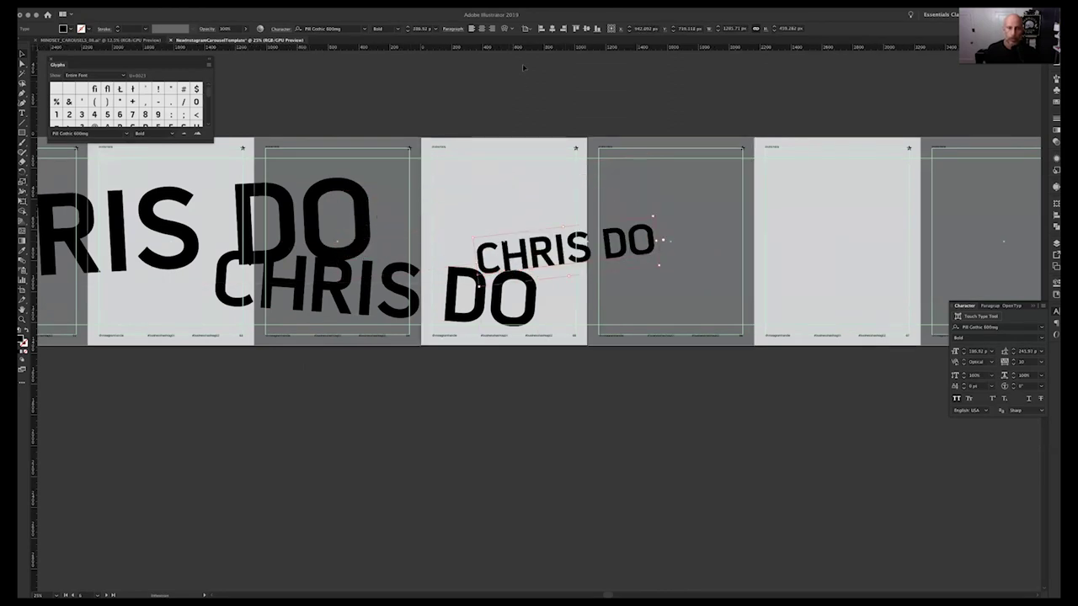
pyautogui.click(542, 96)
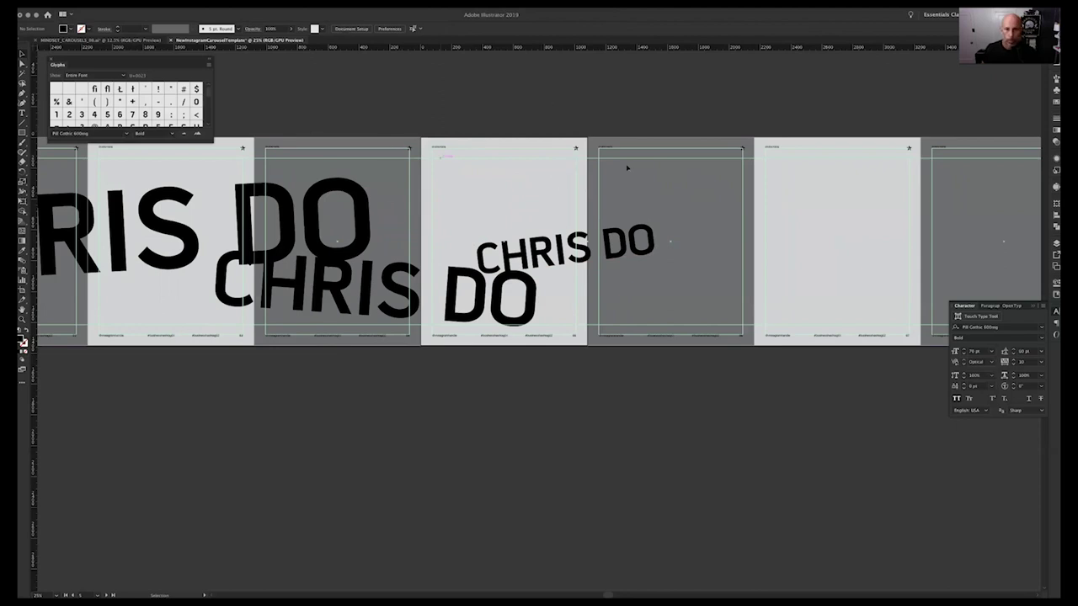
# Place the black-and-white boxing gym photo over the fifth to eighth artboards and shift it down.
pyautogui.hscroll(5, 621, 128)
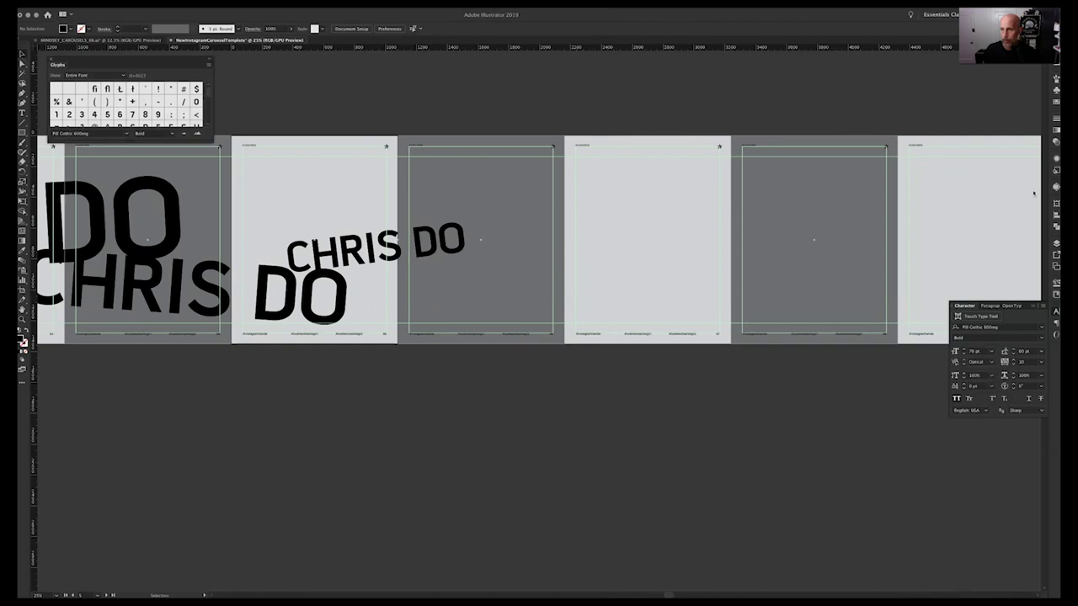
pyautogui.press('super+Tab')
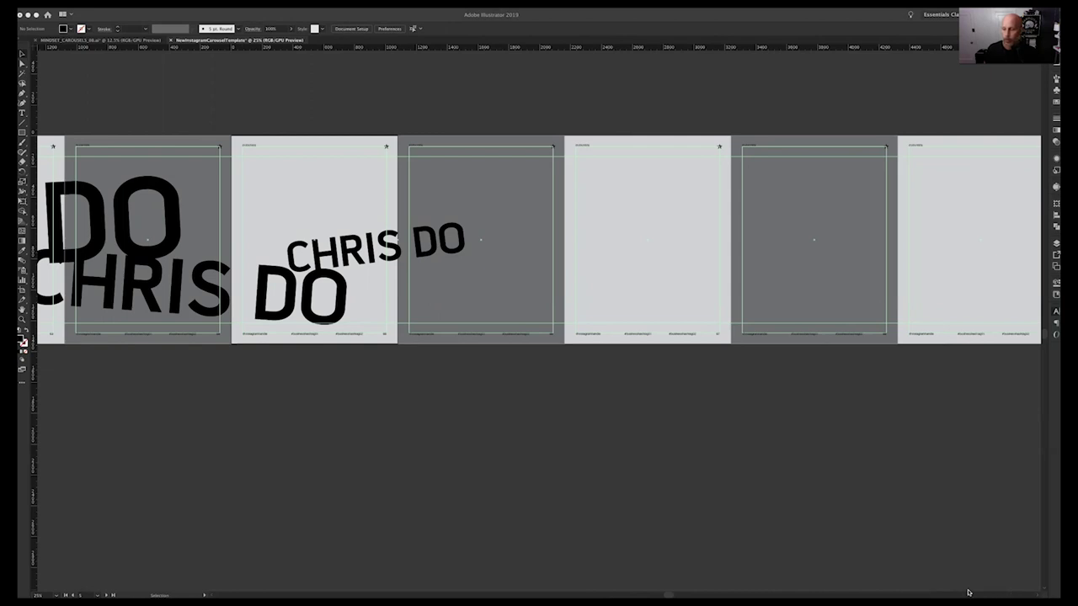
pyautogui.moveTo(1025, 185); pyautogui.dragTo(551, 238)
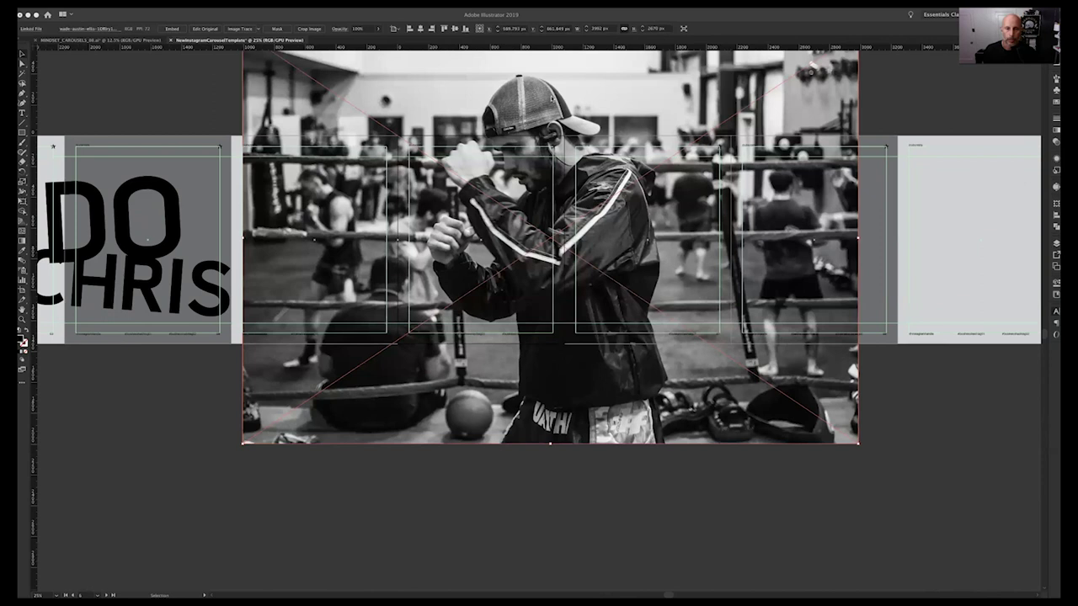
pyautogui.click(669, 491)
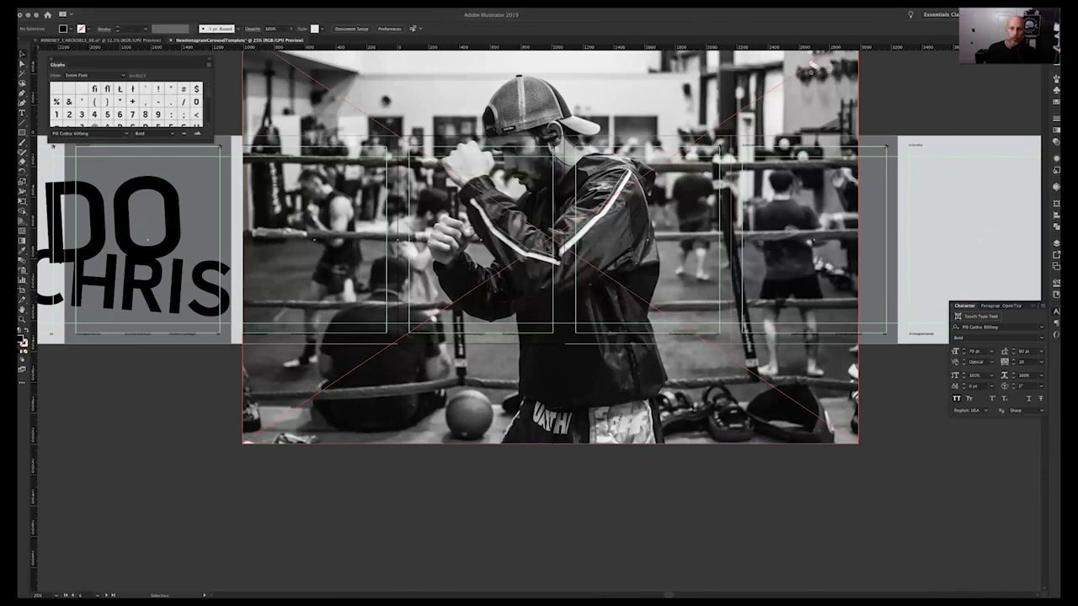
pyautogui.moveTo(552, 244); pyautogui.dragTo(556, 319)
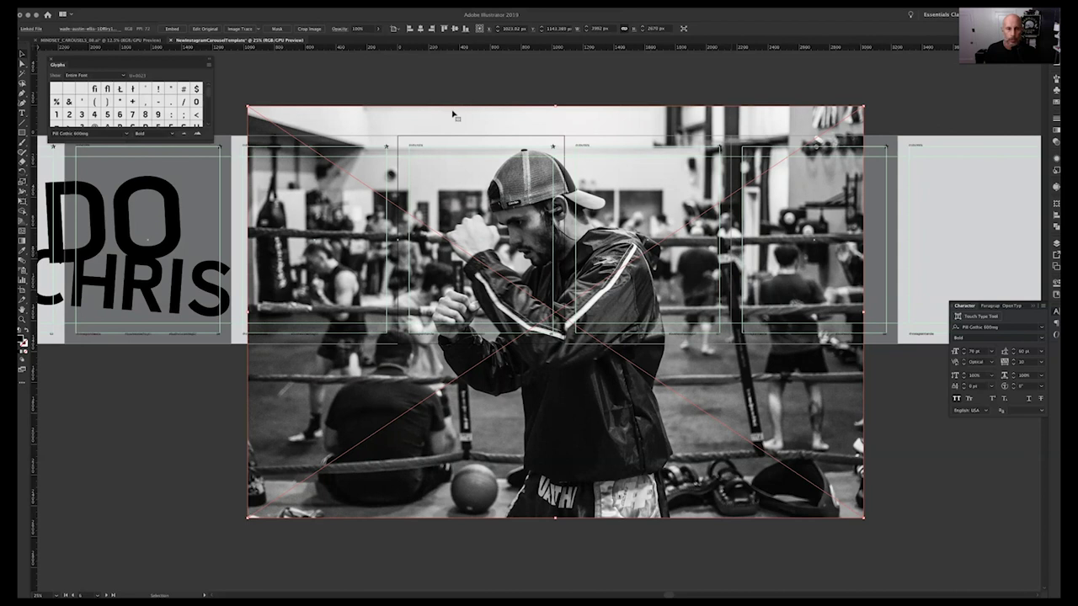
# Send the boxing photo behind the text, scale it to about 3388 px wide and align its left edge with the fifth artboard.
pyautogui.press('super+shift+a')
pyautogui.moveTo(863, 517); pyautogui.dragTo(788, 459)
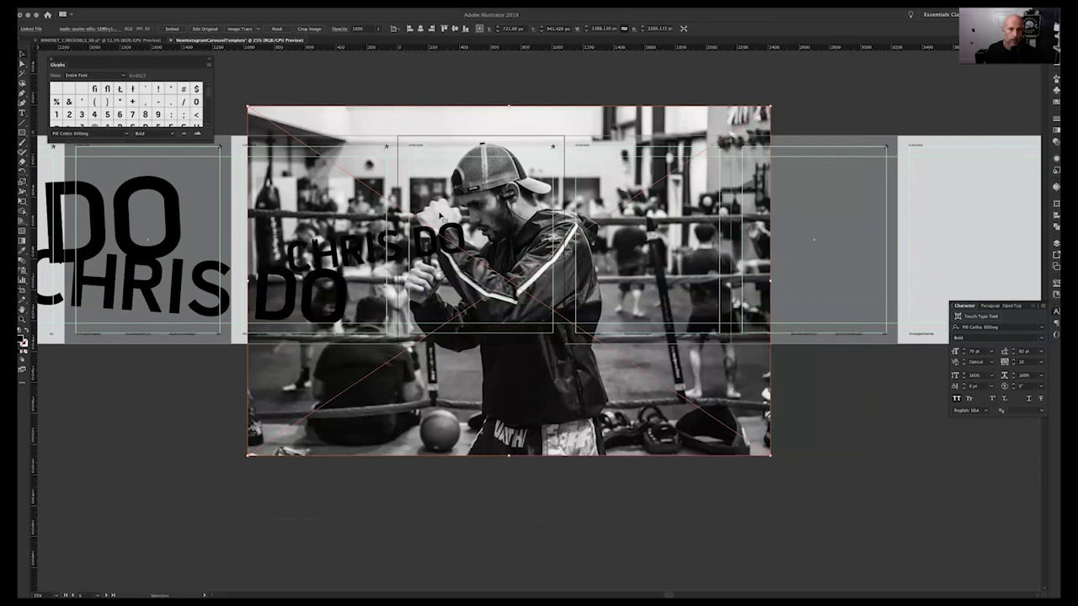
pyautogui.click(381, 100)
pyautogui.moveTo(352, 127); pyautogui.dragTo(335, 157)
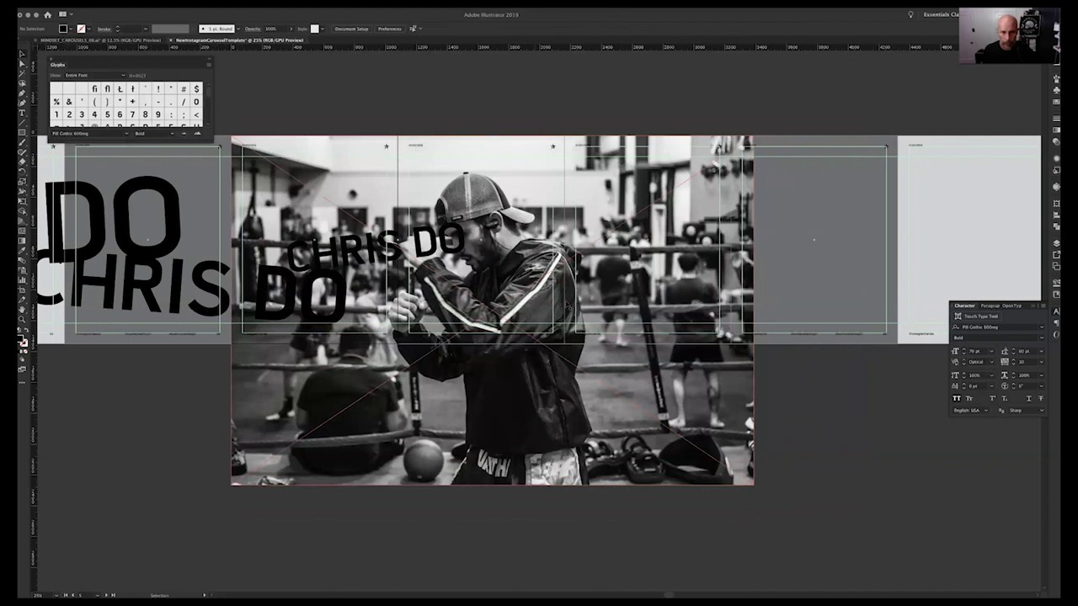
pyautogui.moveTo(630, 392); pyautogui.dragTo(621, 338)
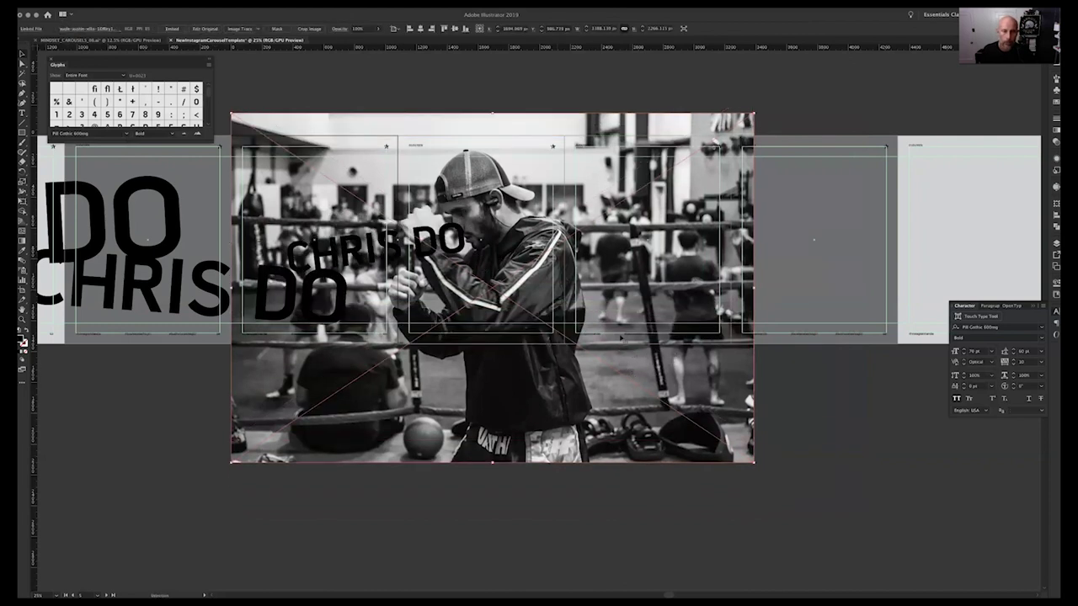
# Delete the boxing photo and place the photo of the dancer in the denim jacket on the artboards instead.
pyautogui.press('Delete')
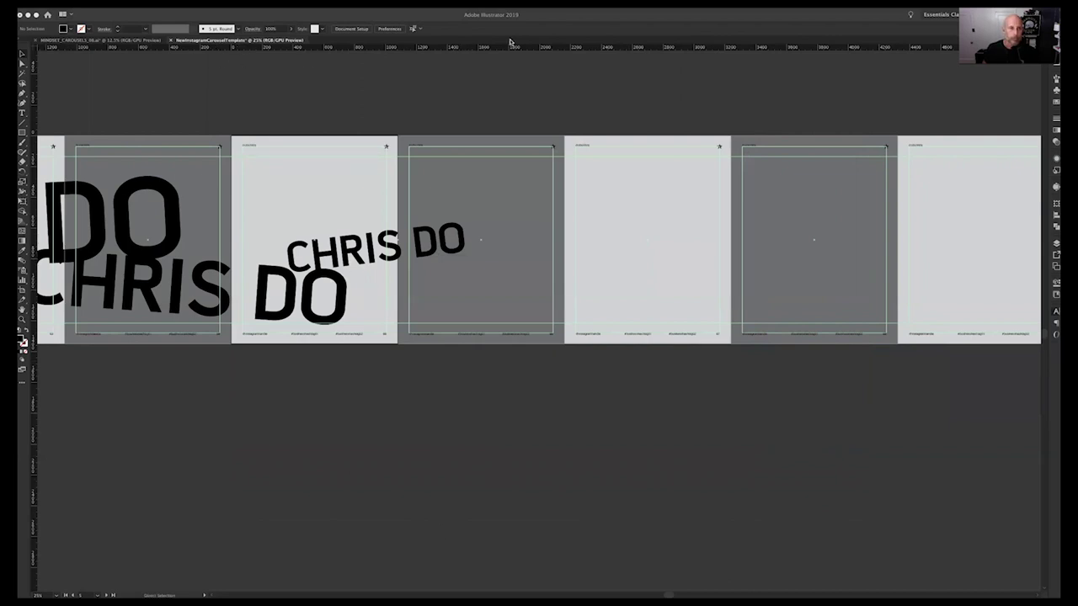
pyautogui.press('f')
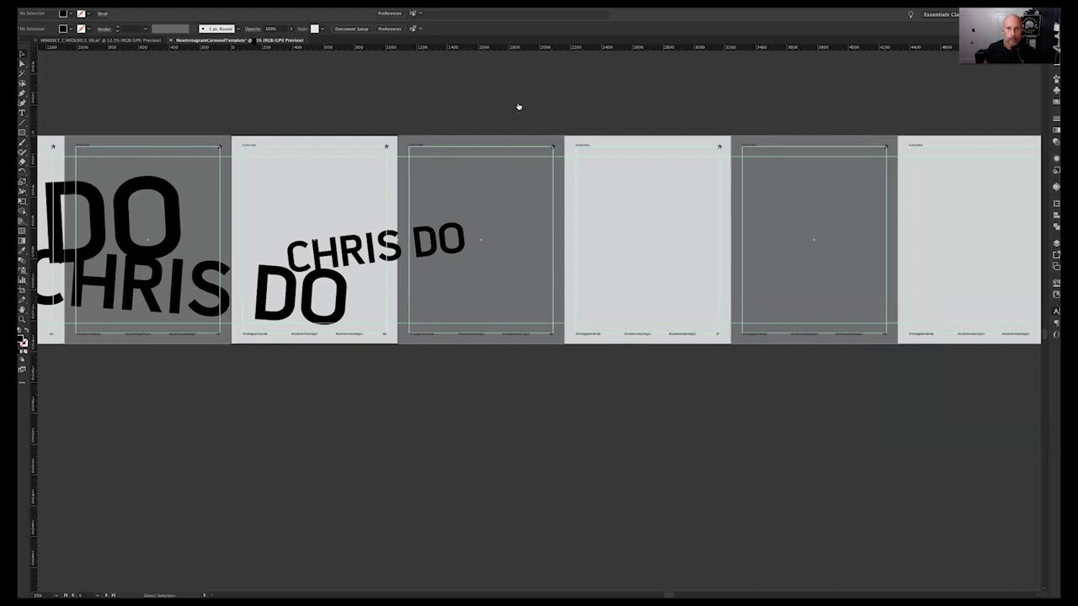
pyautogui.press('super+Tab')
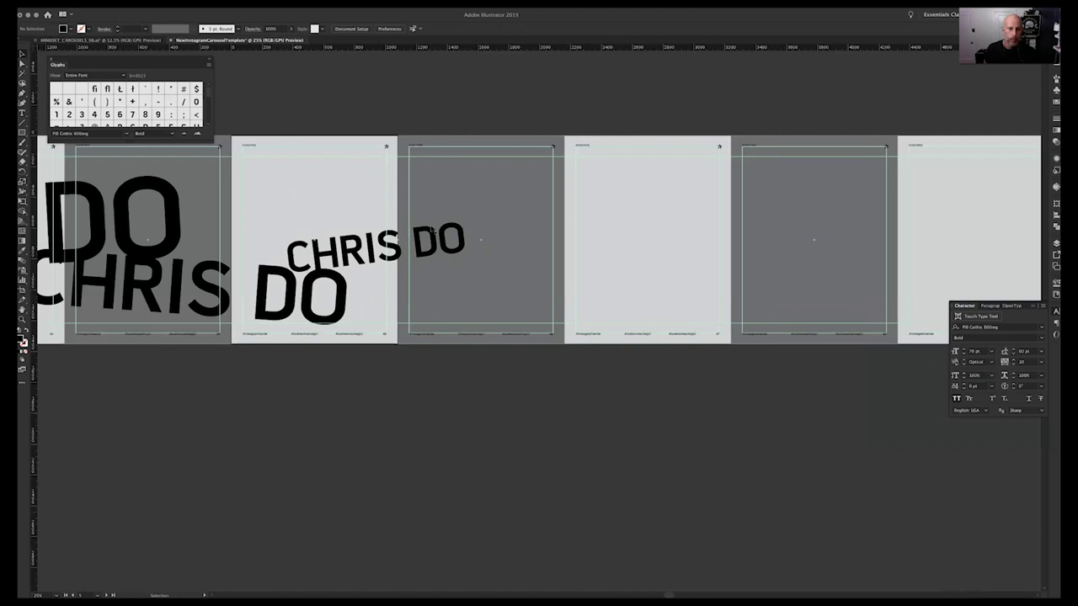
pyautogui.moveTo(431, 228); pyautogui.dragTo(420, 219)
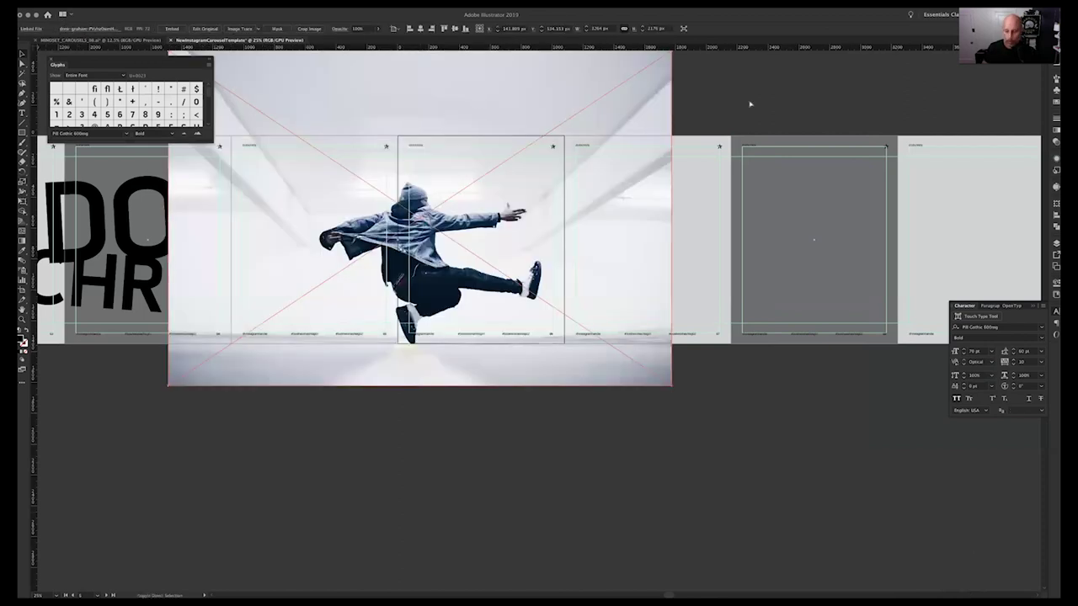
# Send the dancer photo behind the text and move it over the first three artboards, flush with the first artboard's left edge.
pyautogui.hotkey('ctrl', 'shift', '[')
pyautogui.moveTo(581, 197); pyautogui.dragTo(457, 197)
pyautogui.moveTo(367, 112); pyautogui.dragTo(560, 143)
pyautogui.moveTo(490, 145); pyautogui.dragTo(545, 145)
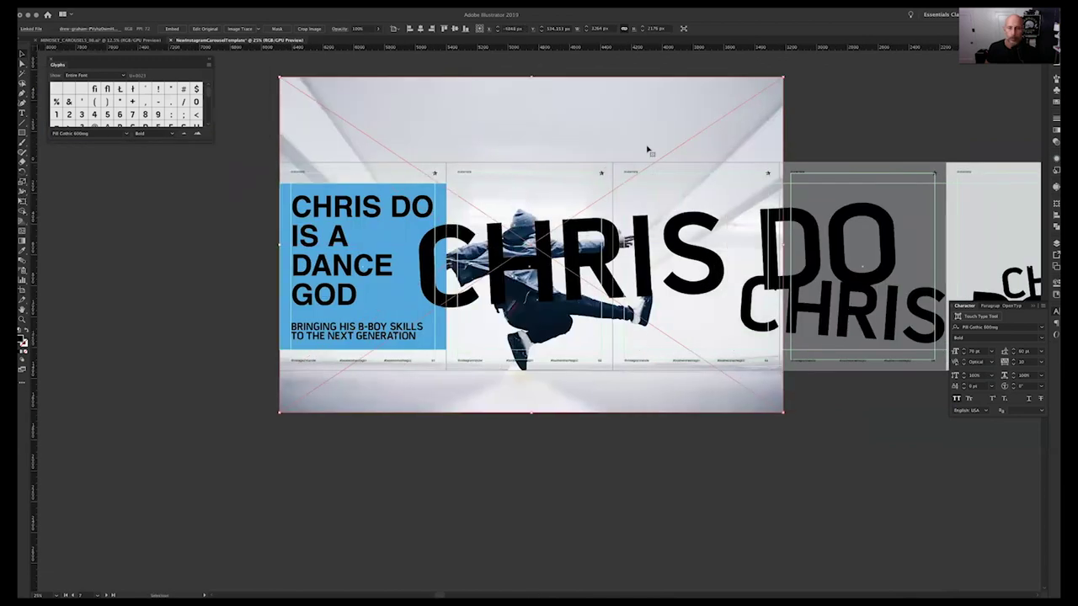
# Delete the blue square behind the headline on the first artboard.
pyautogui.click(875, 109)
pyautogui.click(281, 238)
pyautogui.press('Delete')
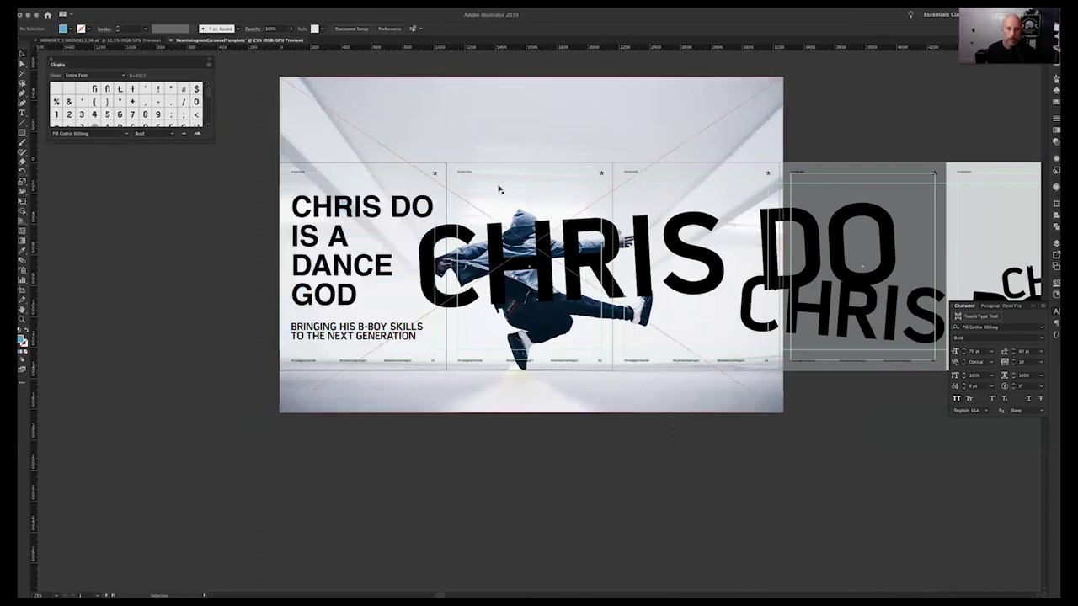
# Try the Screen blending mode on the largest "CHRIS DO" text over the dancer photo, then set it to Overlay.
pyautogui.hscroll(5, 571, 204)
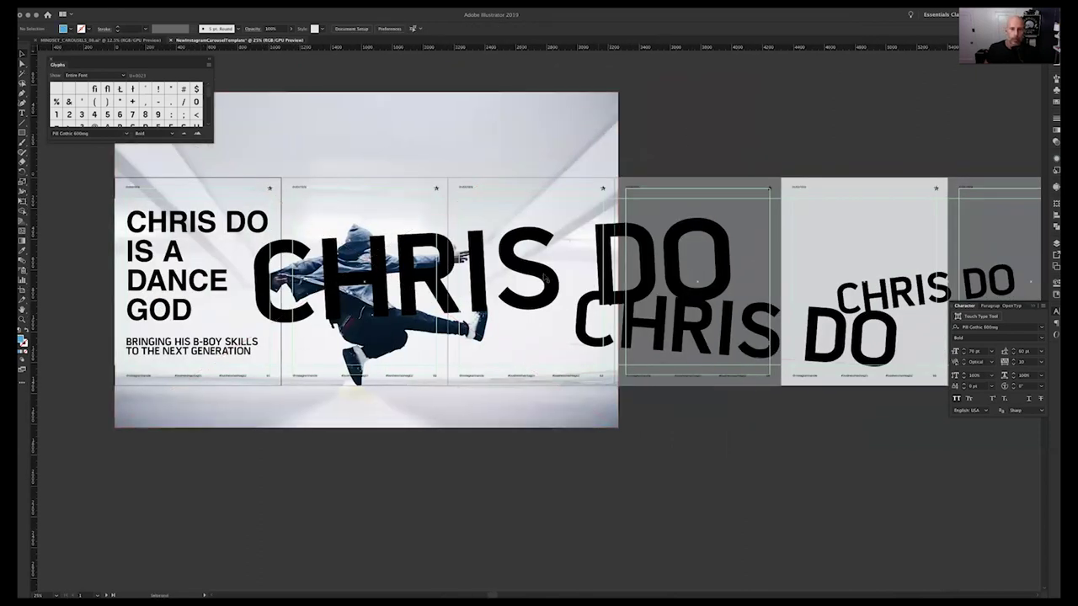
pyautogui.click(494, 340)
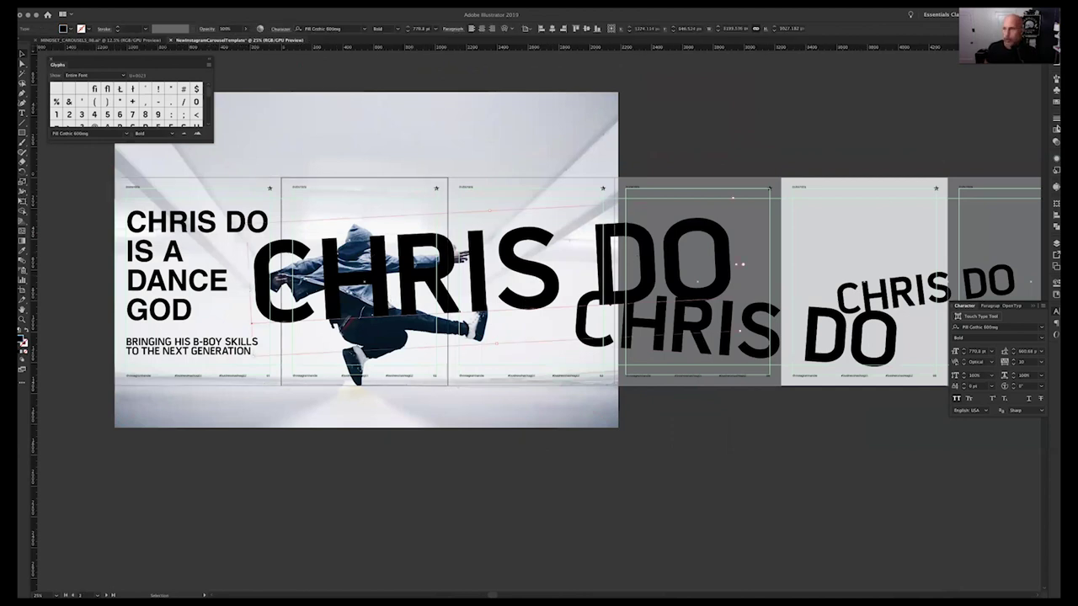
pyautogui.click(1057, 145)
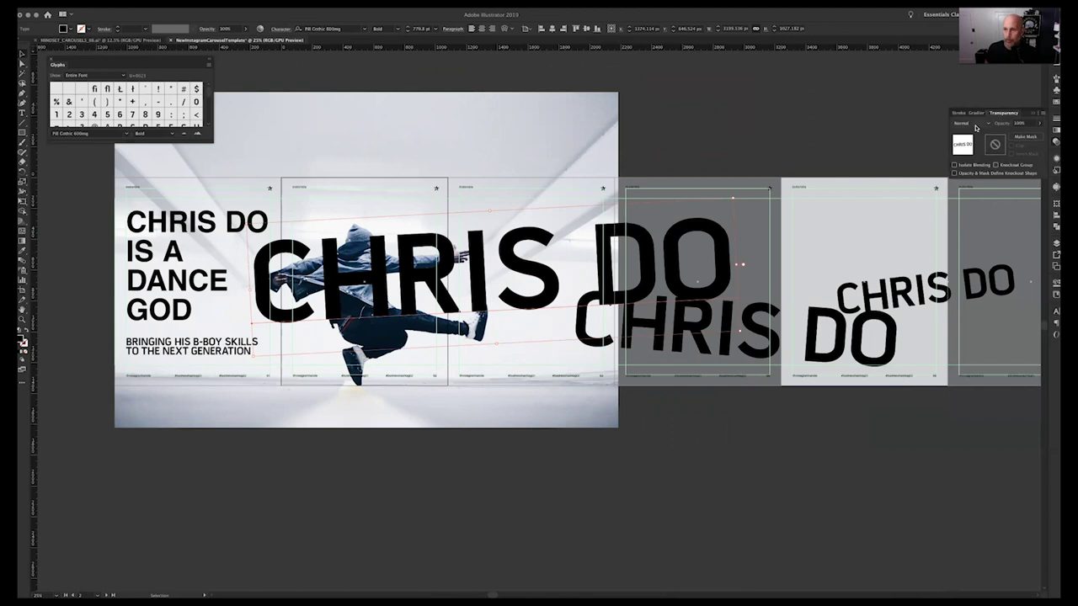
pyautogui.click(968, 123)
pyautogui.click(970, 182)
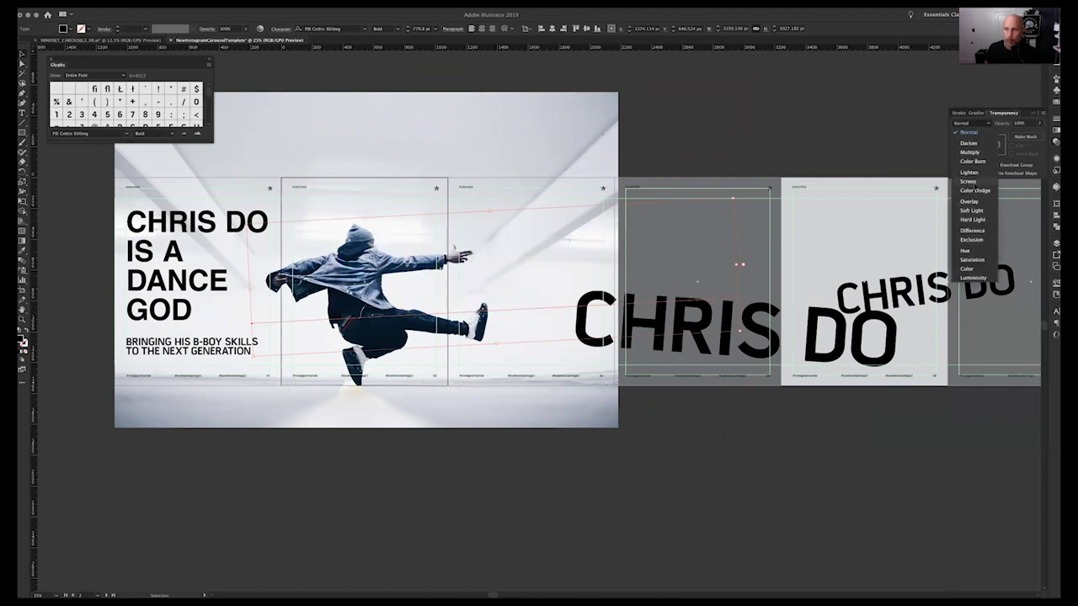
pyautogui.click(971, 123)
pyautogui.click(969, 202)
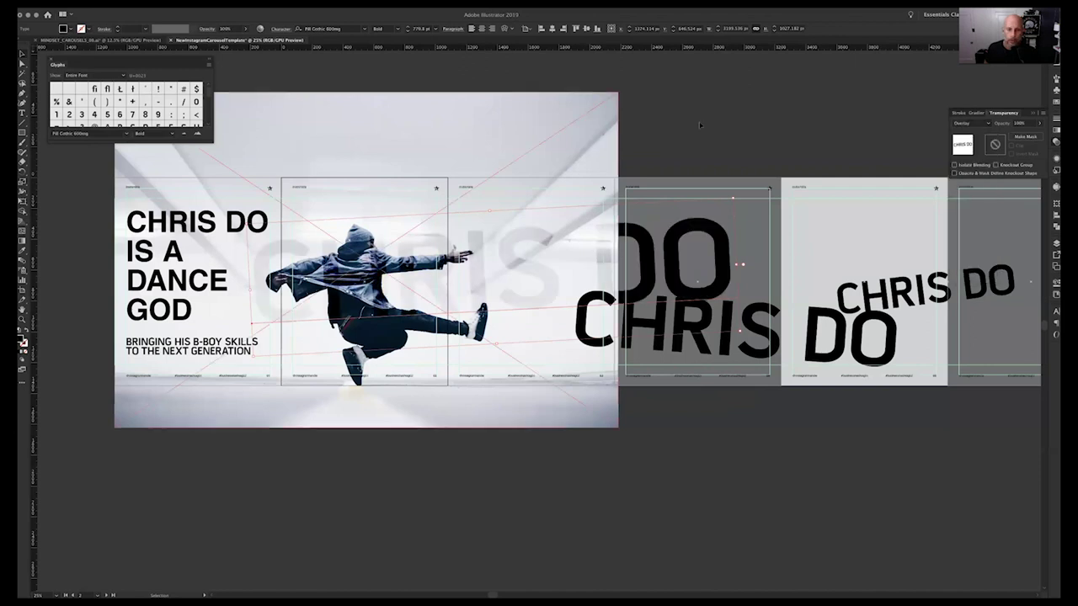
# Strengthen the Overlay effect of the largest "CHRIS DO" text so the letters appear darker over the dancer photo.
pyautogui.click(630, 140)
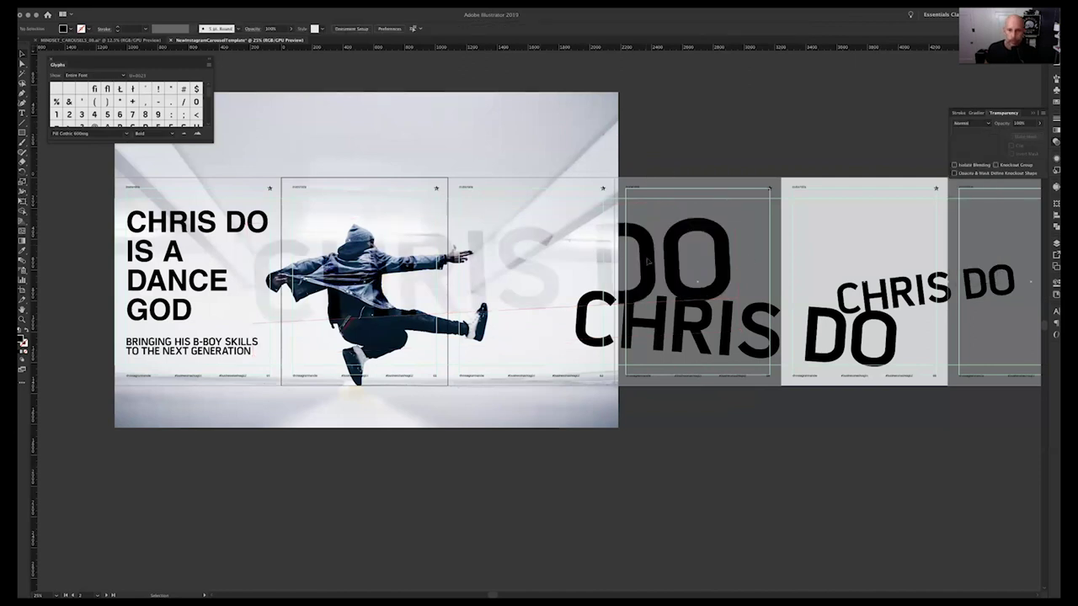
pyautogui.click(650, 262)
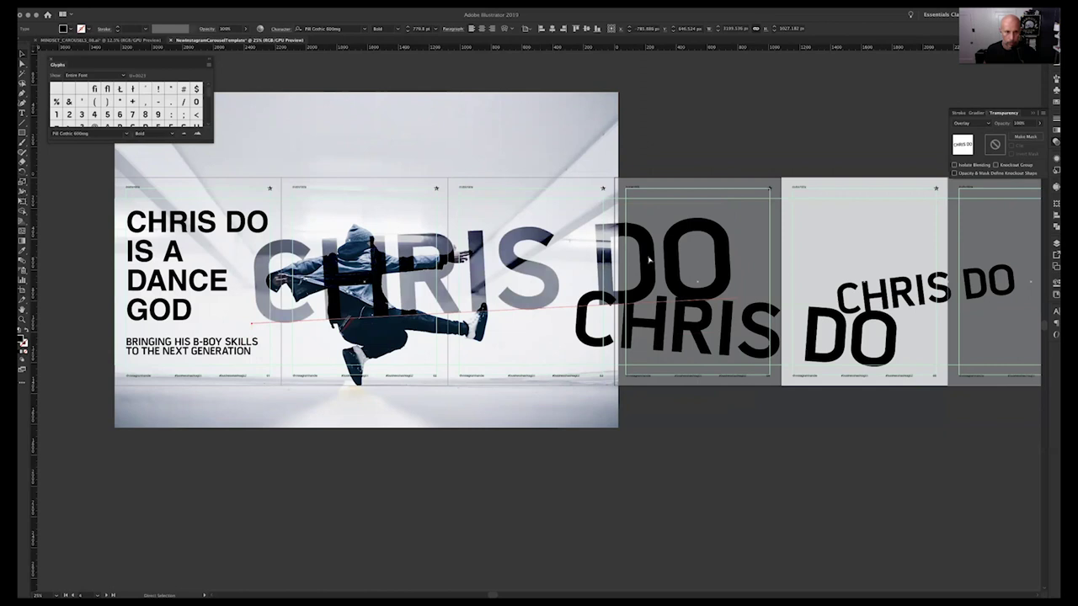
pyautogui.press('v')
pyautogui.press('super+shift+a')
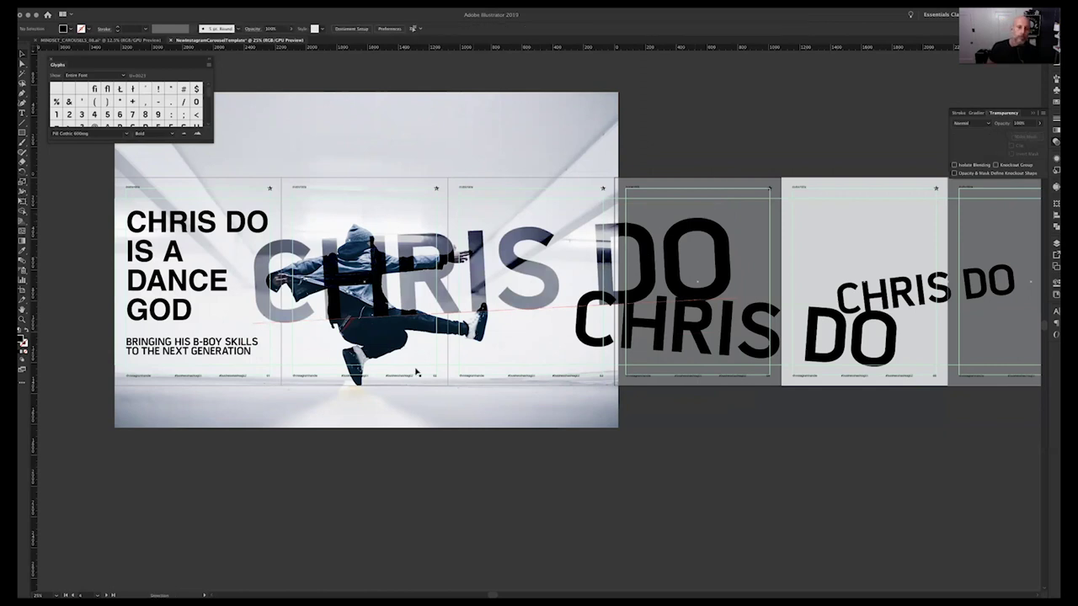
# Move the dancer photo up and scale it to about 3240 px wide so its right edge meets the third artboard's edge.
pyautogui.moveTo(421, 392); pyautogui.dragTo(421, 359)
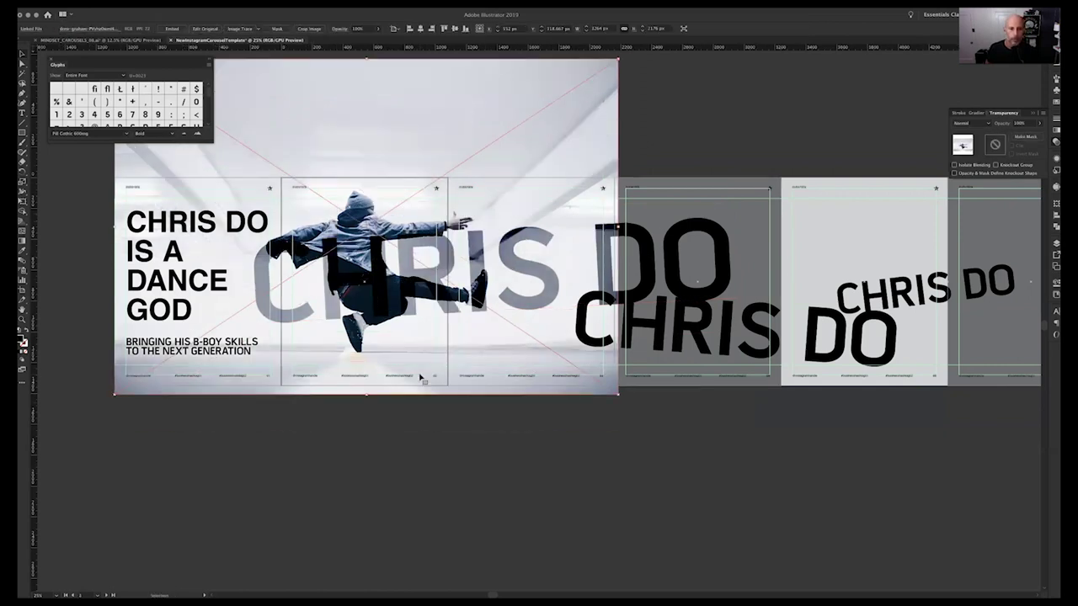
pyautogui.press('super+shift+a')
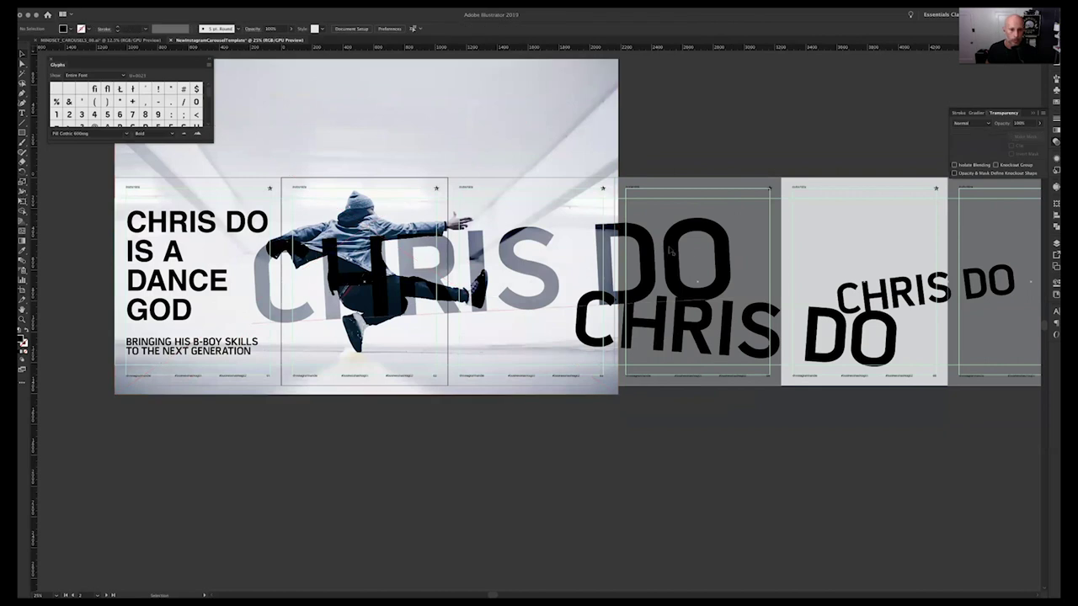
pyautogui.click(614, 147)
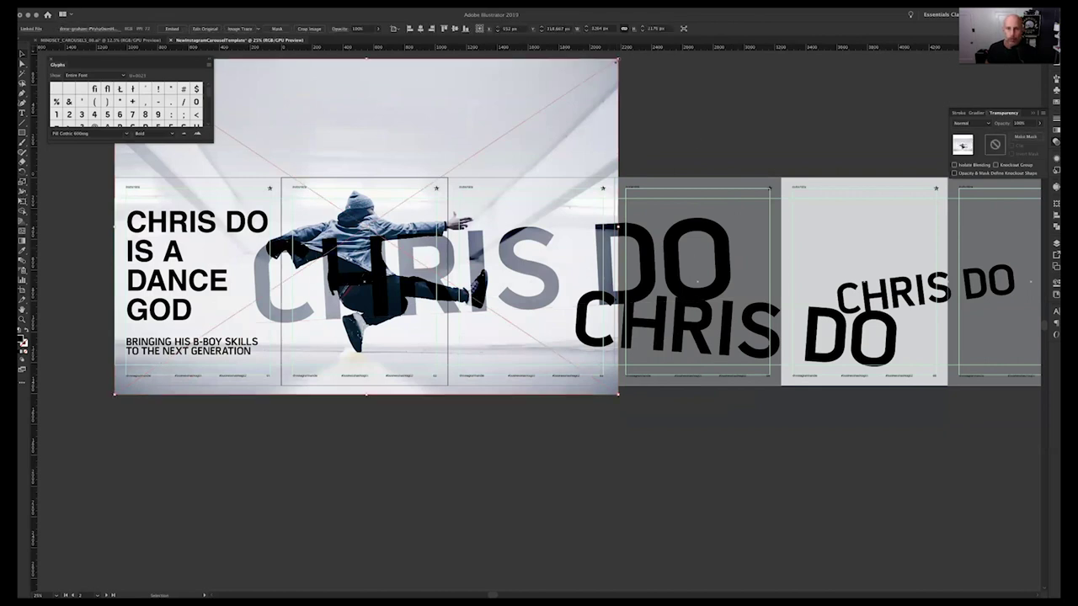
pyautogui.moveTo(616, 62); pyautogui.dragTo(614, 61)
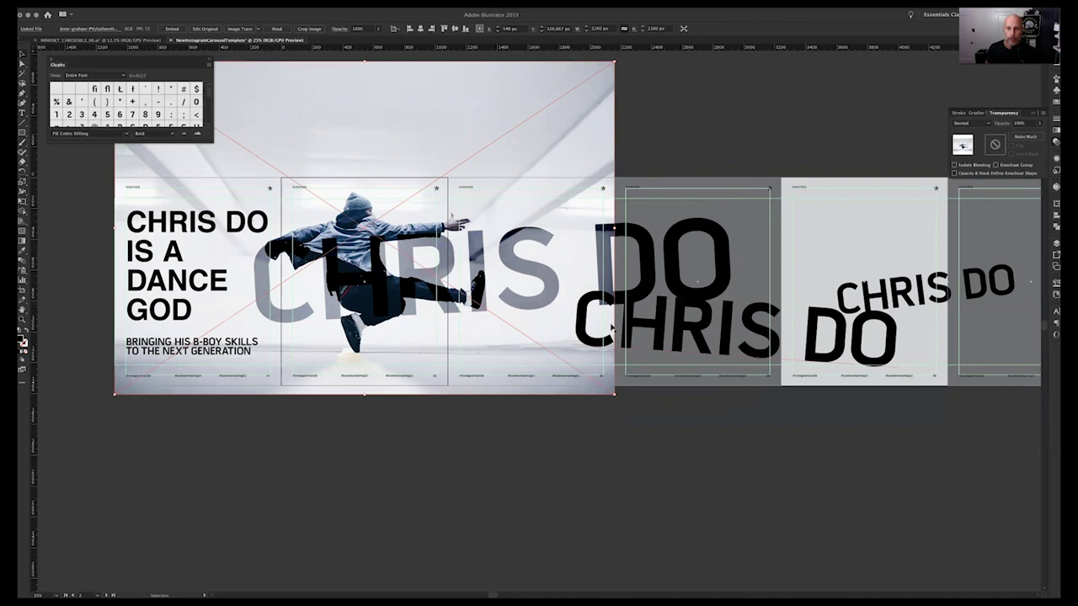
pyautogui.click(670, 143)
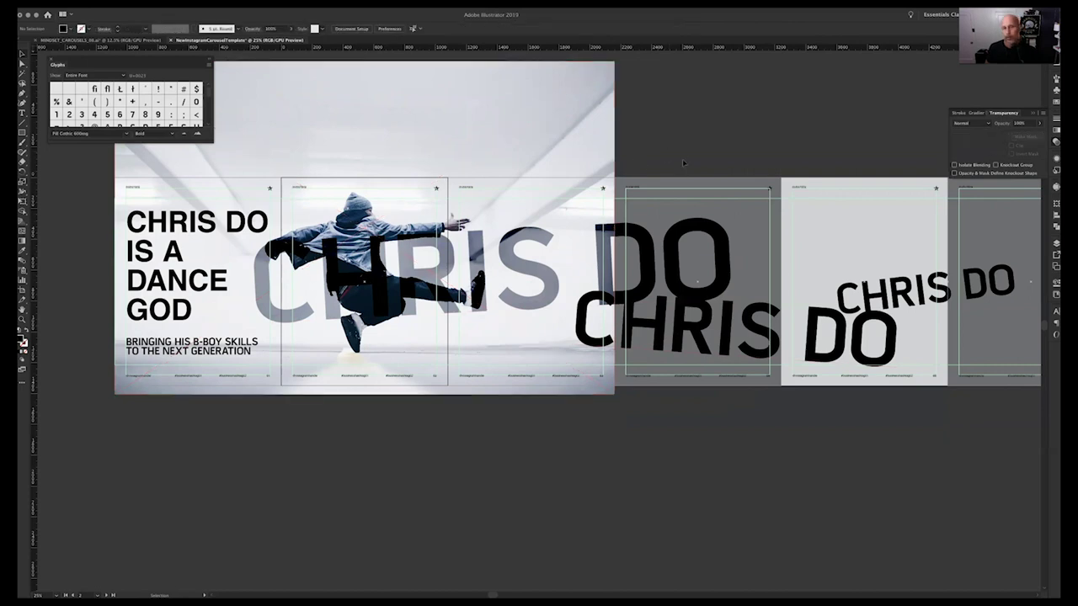
pyautogui.scroll(2, 591, 196)
pyautogui.hscroll(2, 592, 196)
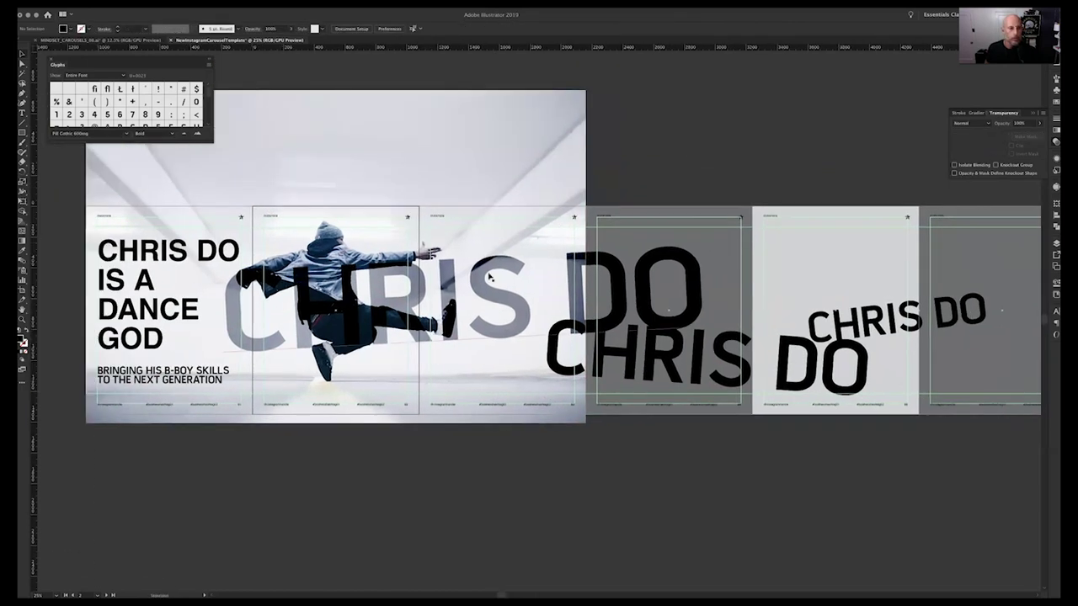
pyautogui.hscroll(3, 488, 414)
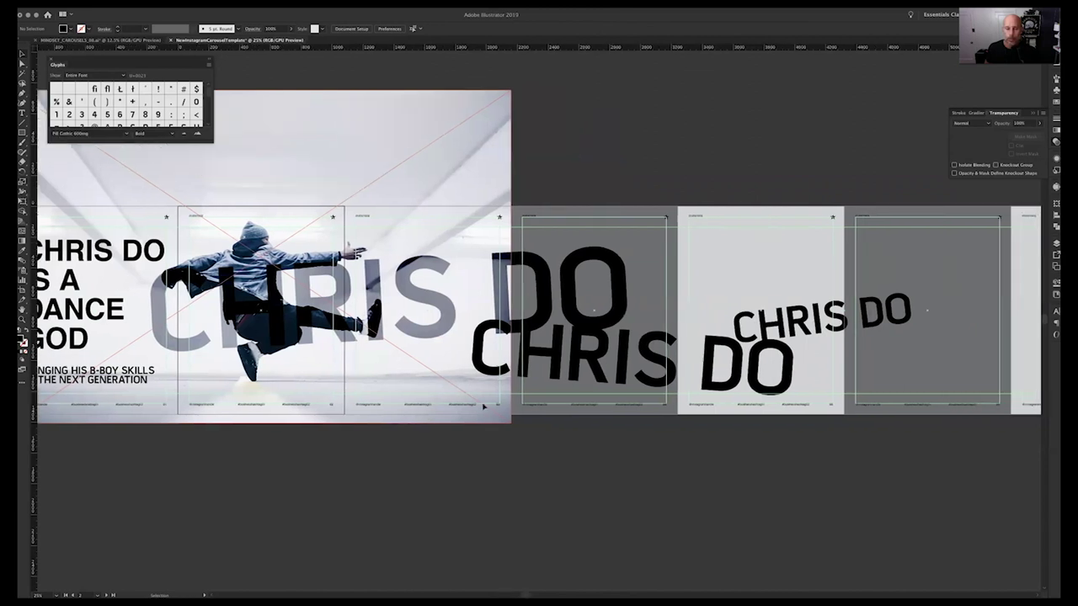
pyautogui.hscroll(2, 488, 415)
pyautogui.hscroll(8, 703, 323)
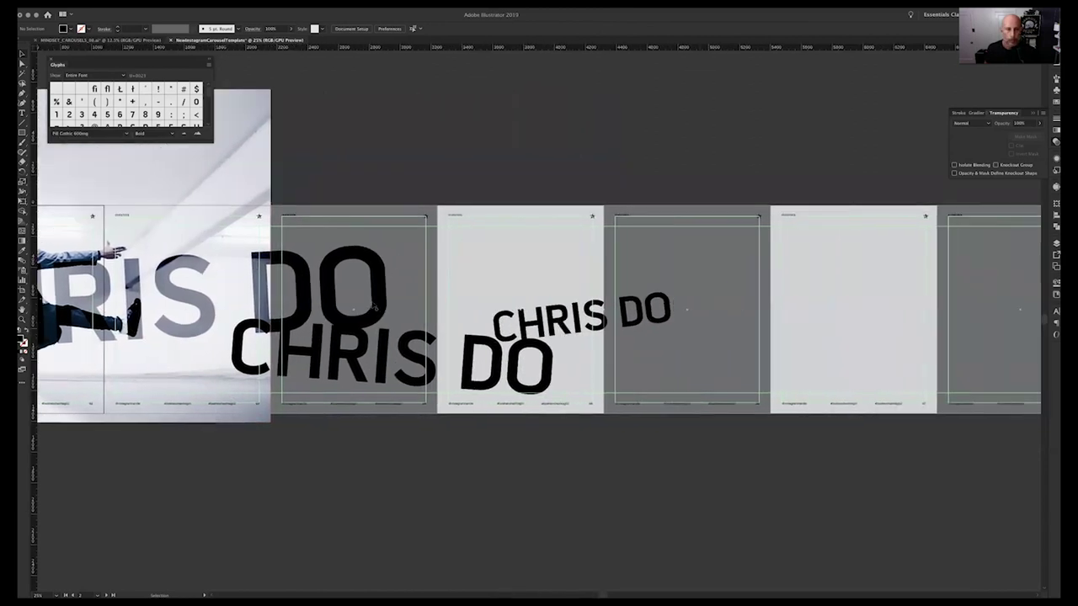
# Duplicate the dancer photo, scaled to about 1082 px wide, and place the copy over the fifth artboard's top edge.
pyautogui.moveTo(195, 196); pyautogui.dragTo(731, 283)
pyautogui.moveTo(658, 327); pyautogui.dragTo(531, 432)
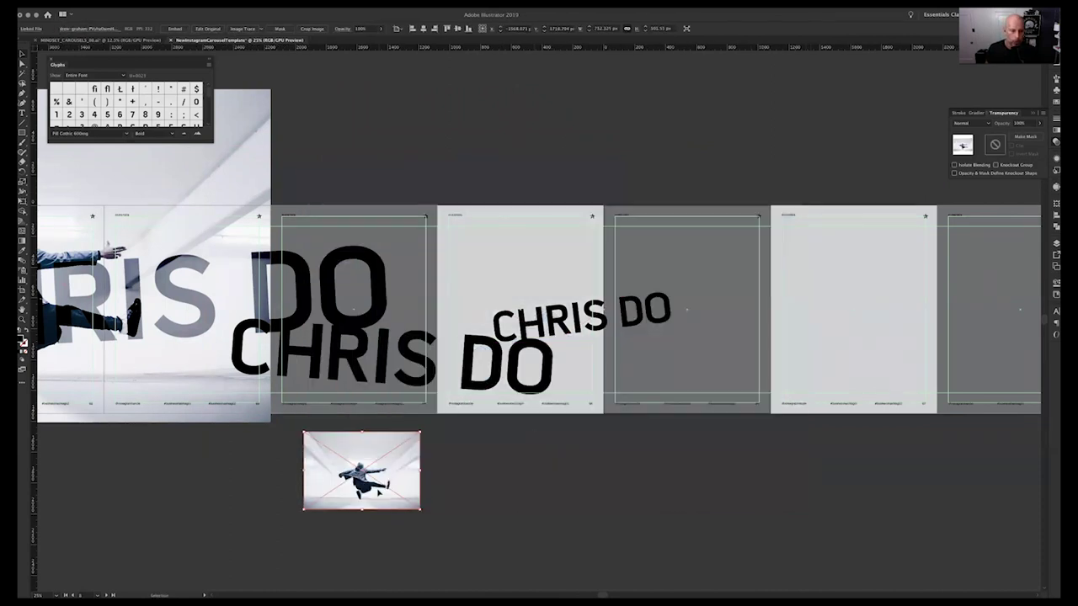
pyautogui.moveTo(379, 504); pyautogui.dragTo(438, 466)
pyautogui.click(446, 473)
pyautogui.moveTo(362, 446); pyautogui.dragTo(363, 440)
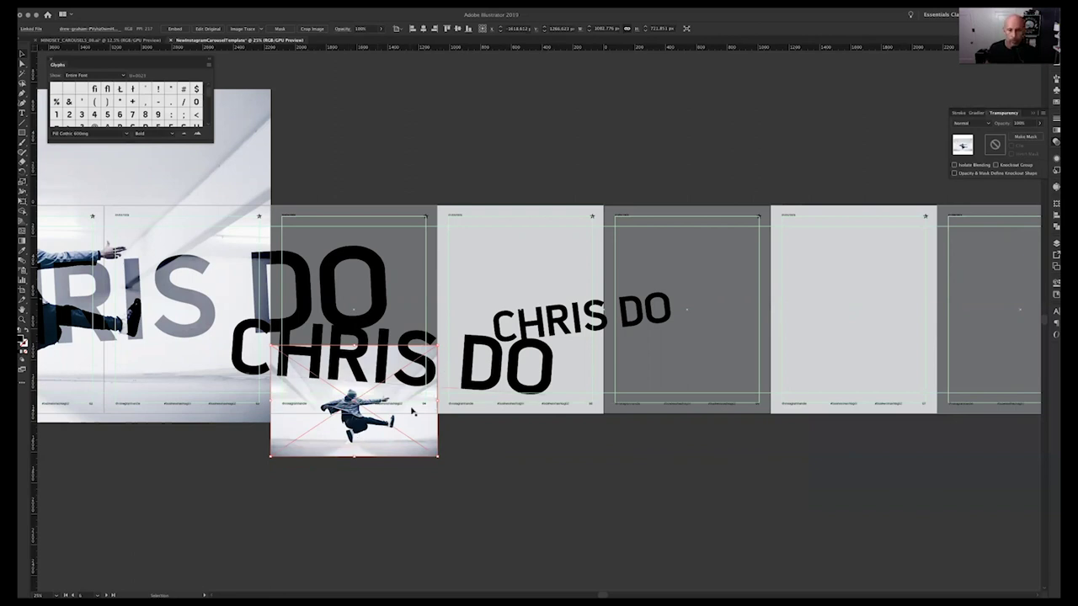
pyautogui.moveTo(398, 456); pyautogui.dragTo(555, 246)
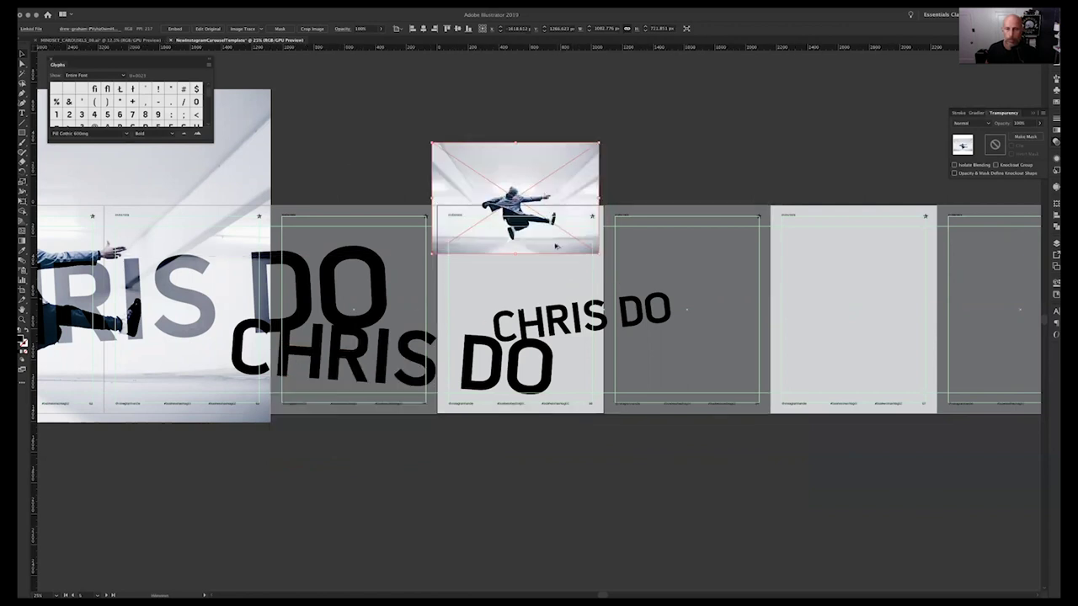
# Trace the dancer's silhouette in the small photo freehand with the Pencil tool.
pyautogui.scroll(5, 556, 246)
pyautogui.moveTo(554, 320); pyautogui.dragTo(738, 529)
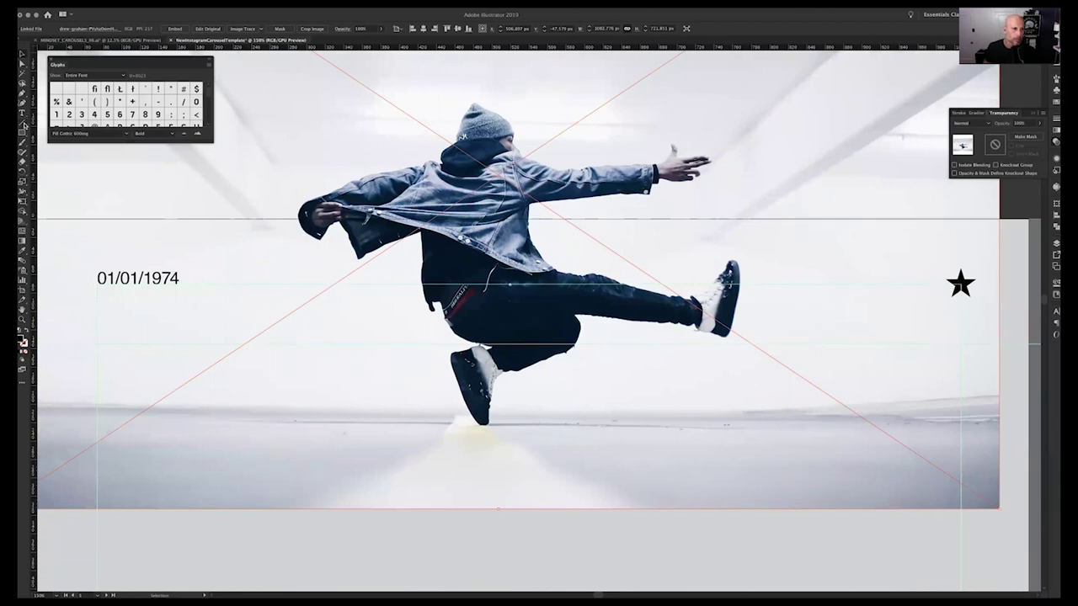
pyautogui.click(23, 112)
pyautogui.click(23, 142)
pyautogui.click(22, 154)
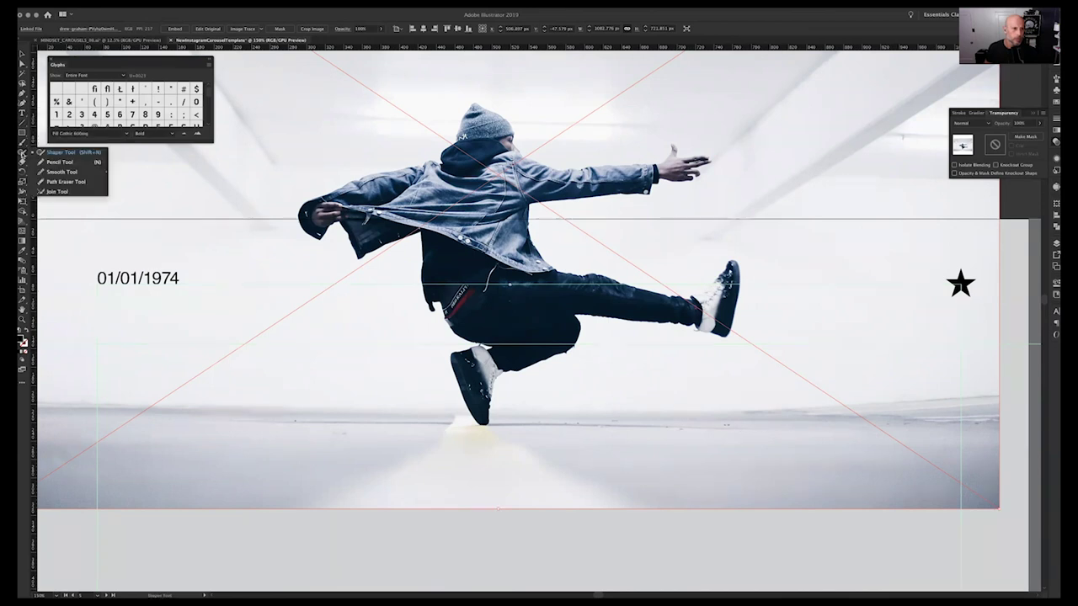
pyautogui.click(62, 162)
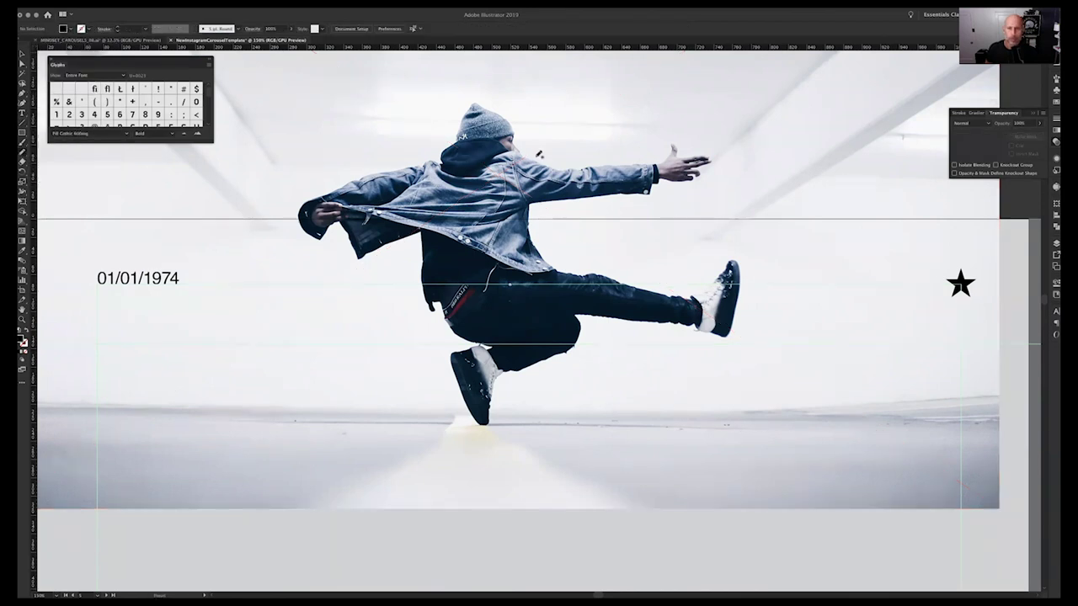
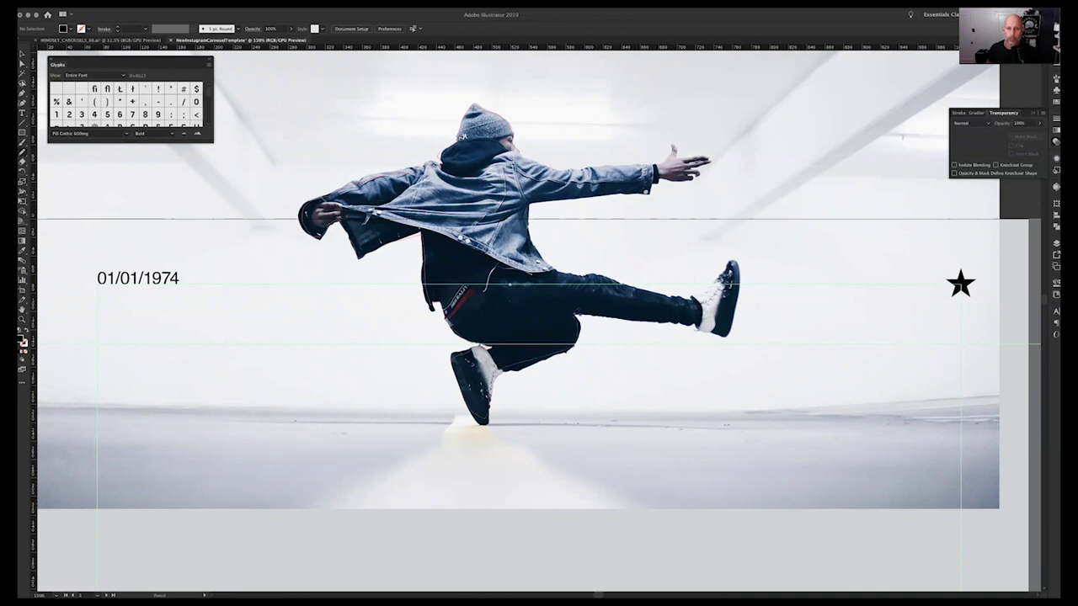
pyautogui.moveTo(583, 315); pyautogui.dragTo(698, 324)
pyautogui.moveTo(517, 151); pyautogui.dragTo(513, 139)
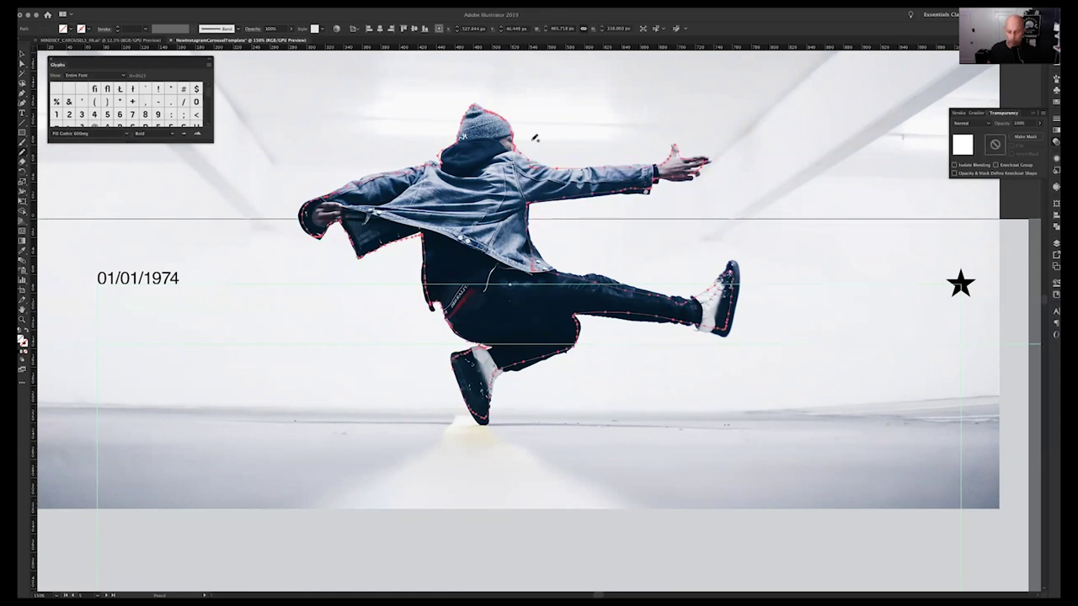
# Try to select the end anchors of the traced outline beside the dancer's face.
pyautogui.press('v')
pyautogui.click(539, 133)
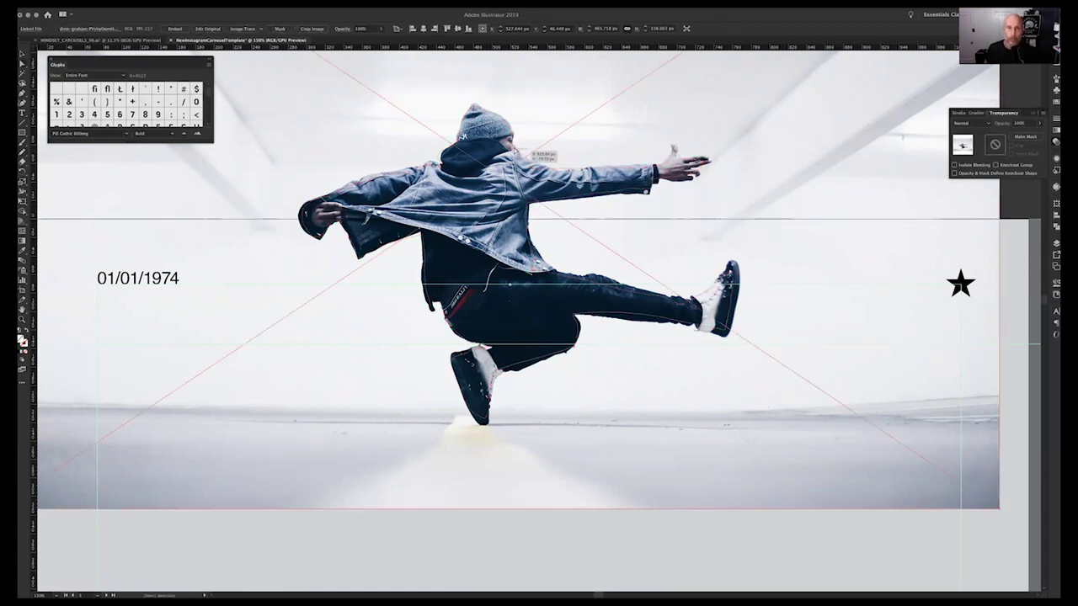
pyautogui.moveTo(546, 126); pyautogui.dragTo(544, 130)
pyautogui.press('super+z')
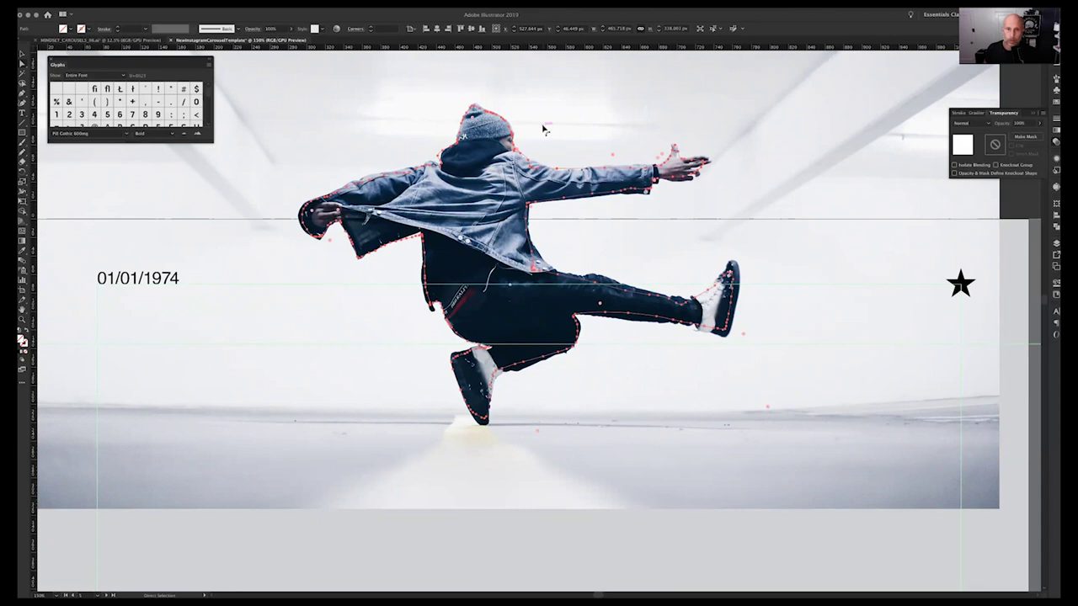
pyautogui.click(536, 130)
pyautogui.click(516, 149)
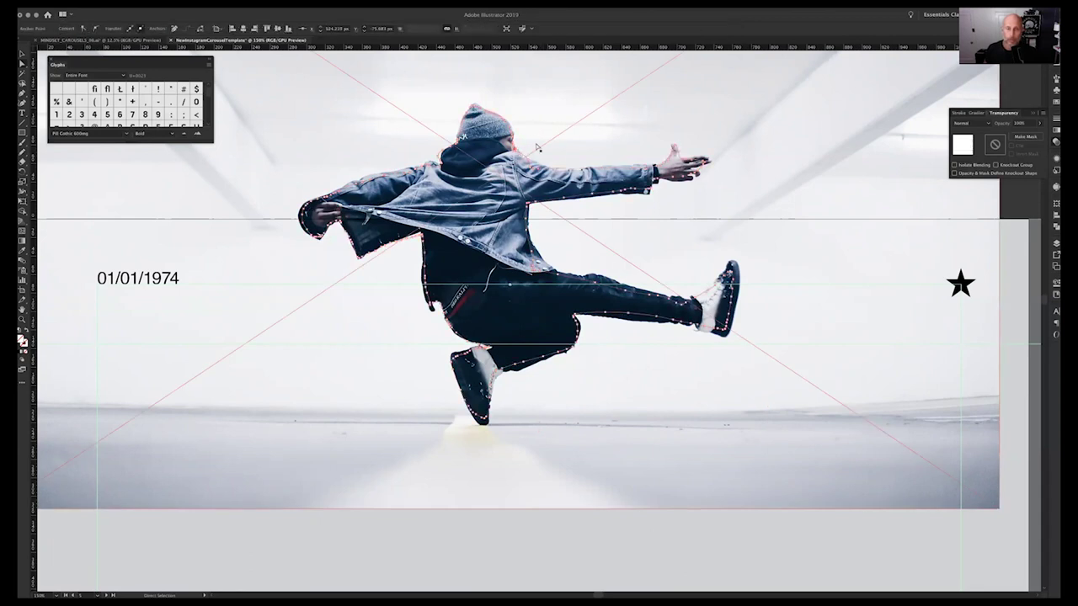
pyautogui.click(537, 148)
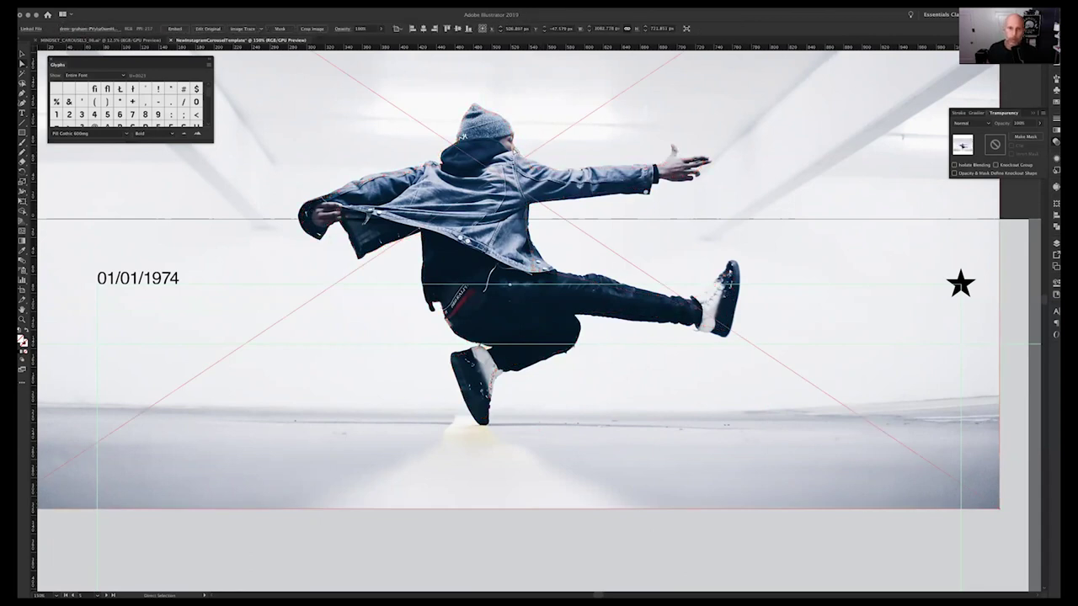
pyautogui.moveTo(520, 150); pyautogui.dragTo(518, 148)
pyautogui.click(559, 151)
pyautogui.press('super+2')
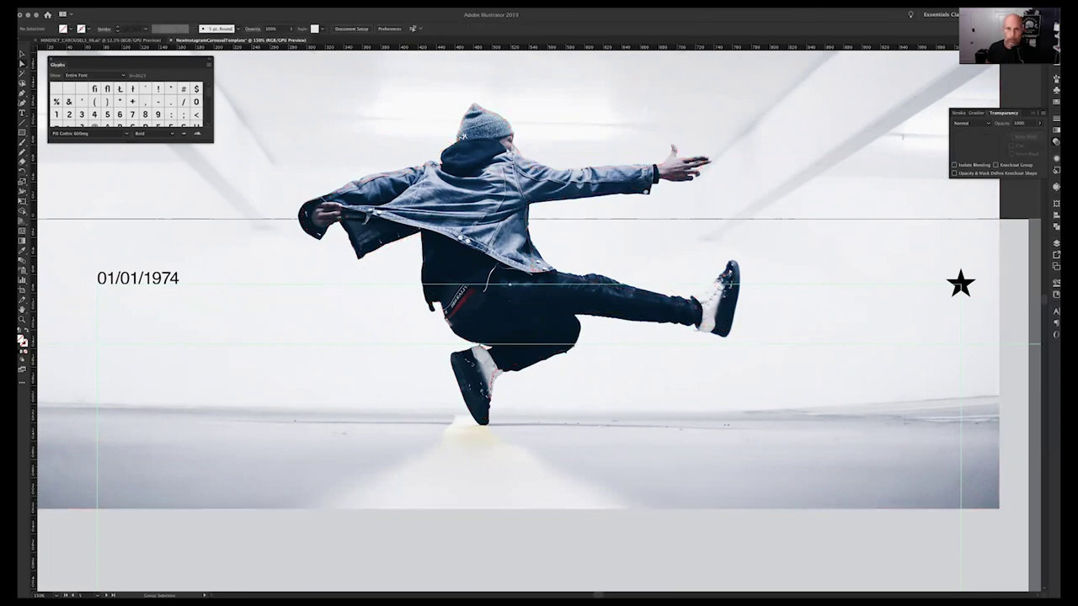
# Select the traced path's end anchors beside the dancer's face in Outline view to close the path, then return to Preview.
pyautogui.scroll(5, 544, 139)
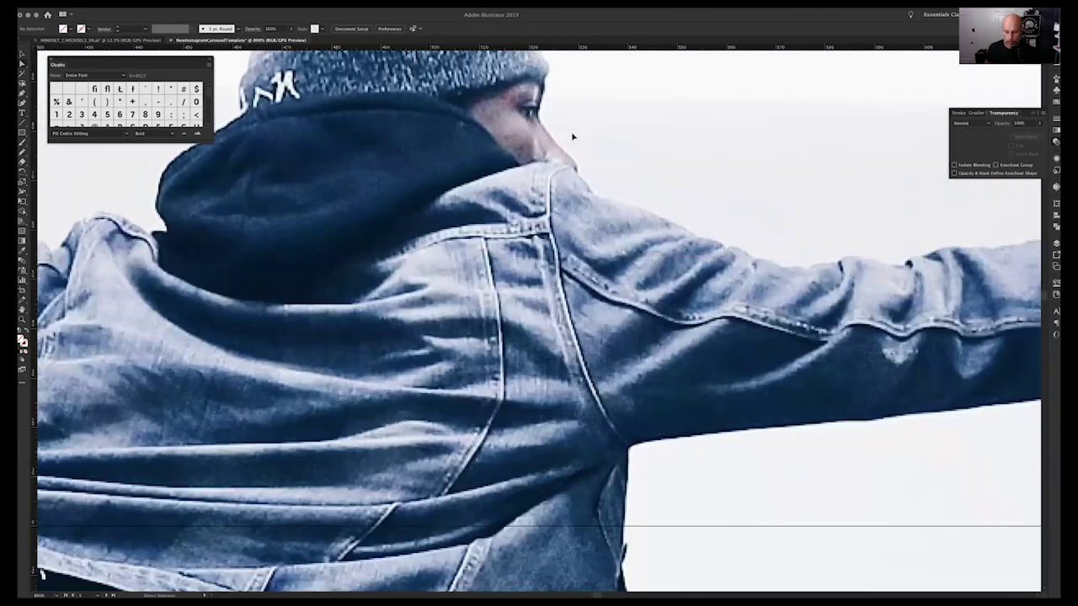
pyautogui.press('super+y')
pyautogui.moveTo(554, 142); pyautogui.dragTo(567, 113)
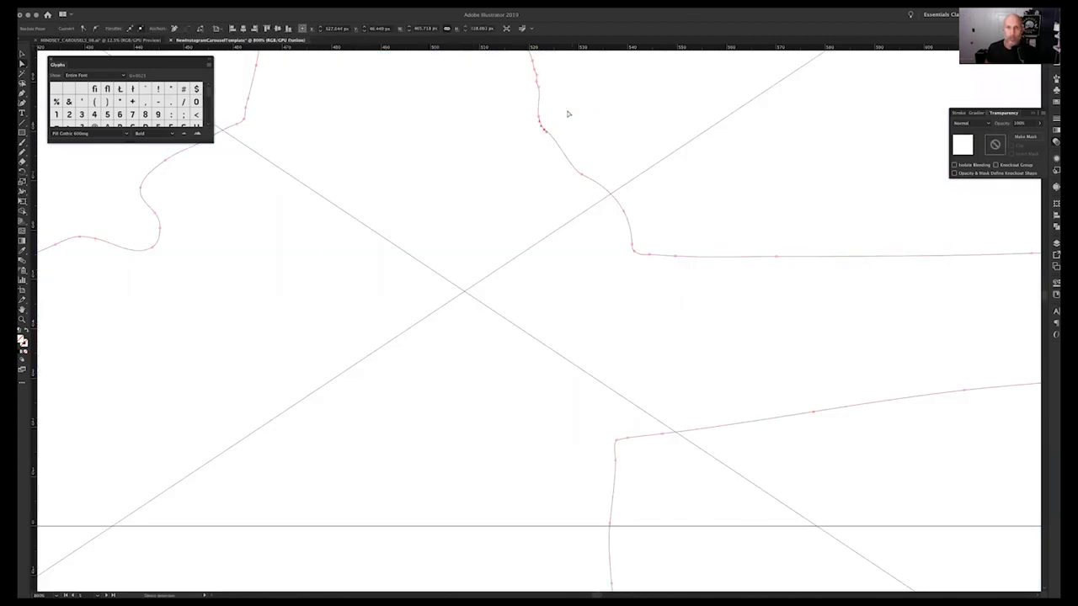
pyautogui.click(540, 137)
pyautogui.click(582, 107)
pyautogui.press('super+minus')
pyautogui.press('super+minus')
pyautogui.press('super+minus')
pyautogui.press('super+minus')
pyautogui.press('super+minus')
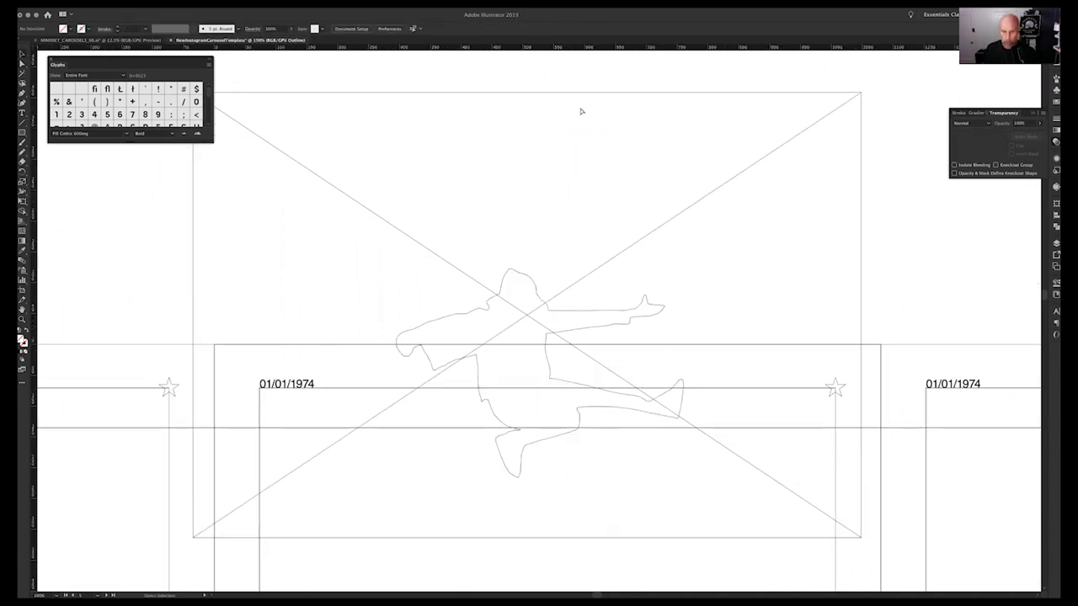
pyautogui.press('super+y')
# Make a clipping mask from the traced outline and the small photo to cut out the dancer.
pyautogui.moveTo(513, 367); pyautogui.dragTo(510, 365)
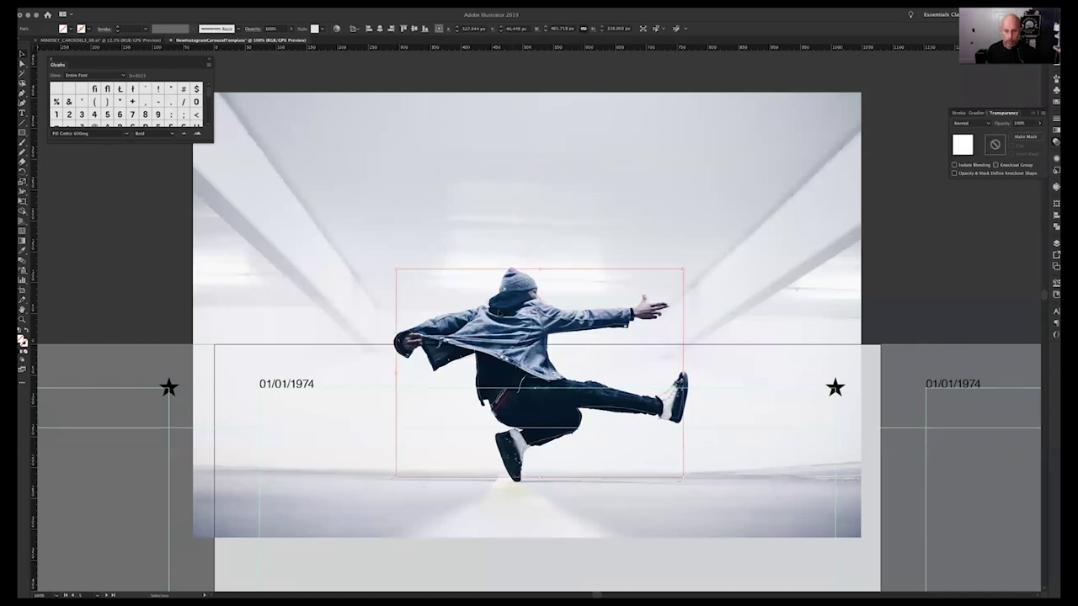
pyautogui.click(497, 239)
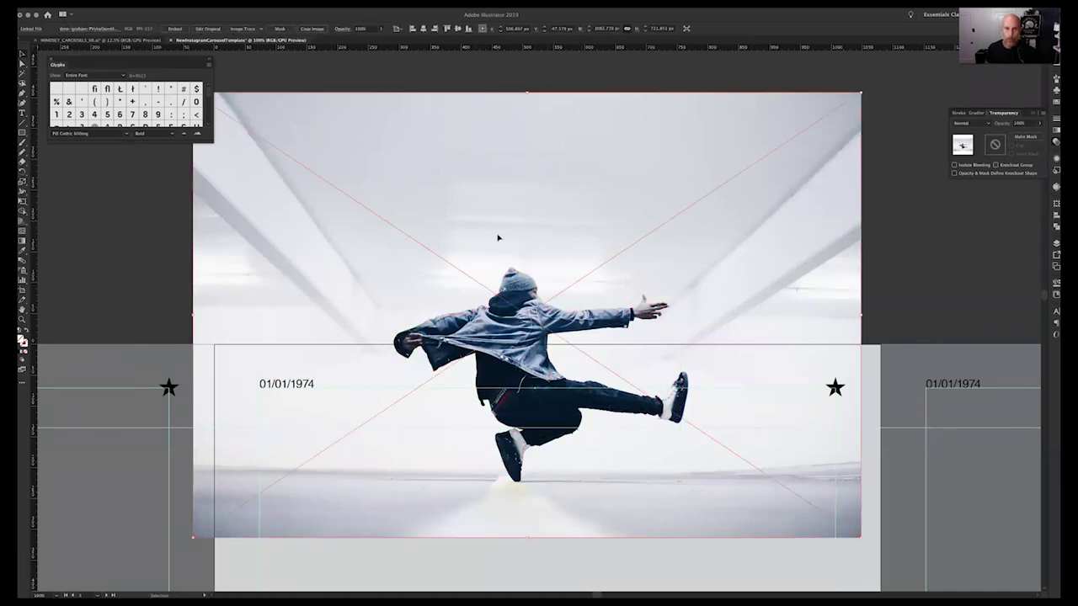
pyautogui.rightClick(502, 330)
pyautogui.click(539, 396)
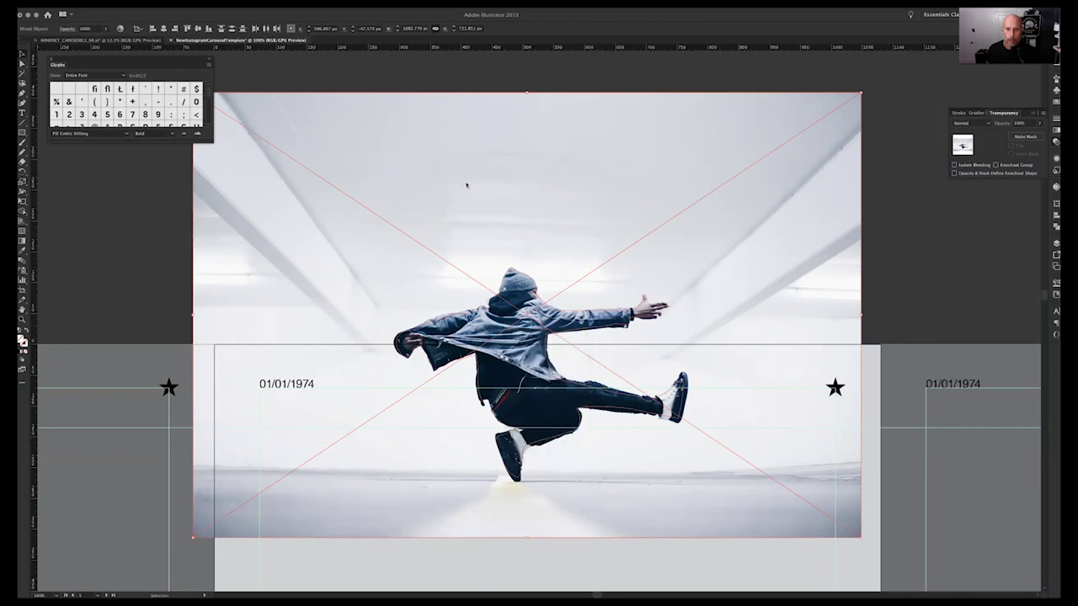
pyautogui.click(538, 182)
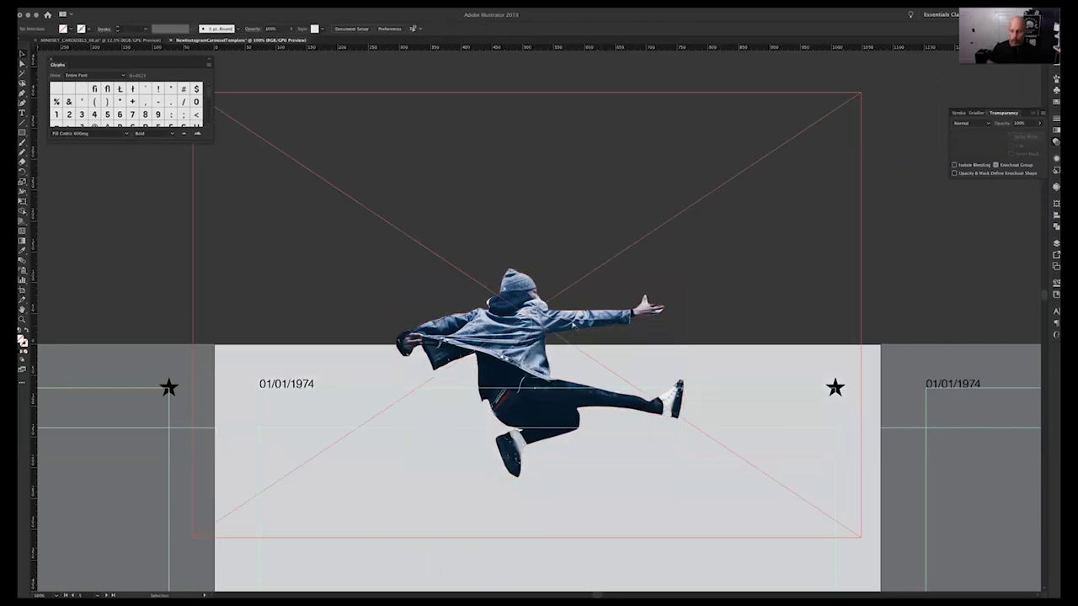
# Move the cut-out dancer to the fourth artboard, against its left margin and bottom edge.
pyautogui.hotkey('ctrl', '-')
pyautogui.hotkey('ctrl', '-')
pyautogui.hotkey('ctrl', '-')
pyautogui.hotkey('ctrl', '-')
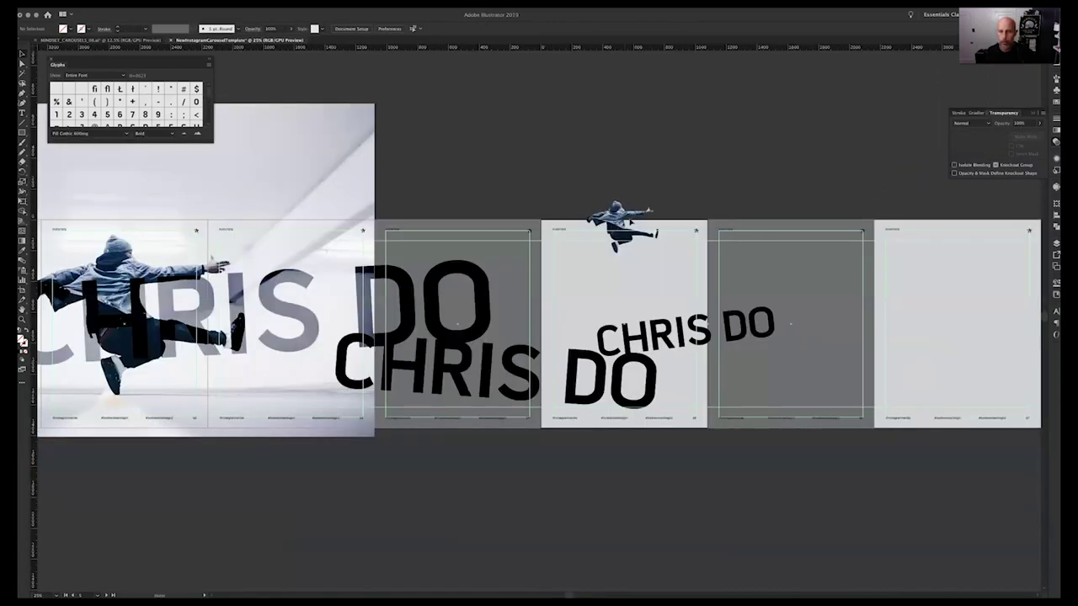
pyautogui.scroll(-1, 630, 221)
pyautogui.moveTo(629, 219); pyautogui.dragTo(422, 401)
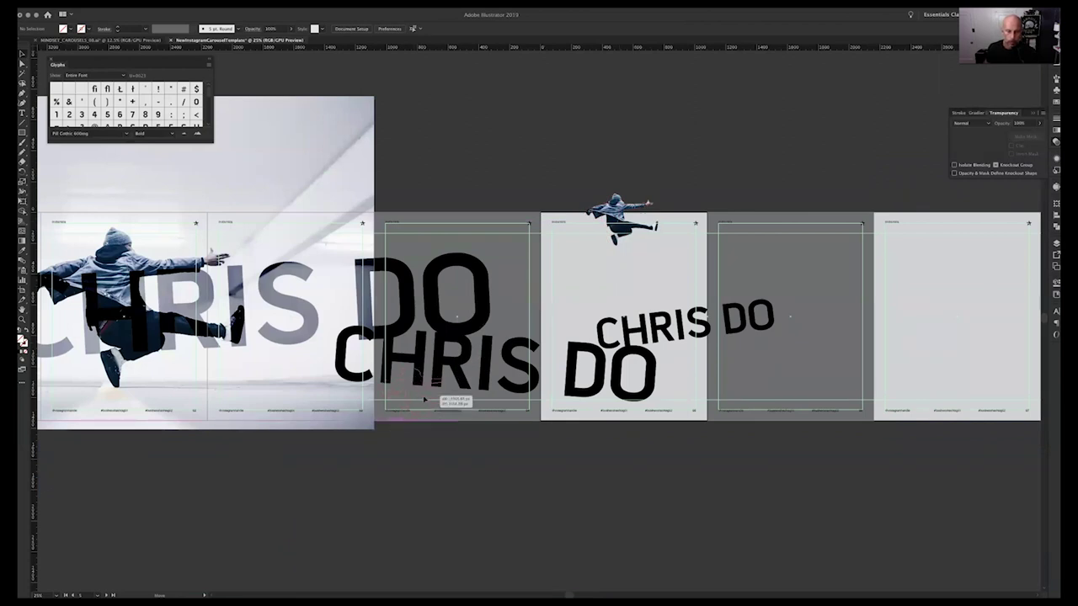
pyautogui.moveTo(424, 400); pyautogui.dragTo(420, 404)
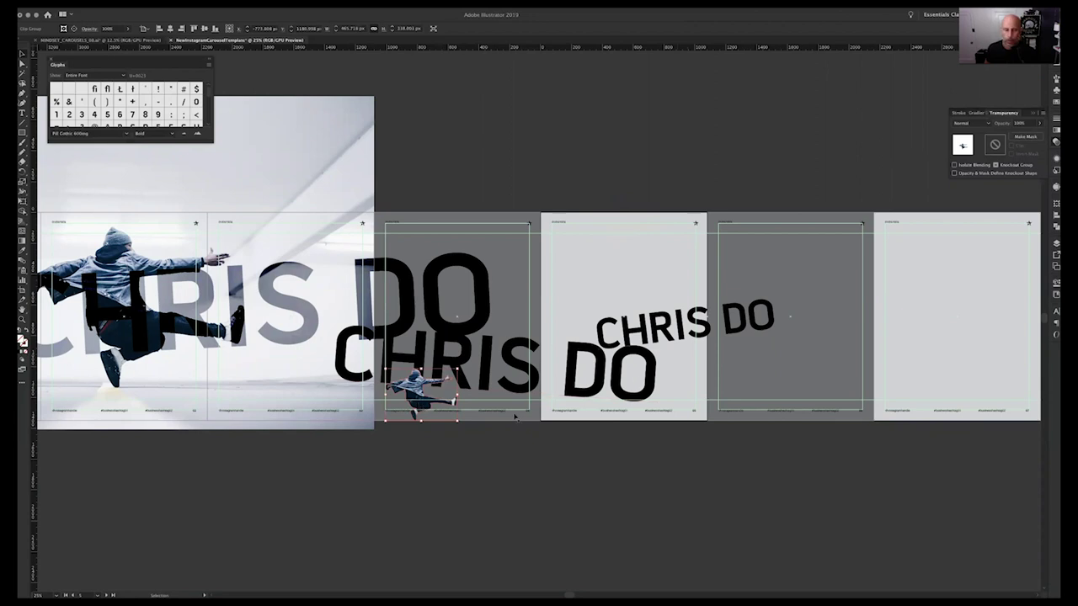
# Copy the cut-out dancer onto the bottom of the fifth artboard and enlarge the copy to about 796 px wide.
pyautogui.moveTo(416, 401); pyautogui.dragTo(590, 406)
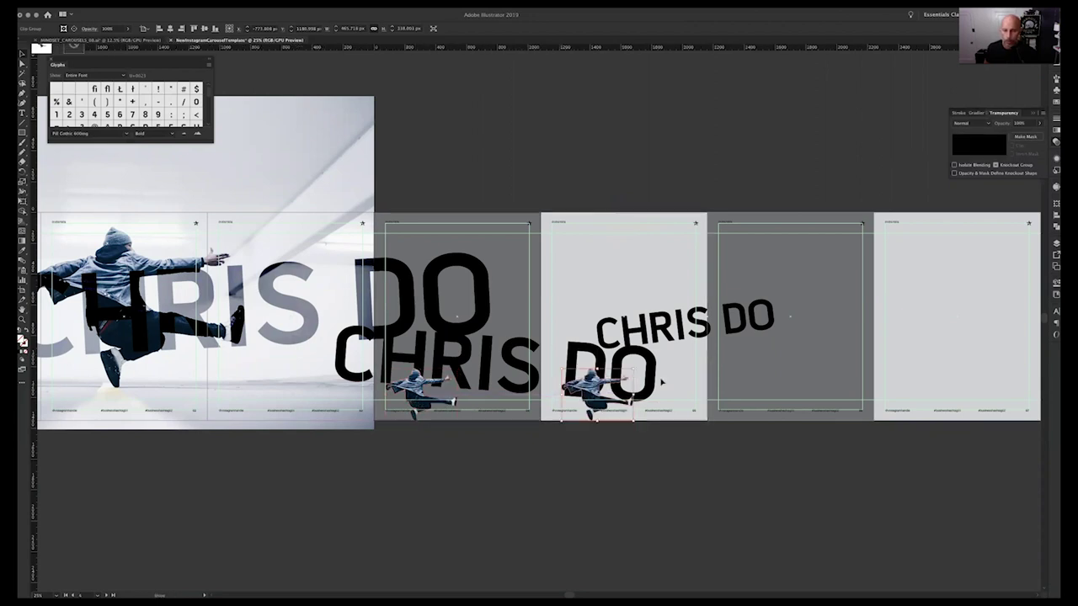
pyautogui.moveTo(634, 368); pyautogui.dragTo(684, 331)
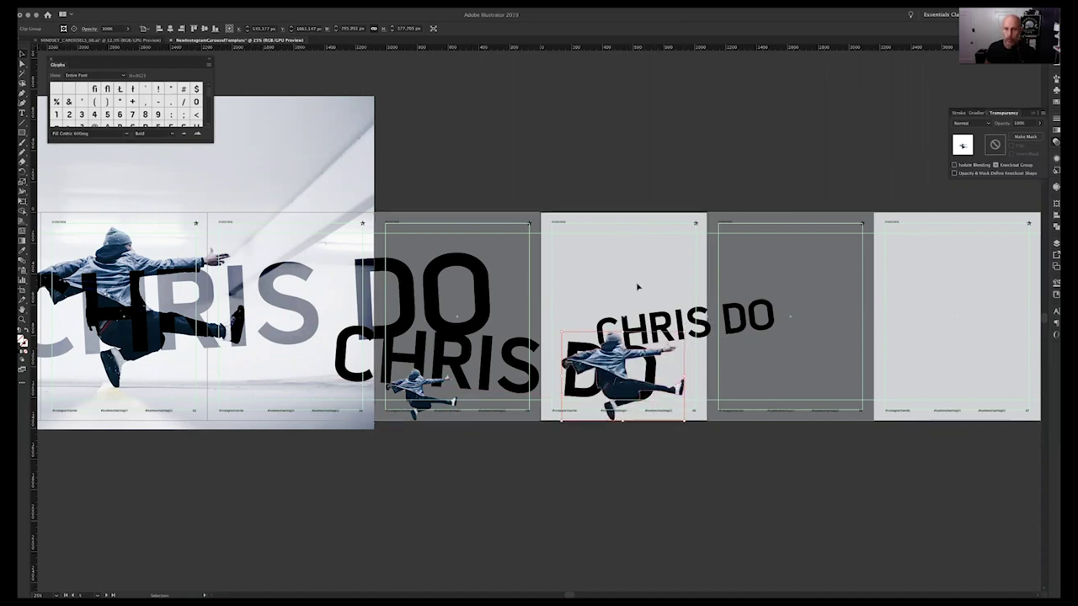
pyautogui.click(675, 172)
# Copy the fifth artboard's dancer onto the sixth artboard, enlarge it to about 1020 px wide and align it with the left margin.
pyautogui.hscroll(5, 674, 172)
pyautogui.moveTo(436, 373); pyautogui.dragTo(581, 371)
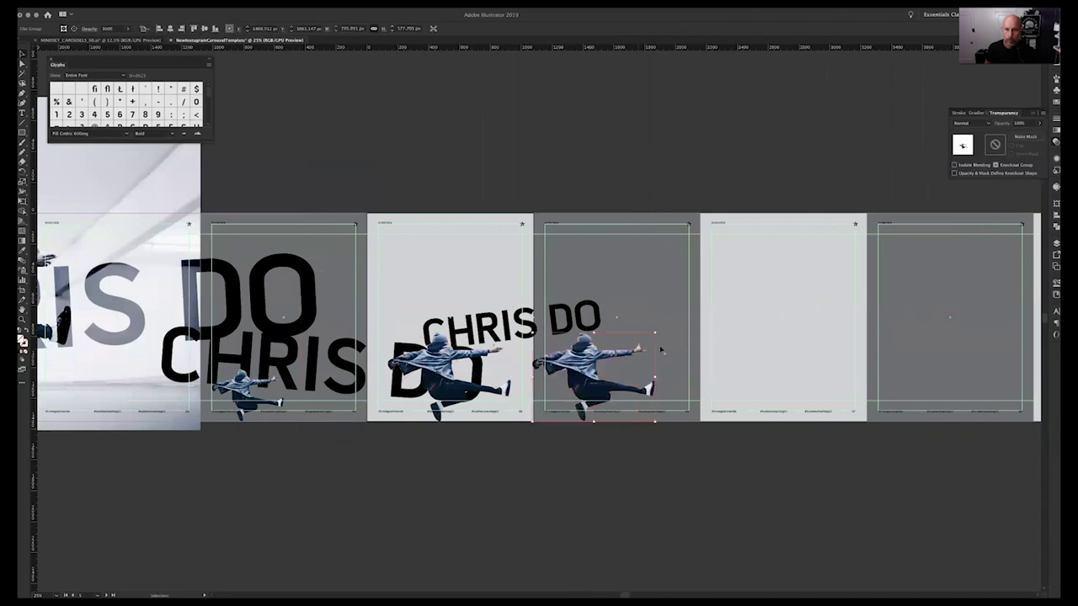
pyautogui.moveTo(655, 334); pyautogui.dragTo(697, 287)
pyautogui.moveTo(533, 301); pyautogui.dragTo(540, 306)
pyautogui.click(623, 176)
# Copy the sixth artboard's dancer onto the seventh and enlarge it to nearly artboard height so it extends across the eighth.
pyautogui.moveTo(614, 372); pyautogui.dragTo(774, 372)
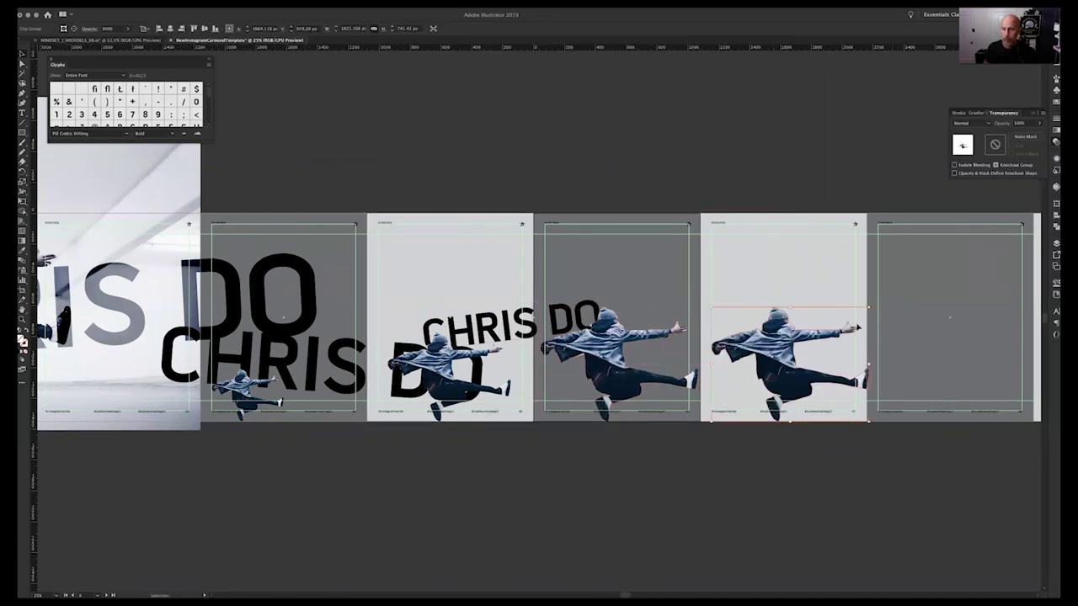
pyautogui.moveTo(870, 307); pyautogui.dragTo(876, 209)
pyautogui.click(783, 193)
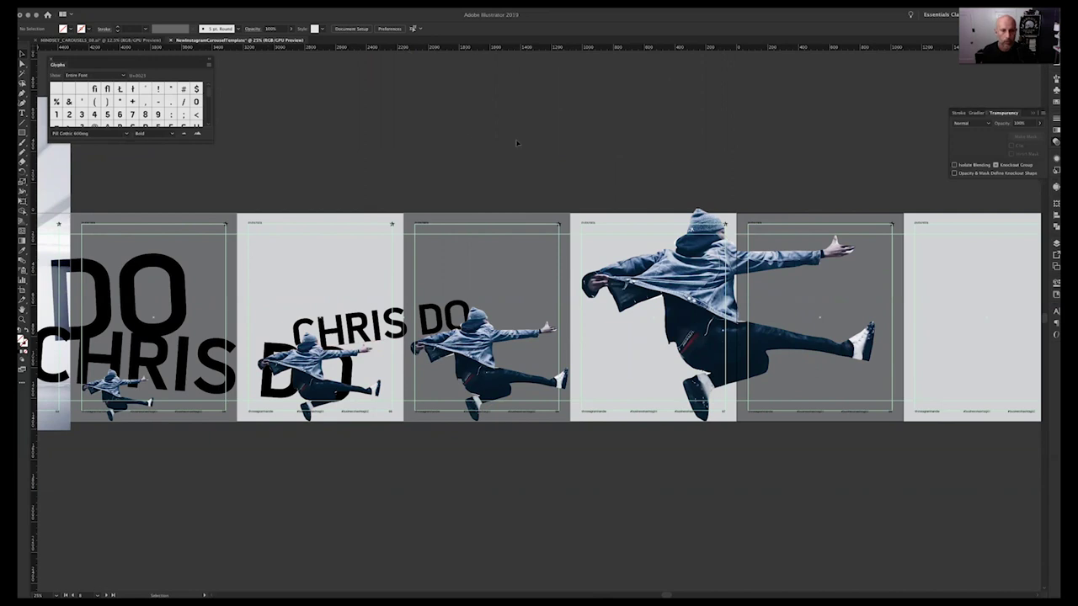
# Examine the carousel layout across all artboards, from the headline to the tenth artboard.
pyautogui.scroll(-3, 670, 159)
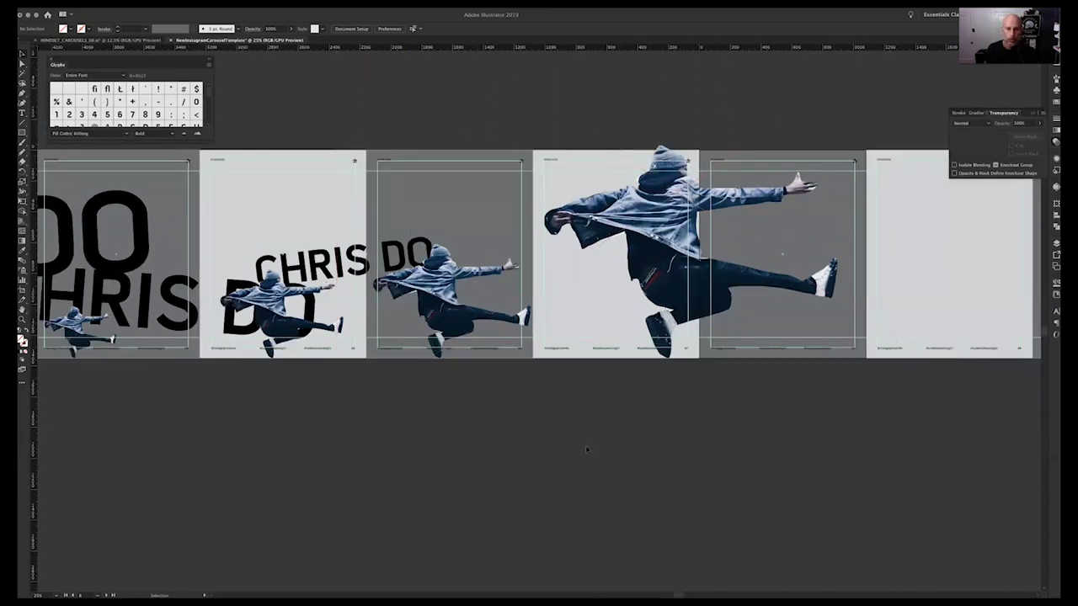
pyautogui.hscroll(-10, 470, 411)
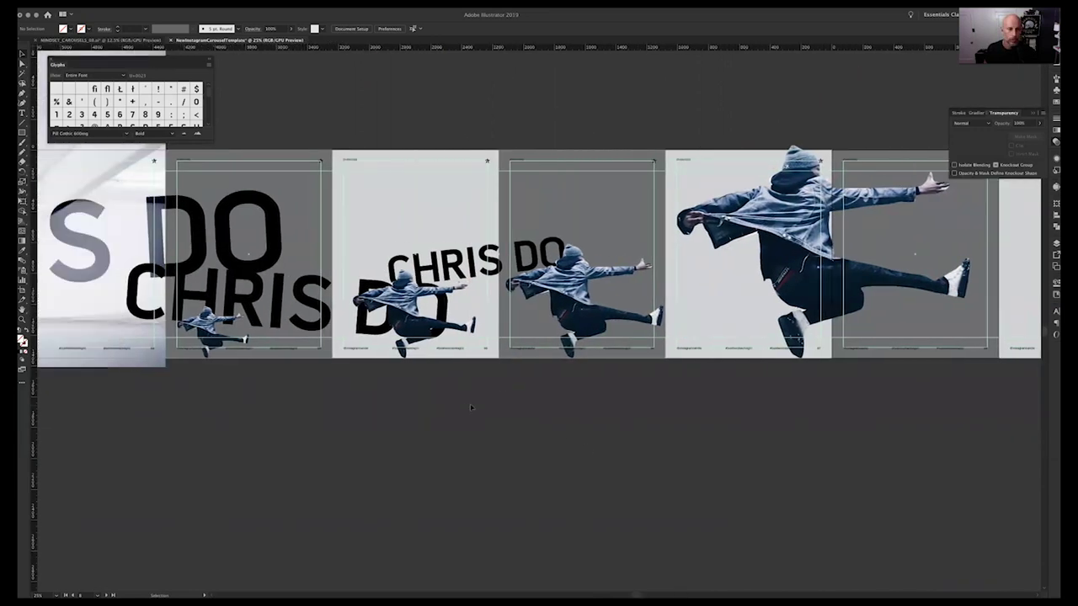
pyautogui.hscroll(-10, 470, 408)
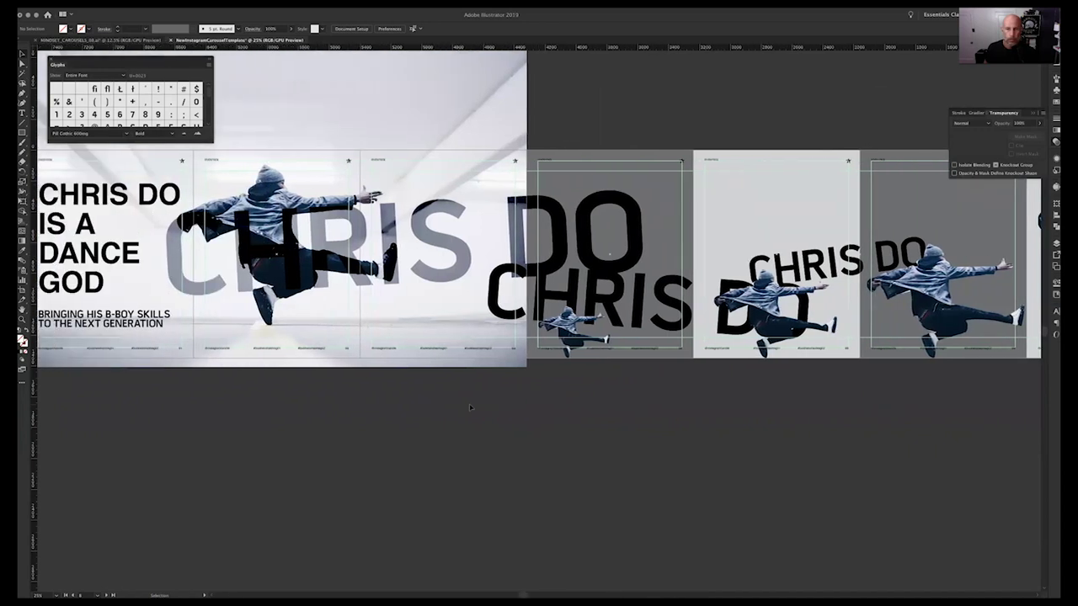
pyautogui.hscroll(-2, 396, 390)
pyautogui.hscroll(10, 396, 390)
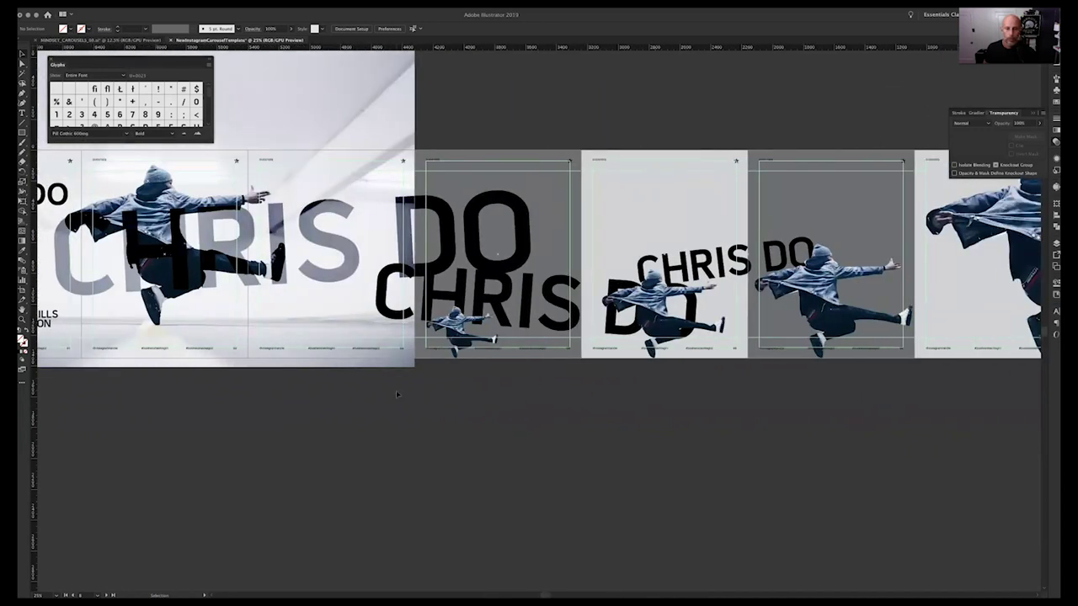
pyautogui.hscroll(11, 396, 390)
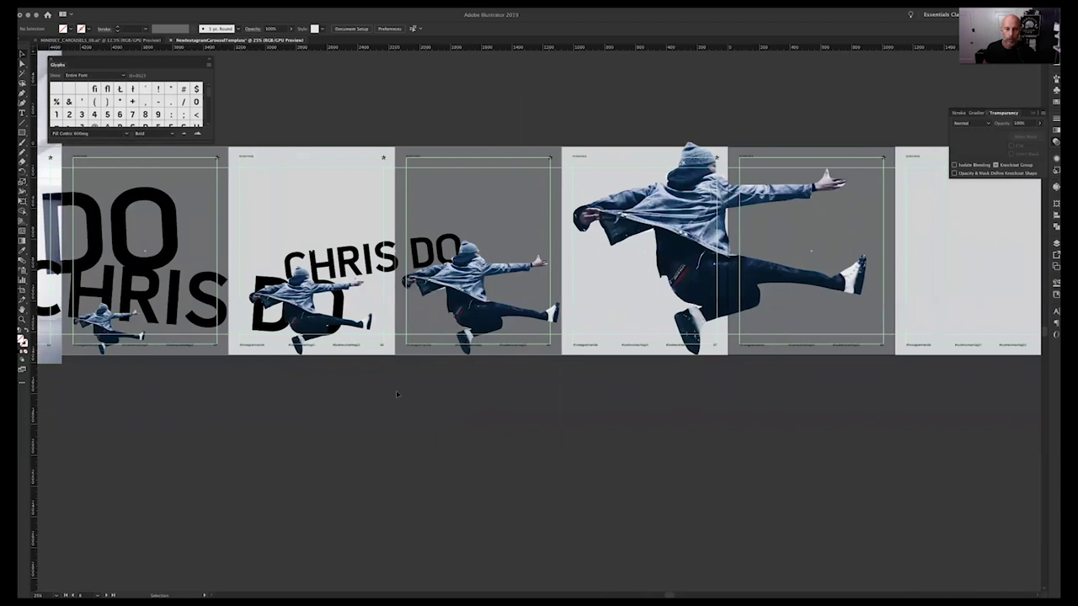
pyautogui.hscroll(9, 395, 390)
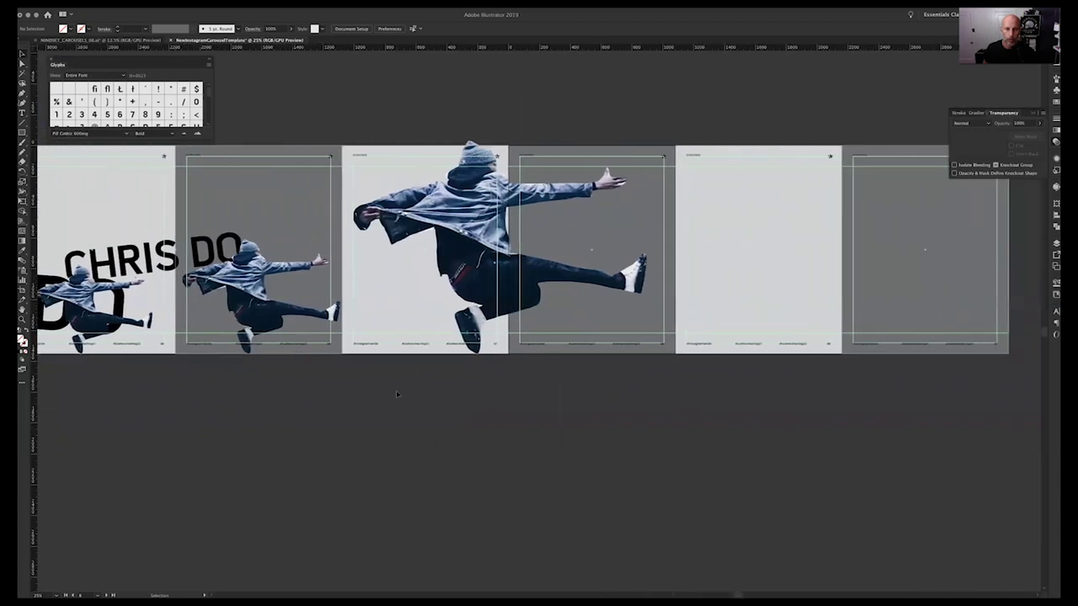
pyautogui.scroll(2, 396, 390)
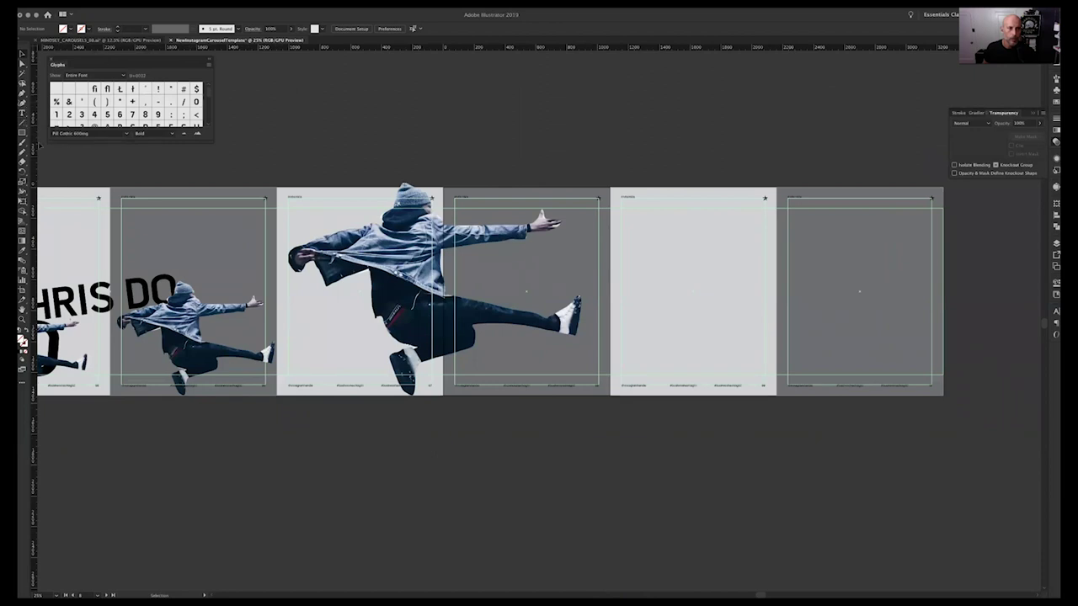
# In the MINDSET_CAROUSELS document, unlock the content layers, copy the bottom row's Thank You slide artwork, and relock the layers.
pyautogui.click(104, 40)
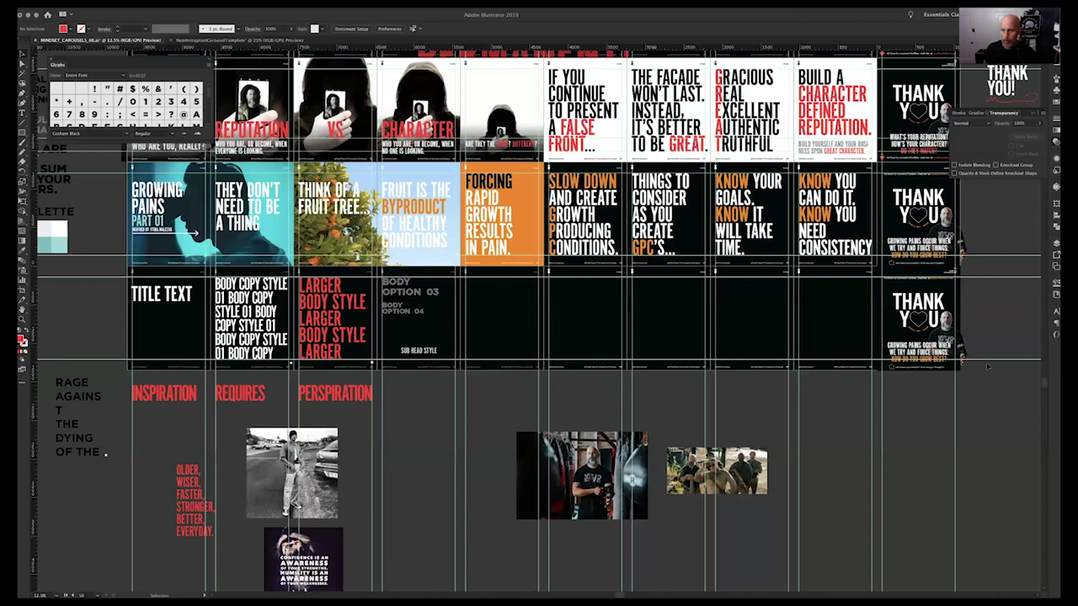
pyautogui.click(1056, 227)
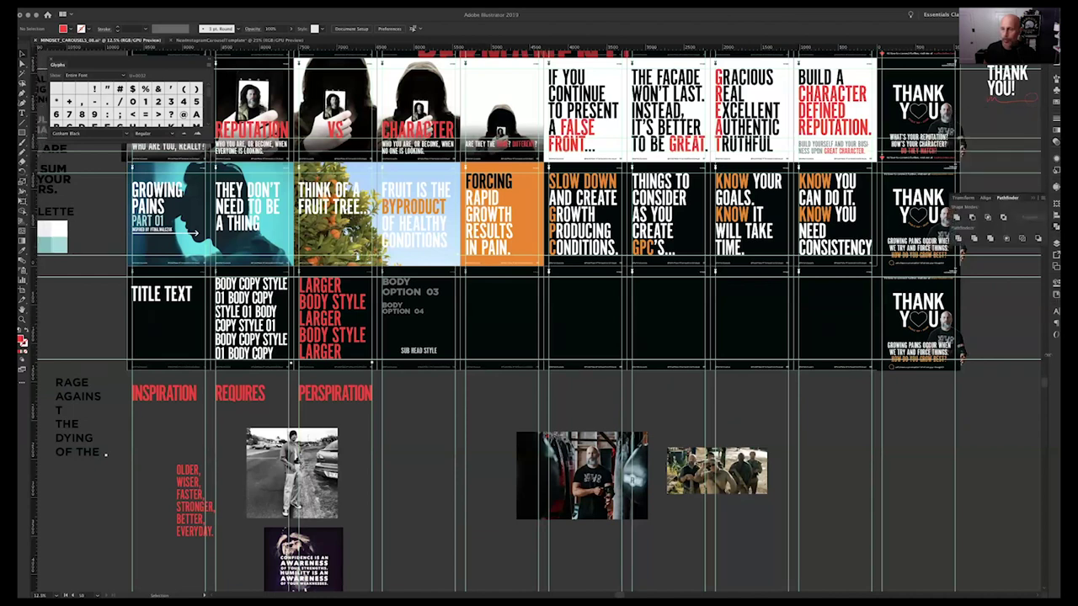
pyautogui.click(1057, 243)
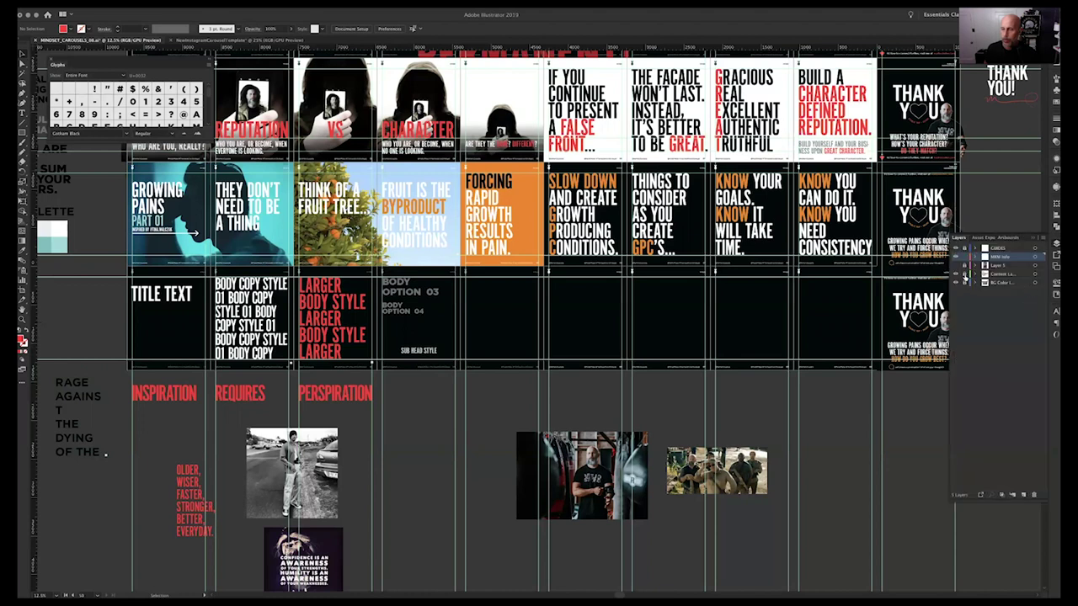
pyautogui.hscroll(2, 768, 358)
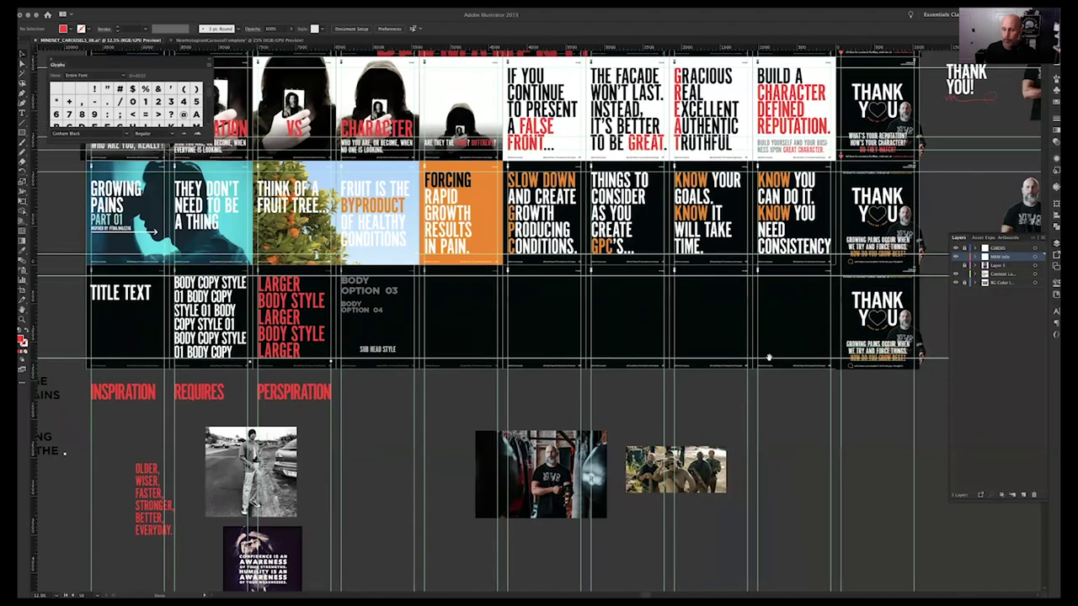
pyautogui.hscroll(5, 768, 358)
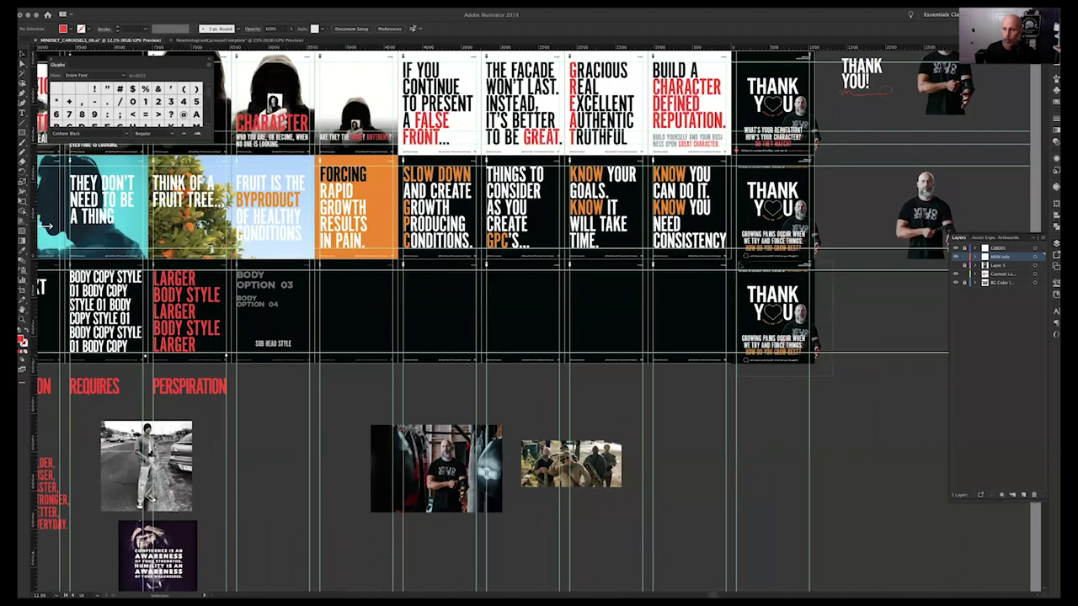
pyautogui.moveTo(740, 266); pyautogui.dragTo(736, 262)
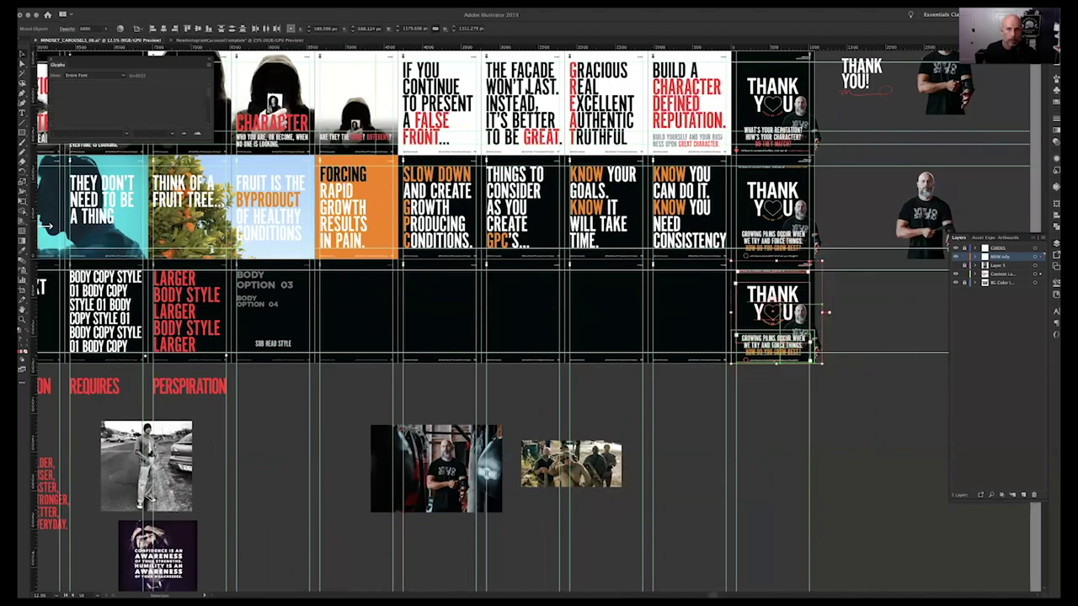
pyautogui.moveTo(965, 261); pyautogui.dragTo(965, 273)
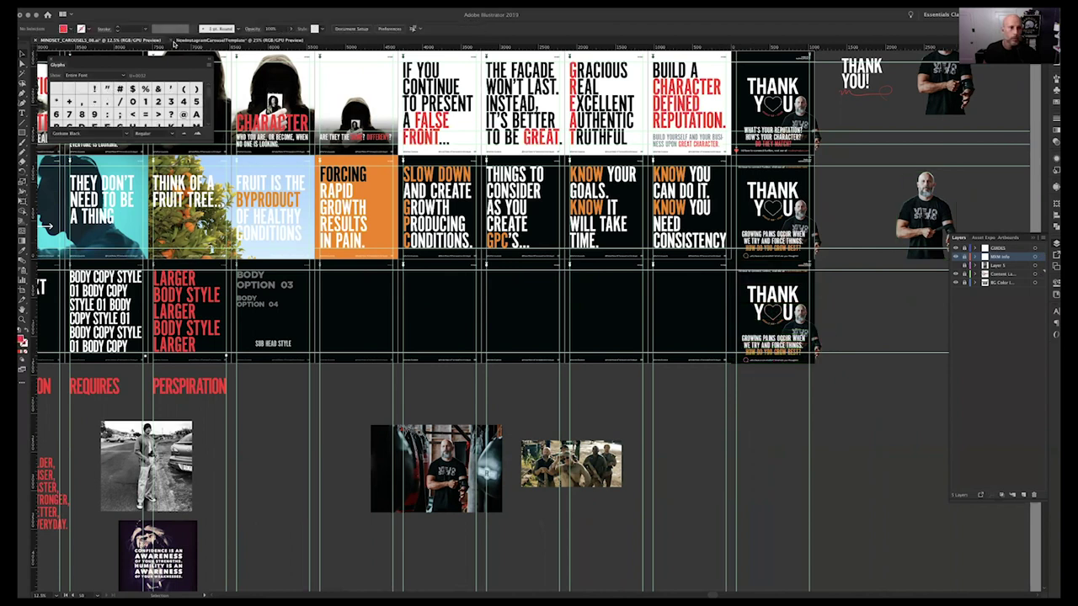
# Switch to the carousel template document and paste the Thank You slide artwork in place on the tenth artboard.
pyautogui.click(194, 40)
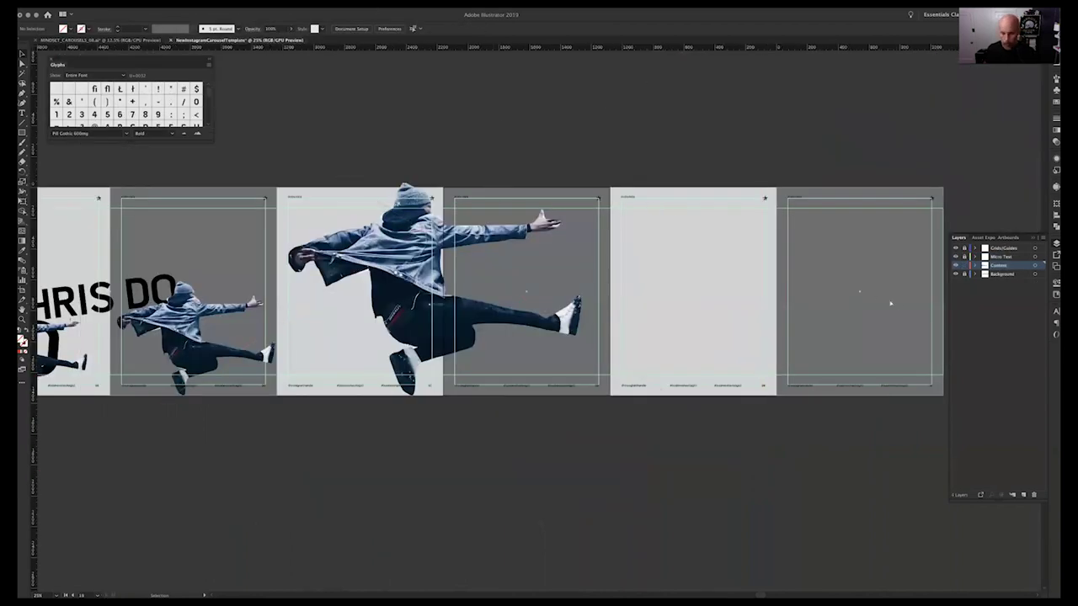
pyautogui.press('super+shift+v')
pyautogui.press('super+shift+a')
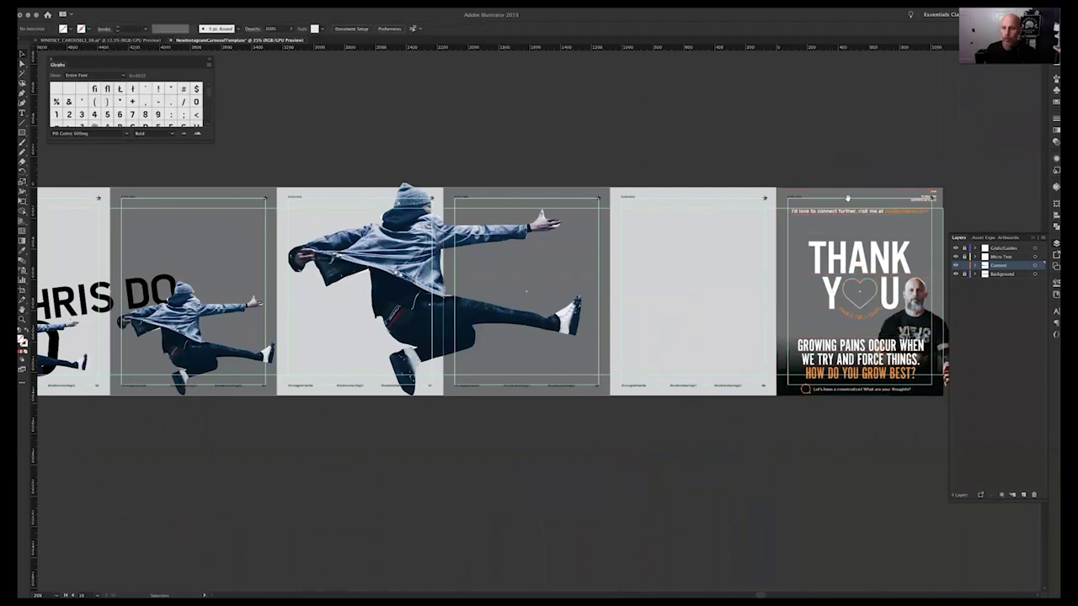
# Delete the template's own micro text from the tenth artboard beneath the Thank You artwork.
pyautogui.hscroll(5, 811, 227)
pyautogui.scroll(-1, 811, 227)
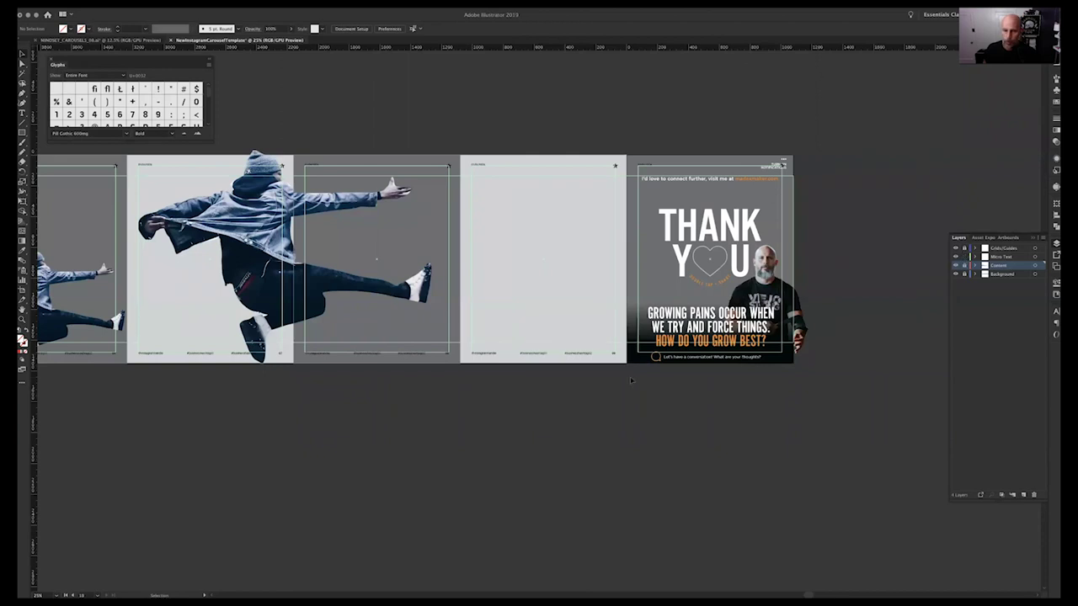
pyautogui.moveTo(788, 352); pyautogui.dragTo(787, 347)
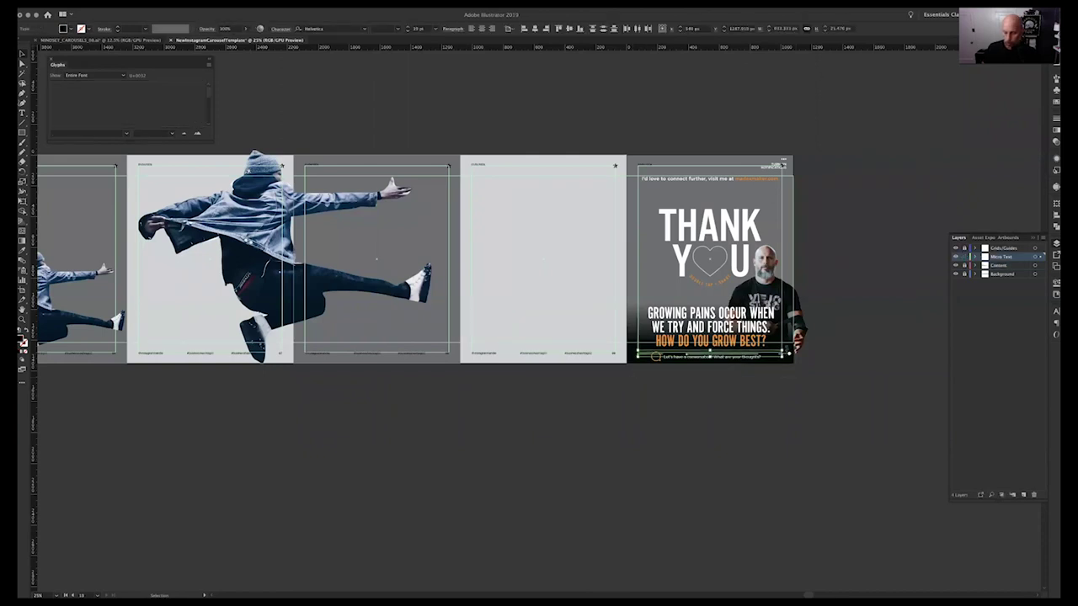
pyautogui.press('Delete')
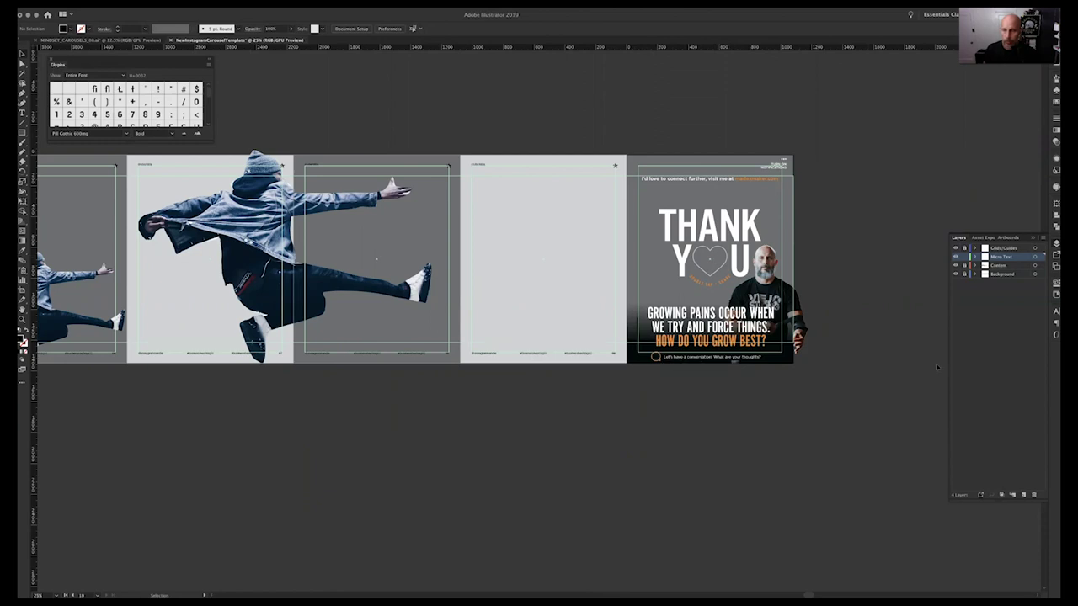
# Unlock the Content layer and nudge the speech bubble and "Let's have a conversation!" line up 10 px on the tenth artboard.
pyautogui.click(965, 266)
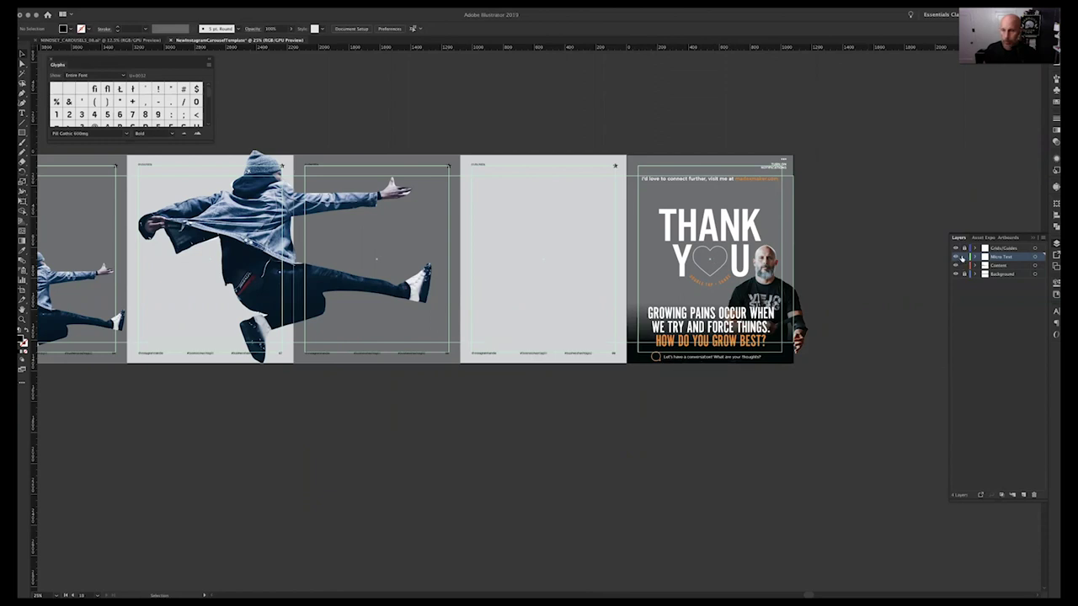
pyautogui.click(656, 357)
pyautogui.click(764, 361)
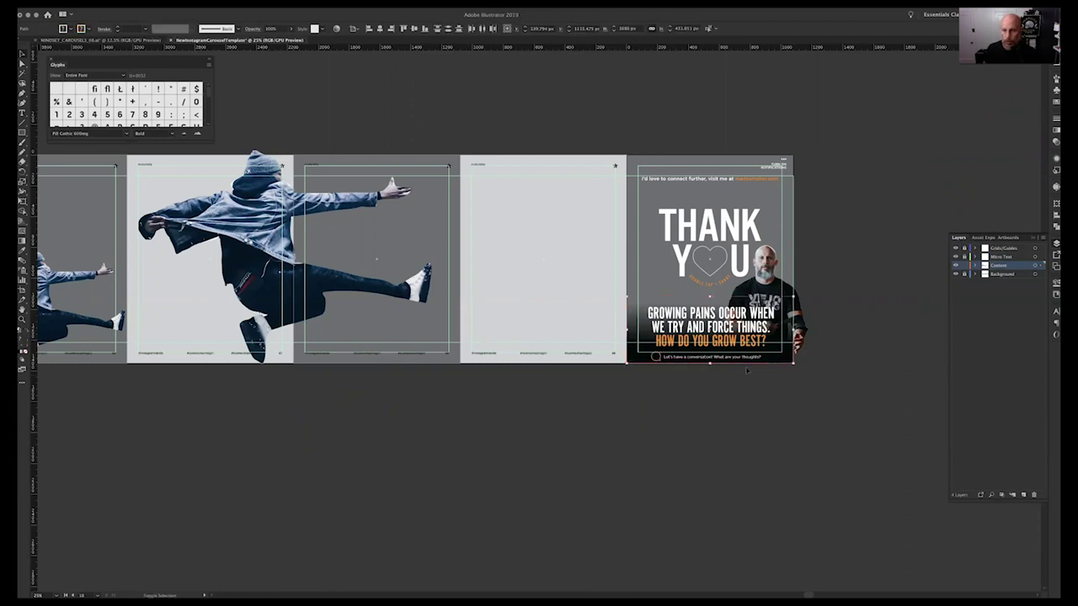
pyautogui.keyDown('shift'); pyautogui.click(758, 358); pyautogui.keyUp('shift')
pyautogui.keyDown('shift'); pyautogui.click(789, 363); pyautogui.keyUp('shift')
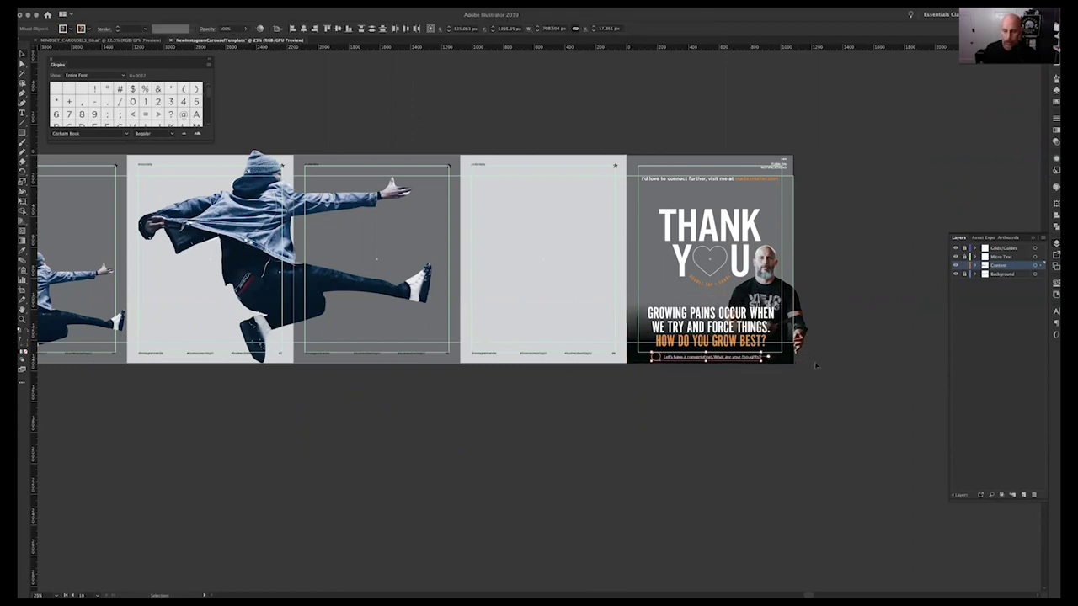
pyautogui.hotkey('shift', 'Up')
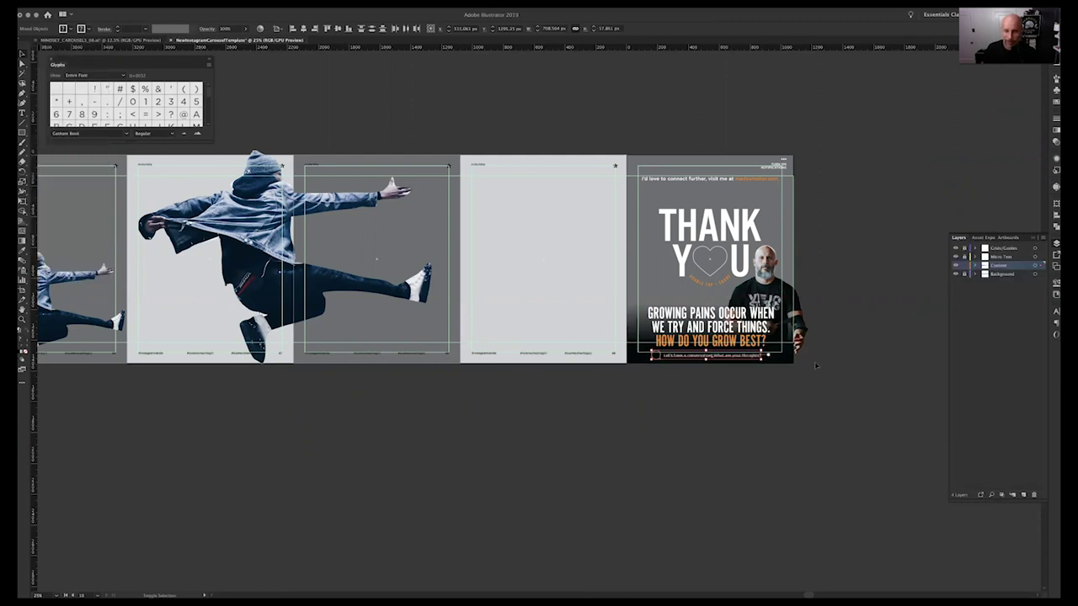
pyautogui.click(815, 366)
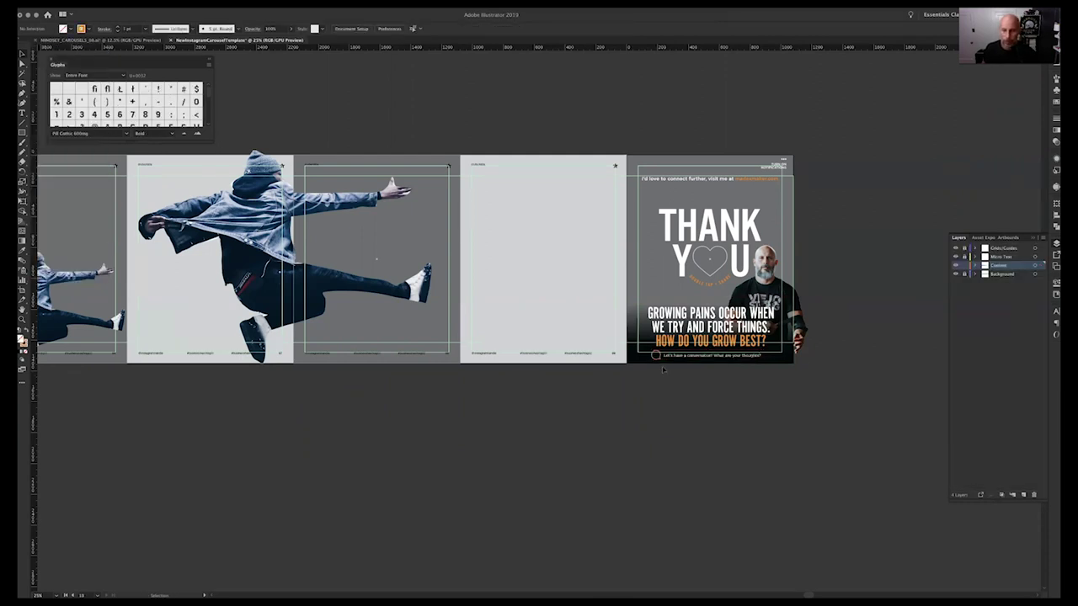
# Nudge the cut-out portrait photo up until its base meets the tenth artboard's lower edge.
pyautogui.scroll(5, 661, 368)
pyautogui.scroll(-3, 661, 368)
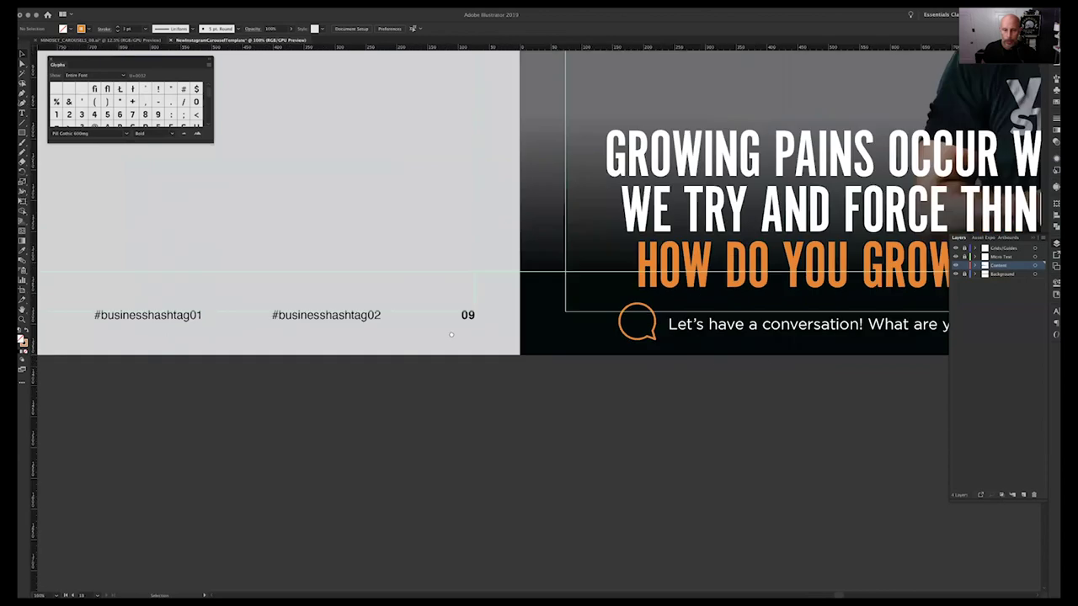
pyautogui.hscroll(5, 438, 337)
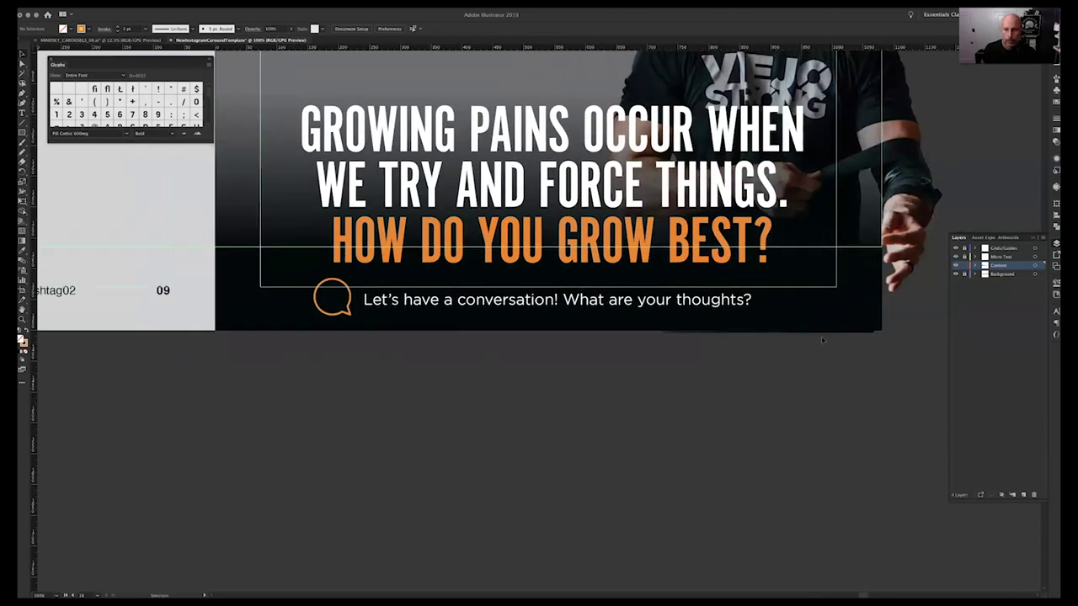
pyautogui.click(926, 217)
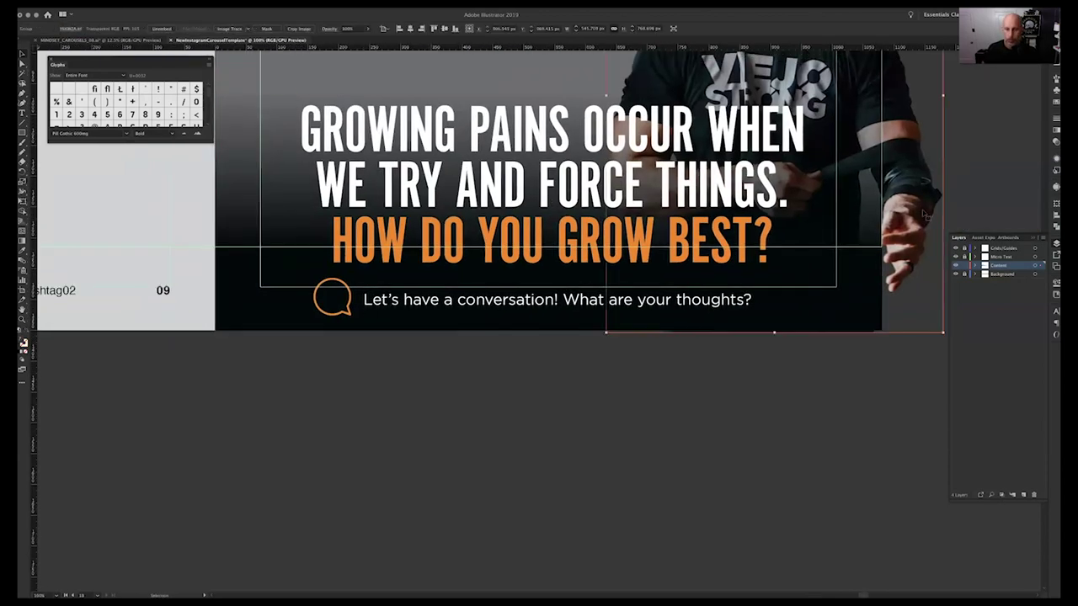
pyautogui.press('Up')
pyautogui.press('Up')
pyautogui.press('Up')
pyautogui.press('Up')
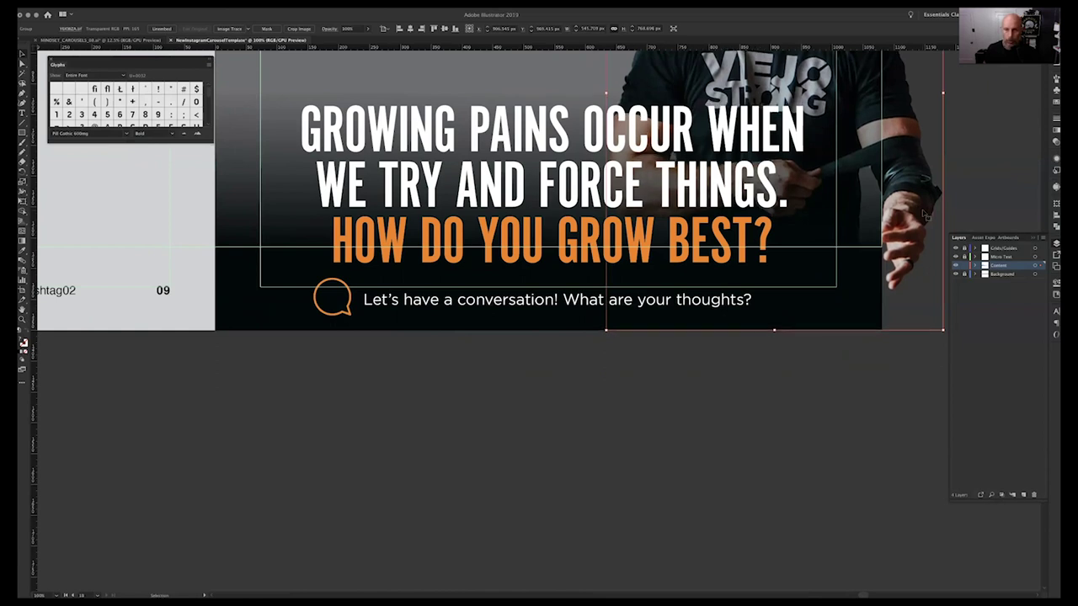
pyautogui.click(718, 376)
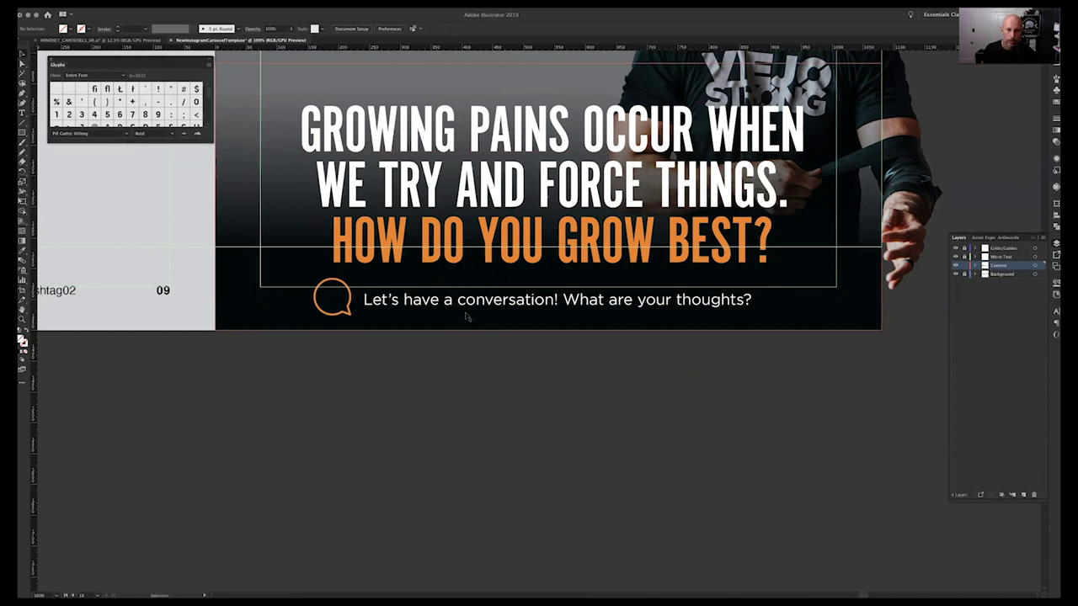
# Move the "Growing pains occur when we try and force things" text and the conversation line with its speech bubble up 10 px each.
pyautogui.scroll(6, 467, 317)
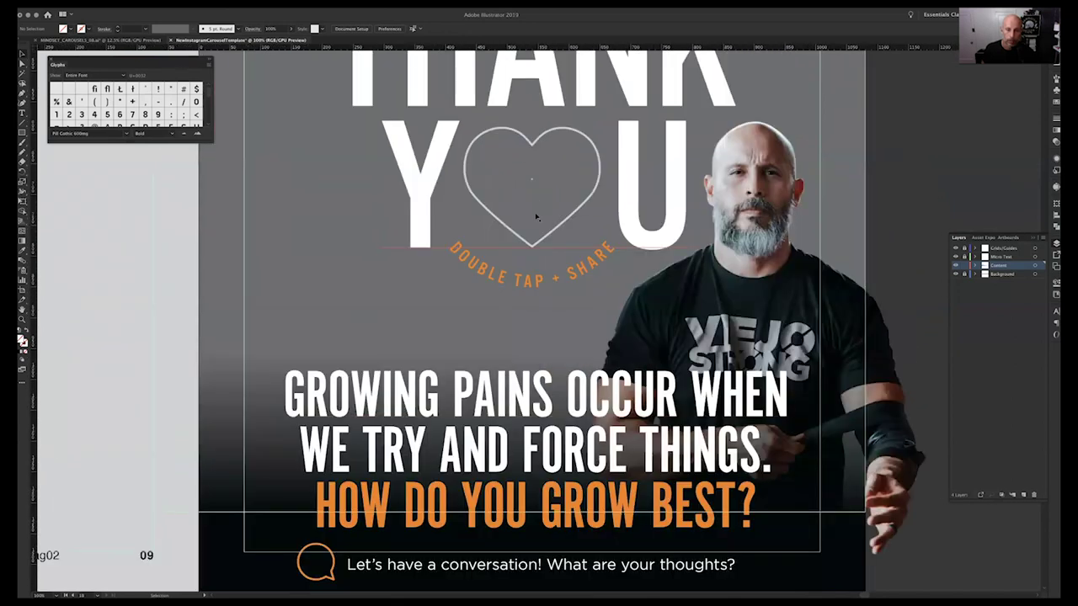
pyautogui.scroll(4, 536, 217)
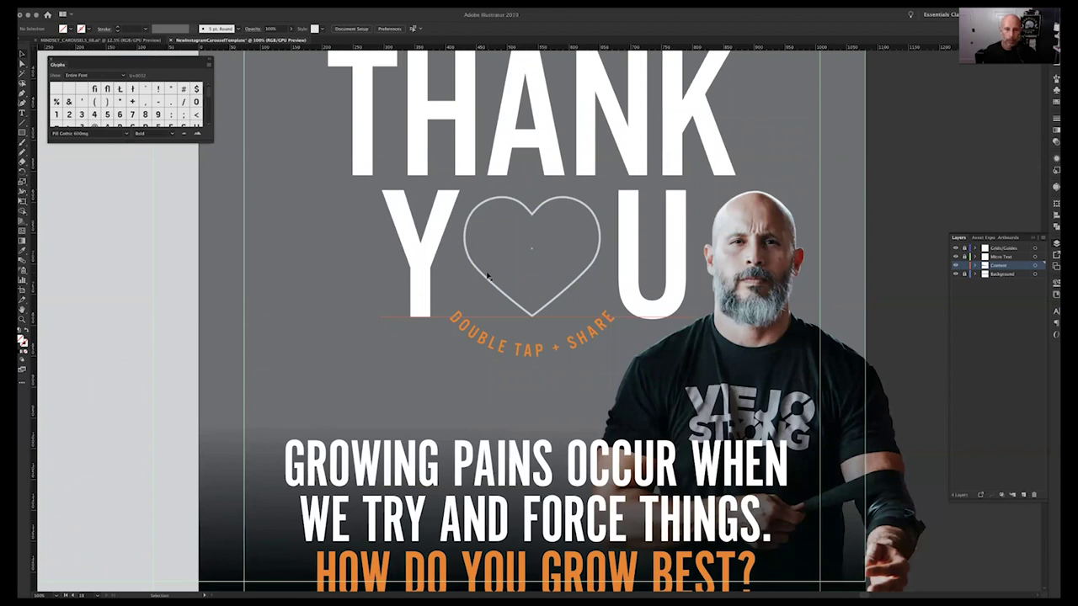
pyautogui.scroll(-5, 548, 293)
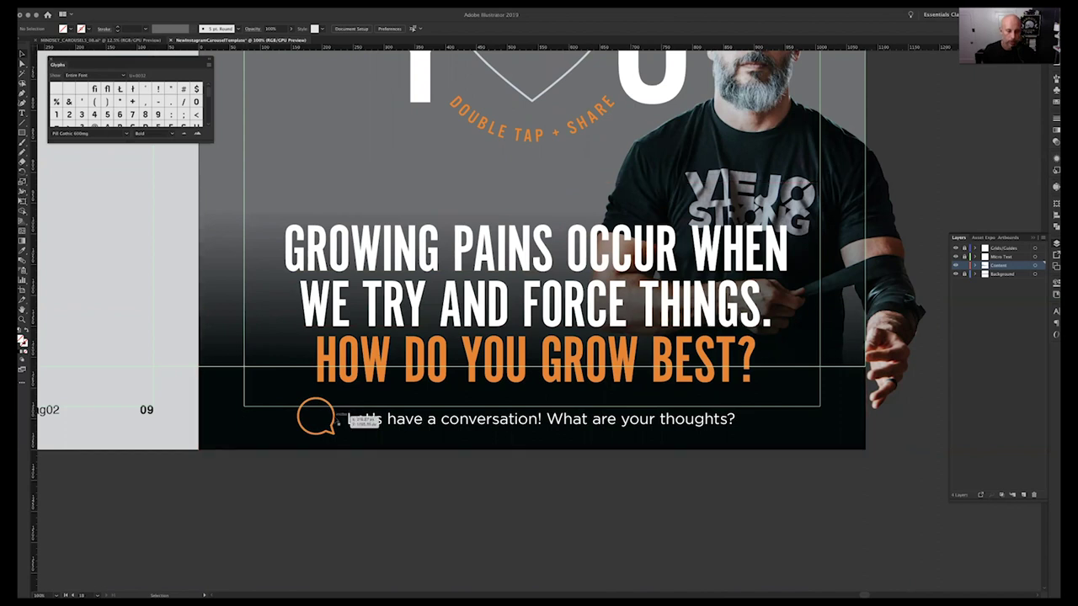
pyautogui.click(348, 375)
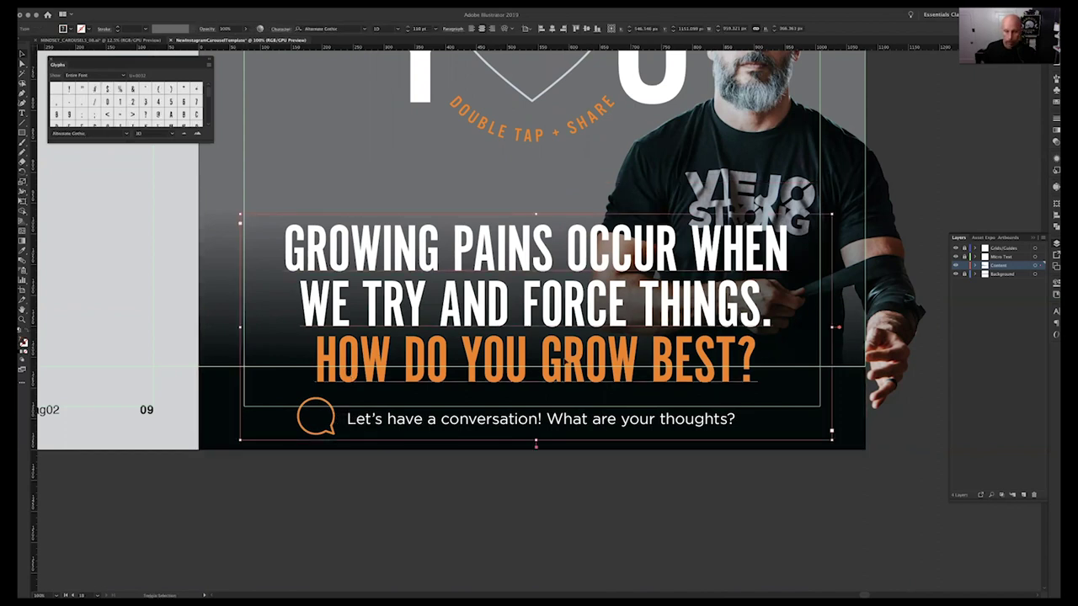
pyautogui.hotkey('shift', 'Up')
pyautogui.click(483, 447)
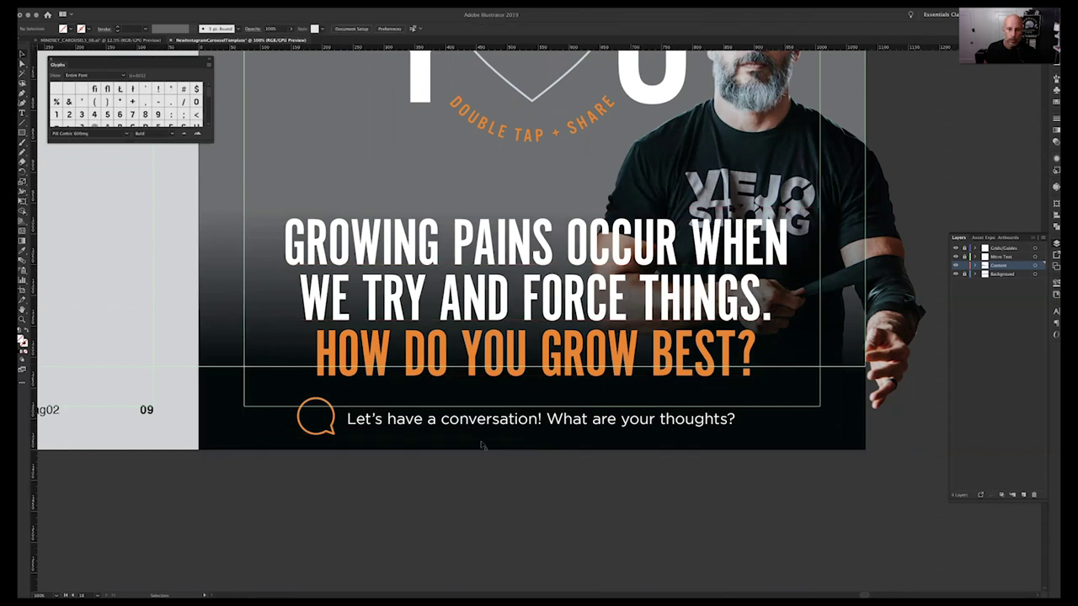
pyautogui.click(341, 426)
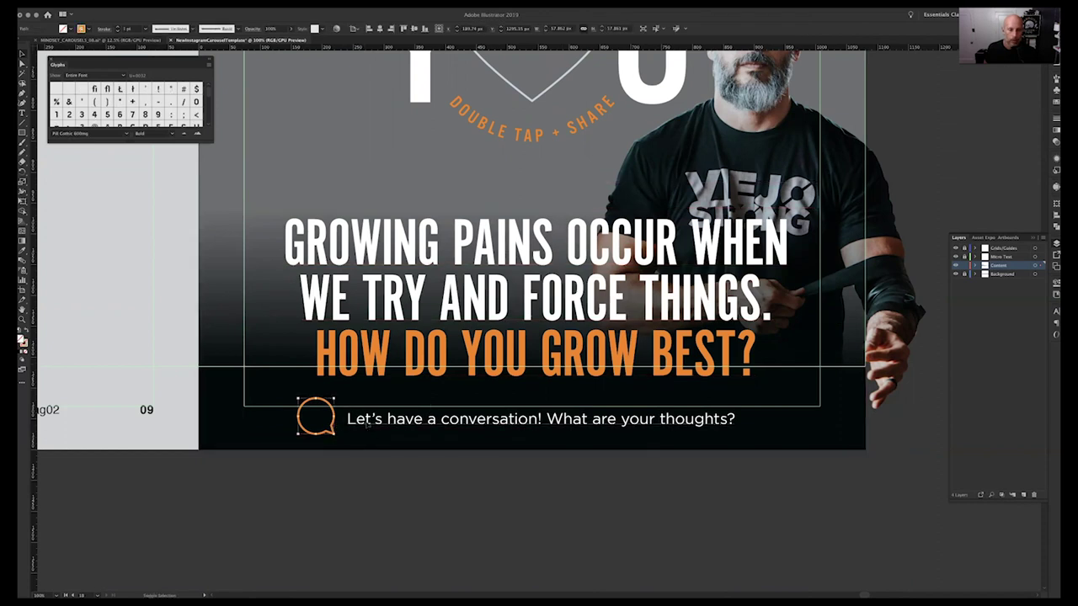
pyautogui.hotkey('shift', 'Up')
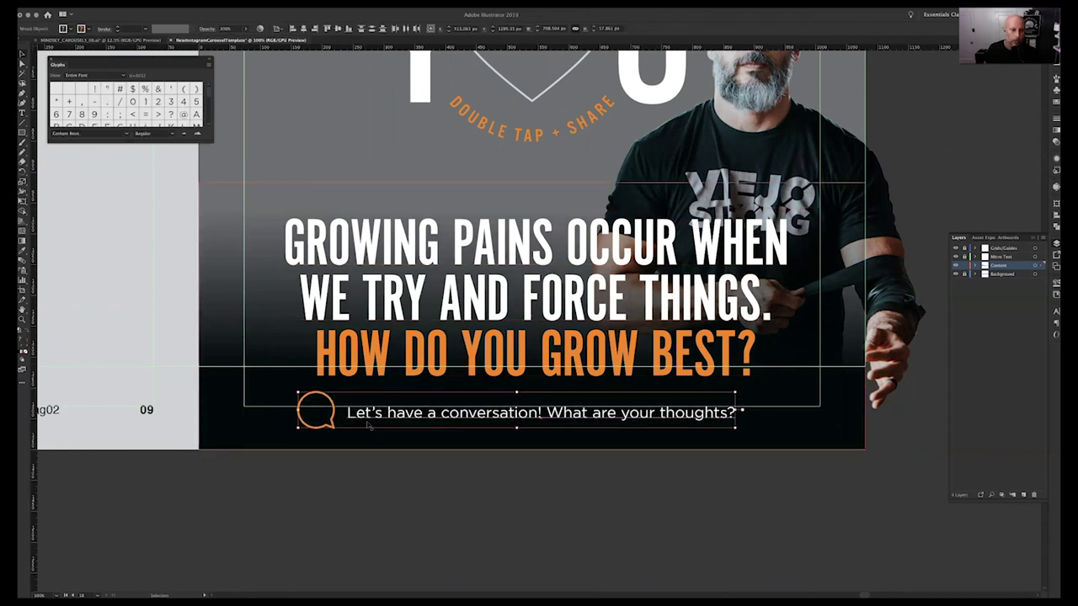
pyautogui.click(338, 455)
# Copy the seventh artboard's large dancer to the ninth artboard so it extends from the eighth onto the tenth.
pyautogui.press('a')
pyautogui.press('super+minus')
pyautogui.press('super+minus')
pyautogui.press('super+minus')
pyautogui.press('super+minus')
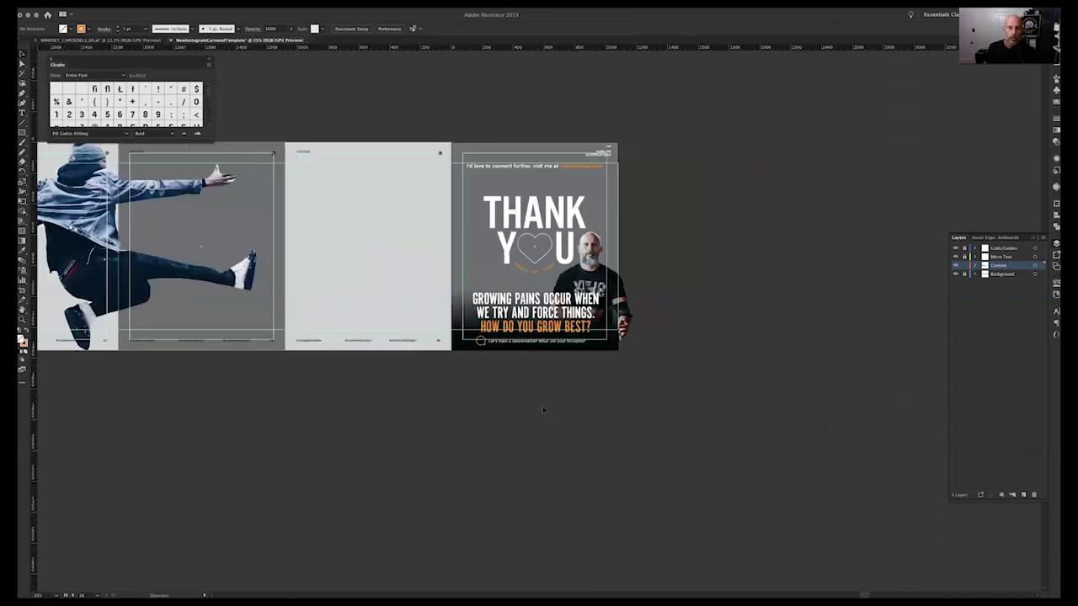
pyautogui.moveTo(508, 395); pyautogui.dragTo(624, 475)
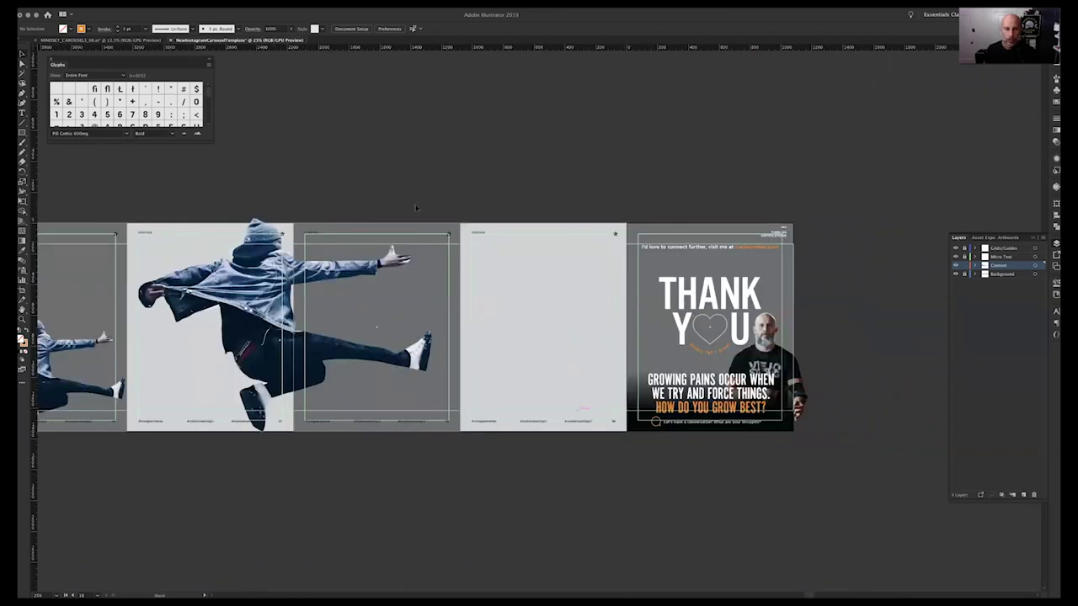
pyautogui.moveTo(454, 290); pyautogui.dragTo(489, 294)
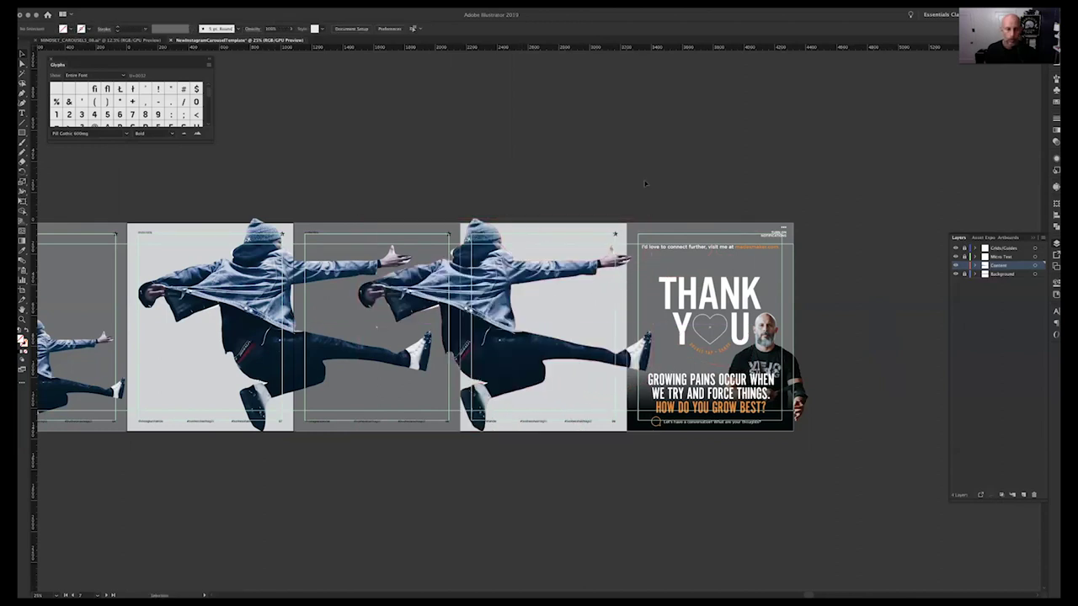
# Scale the large dancer on the ninth artboard down to a small figure that sits entirely inside that artboard.
pyautogui.hscroll(-10, 643, 182)
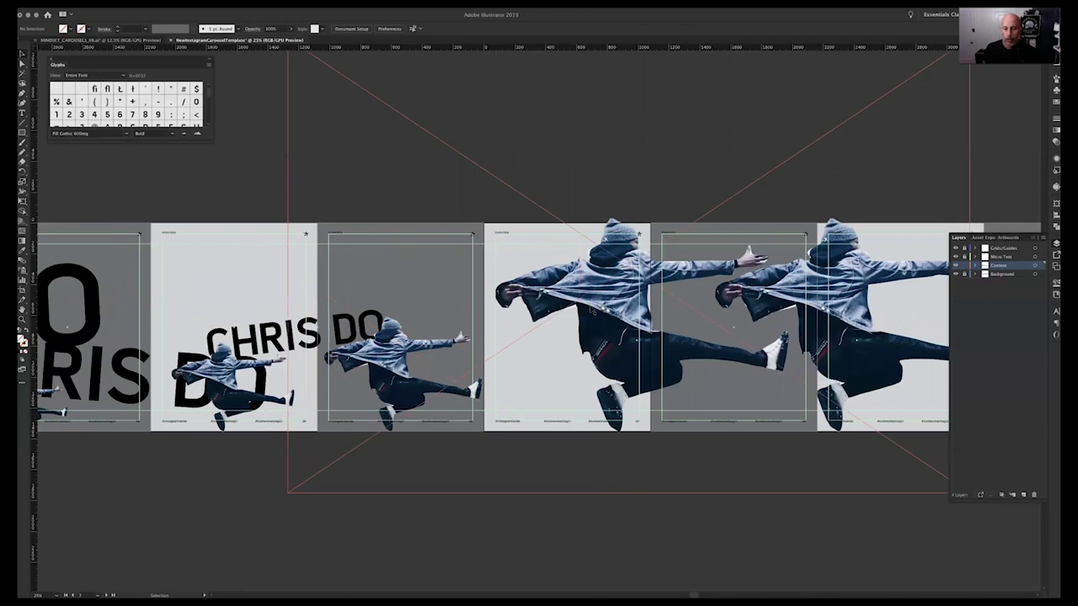
pyautogui.hotkey('ctrl', '-')
pyautogui.hotkey('ctrl', '-')
pyautogui.hotkey('ctrl', '-')
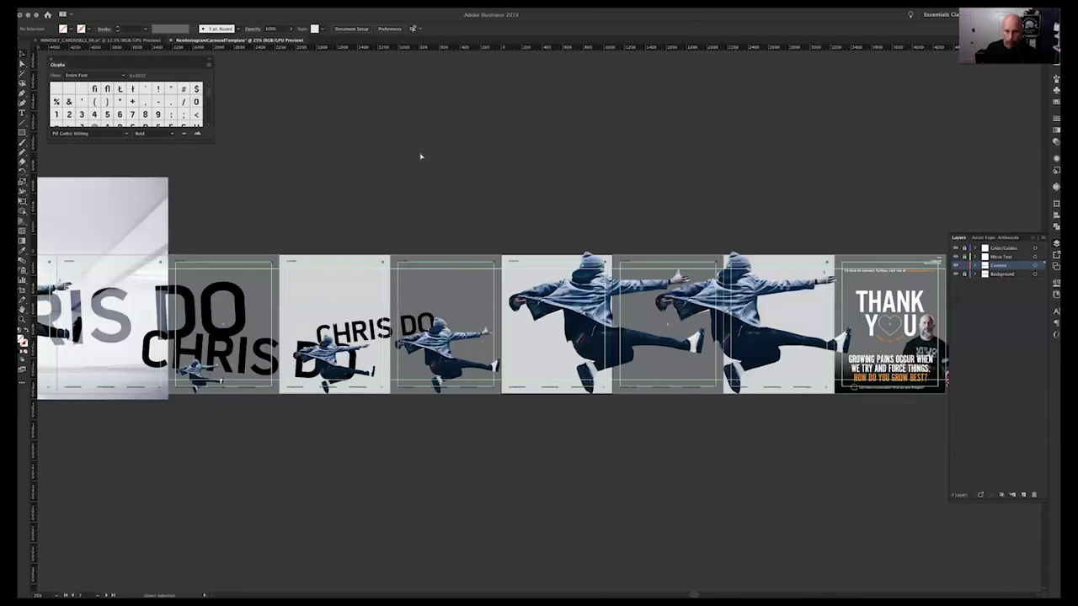
pyautogui.click(714, 325)
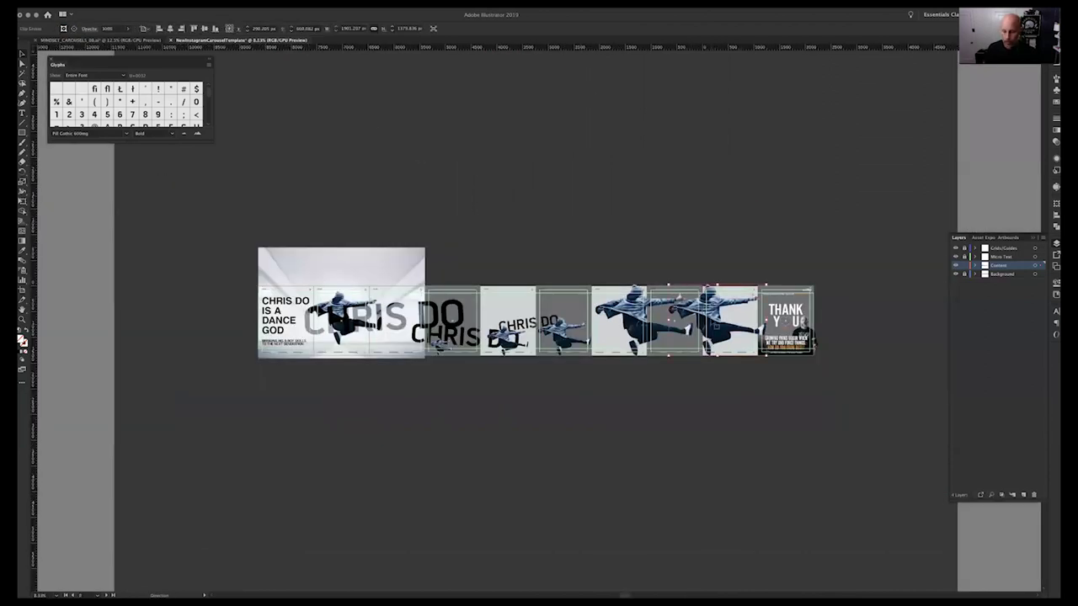
pyautogui.moveTo(767, 286); pyautogui.dragTo(729, 324)
pyautogui.press('super+plus')
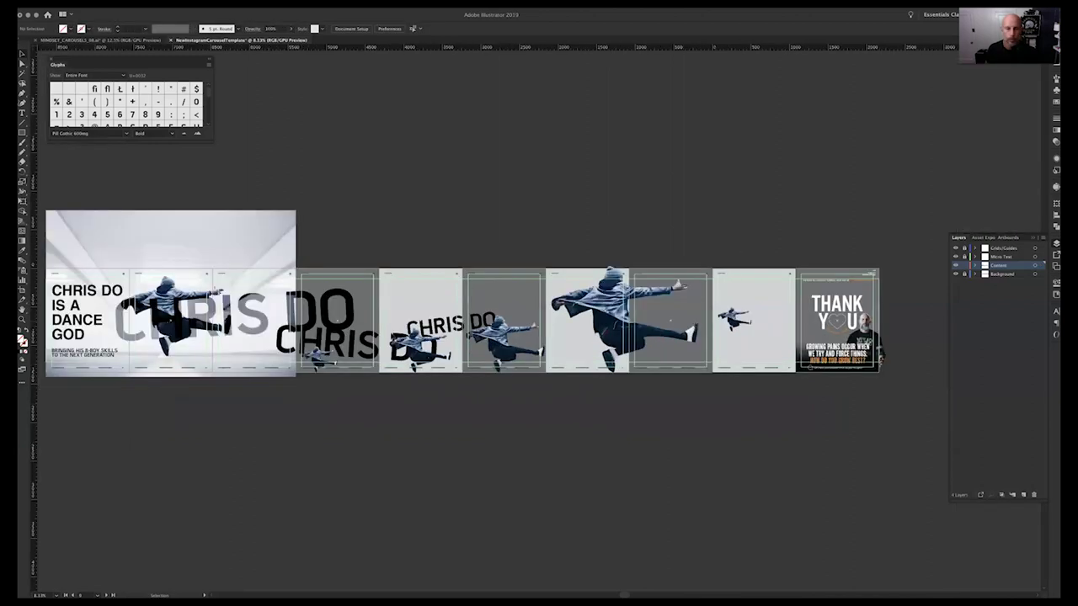
# Copy the "CHRIS DO IS A DANCE GOD" headline and its subtitle from the first artboard to the same position on the ninth.
pyautogui.click(99, 299)
pyautogui.click(74, 358)
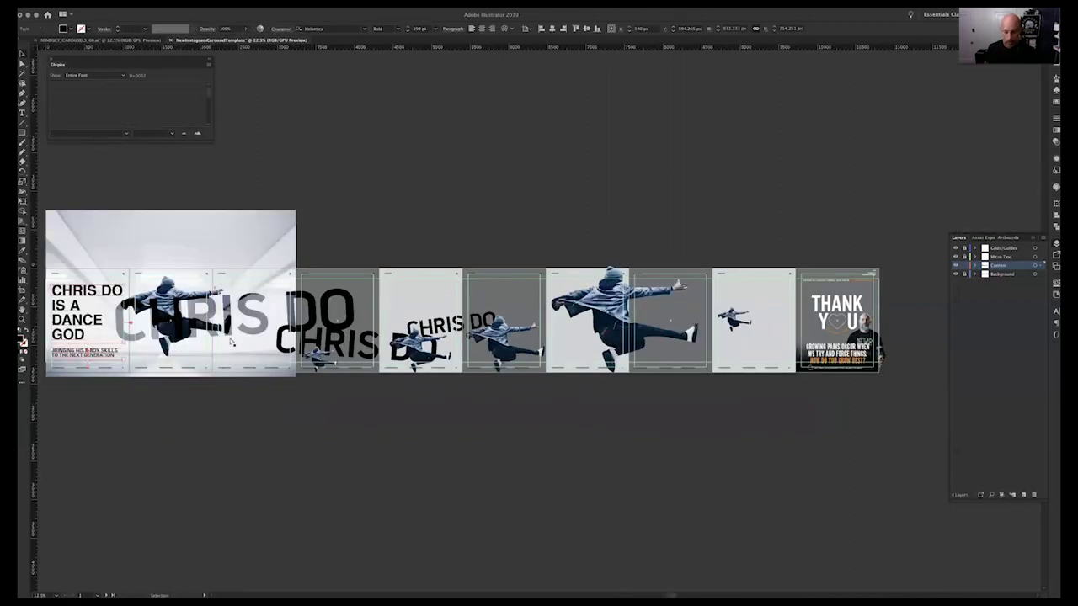
pyautogui.click(745, 301)
pyautogui.press('shift+super+v')
pyautogui.click(787, 234)
# Replace the ninth artboard's headline text with "#DANCEMOFODANCE".
pyautogui.scroll(9, 755, 320)
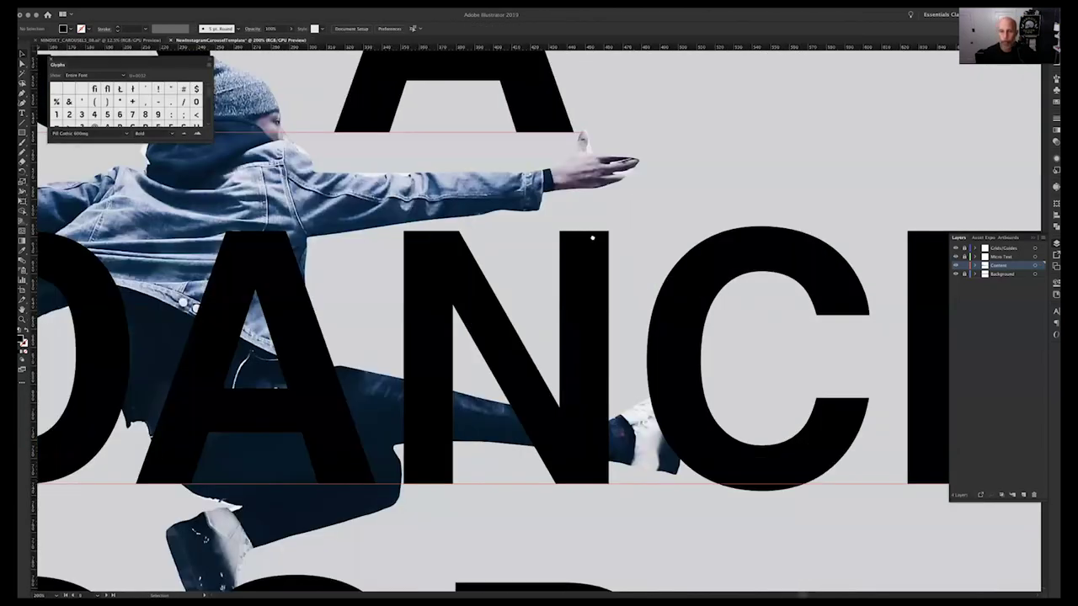
pyautogui.scroll(-4, 598, 243)
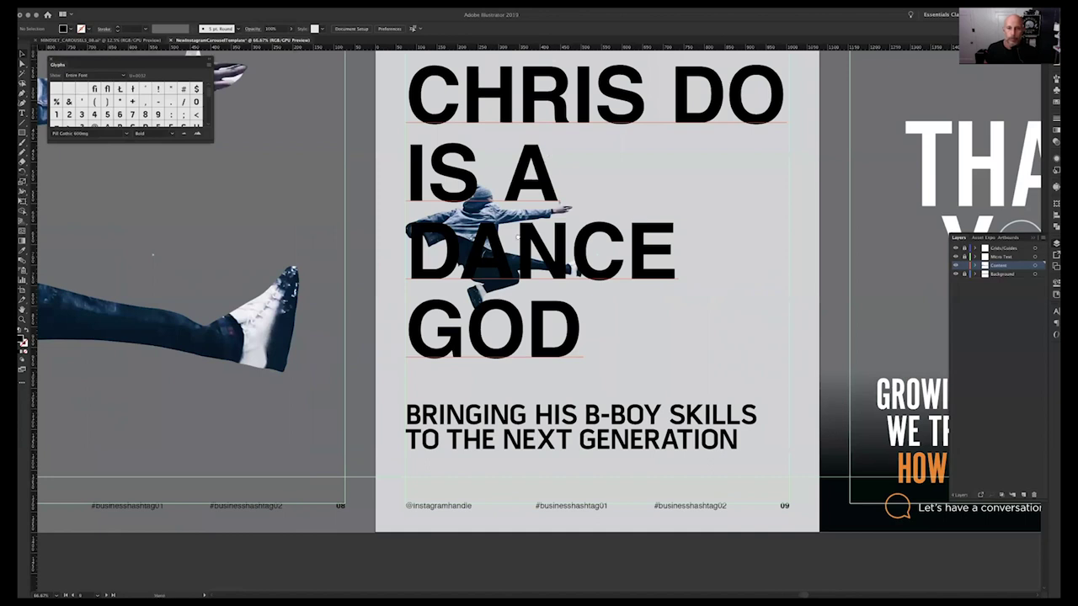
pyautogui.moveTo(532, 223); pyautogui.dragTo(508, 275)
pyautogui.doubleClick(630, 165)
pyautogui.doubleClick(630, 165)
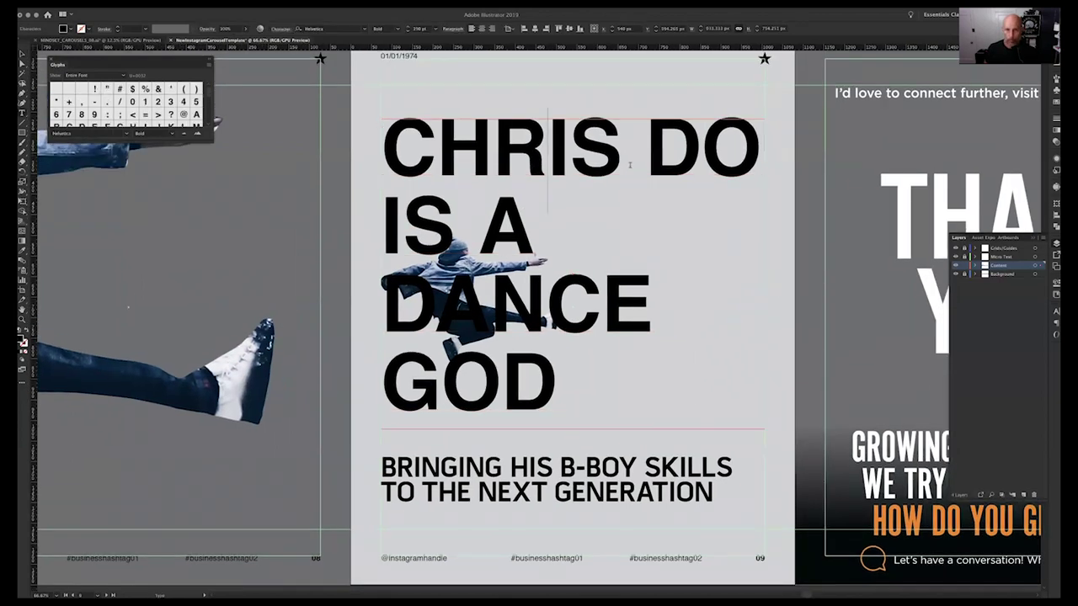
pyautogui.hotkey('ctrl', 'a')
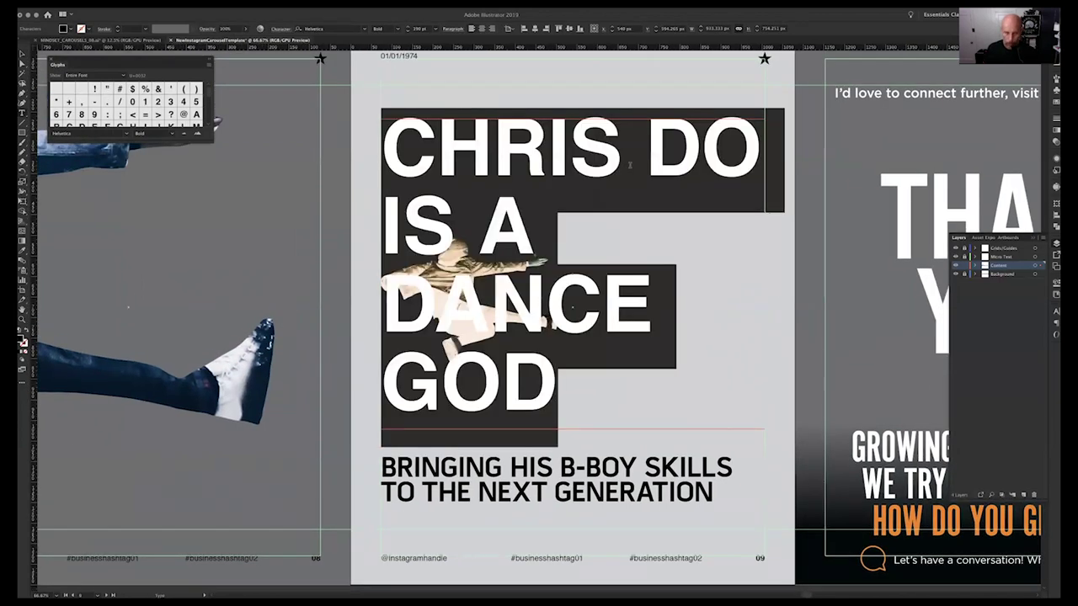
pyautogui.write('#DA')
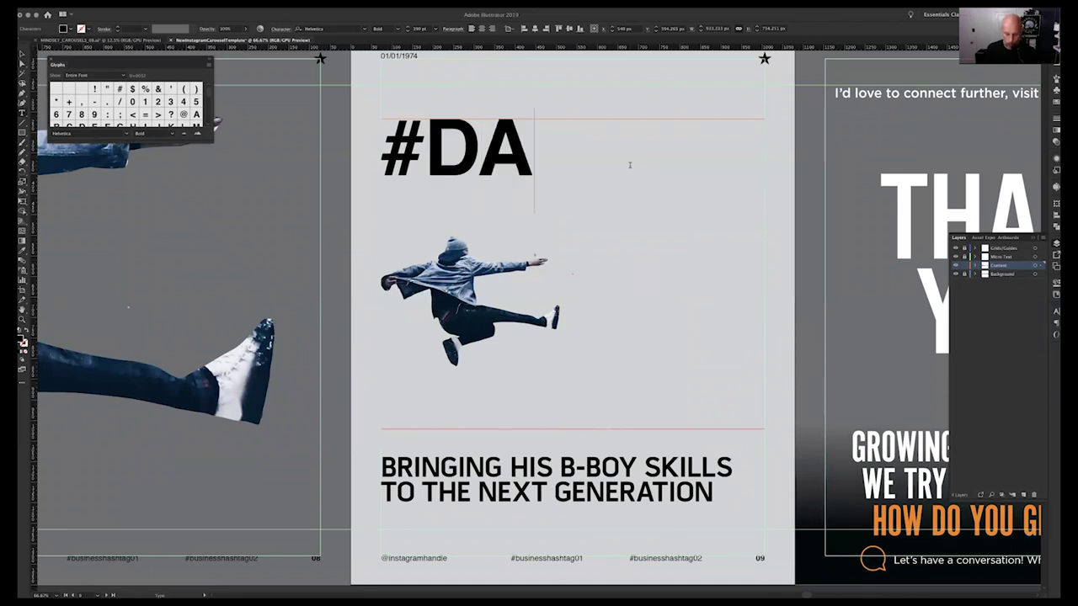
pyautogui.write('NCE-MO')
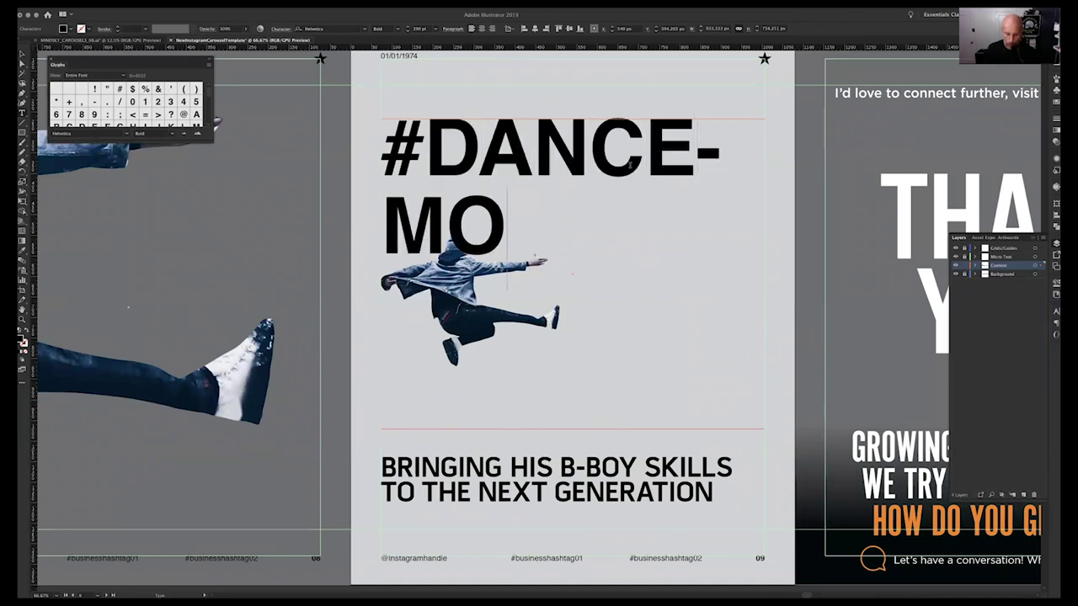
pyautogui.write('-FODANCE')
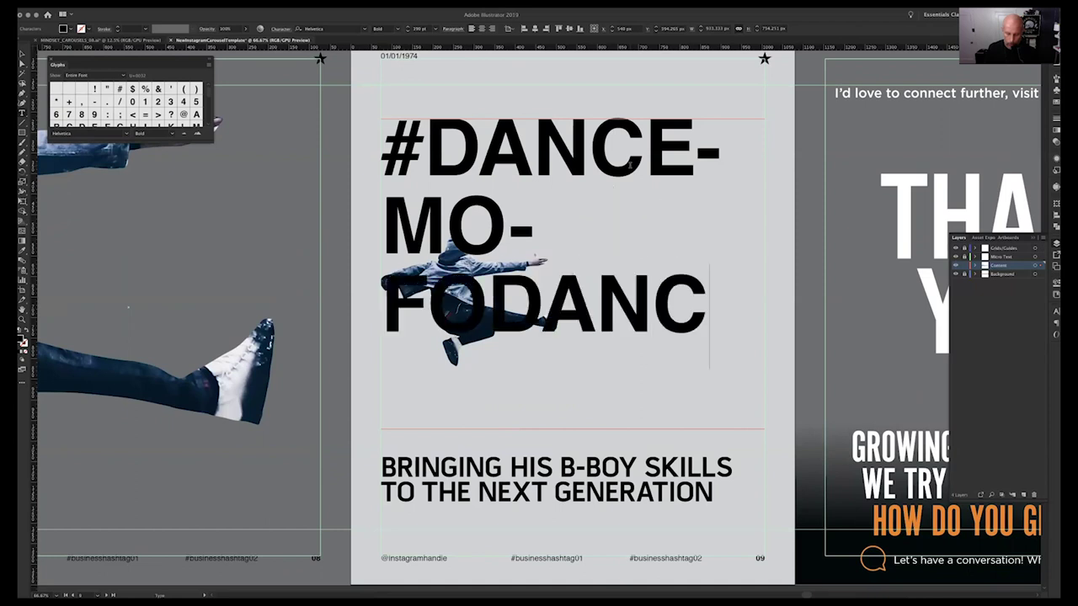
pyautogui.click(22, 54)
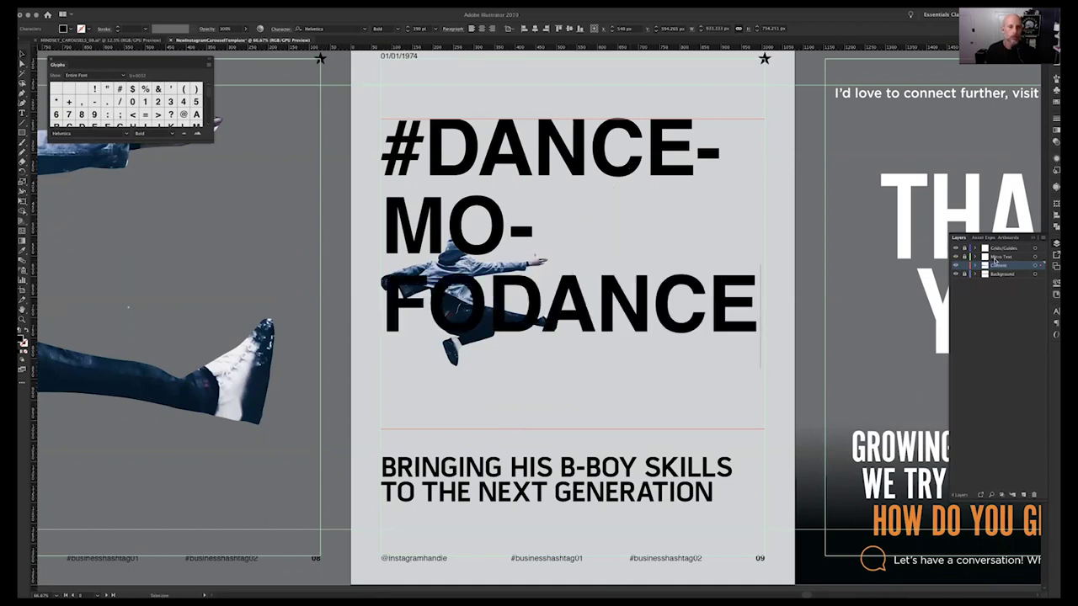
# Reduce the font size of the "#DANCEMOFODANCE" headline until it fits on a single line between the margins.
pyautogui.click(1056, 310)
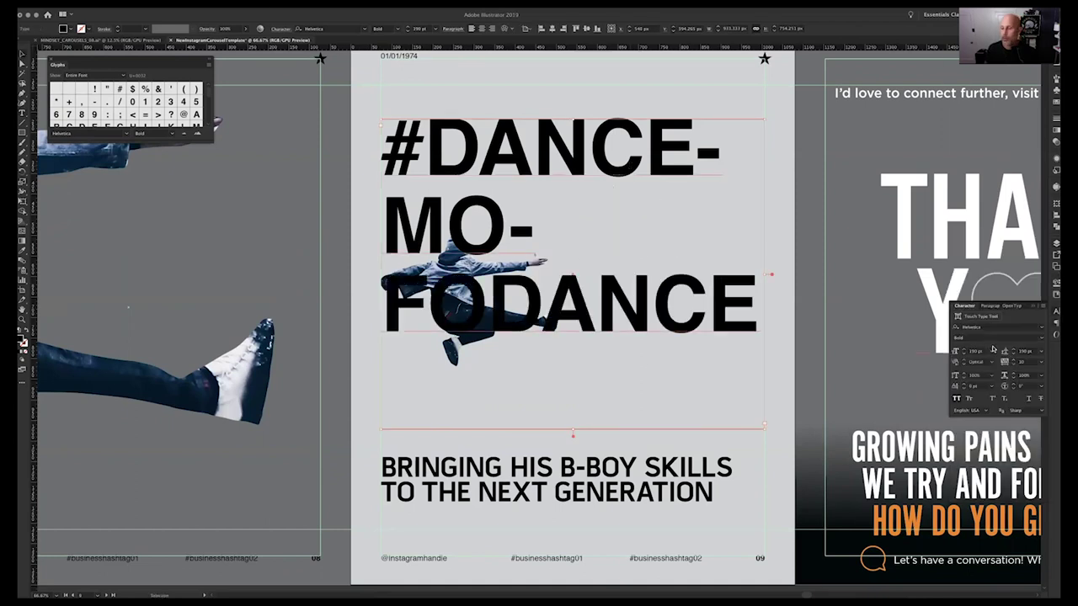
pyautogui.keyDown('shift'); pyautogui.click(964, 354); pyautogui.keyUp('shift')
pyautogui.keyDown('shift'); pyautogui.click(964, 354); pyautogui.keyUp('shift')
pyautogui.keyDown('shift'); pyautogui.click(965, 354); pyautogui.keyUp('shift')
pyautogui.keyDown('shift'); pyautogui.click(964, 354); pyautogui.keyUp('shift')
pyautogui.keyDown('shift'); pyautogui.click(964, 354); pyautogui.keyUp('shift')
pyautogui.keyDown('shift'); pyautogui.click(964, 355); pyautogui.keyUp('shift')
pyautogui.keyDown('shift'); pyautogui.click(965, 355); pyautogui.keyUp('shift')
pyautogui.keyDown('shift'); pyautogui.click(964, 355); pyautogui.keyUp('shift')
pyautogui.scroll(4, 966, 352)
pyautogui.scroll(4, 966, 352)
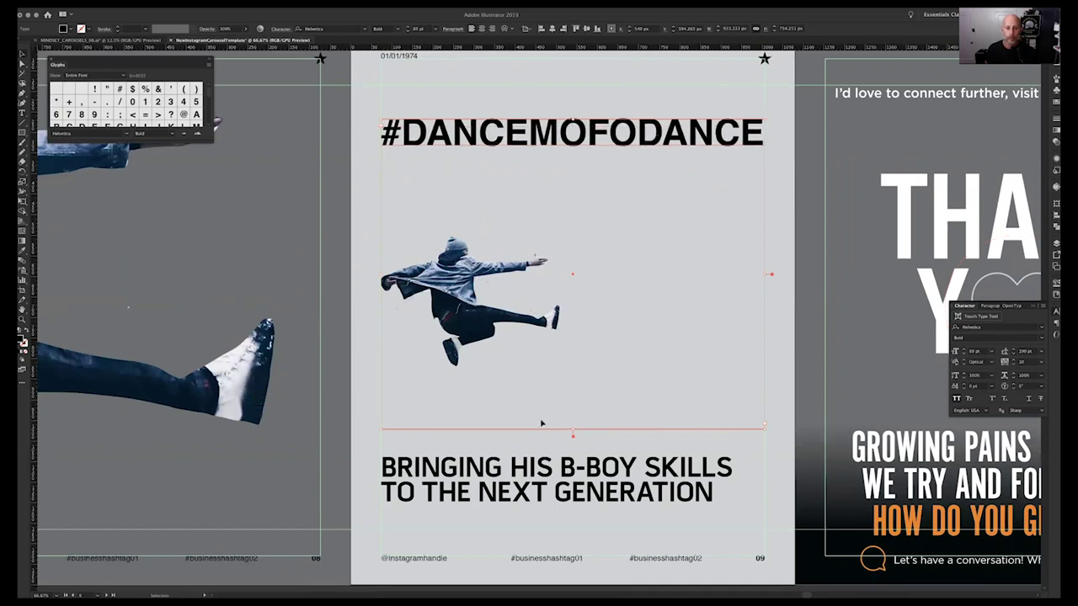
# Replace the ninth artboard's subtitle text with "JUST BE YOU.".
pyautogui.click(539, 492)
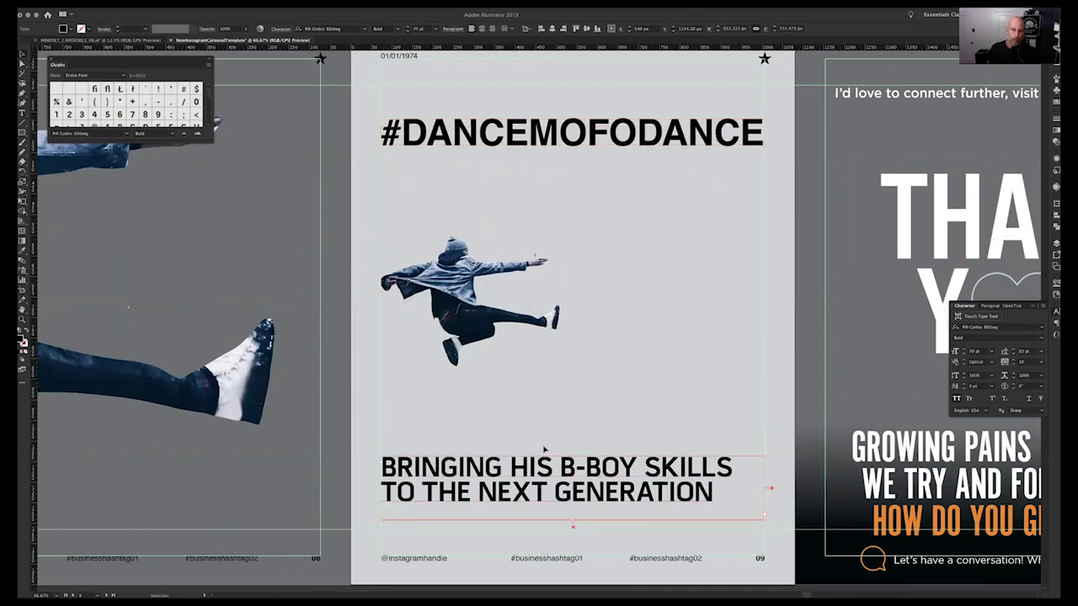
pyautogui.doubleClick(547, 495)
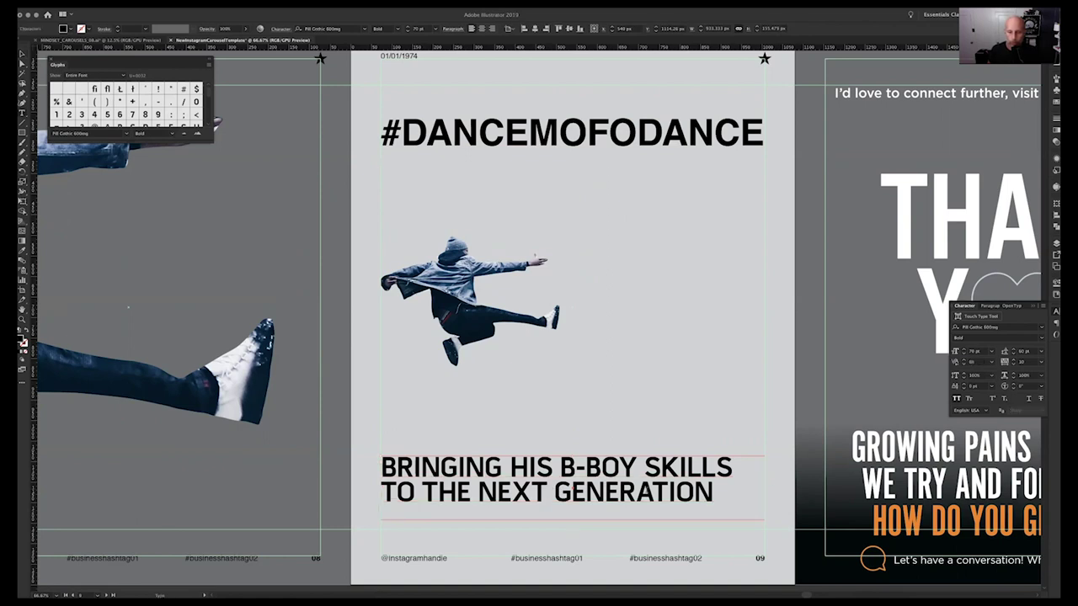
pyautogui.hotkey('ctrl', 'a')
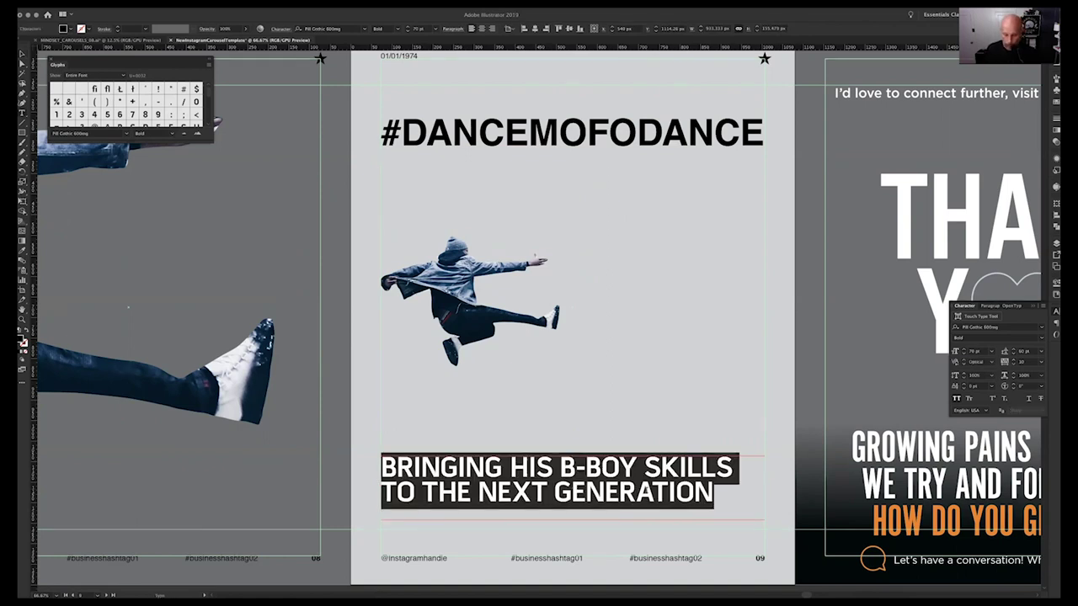
pyautogui.write('JUST ')
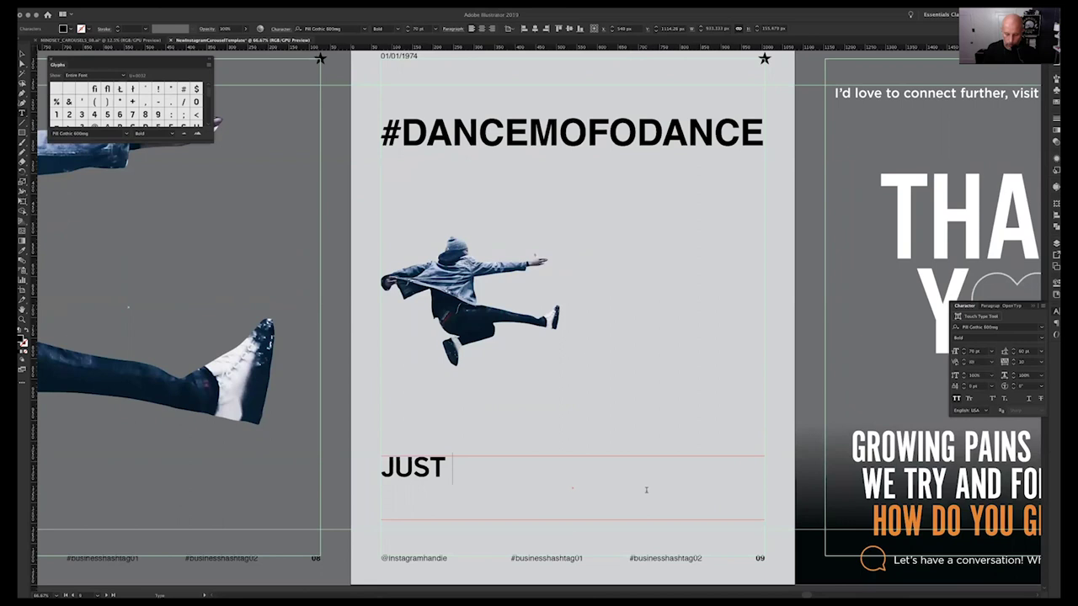
pyautogui.write('BE YOU.')
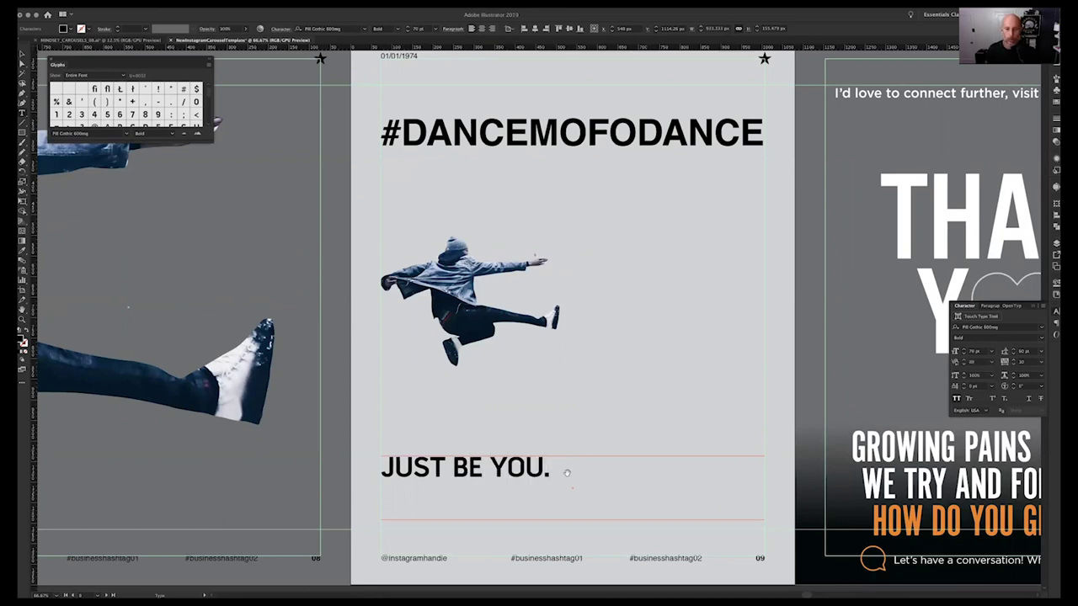
pyautogui.scroll(-5, 568, 473)
pyautogui.press('Escape')
# Adjust the largest spanning "CHRIS DO" text so that its "DO" sits slightly higher on the fourth artboard.
pyautogui.hscroll(-3, 431, 264)
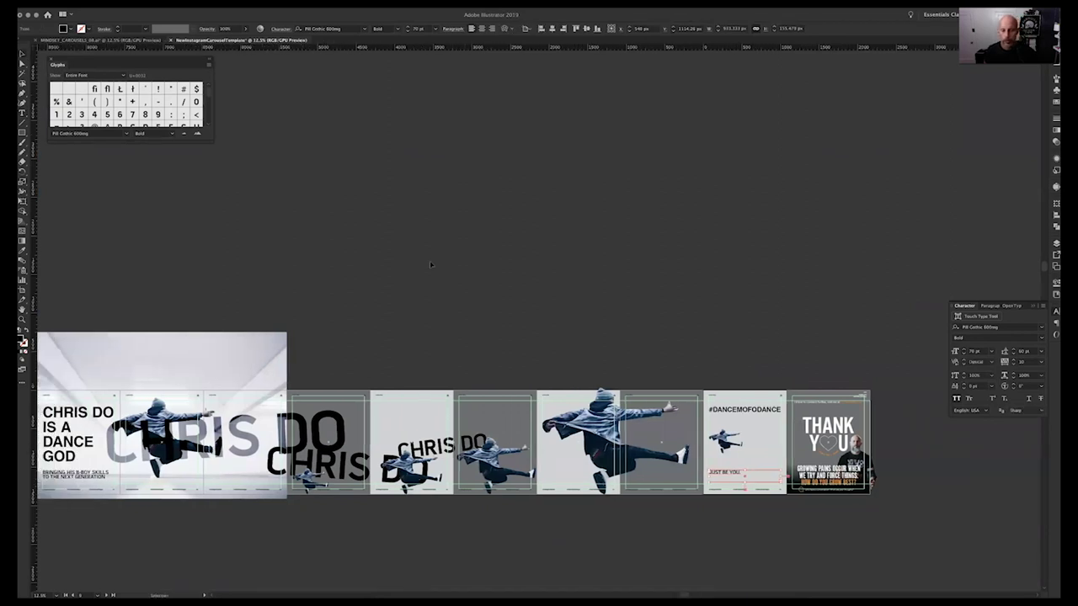
pyautogui.scroll(-2, 430, 265)
pyautogui.click(605, 326)
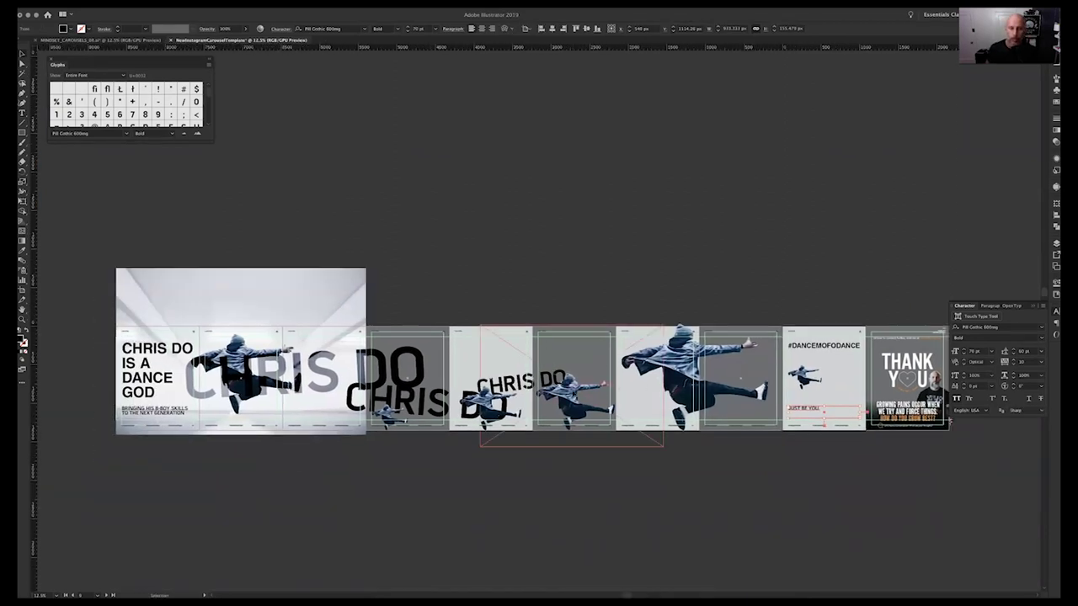
pyautogui.click(383, 292)
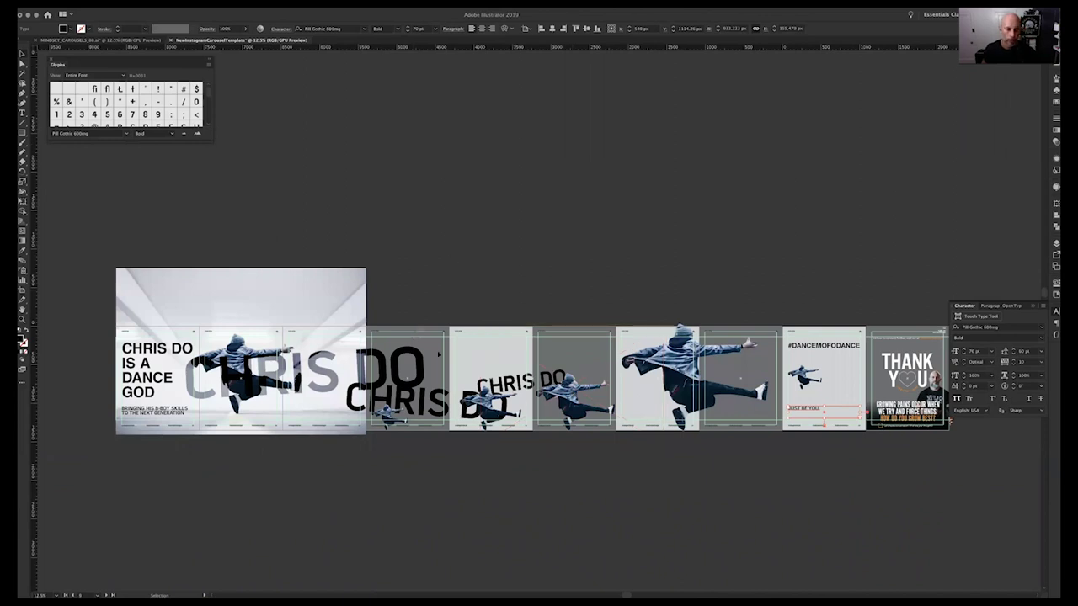
pyautogui.moveTo(414, 363); pyautogui.dragTo(422, 355)
pyautogui.click(466, 269)
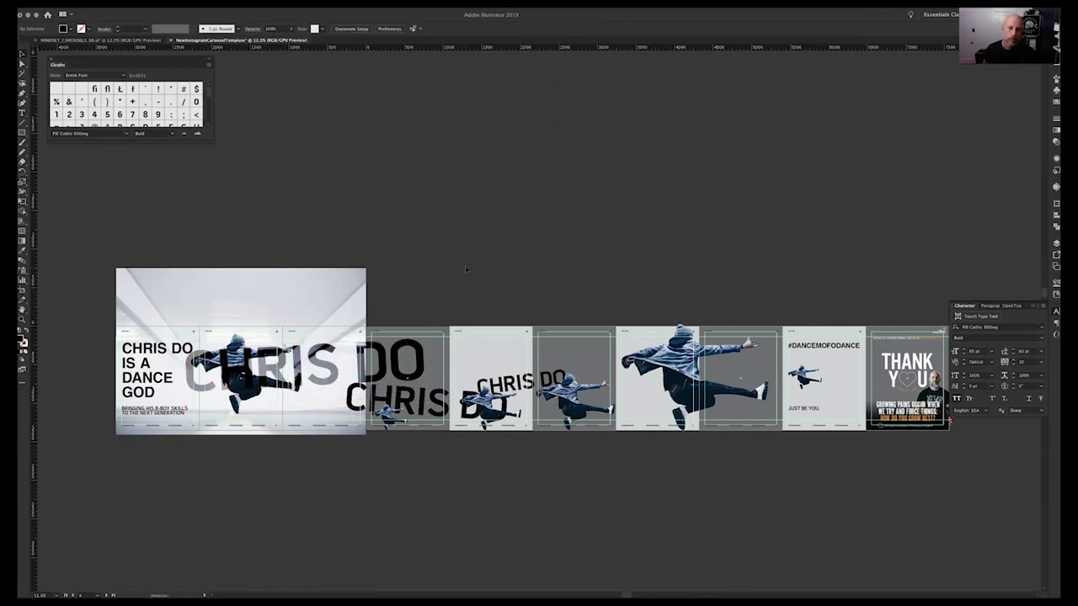
# Move the sixth artboard's dancer up to mid-height and raise the smallest "CHRIS DO" text starting on the fifth artboard.
pyautogui.moveTo(601, 390); pyautogui.dragTo(599, 363)
pyautogui.click(599, 292)
pyautogui.moveTo(497, 387); pyautogui.dragTo(497, 375)
pyautogui.click(550, 299)
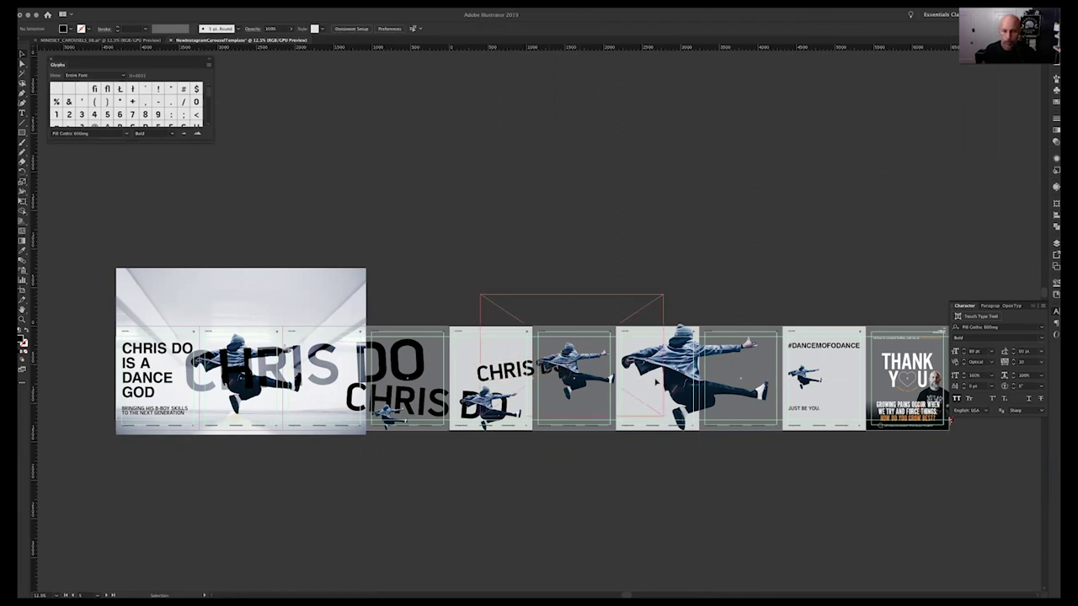
# Shrink the large dancer spanning artboards seven and eight to fit within their height, and move the fourth artboard's small dancer up to mid-height.
pyautogui.click(678, 383)
pyautogui.moveTo(768, 430); pyautogui.dragTo(741, 416)
pyautogui.click(713, 291)
pyautogui.moveTo(656, 375); pyautogui.dragTo(678, 367)
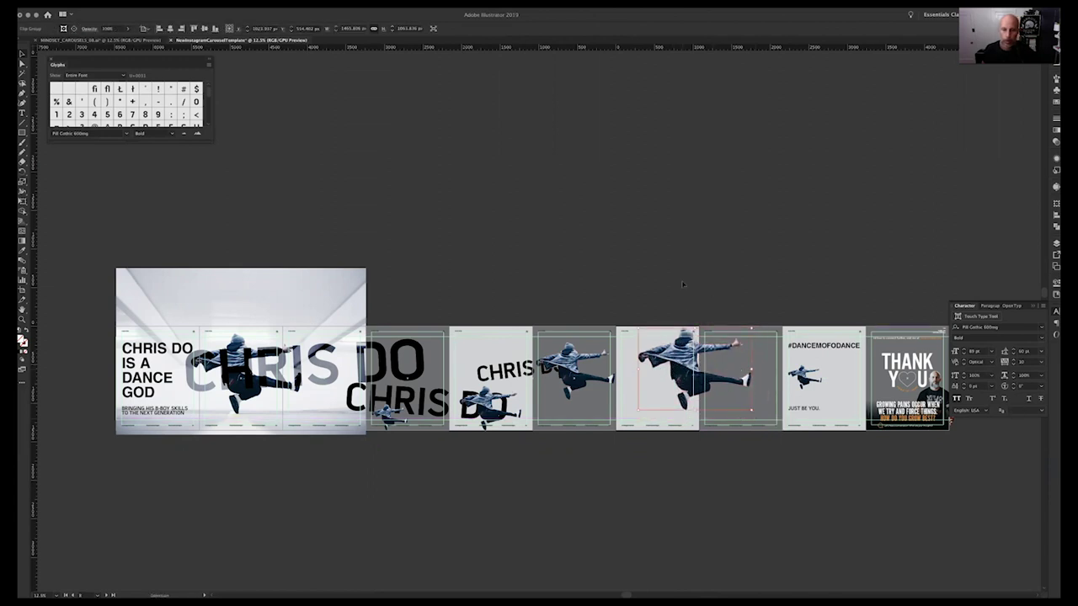
pyautogui.moveTo(390, 420); pyautogui.dragTo(391, 380)
pyautogui.click(530, 318)
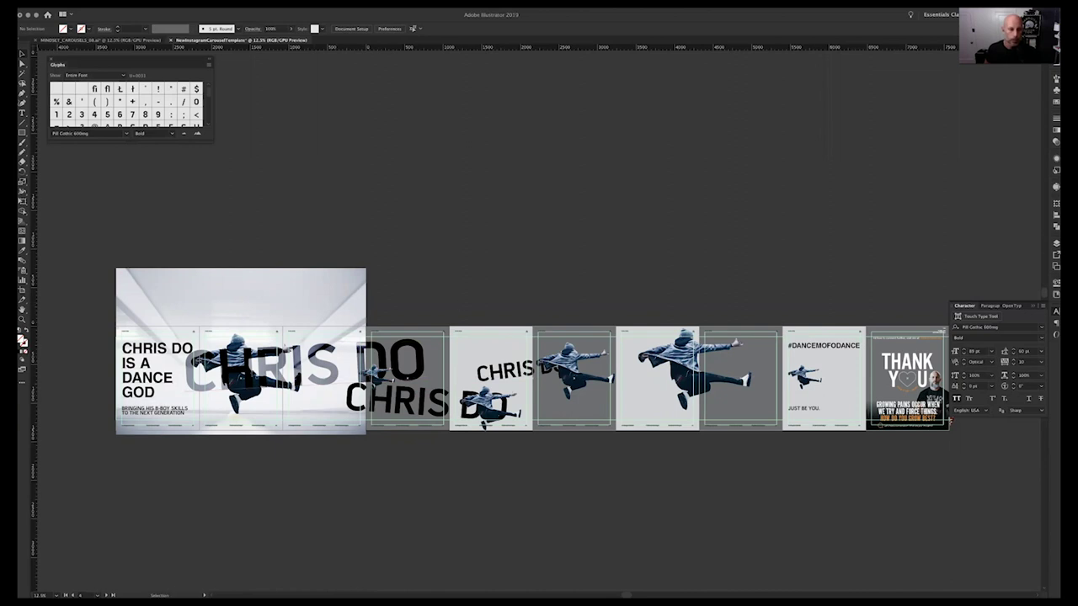
pyautogui.scroll(-3, 580, 438)
pyautogui.scroll(-2, 579, 438)
pyautogui.hscroll(2, 579, 438)
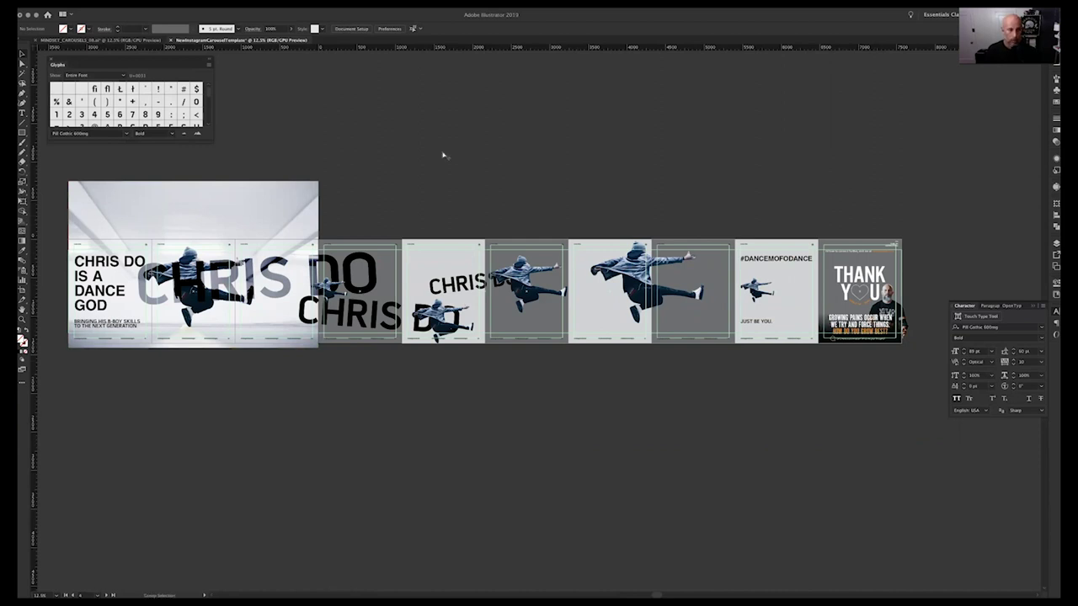
pyautogui.press('super+alt+shift+s')
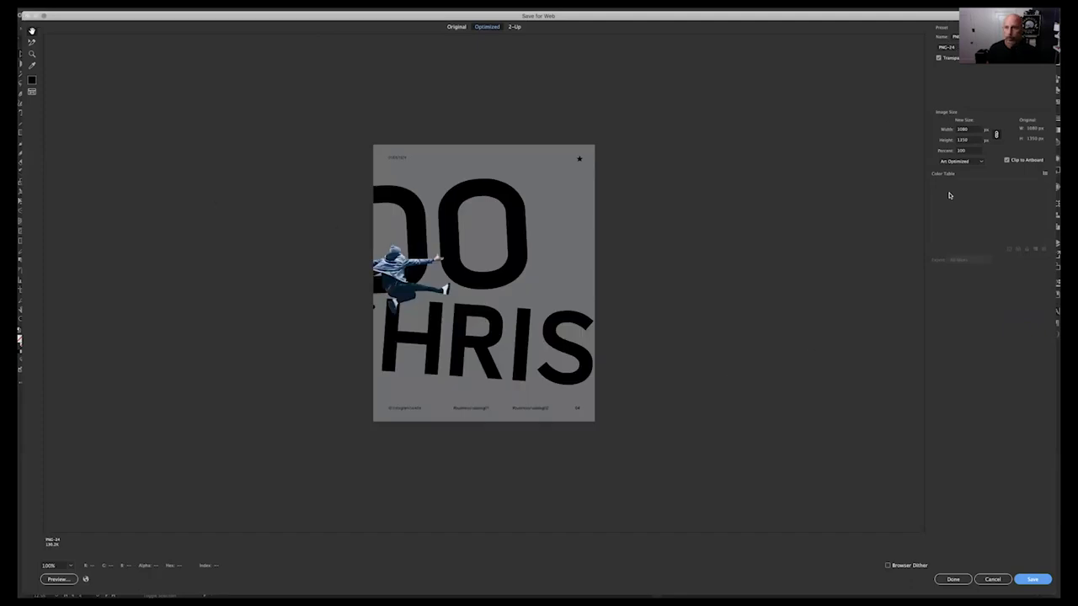
pyautogui.click(999, 581)
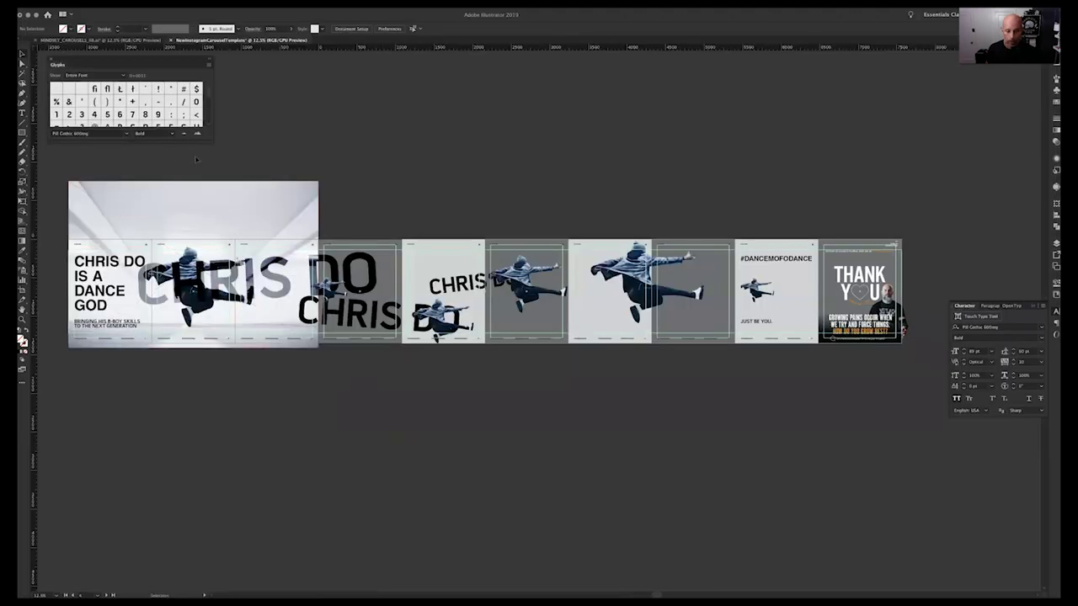
# Open Export for Screens and rename the first four artboards A_01, A_02, A_03 and A_04.
pyautogui.press('super+alt+e')
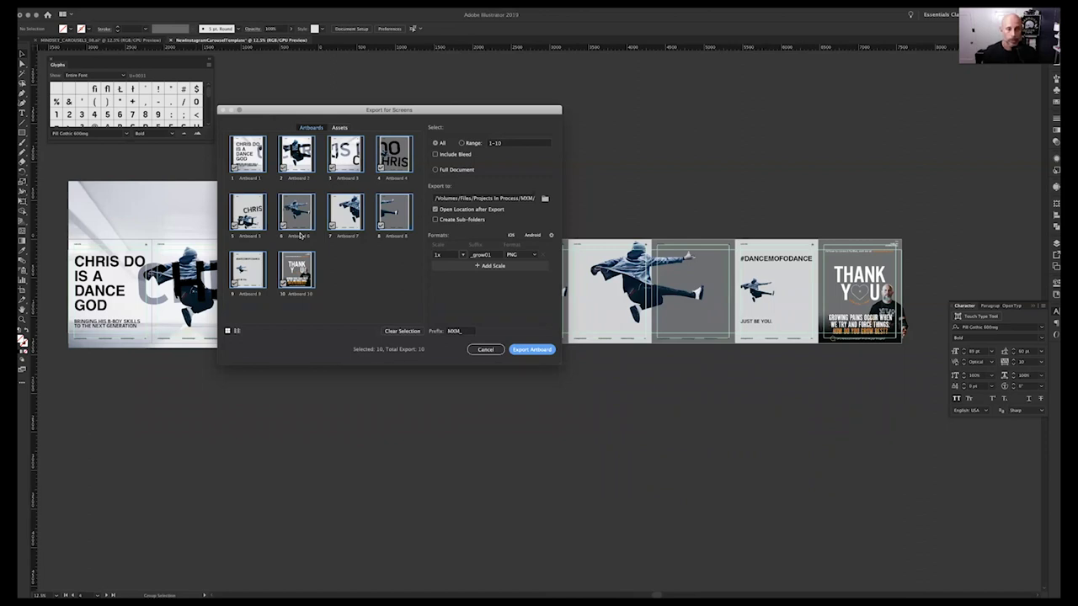
pyautogui.click(350, 280)
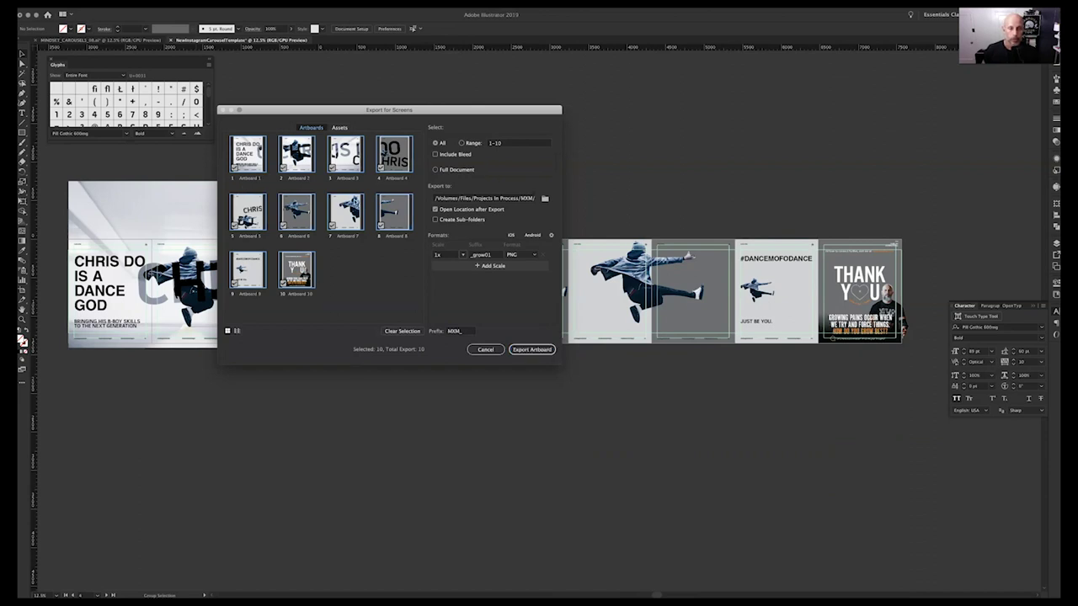
pyautogui.click(242, 179)
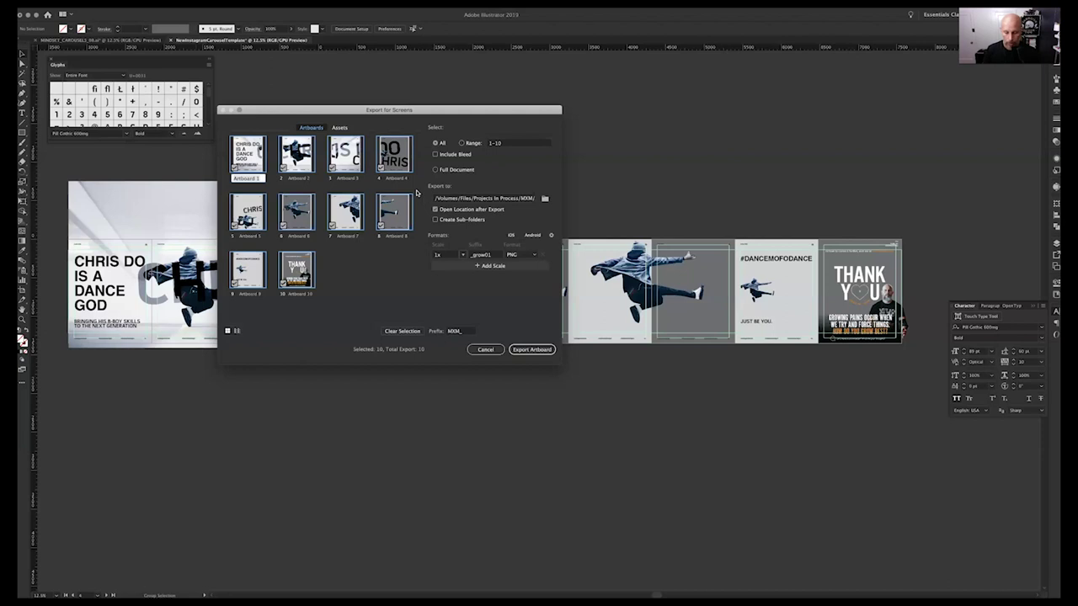
pyautogui.write('A_01')
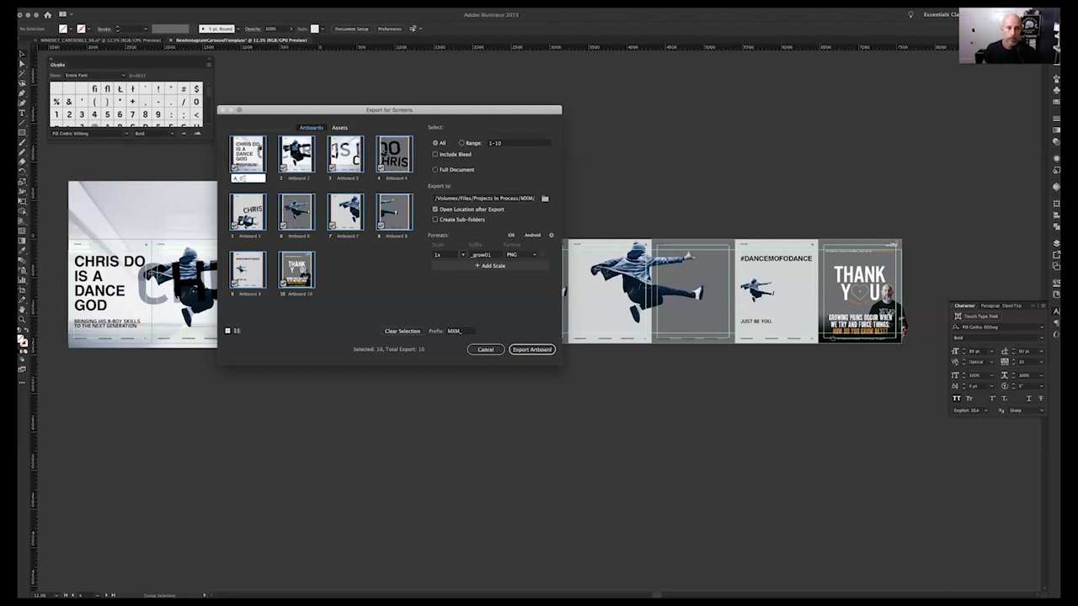
pyautogui.doubleClick(297, 178)
pyautogui.write('A_02')
pyautogui.doubleClick(343, 179)
pyautogui.write('A_03')
pyautogui.doubleClick(389, 178)
pyautogui.write('A_04')
# Rename artboards five to eight as A_05, A_06, A_07 and A_08 for the export.
pyautogui.doubleClick(245, 236)
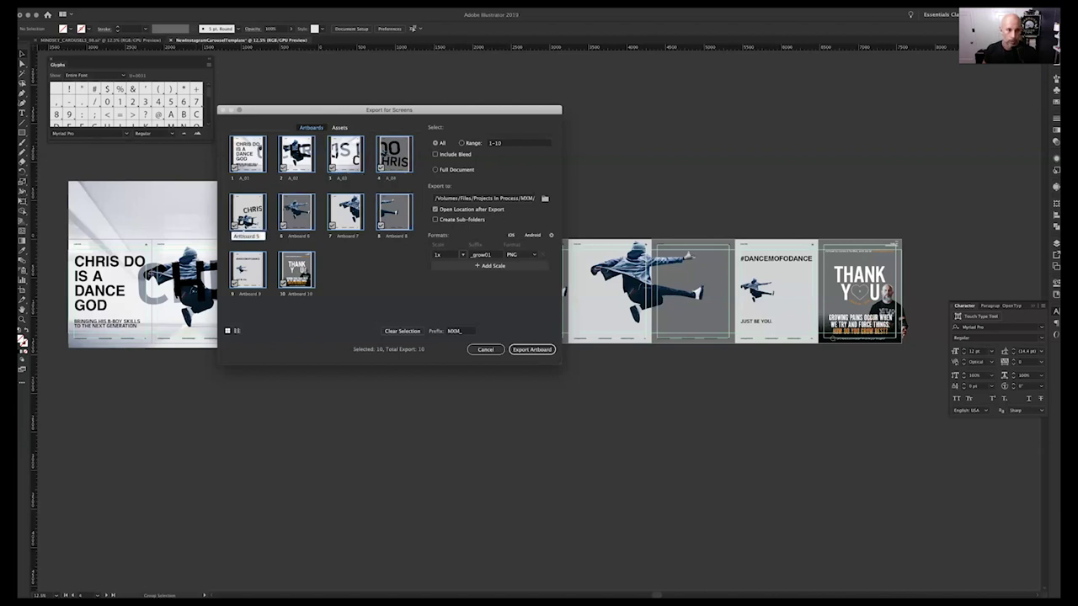
pyautogui.write('A_05')
pyautogui.doubleClick(309, 236)
pyautogui.write('A_06')
pyautogui.doubleClick(347, 236)
pyautogui.write('A_07')
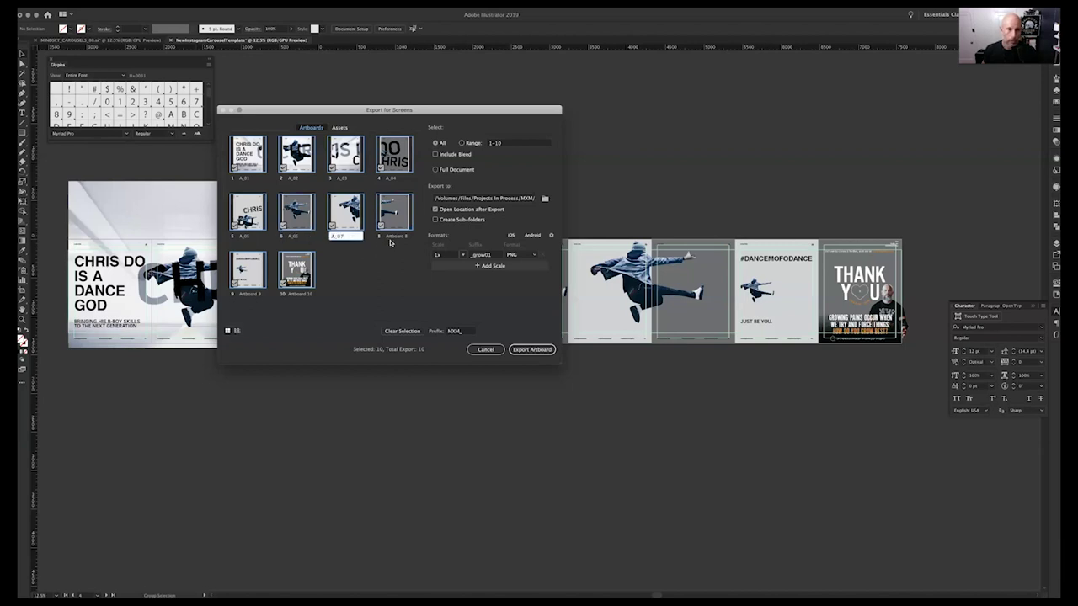
pyautogui.doubleClick(392, 237)
pyautogui.write('A_0')
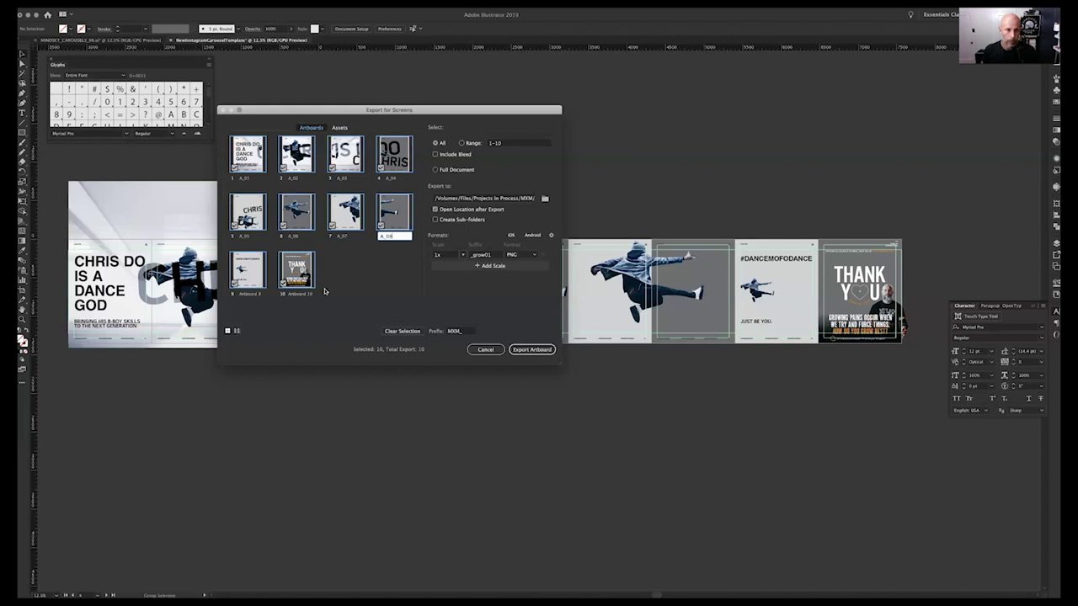
pyautogui.write('8')
# Rename the ninth artboard A_09 and the tenth artboard A_10.
pyautogui.doubleClick(236, 295)
pyautogui.write('A_09')
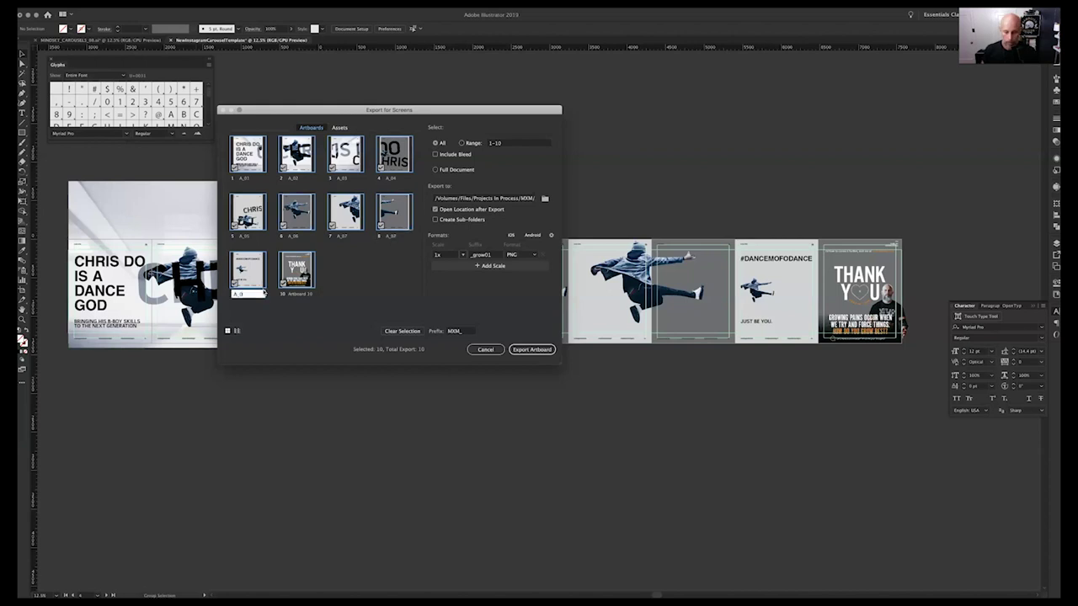
pyautogui.doubleClick(296, 295)
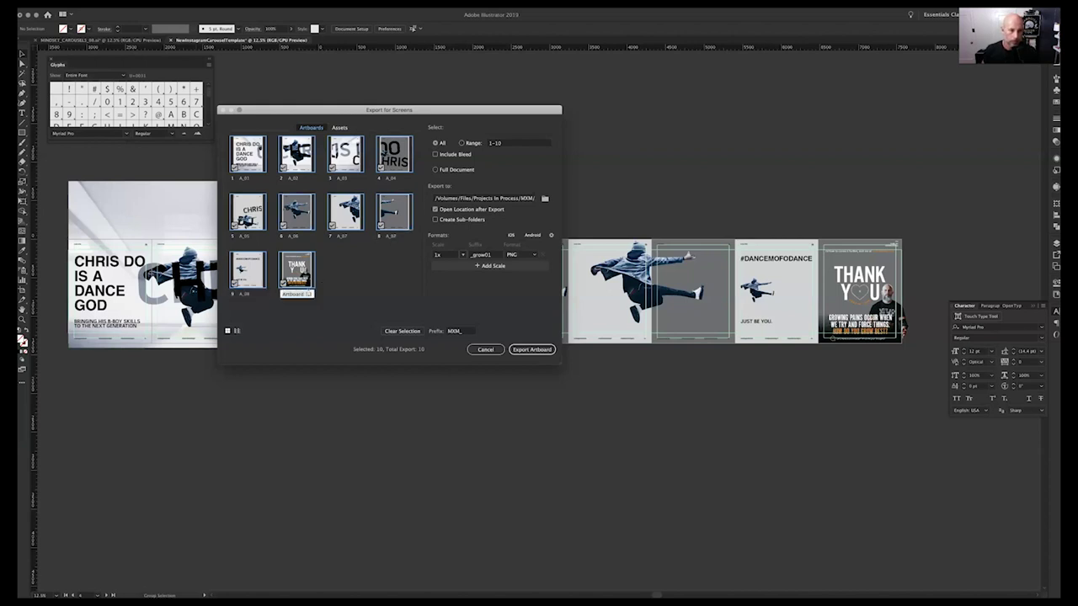
pyautogui.write('A_')
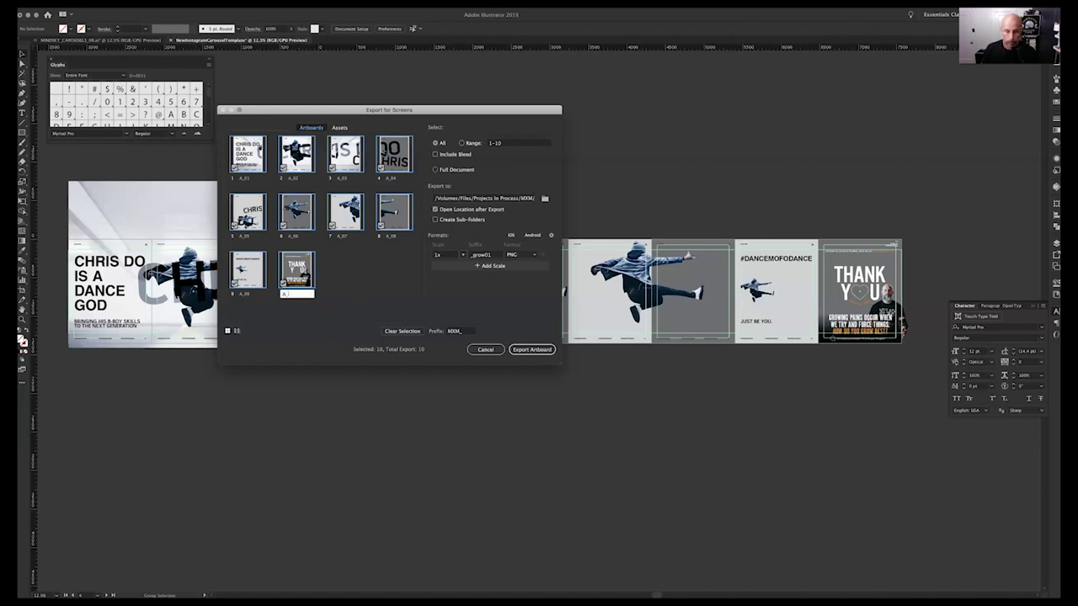
pyautogui.press('Return')
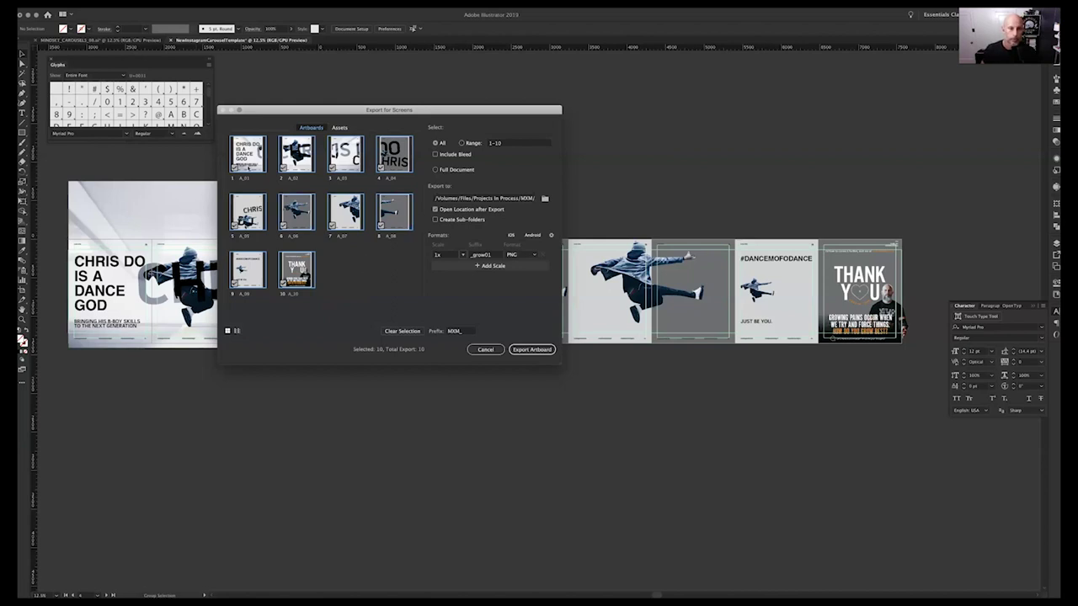
# Replace the export file name suffix with "_dancegod".
pyautogui.click(474, 254)
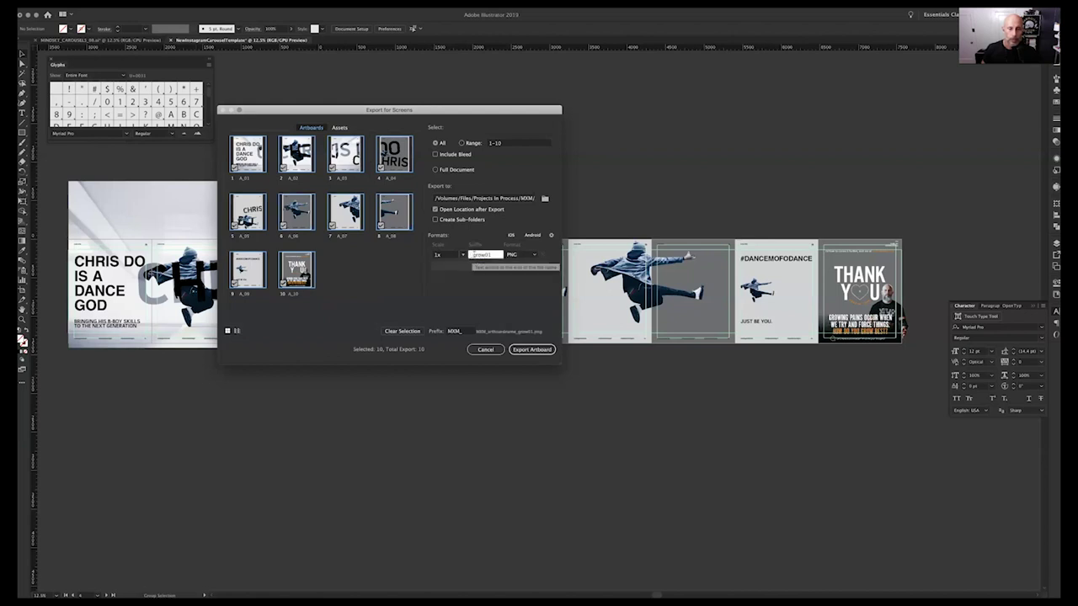
pyautogui.moveTo(474, 255); pyautogui.dragTo(524, 256)
pyautogui.press('BackSpace')
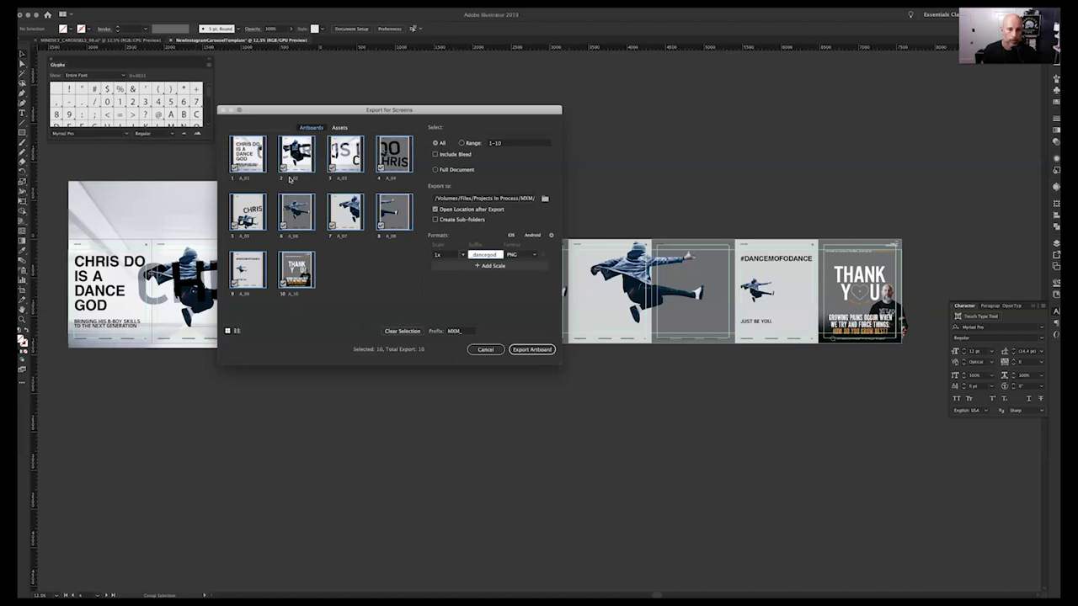
# Set the export destination to the Desktop and export all ten artboards as PNGs.
pyautogui.click(531, 349)
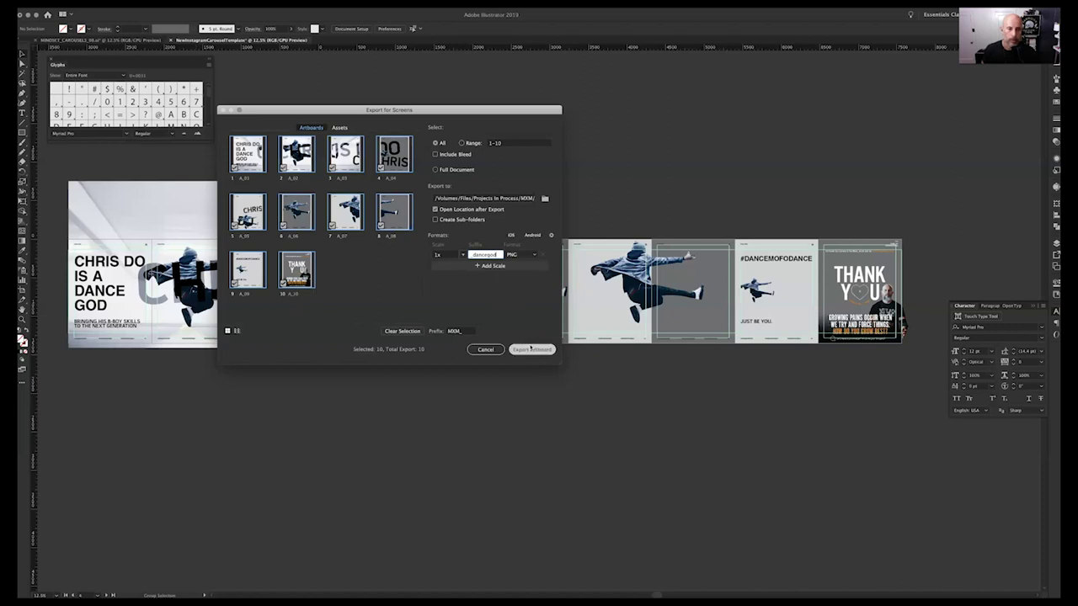
pyautogui.click(545, 199)
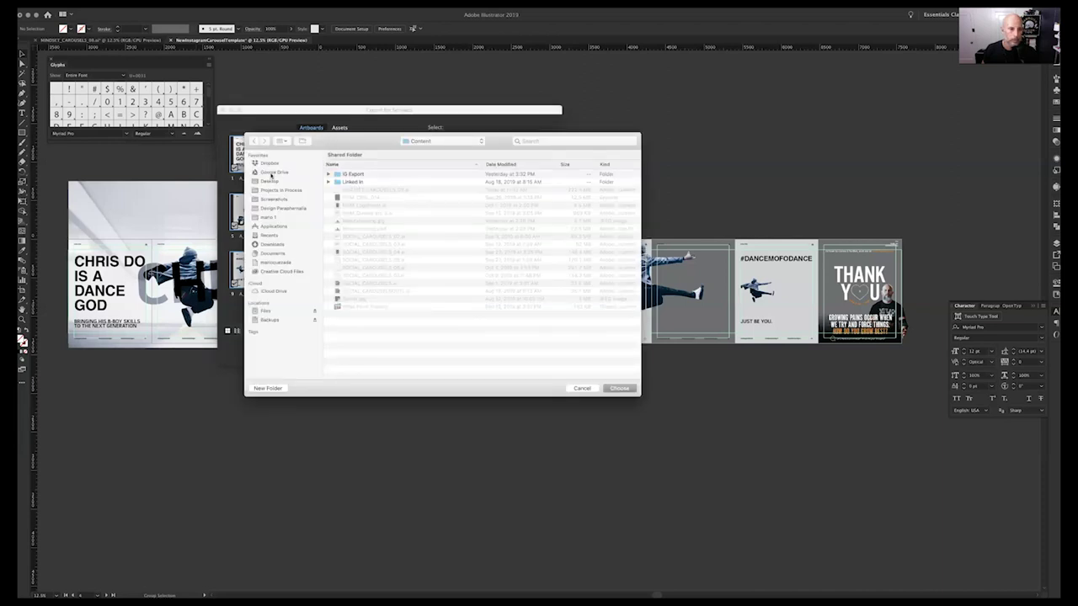
pyautogui.click(275, 183)
pyautogui.click(619, 388)
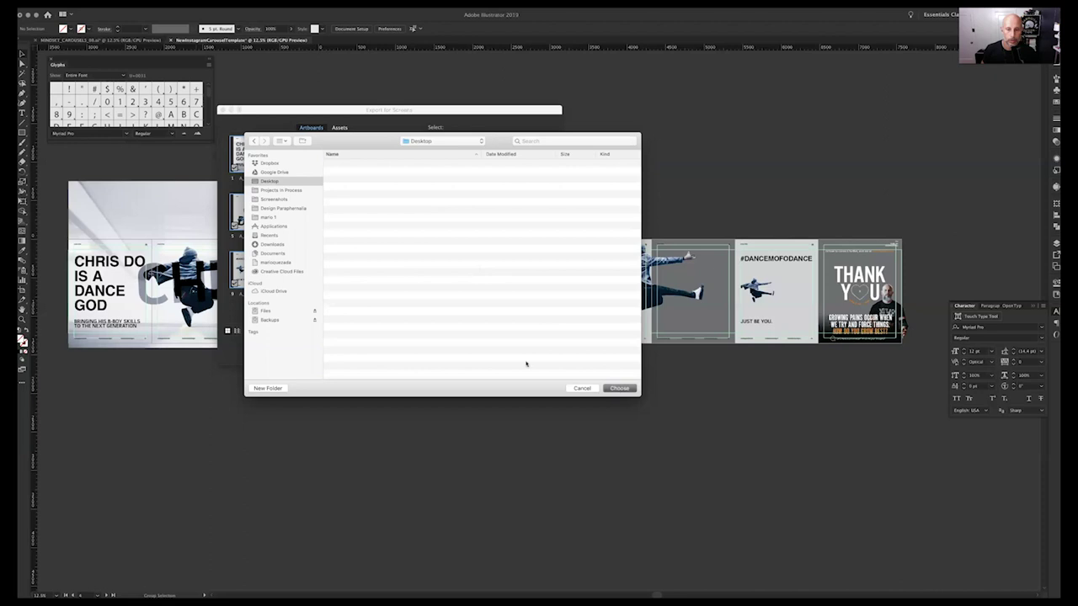
pyautogui.click(522, 351)
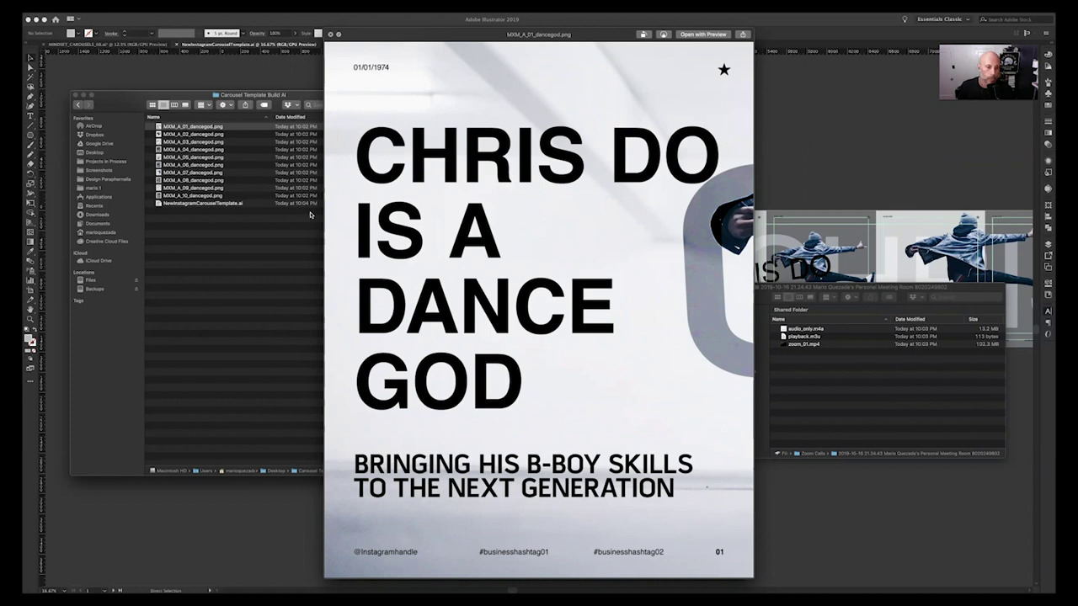
# Close the first PNG's preview and point out the exported files in the Carousel Template Build AI folder.
pyautogui.click(332, 35)
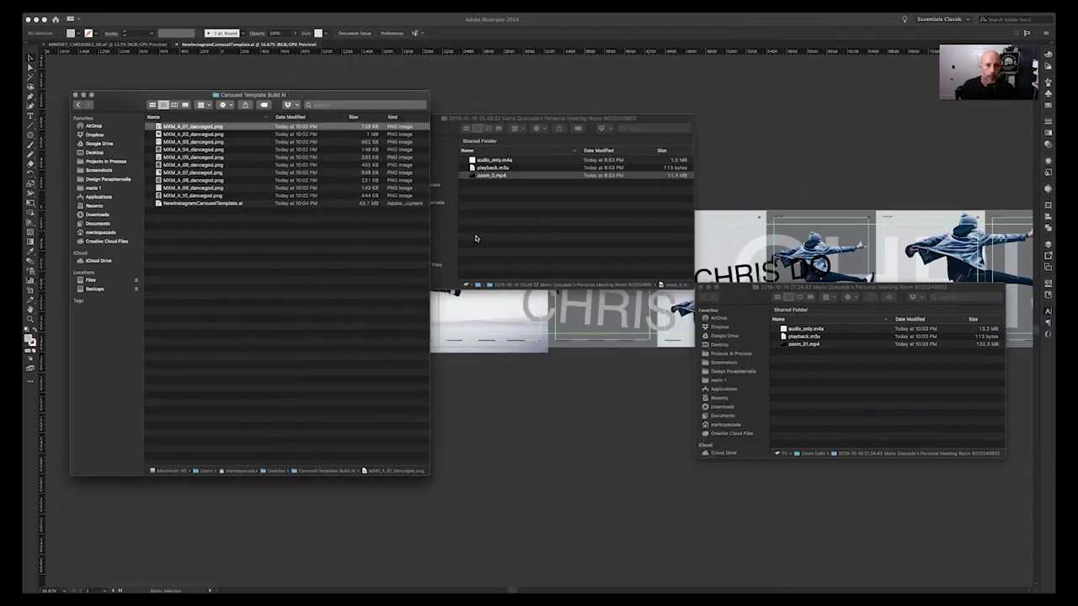
pyautogui.moveTo(263, 195); pyautogui.dragTo(178, 122)
pyautogui.click(243, 259)
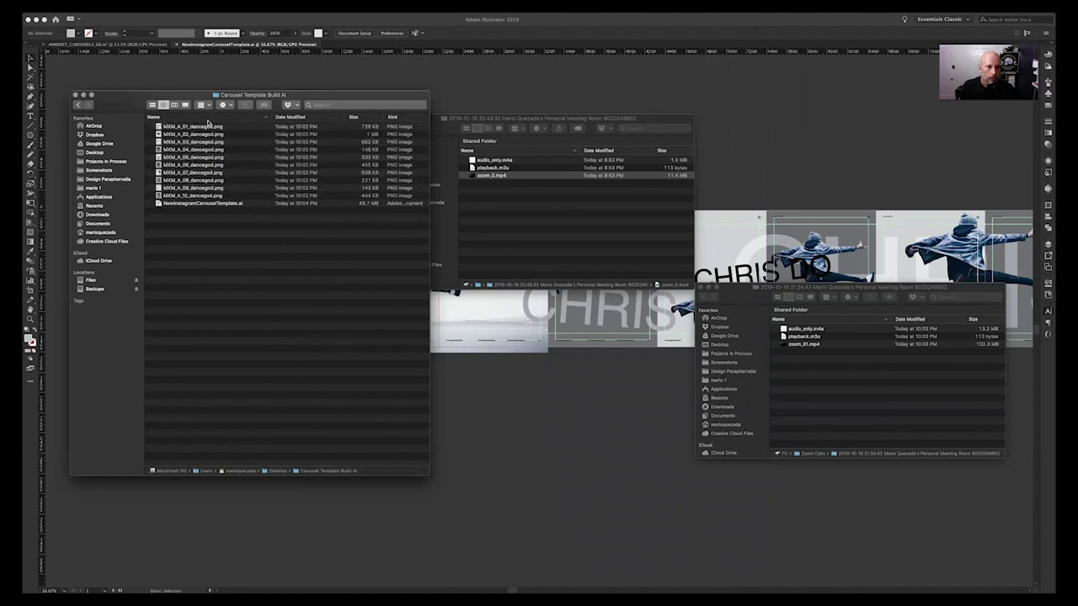
# Preview the exported PNGs in order from MXM_A_01_dancegod.png to MXM_A_10_dancegod.png.
pyautogui.click(226, 128)
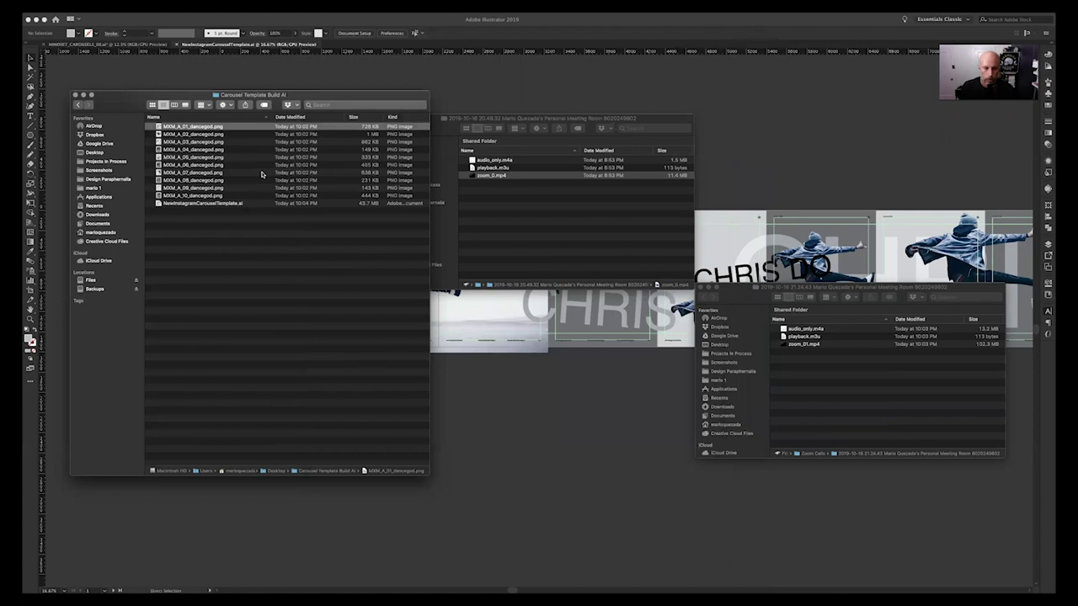
pyautogui.press('space')
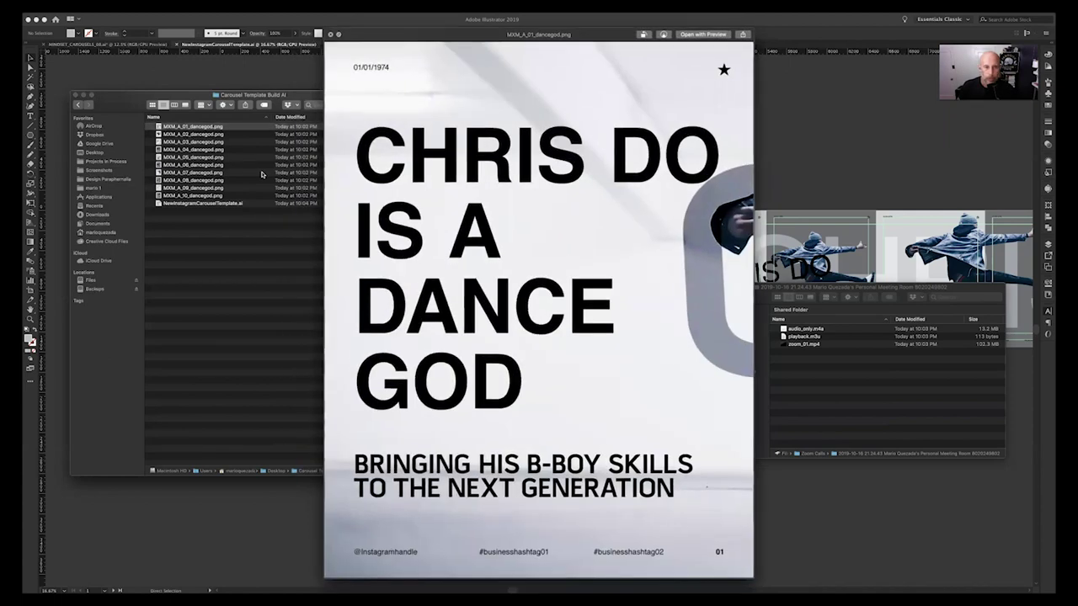
pyautogui.press('Down')
pyautogui.press('Down')
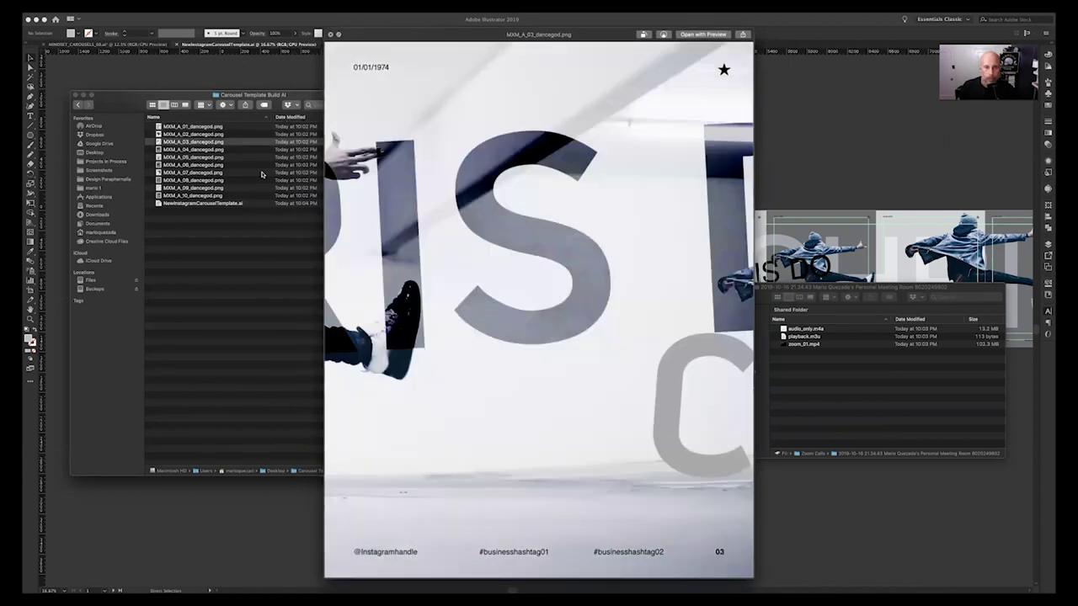
pyautogui.press('Down')
pyautogui.press('Down')
pyautogui.press('Down')
pyautogui.press('Down')
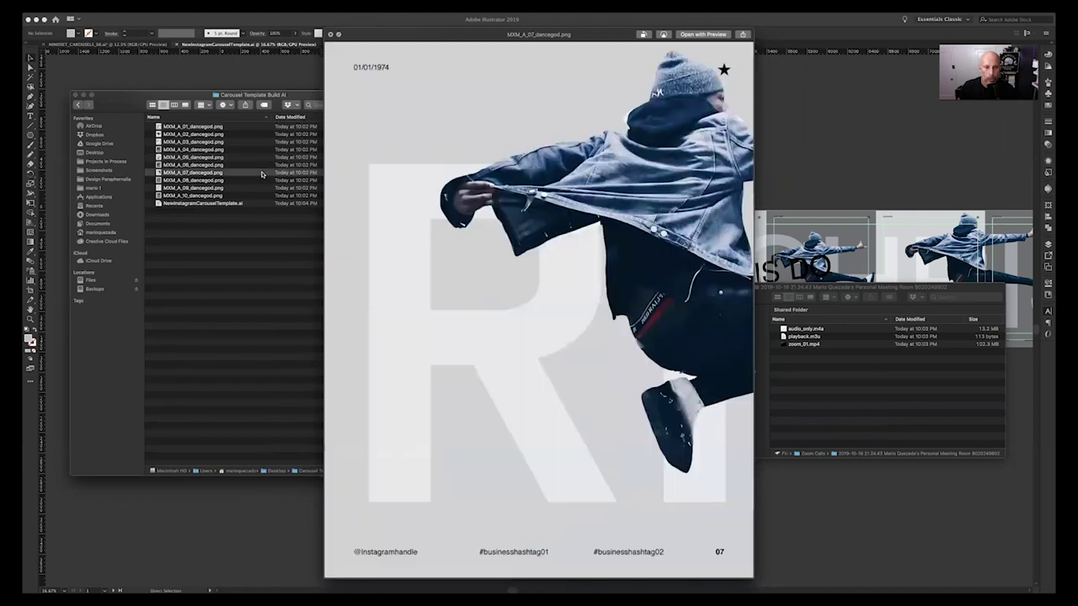
pyautogui.press('Down')
pyautogui.press('Down')
pyautogui.press('Down')
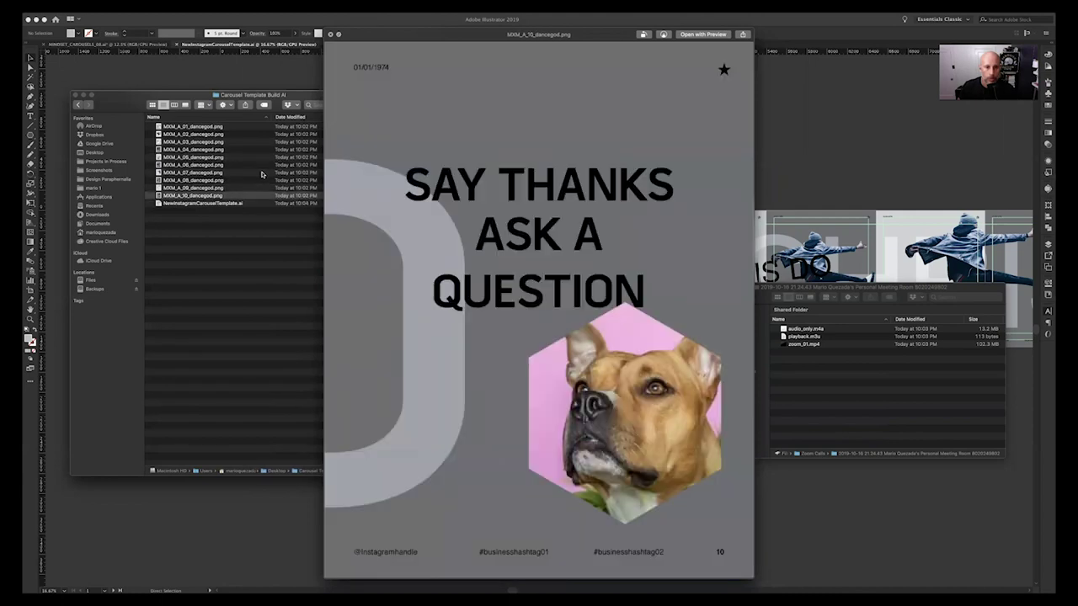
# Step back through the PNG previews from the tenth slide to the first.
pyautogui.press('Up')
pyautogui.press('Up')
pyautogui.press('Up')
pyautogui.press('Up')
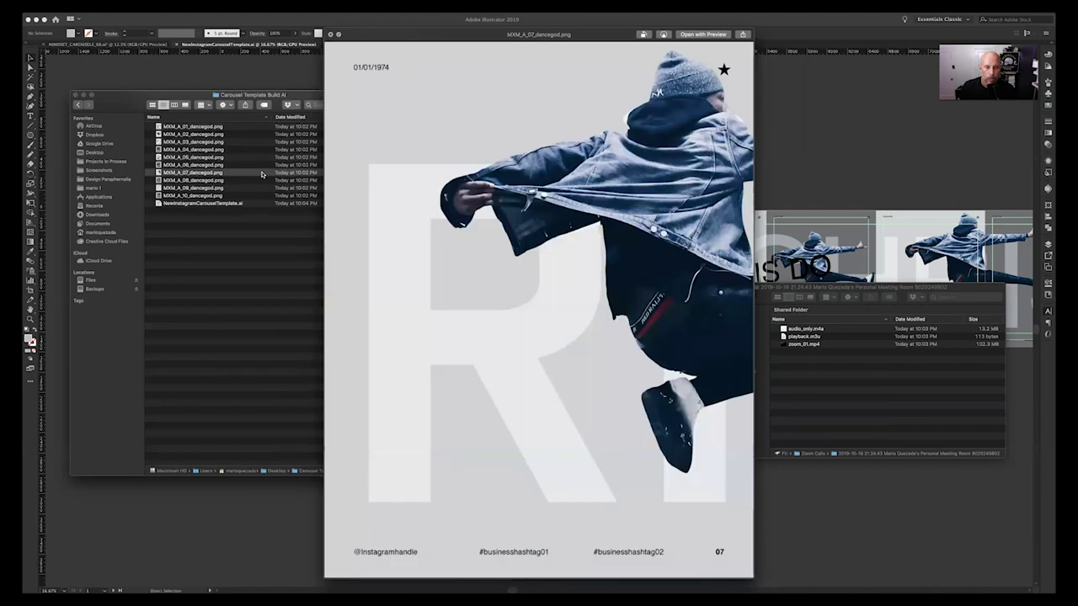
pyautogui.press('Up')
pyautogui.press('Up')
pyautogui.press('Up')
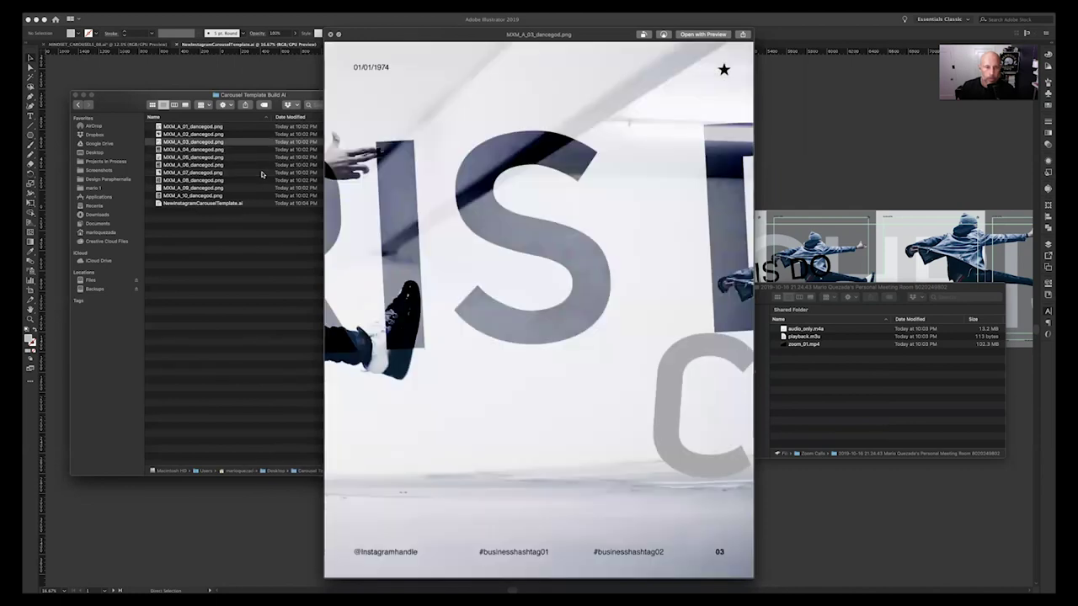
pyautogui.press('Up')
pyautogui.press('Up')
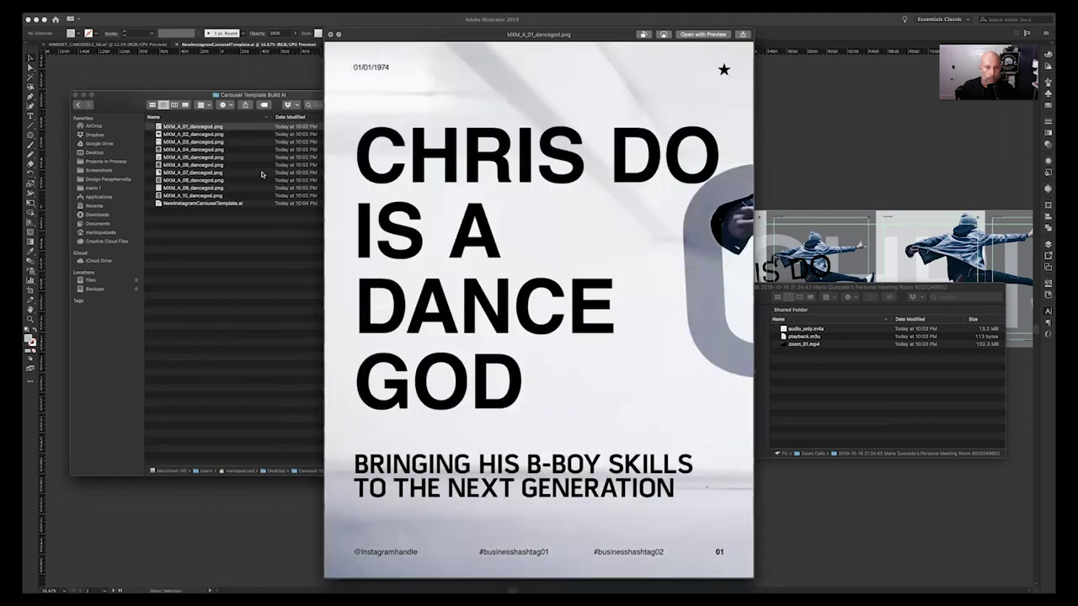
# Review the slide previews once more from the first to the tenth, and close the preview.
pyautogui.press('Down')
pyautogui.press('Down')
pyautogui.press('Down')
pyautogui.press('Down')
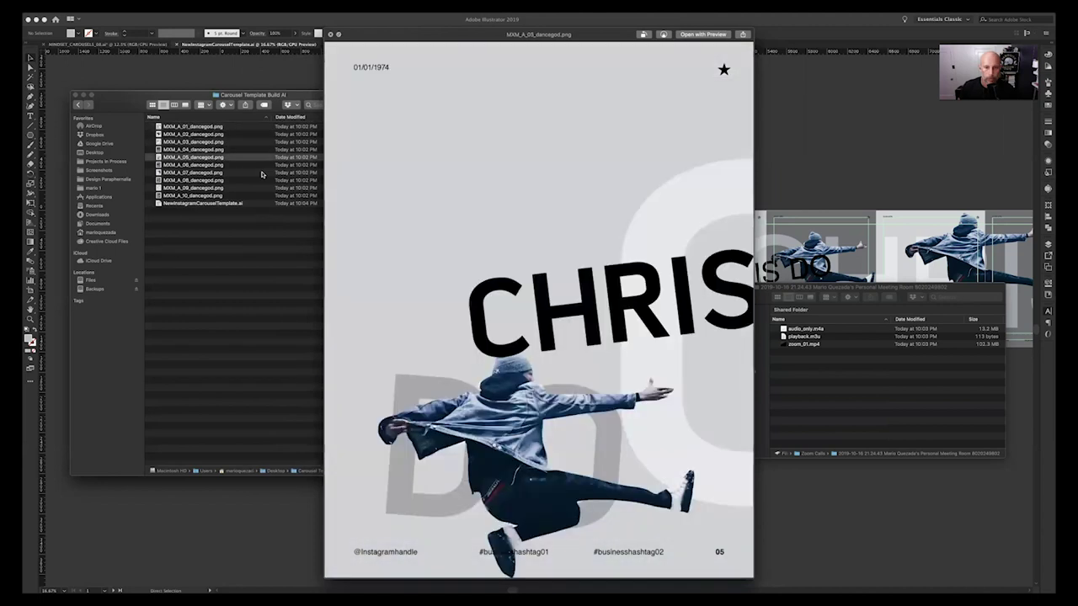
pyautogui.press('Down')
pyautogui.press('Down')
pyautogui.press('Down')
pyautogui.press('Down')
pyautogui.press('Down')
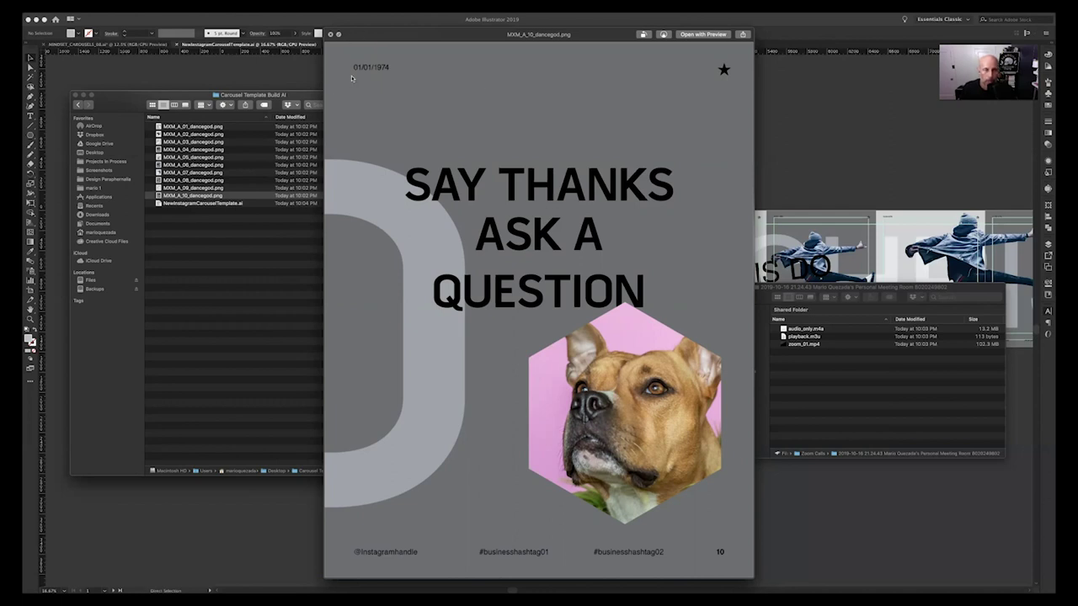
pyautogui.click(331, 34)
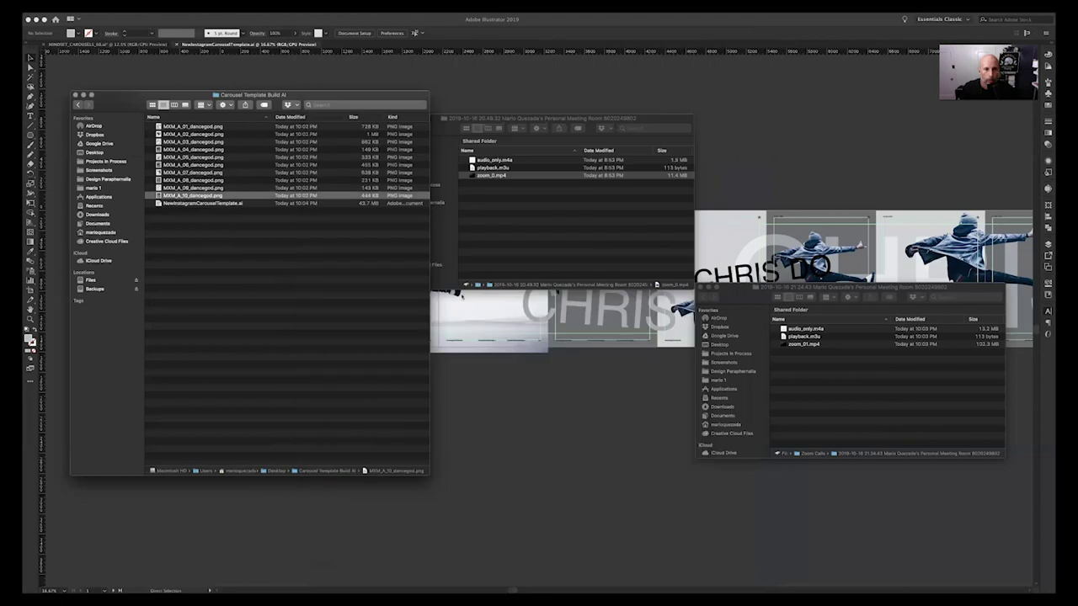
# Move the Carousel Template Build AI folder window toward the centre of the desktop and make it wider and shorter.
pyautogui.click(333, 311)
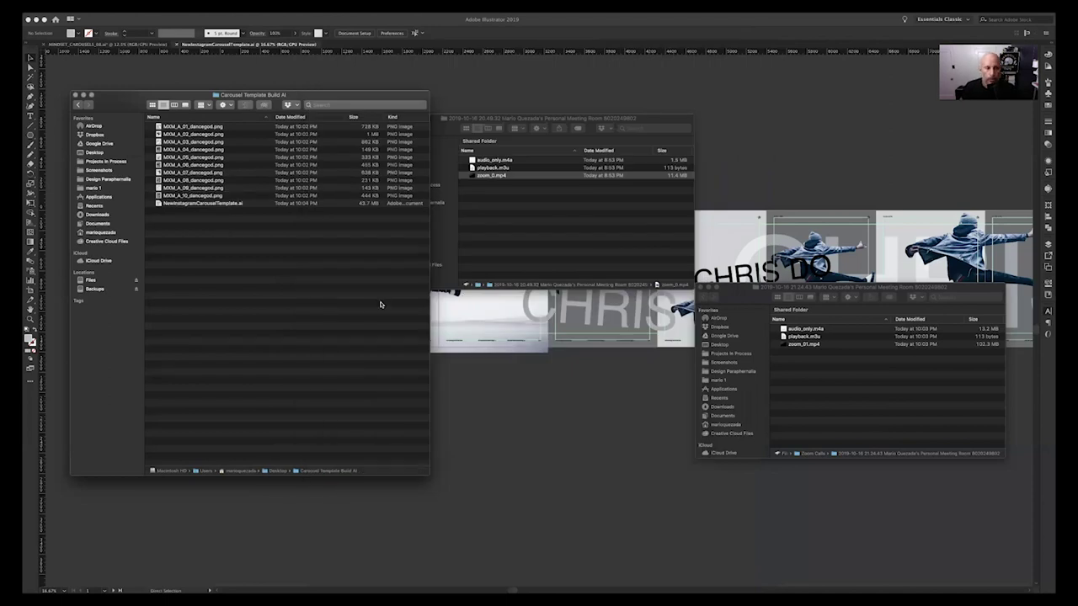
pyautogui.moveTo(306, 102); pyautogui.dragTo(422, 234)
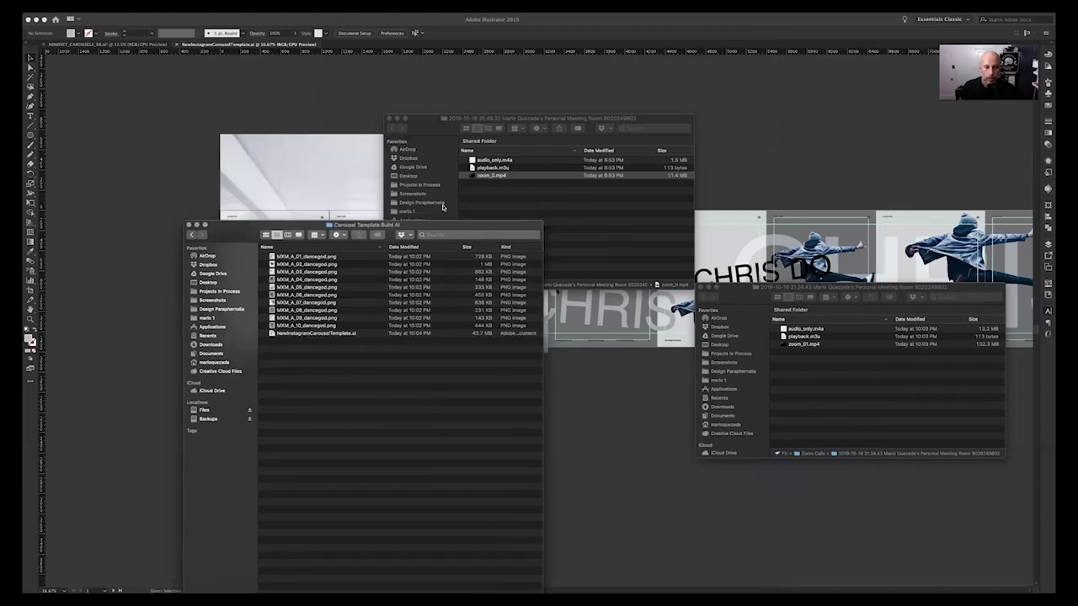
pyautogui.doubleClick(443, 224)
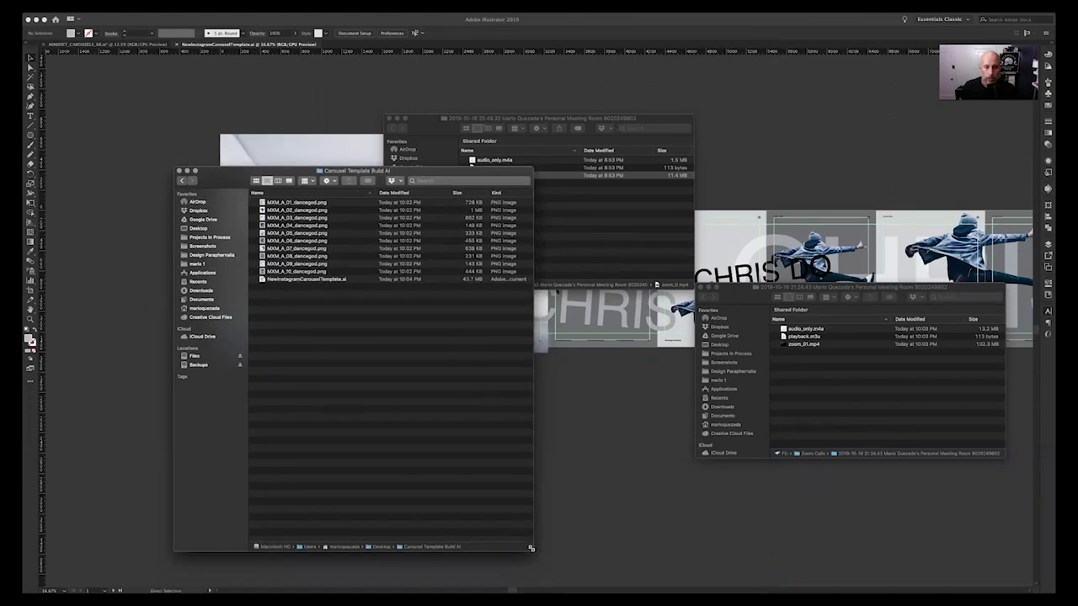
pyautogui.moveTo(529, 544); pyautogui.dragTo(619, 415)
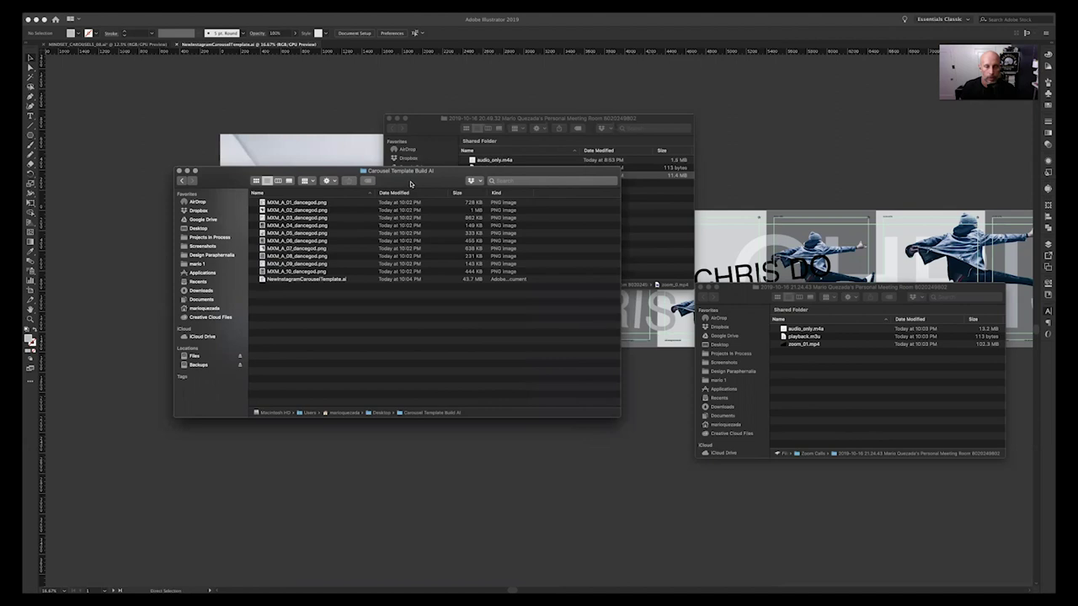